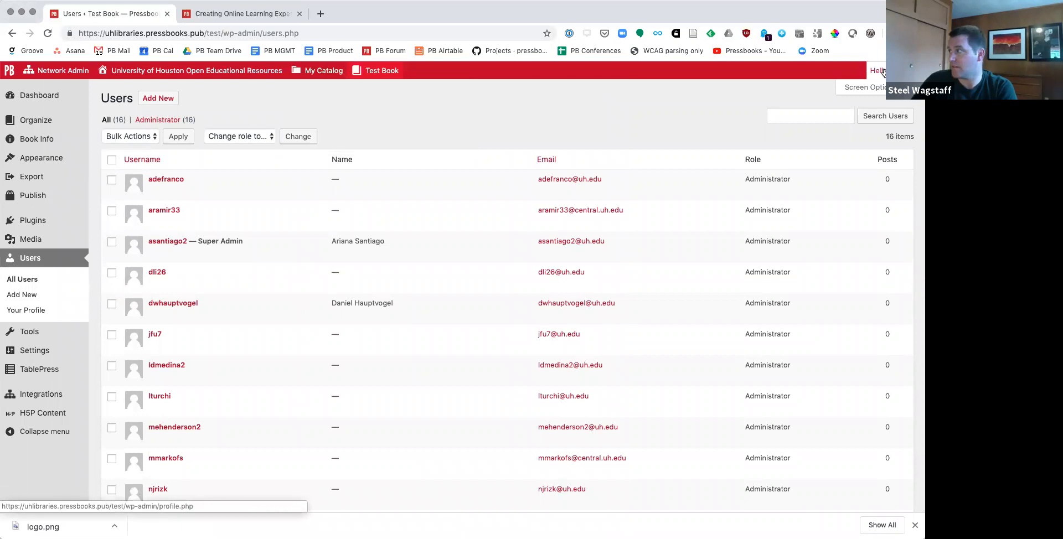
Step: Log out of Pressbooks and load the network home page at uhlibraries.pressbooks.pub
left_click(869, 128)
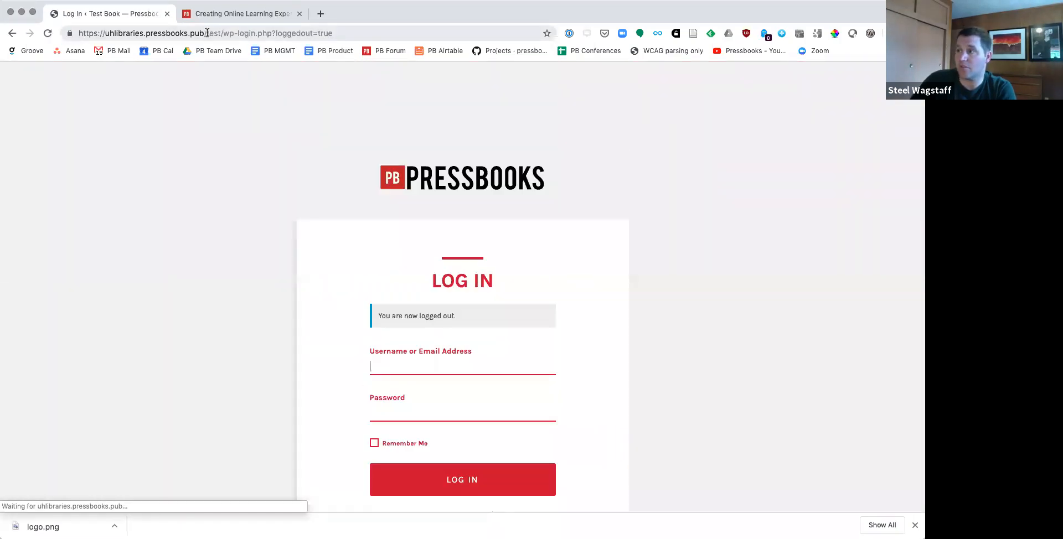
left_click_drag(208, 33, 377, 43)
key("BackSpace")
key("Return")
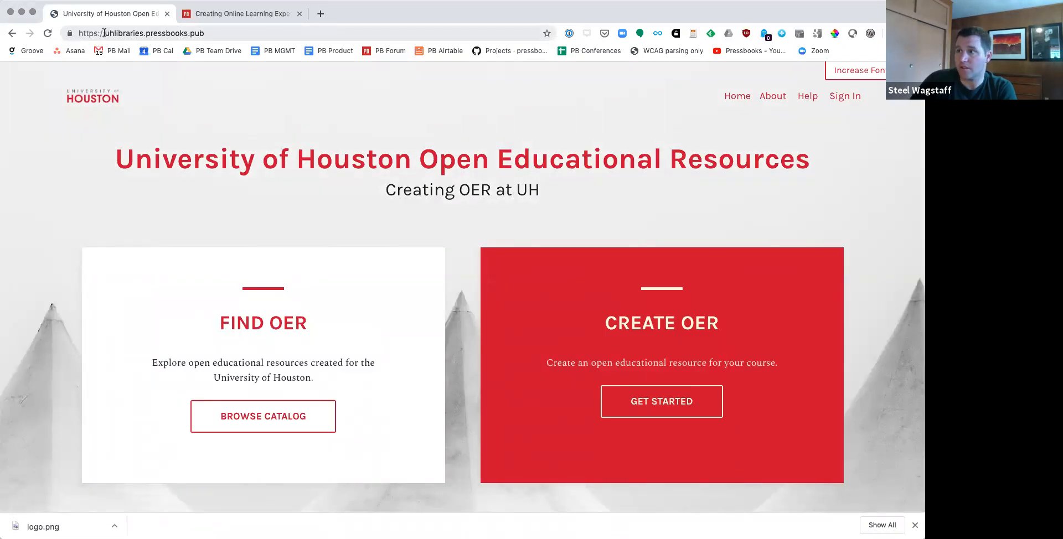
Step: Review the network home page's address and its Find OER, Create OER and About sections
left_click_drag(106, 33, 242, 37)
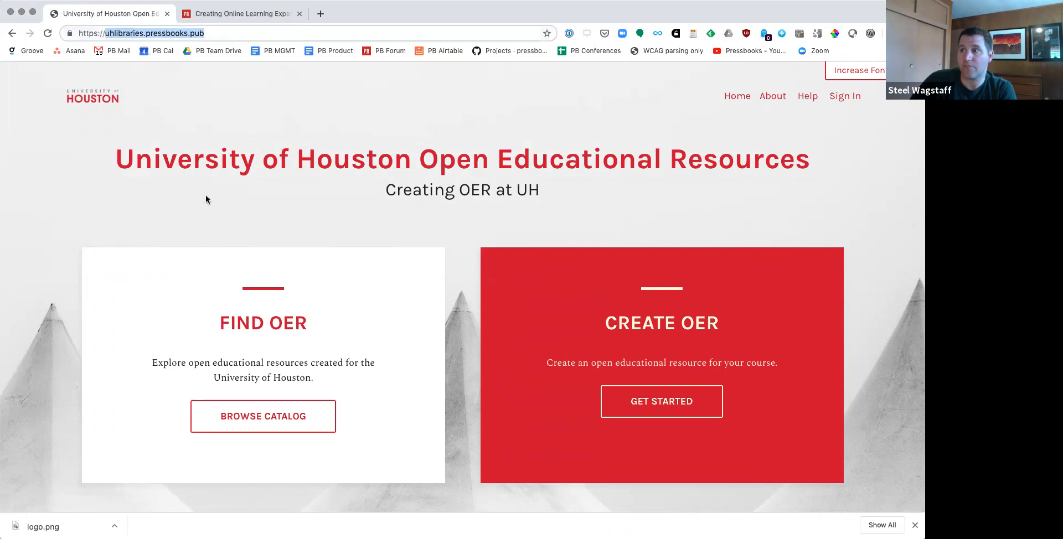
left_click(61, 149)
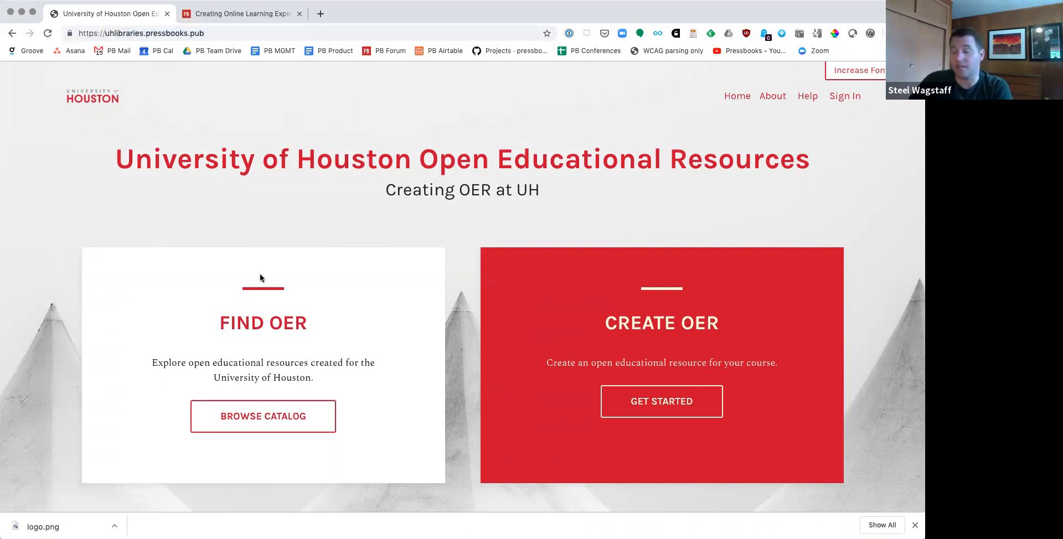
scroll(260, 277, "down", 3)
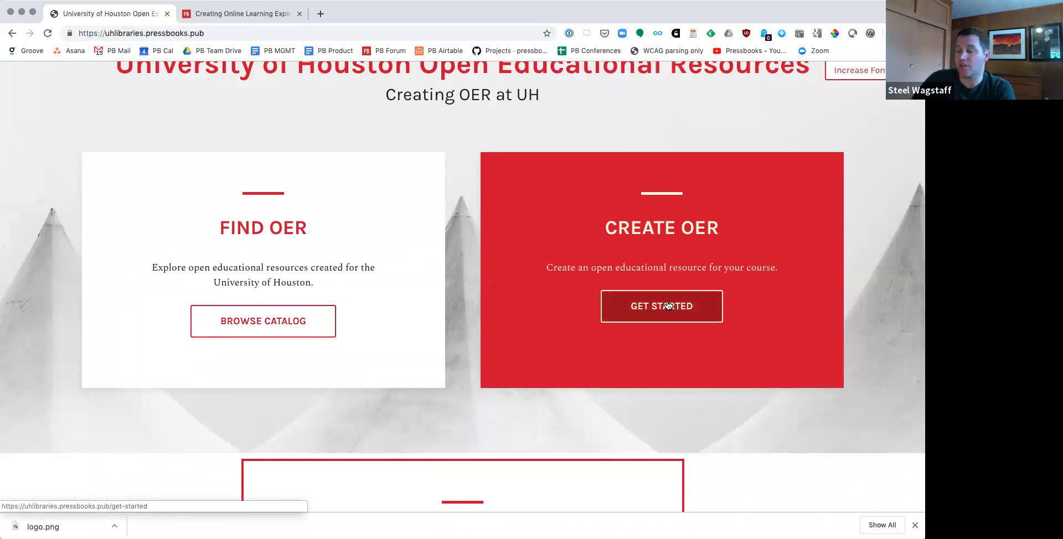
scroll(668, 305, "down", 10)
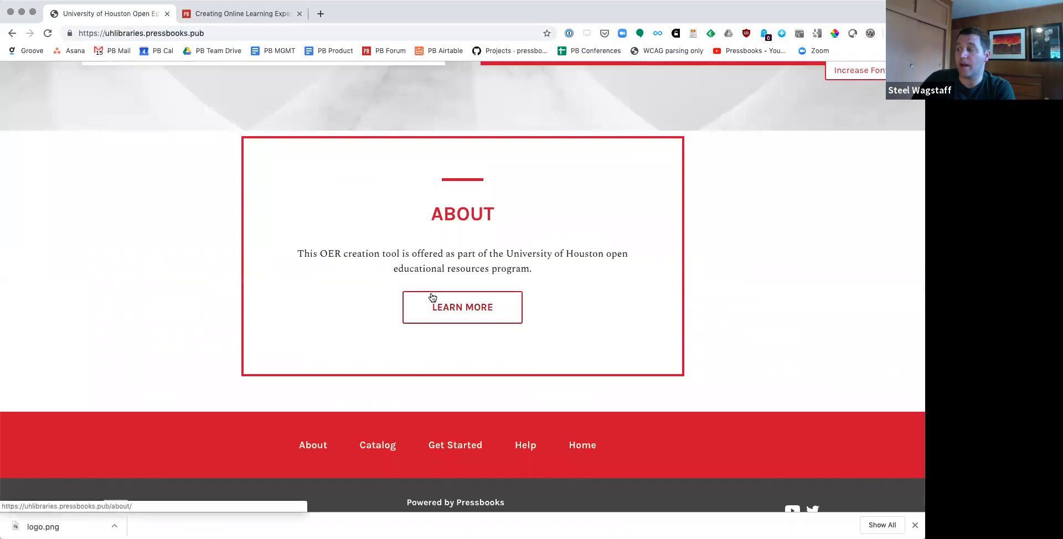
scroll(579, 253, "up", 10)
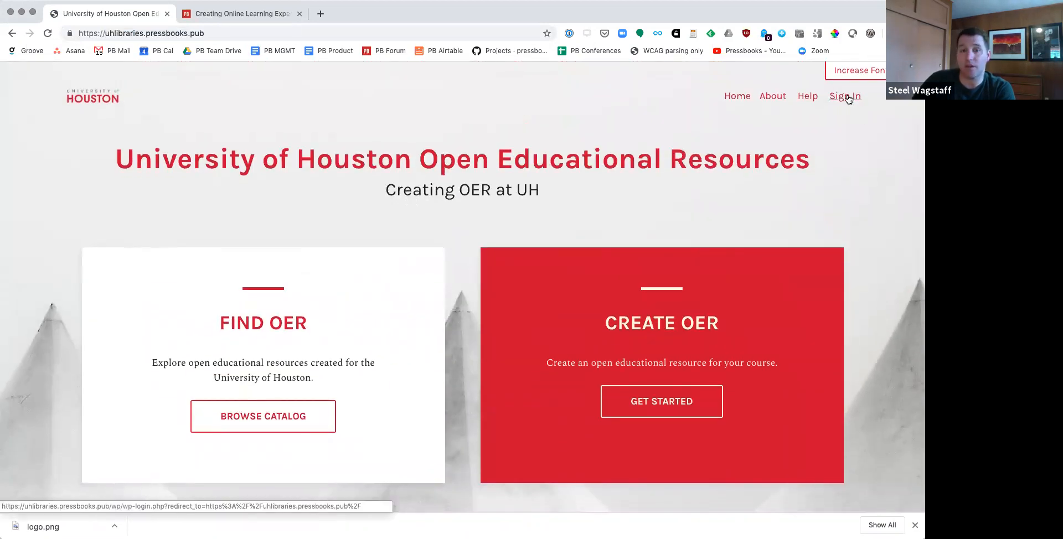
Step: Sign in to the network, filling in the account e-mail and password from the saved Houston Pressbooks login
left_click(847, 98)
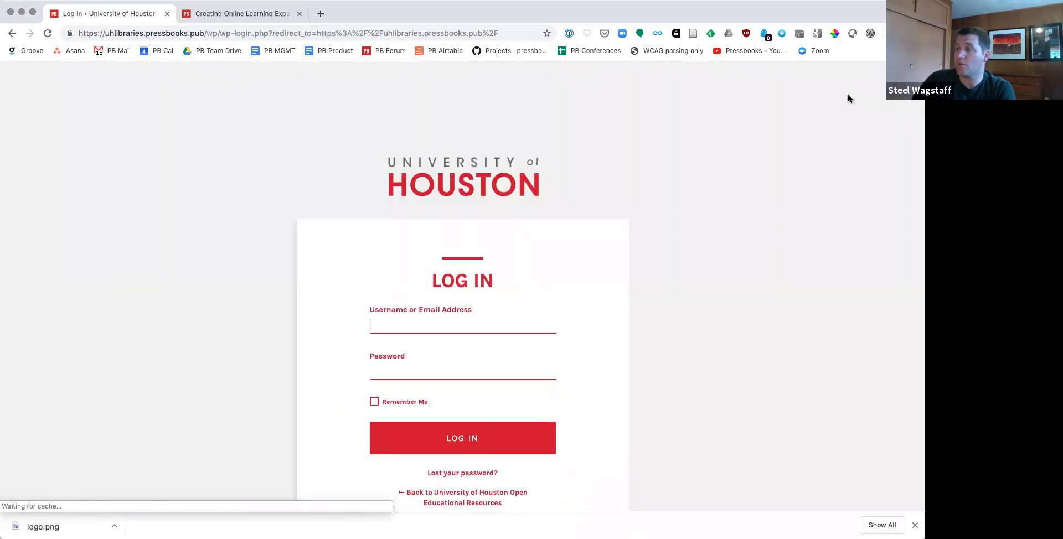
left_click(448, 323)
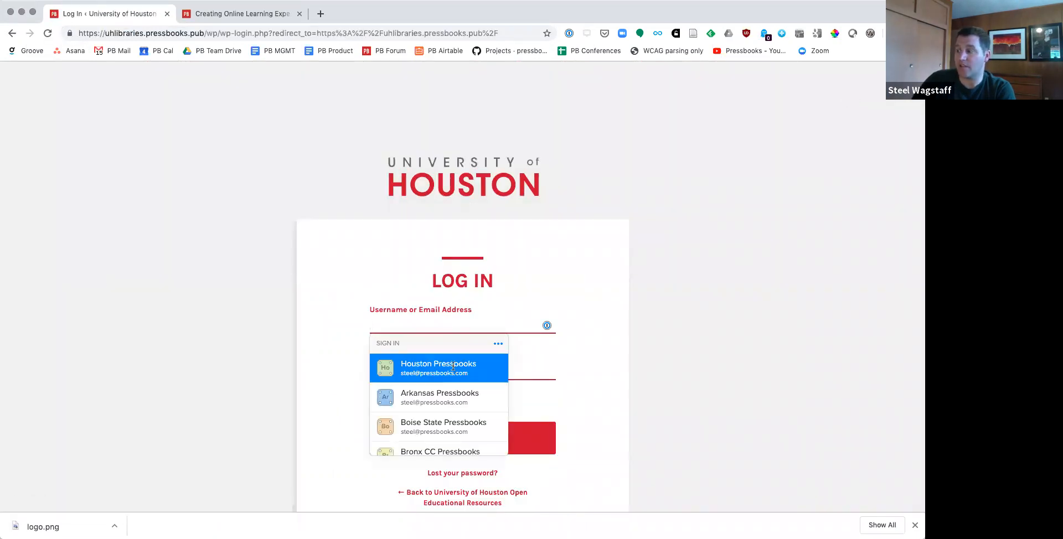
left_click(456, 370)
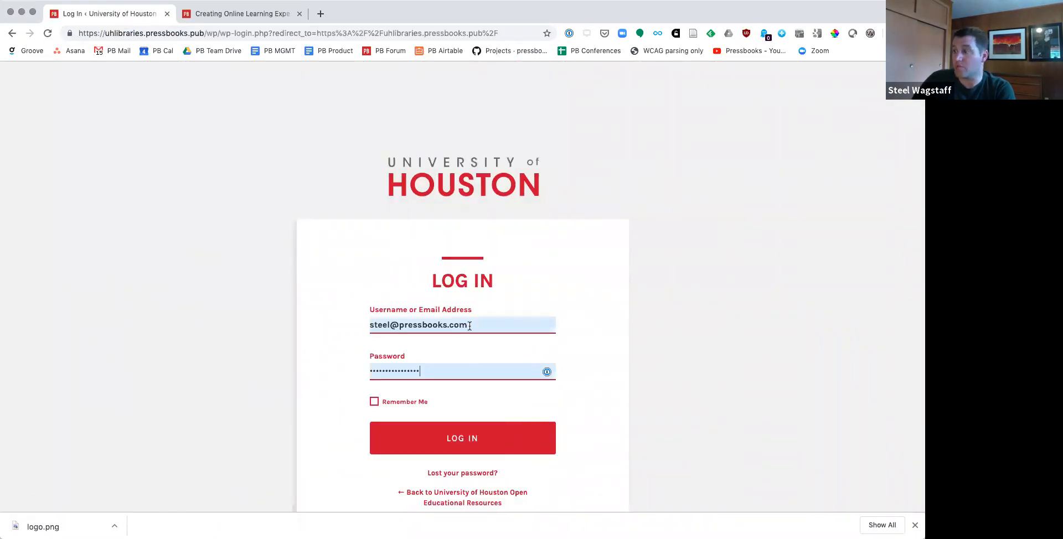
scroll(469, 326, "down", 2)
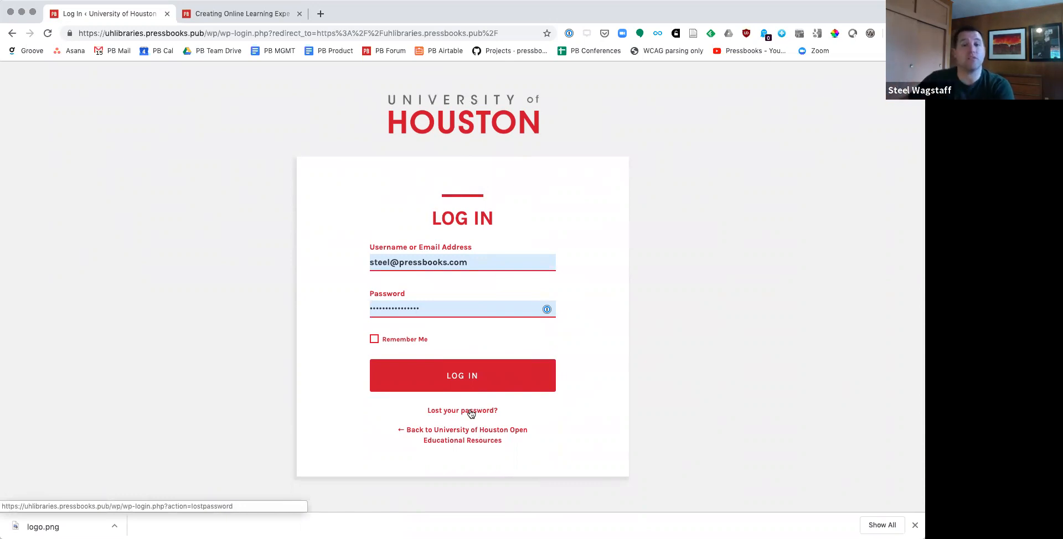
left_click(470, 390)
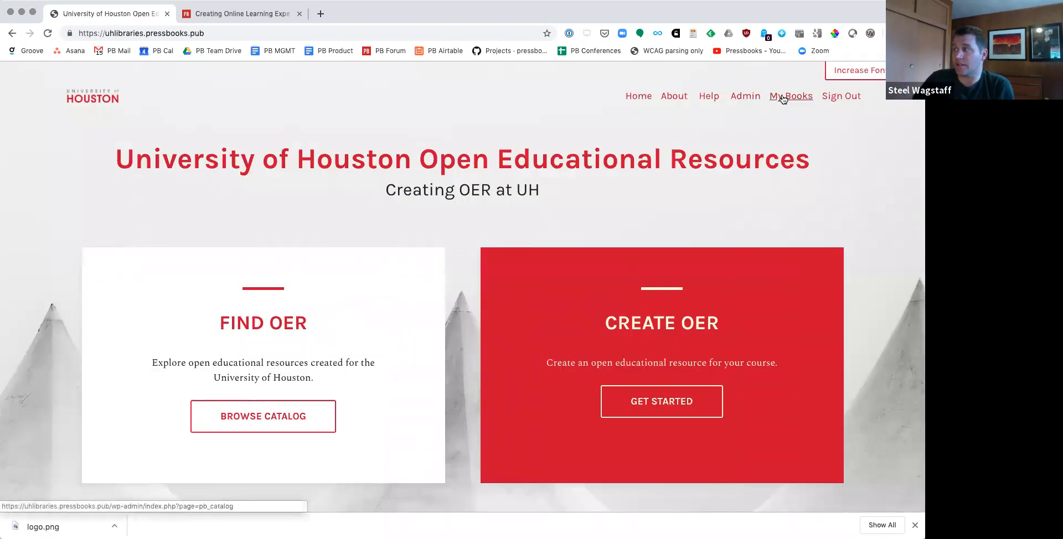
Step: Open the network's admin area and go to the dashboard of Test Book
left_click(741, 97)
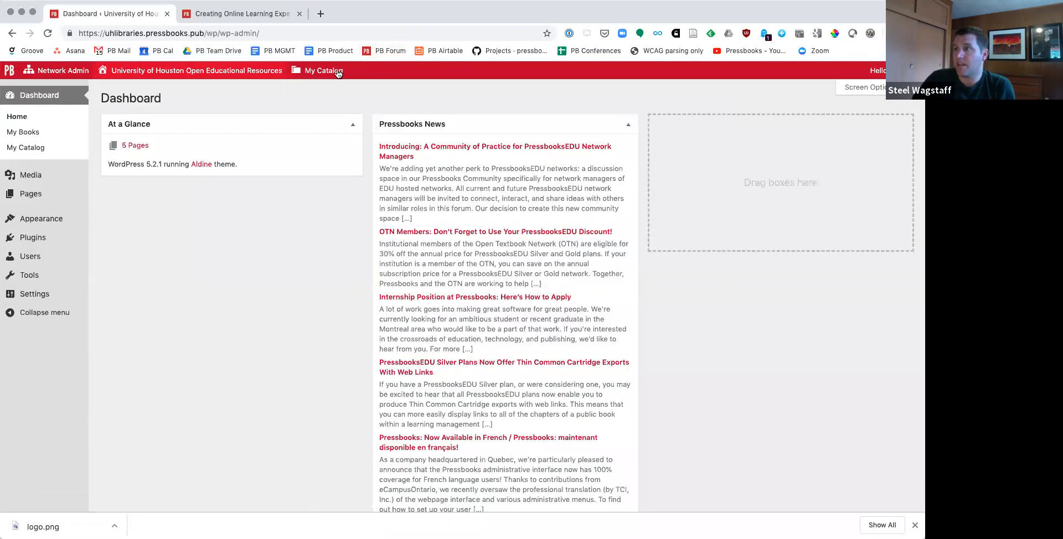
mouse_move(324, 74)
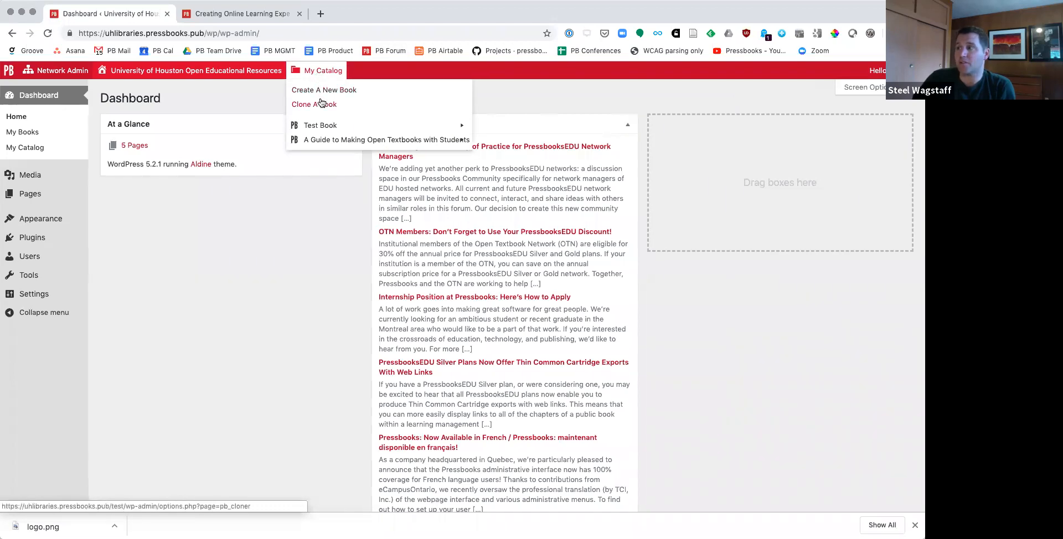
mouse_move(330, 124)
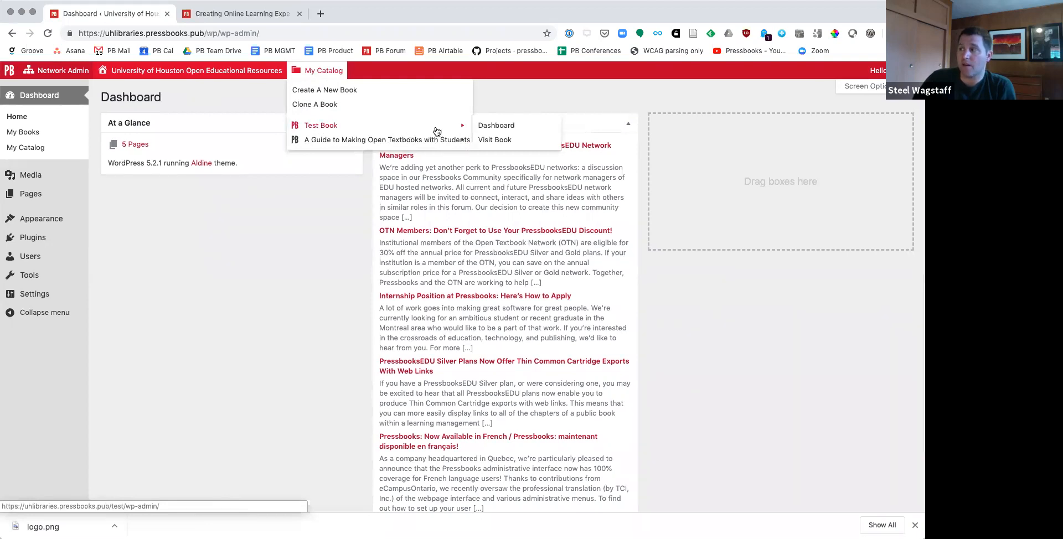
left_click(487, 129)
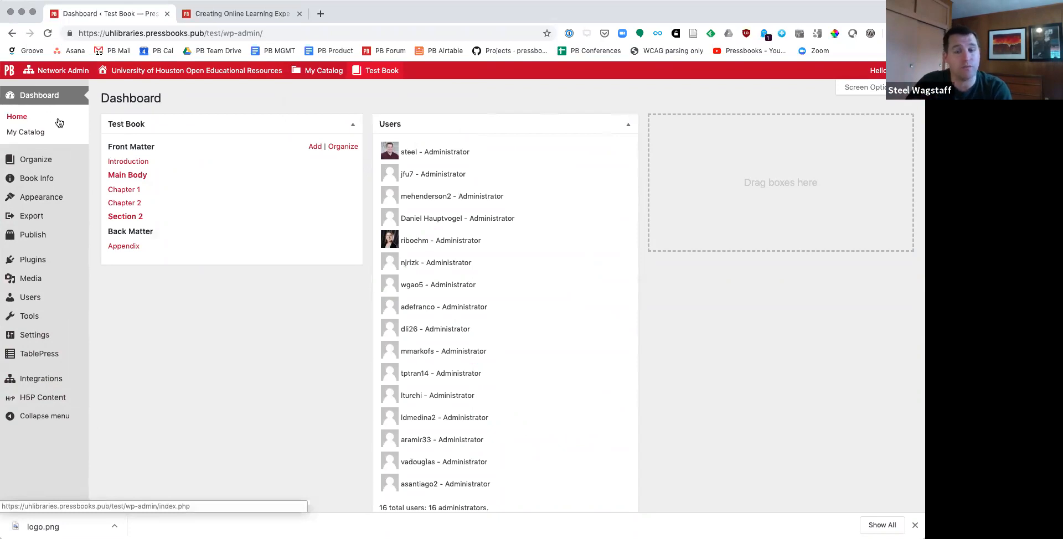
Step: Open the form for creating a new book and highlight the note that the webbook address cannot be changed
mouse_move(304, 73)
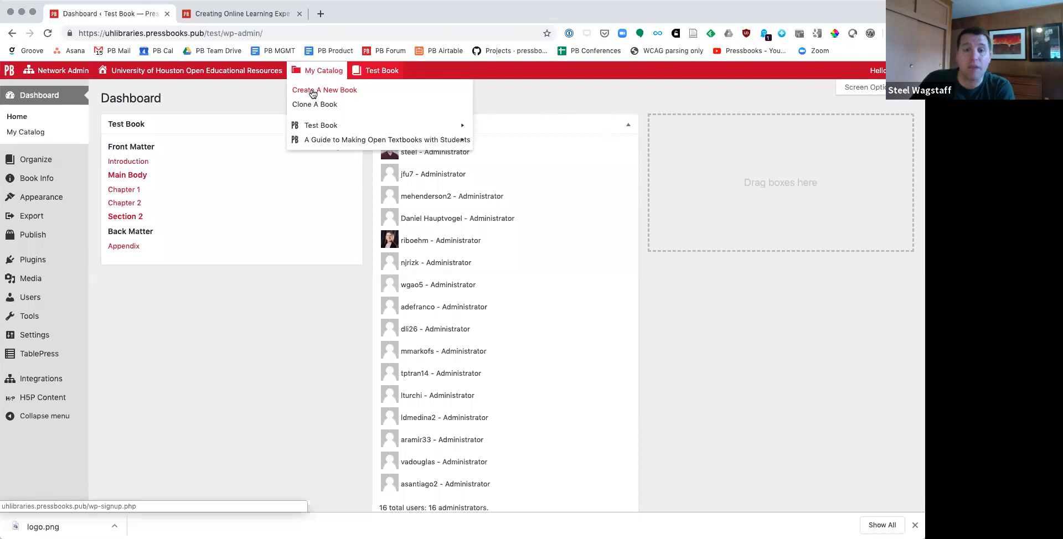
left_click(312, 92)
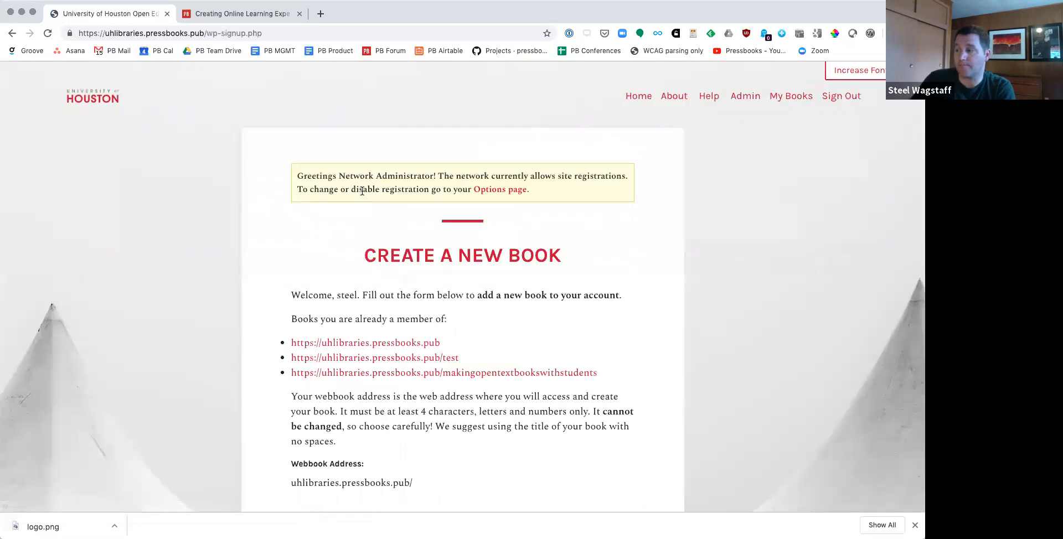
scroll(406, 136, "down", 4)
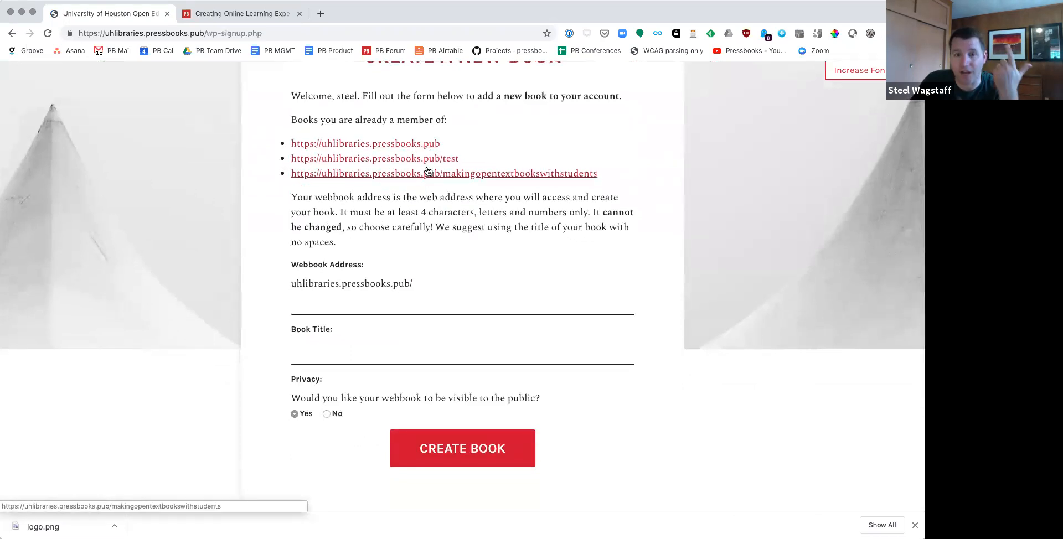
left_click(400, 303)
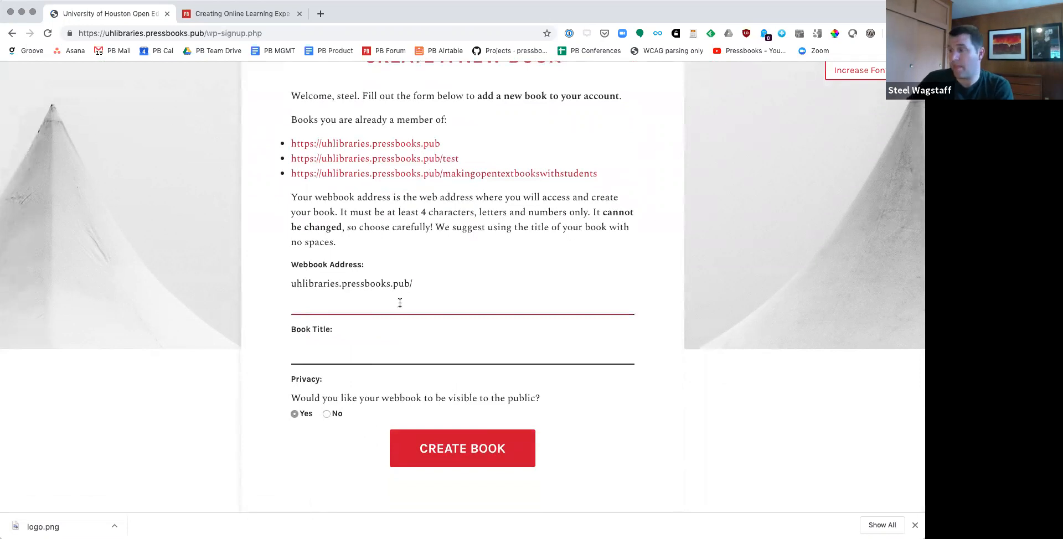
mouse_move(424, 212)
left_mouse_down()
mouse_move(595, 212)
mouse_move(386, 246)
mouse_move(433, 227)
left_mouse_up()
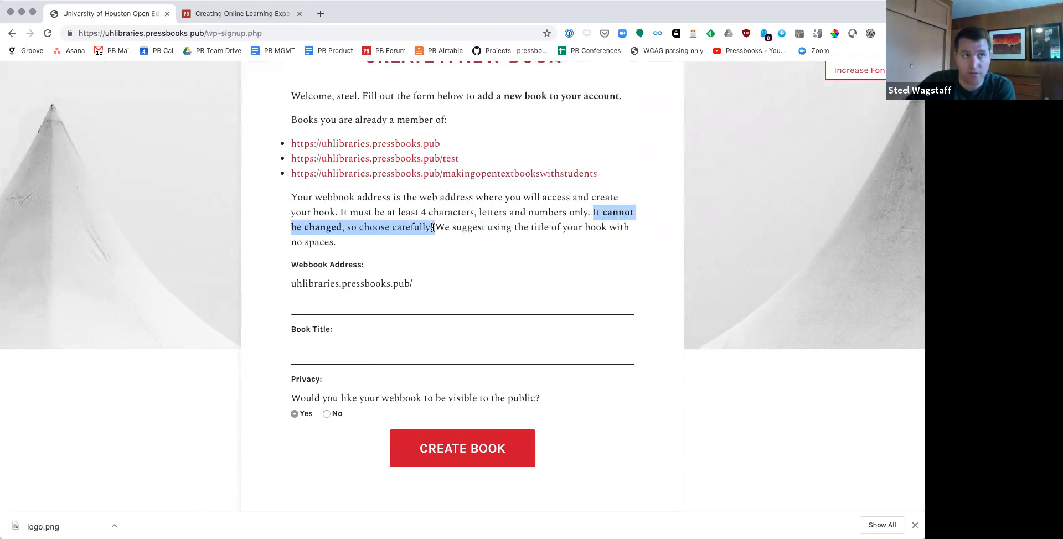
Step: Enter testingpb as the webbook address and Pressbooks Test Book as the book title
left_click(374, 308)
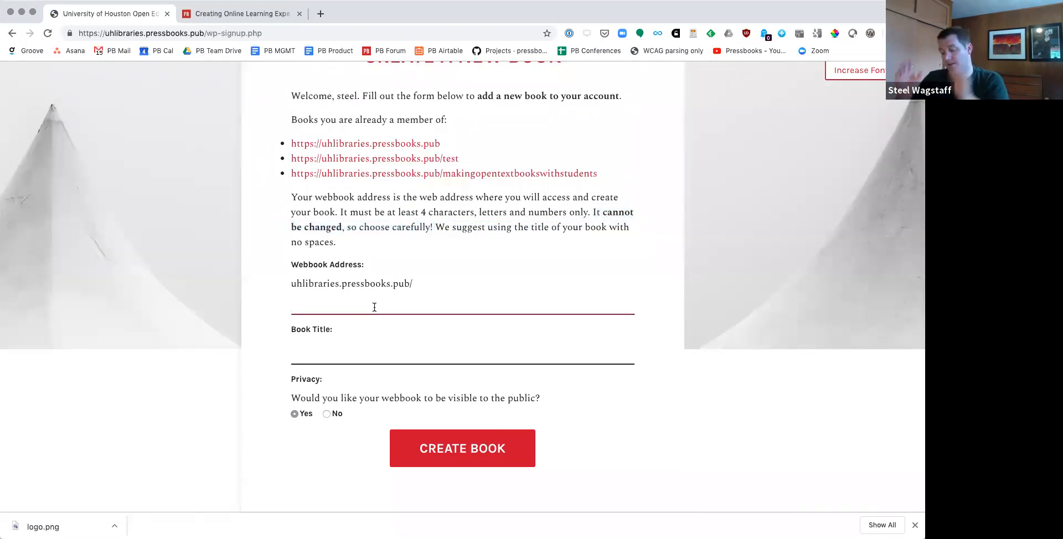
type("testin")
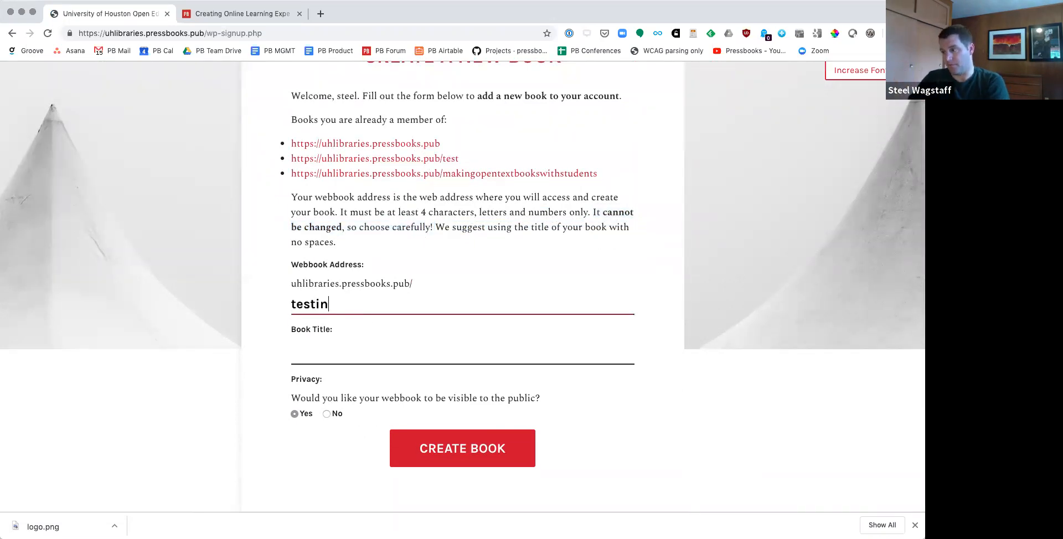
type("gpb")
left_click(347, 347)
type("Pressbooks Test BOok")
key("BackSpace")
key("BackSpace")
key("BackSpace")
key("BackSpace")
type("Book")
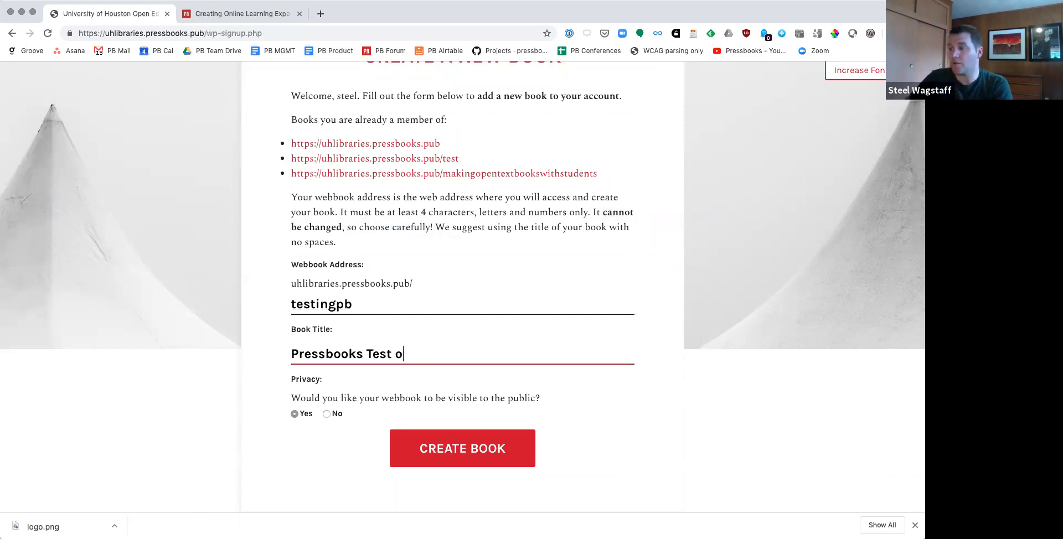
Step: Set the webbook's public visibility to No and create the book
left_click(327, 416)
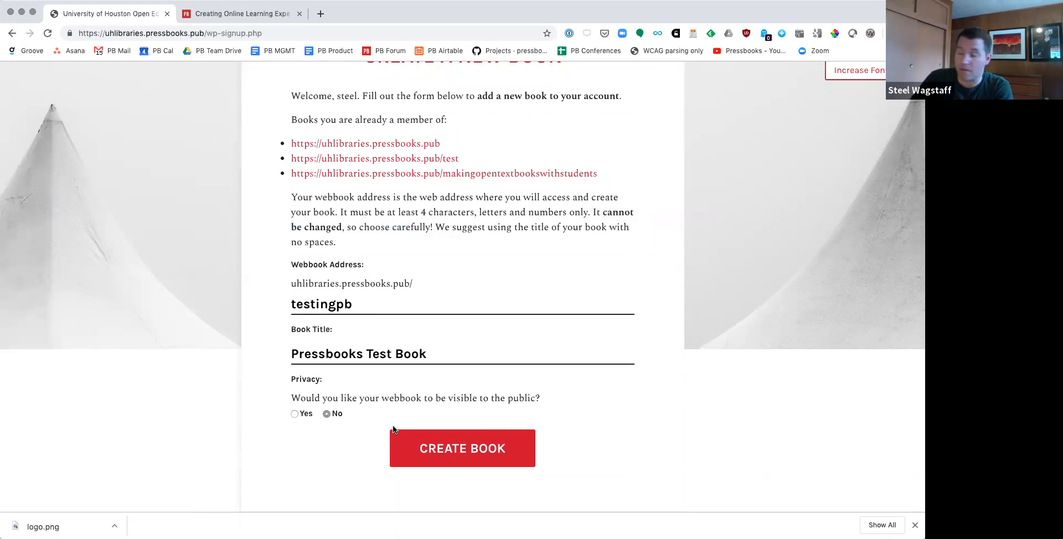
left_click(447, 460)
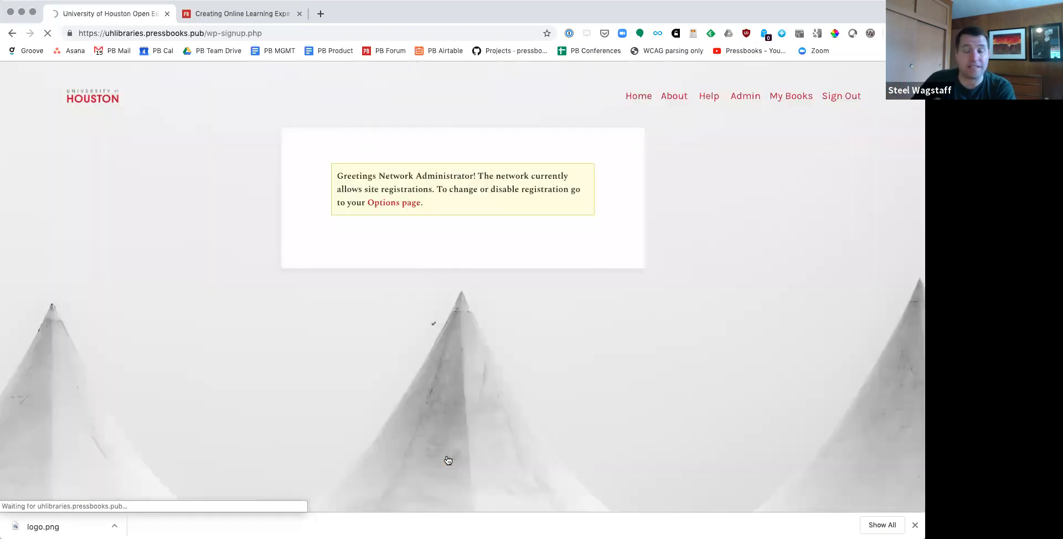
Step: Return to the network's admin dashboard and open the form for cloning a book
left_click(743, 97)
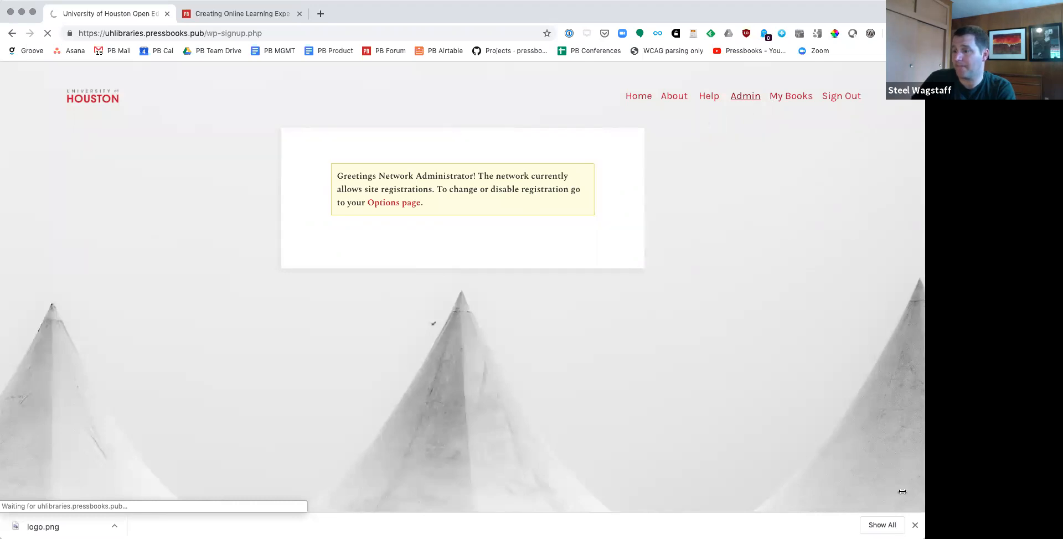
left_click(914, 525)
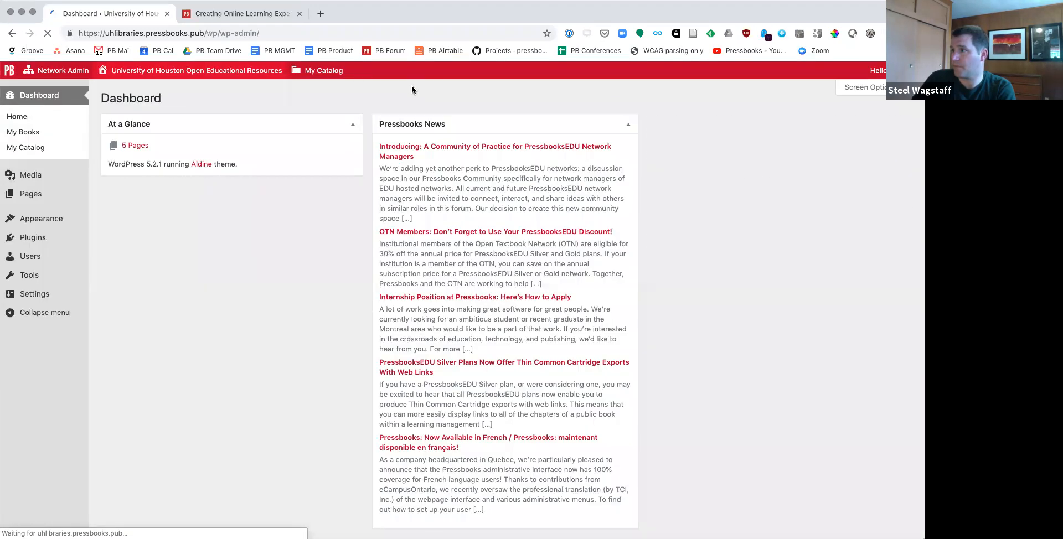
mouse_move(304, 71)
mouse_move(316, 156)
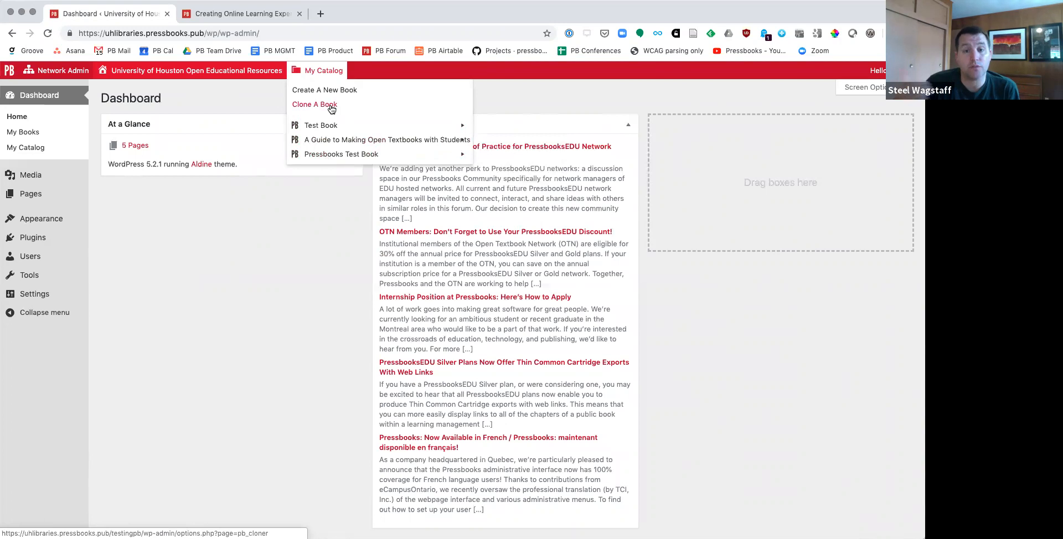
left_click(315, 106)
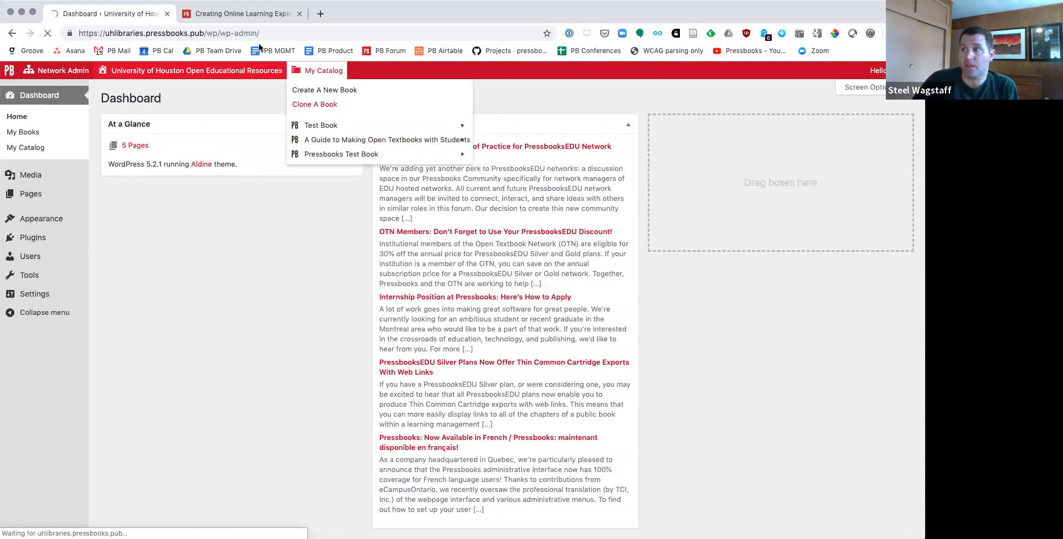
Step: Examine the home page of Creating Online Learning Experiences and highlight its Creative Commons license
left_click(244, 13)
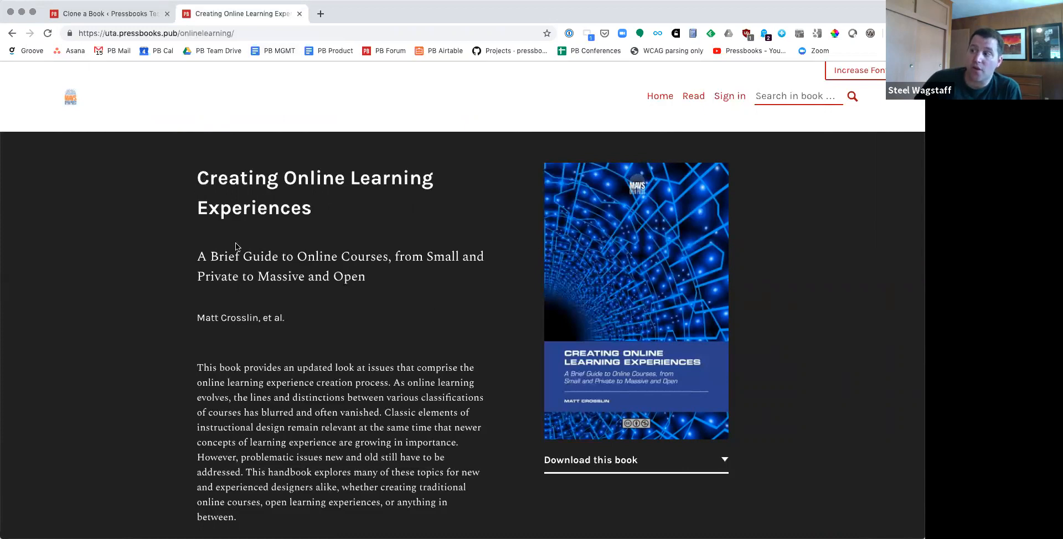
scroll(336, 347, "down", 2)
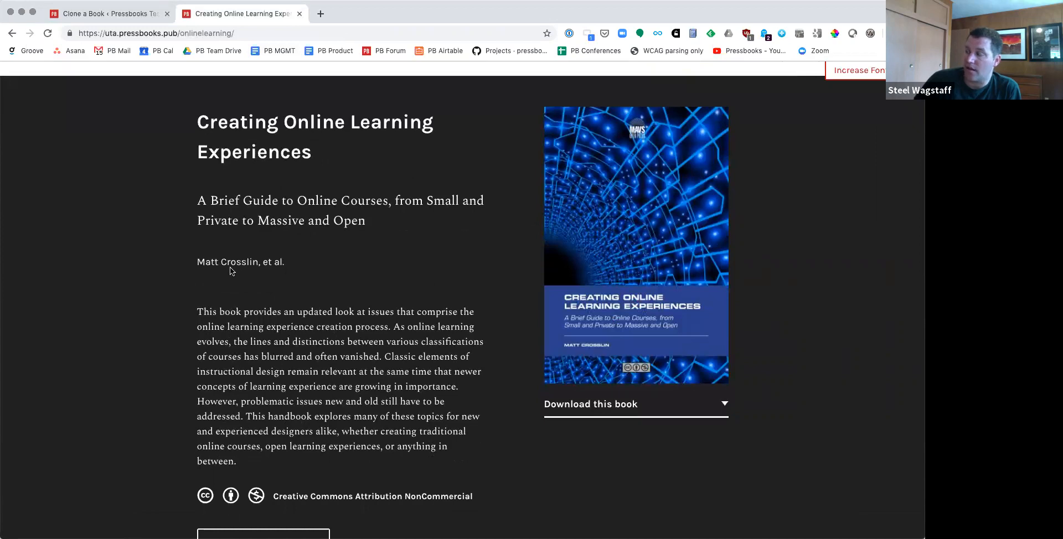
scroll(231, 267, "down", 5)
left_click_drag(272, 269, 486, 277)
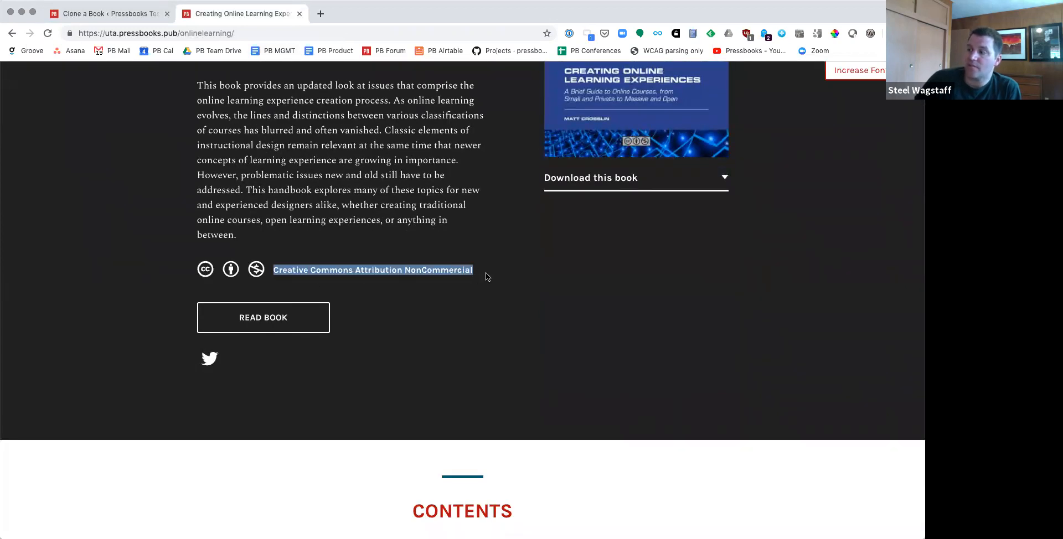
left_click(231, 34)
key("super+c")
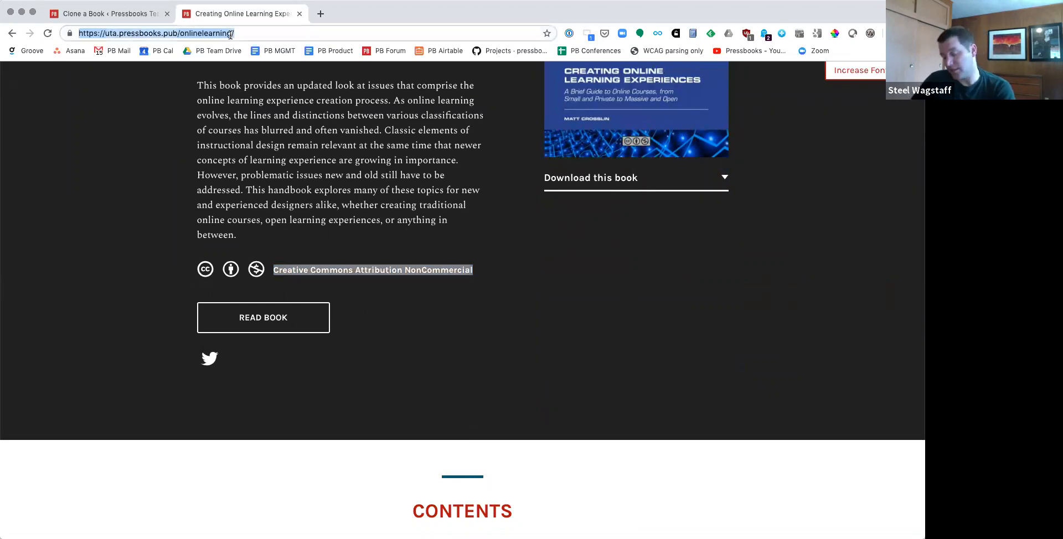
left_click(113, 13)
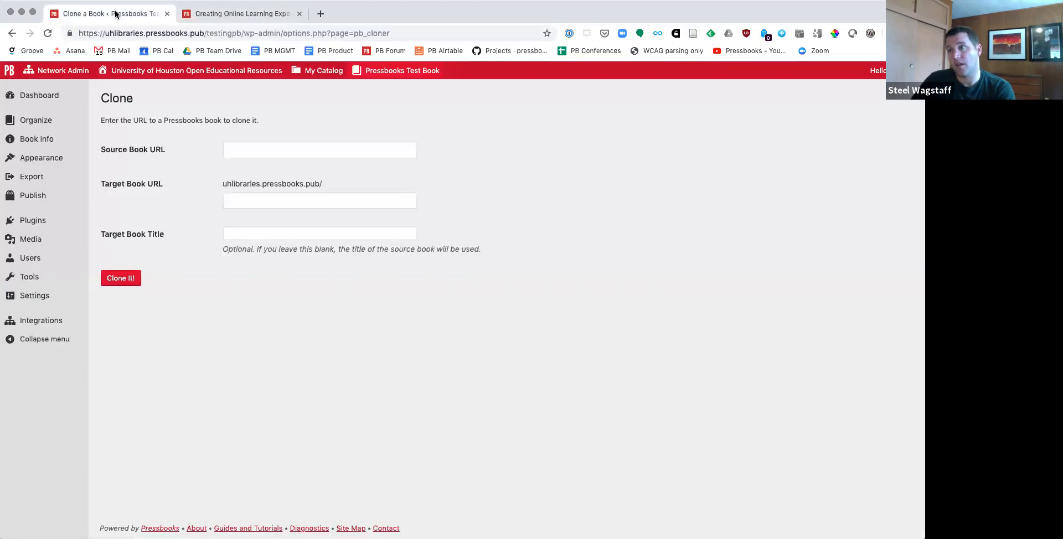
left_click(262, 150)
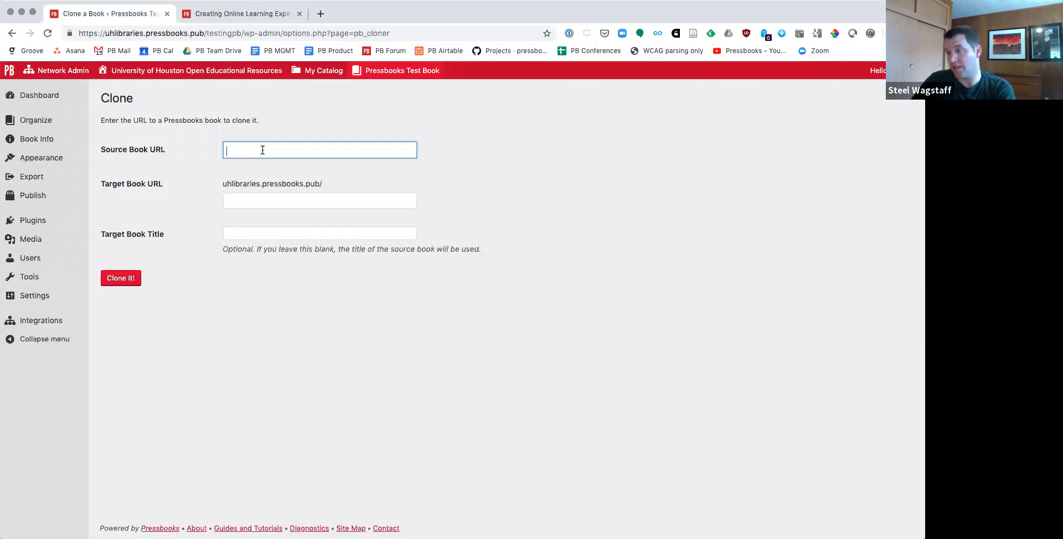
key("super+v")
Step: Set the target book URL to onlinelearning under uhlibraries.pressbooks.pub, leave the target title blank, and clone the book
left_click(272, 199)
type("onlinelearning")
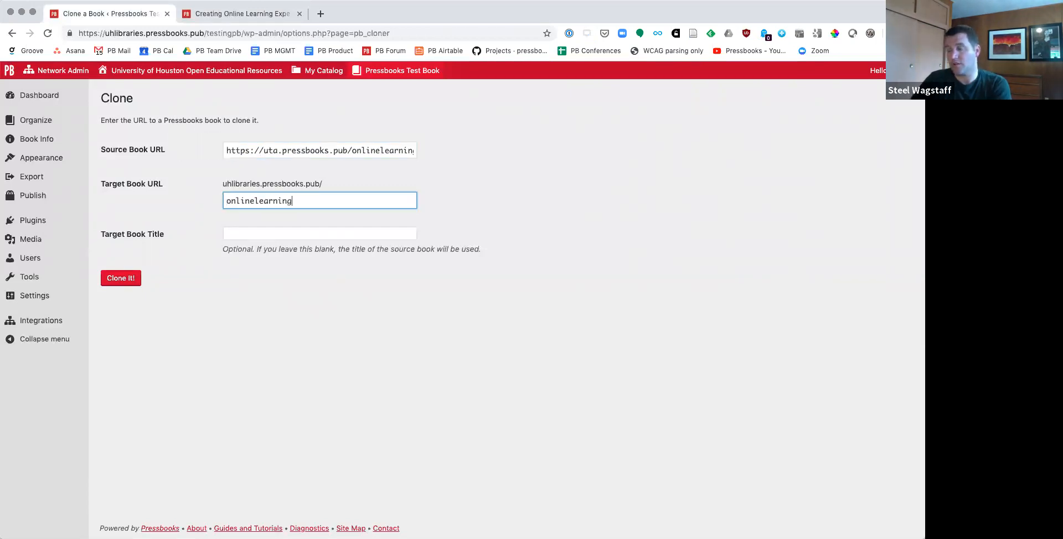
left_click_drag(222, 185, 323, 187)
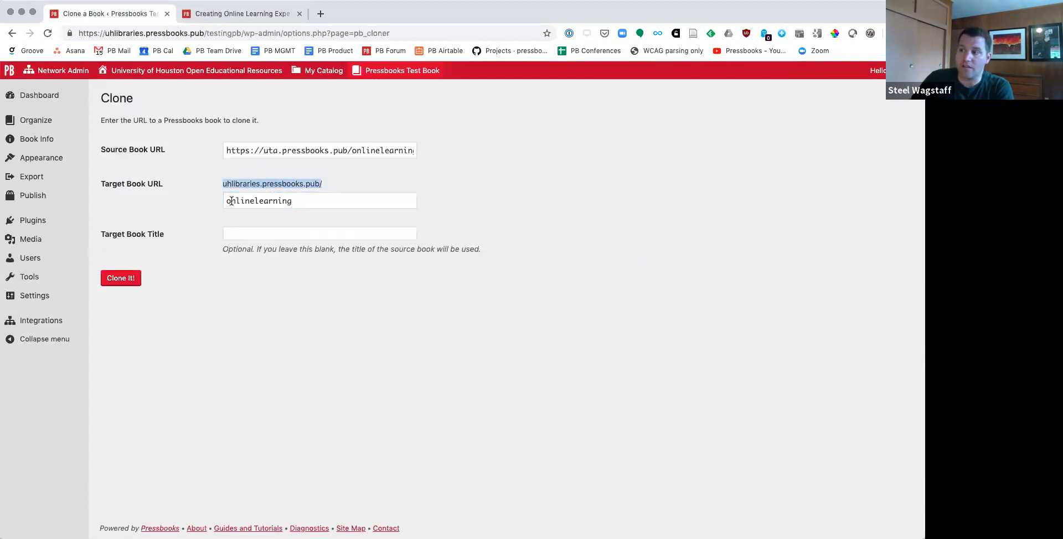
left_click_drag(230, 200, 292, 201)
left_click(128, 279)
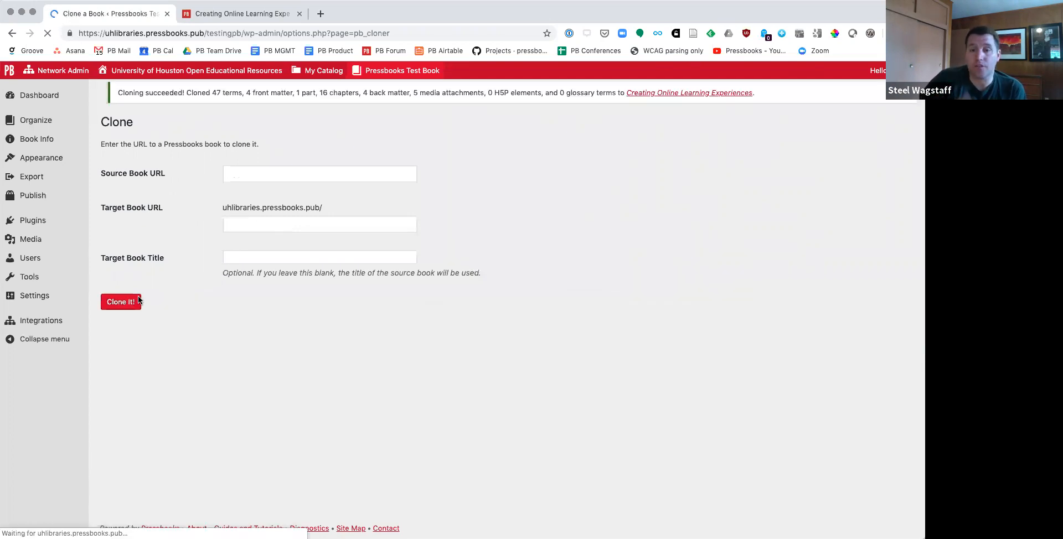
Step: Open the cloned Creating Online Learning Experiences book's dashboard and review the original book's home page for comparison
left_click(688, 122)
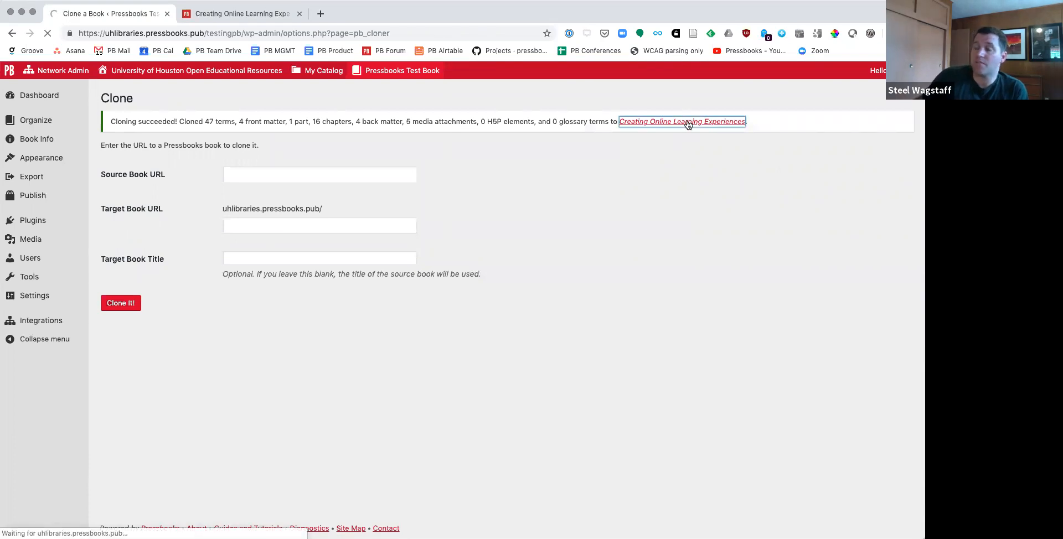
left_click(240, 13)
scroll(157, 93, "up", 5)
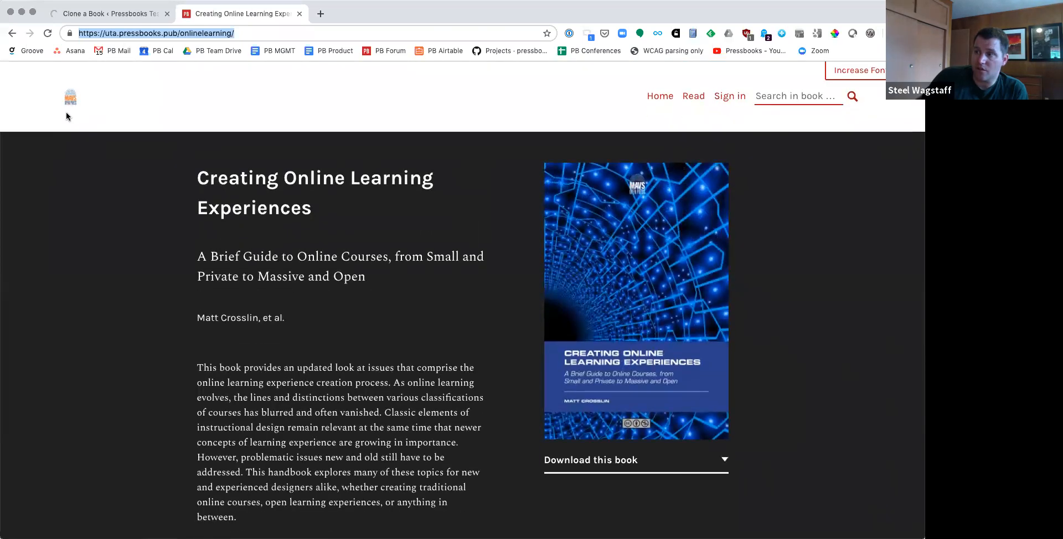
scroll(590, 339, "down", 6)
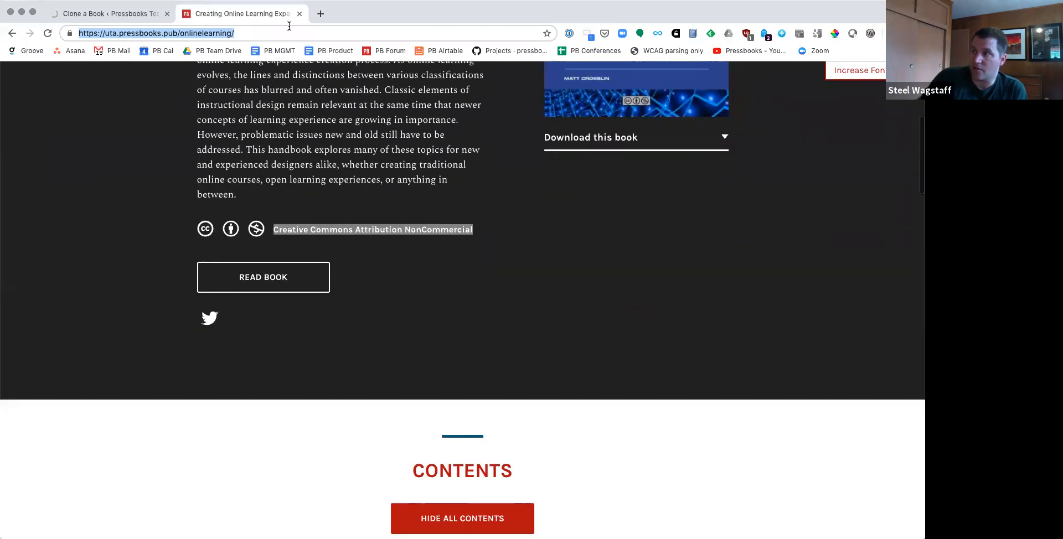
left_click(124, 13)
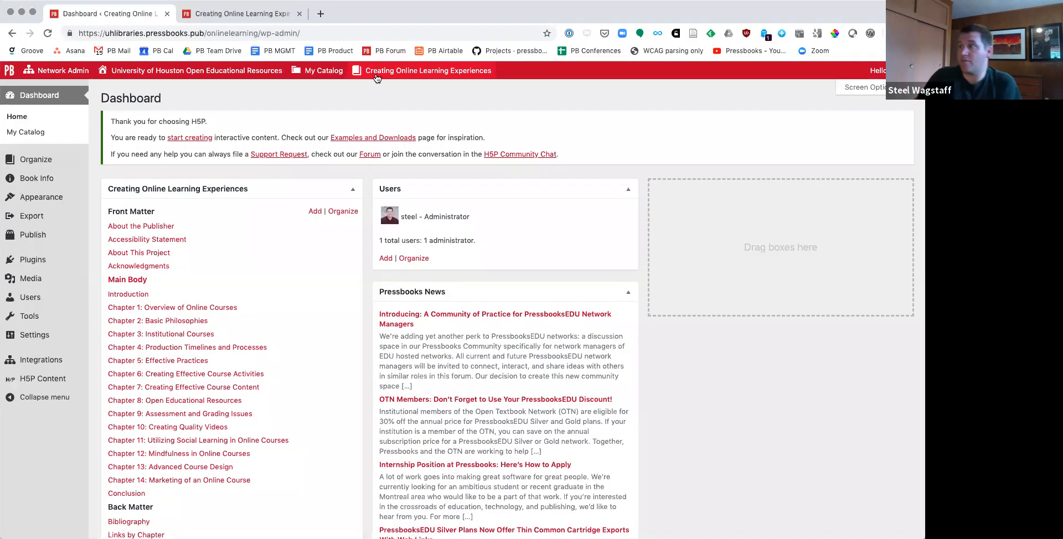
Step: Visit the cloned book's public home page in a new browser tab and highlight the uhlibraries.pressbooks.pub domain in its address
left_click(372, 89, "super")
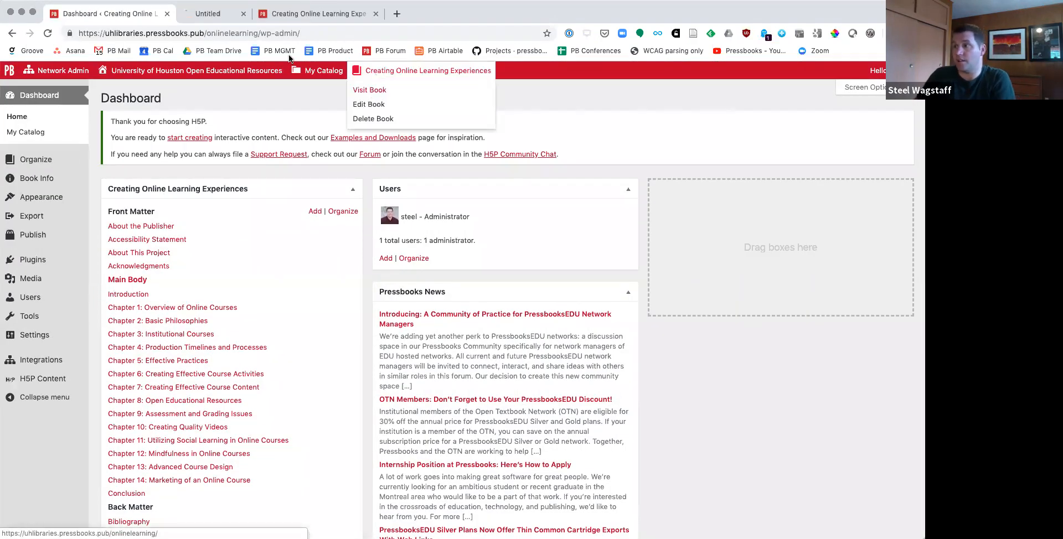
left_click(208, 13)
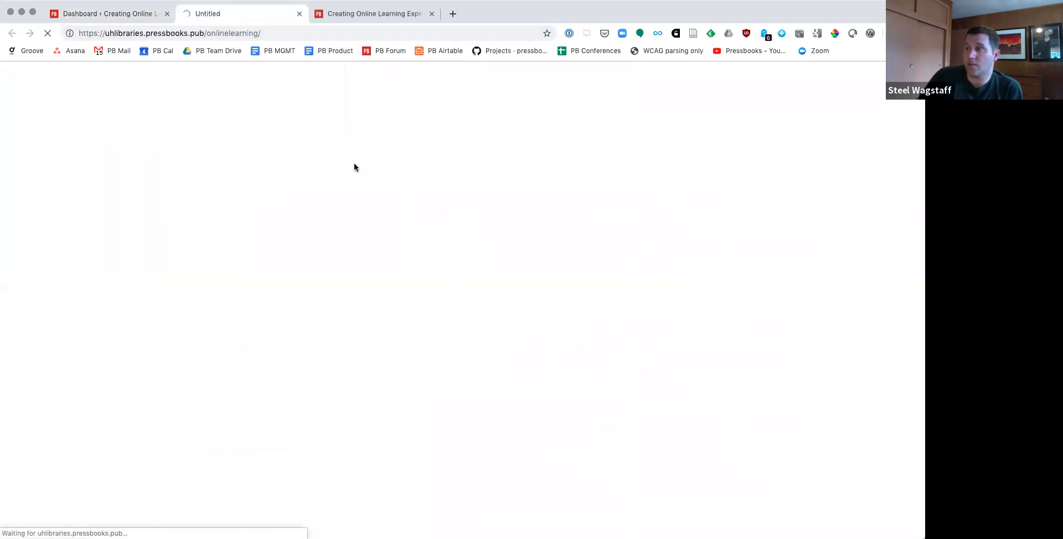
left_click_drag(110, 33, 202, 33)
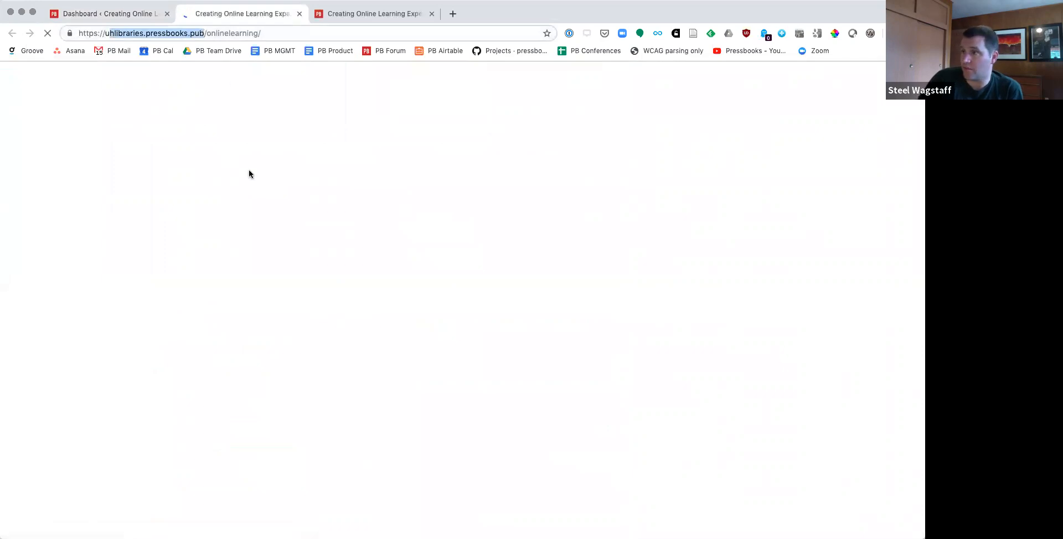
Step: Examine the cloned book's home page, including its contents, license, metadata, and the Book Source statement crediting the original
scroll(373, 354, "down", 10)
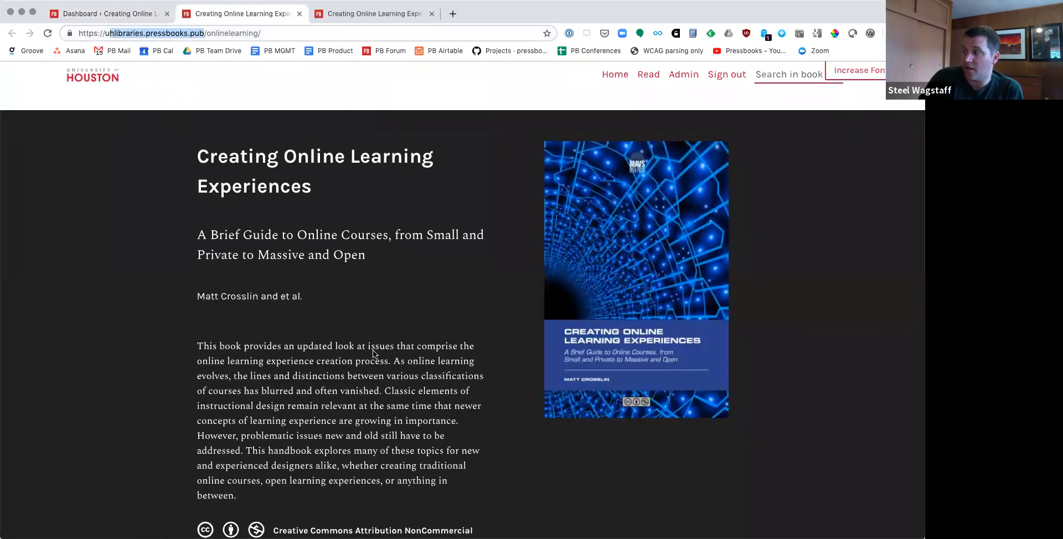
scroll(373, 352, "down", 20)
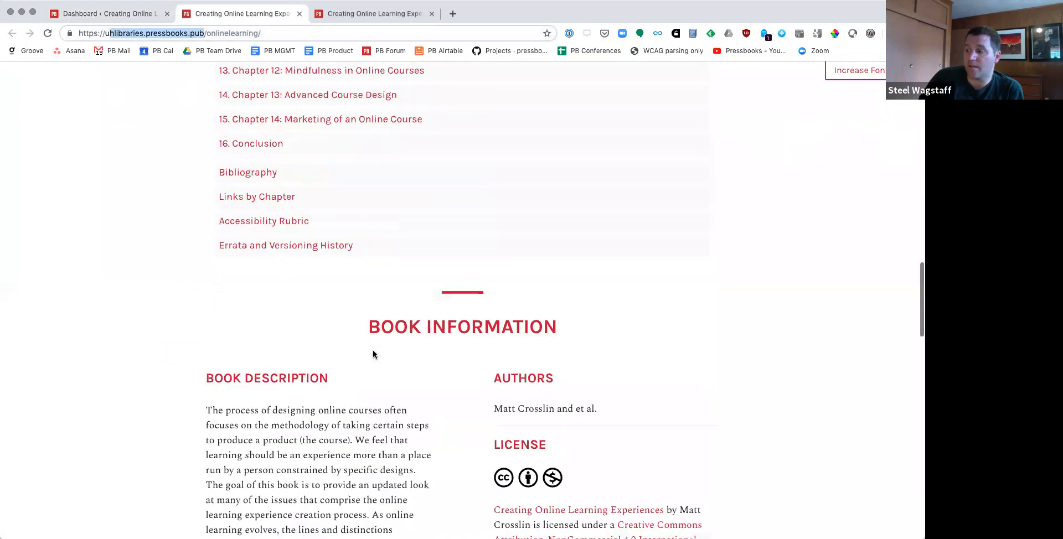
scroll(373, 349, "down", 5)
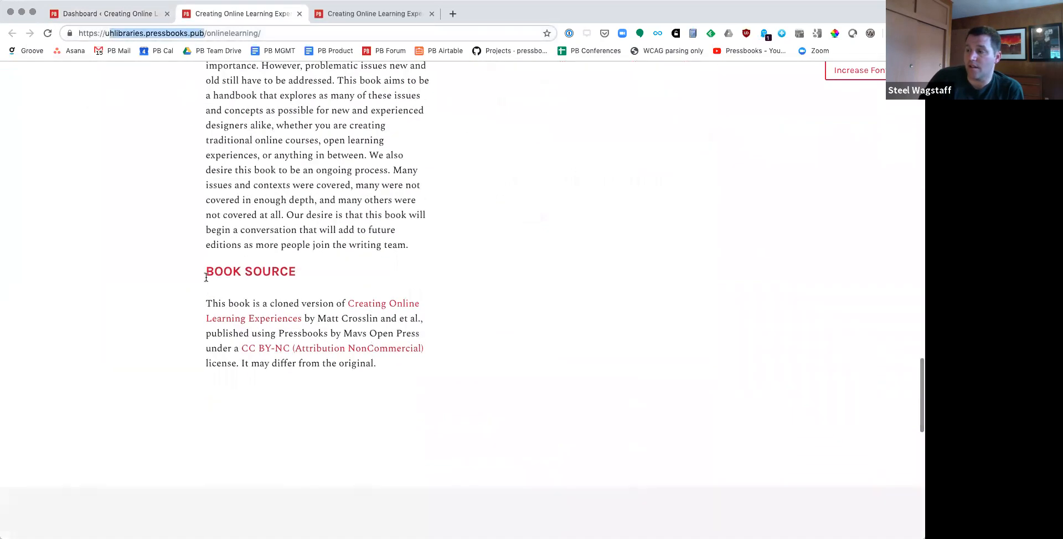
left_click_drag(207, 271, 310, 275)
left_click_drag(205, 303, 348, 311)
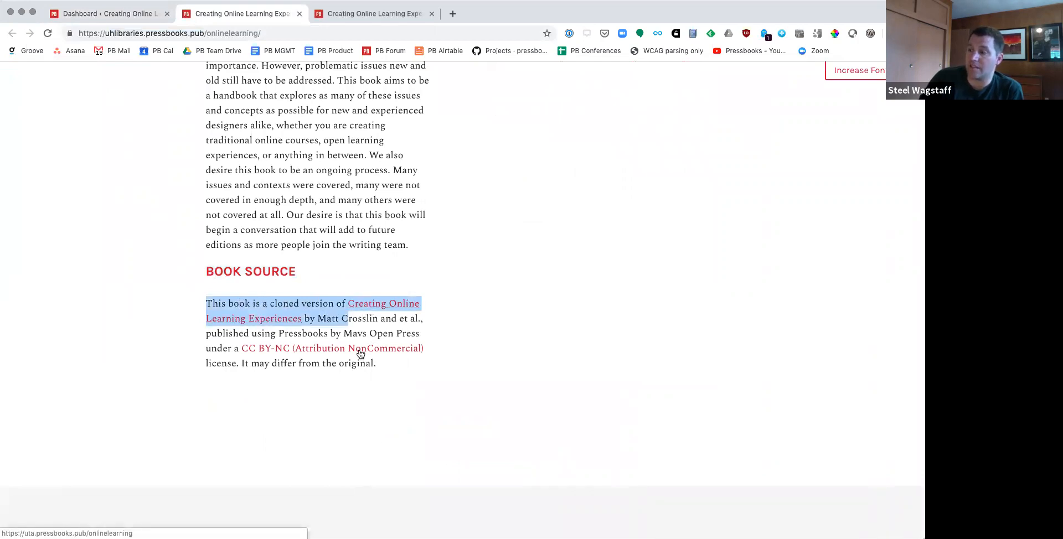
scroll(353, 364, "down", 3)
scroll(353, 366, "down", 10)
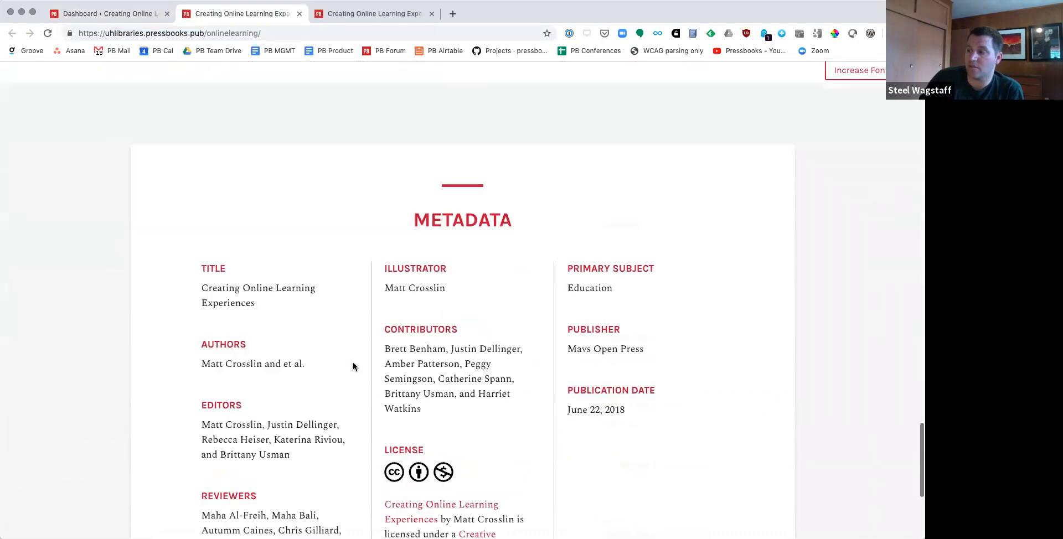
scroll(353, 365, "up", 10)
scroll(353, 365, "up", 15)
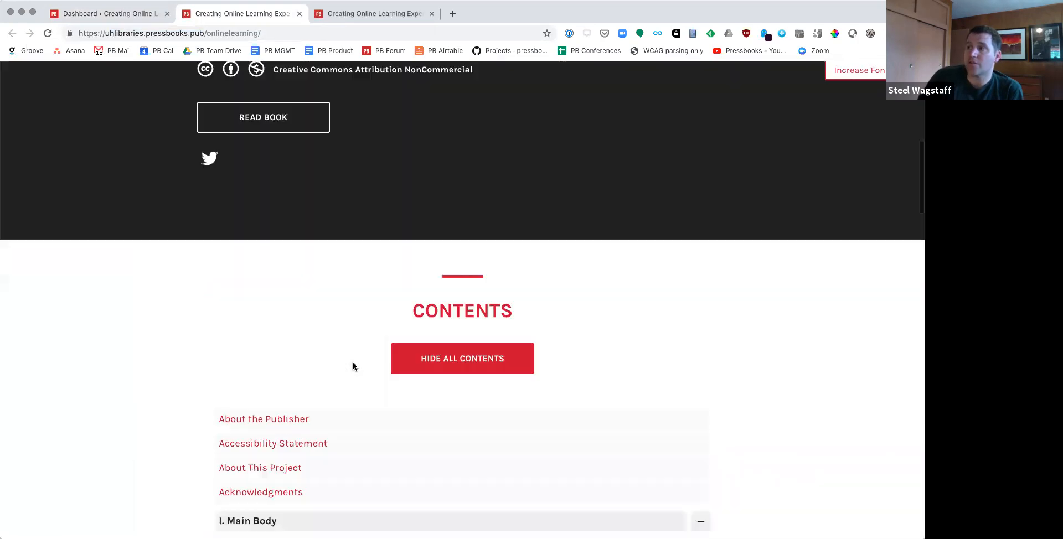
Step: Return to the admin dashboard, switch to Pressbooks Test Book, and open its Import tool
left_click(106, 13)
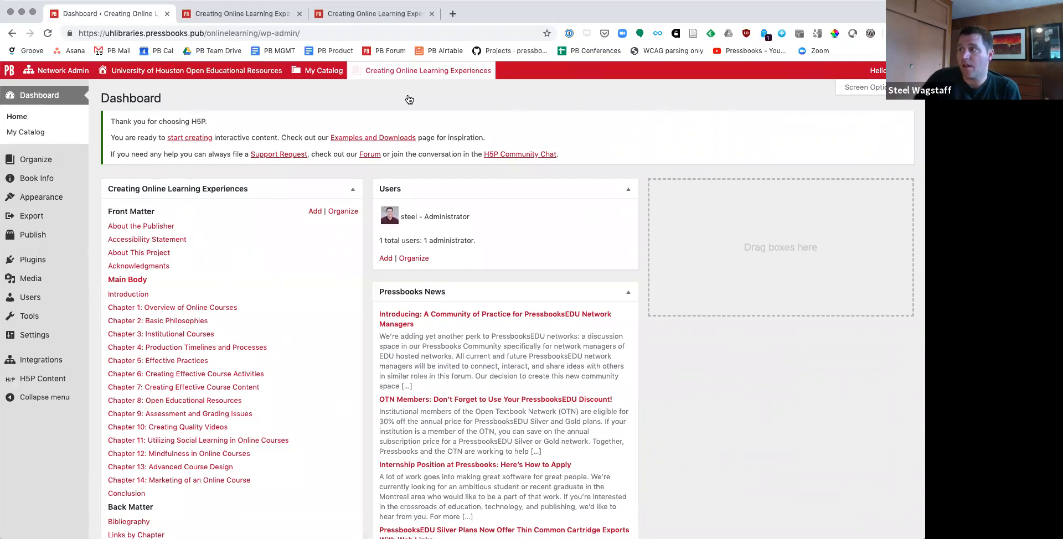
mouse_move(325, 71)
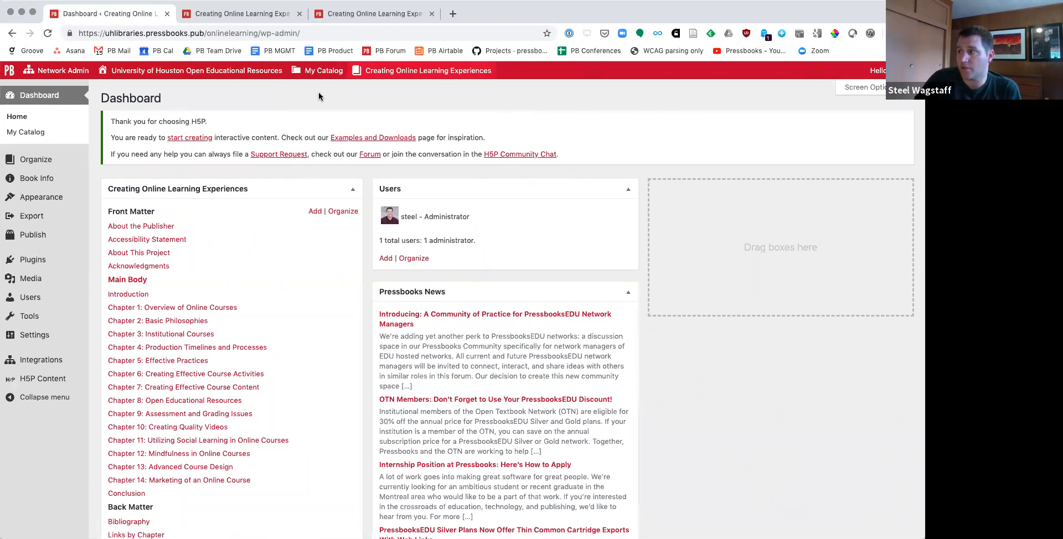
mouse_move(321, 154)
left_click(490, 155)
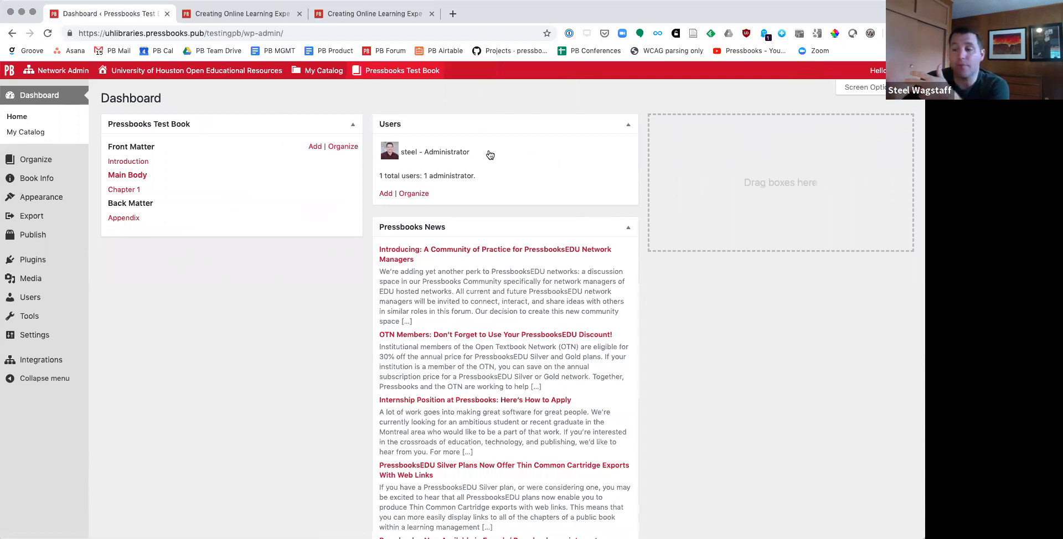
mouse_move(35, 316)
left_click(129, 325)
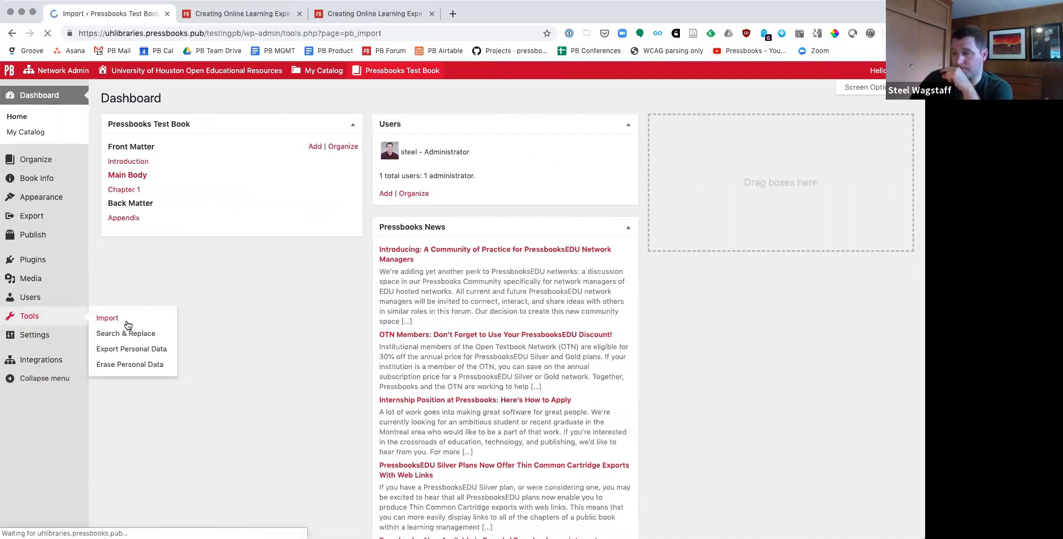
Step: Set the import type to Microsoft Word (.docx), choose Shortcodes.docx from the demo files folder, and begin the import
left_click(254, 150)
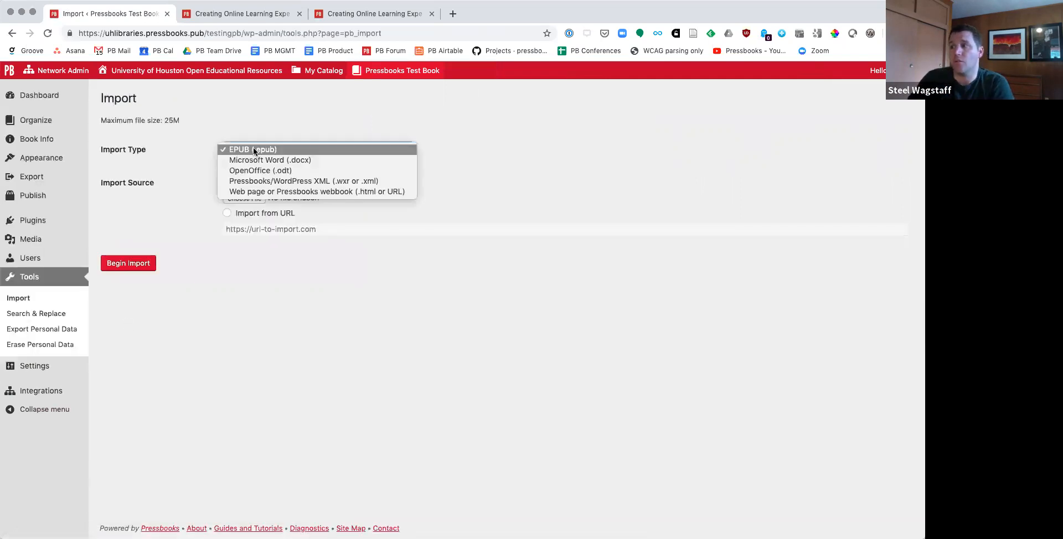
left_click(280, 158)
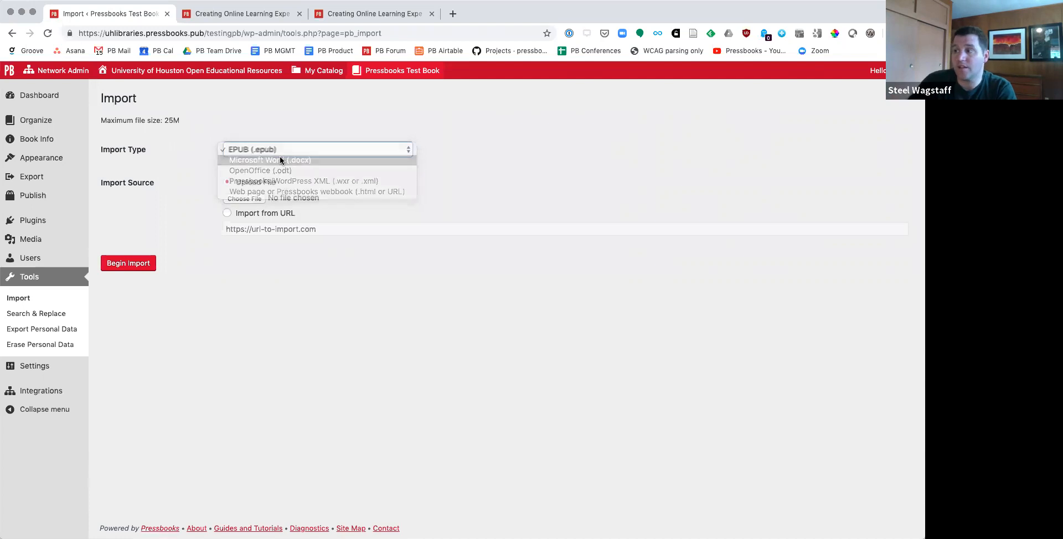
left_click(244, 199)
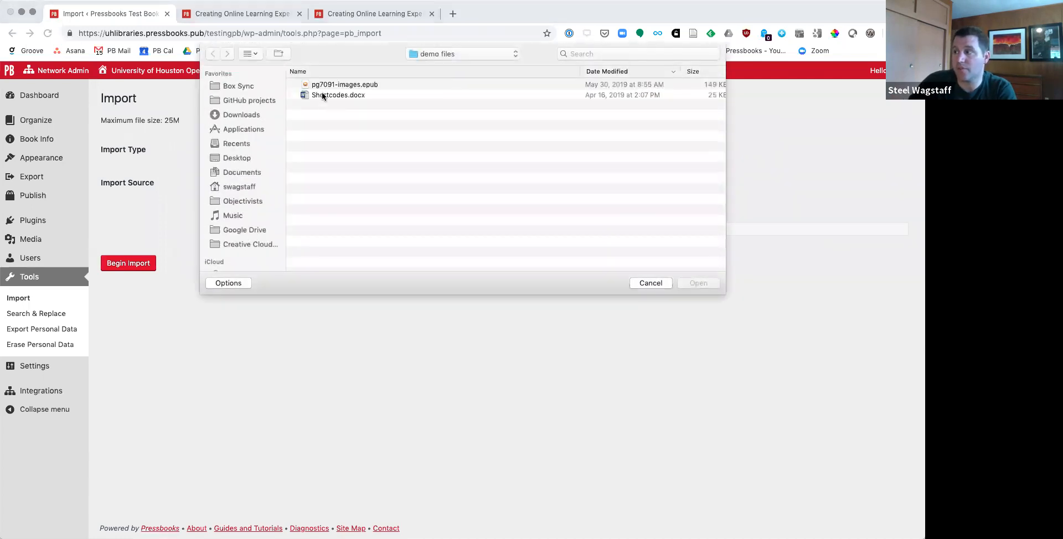
left_click(325, 96)
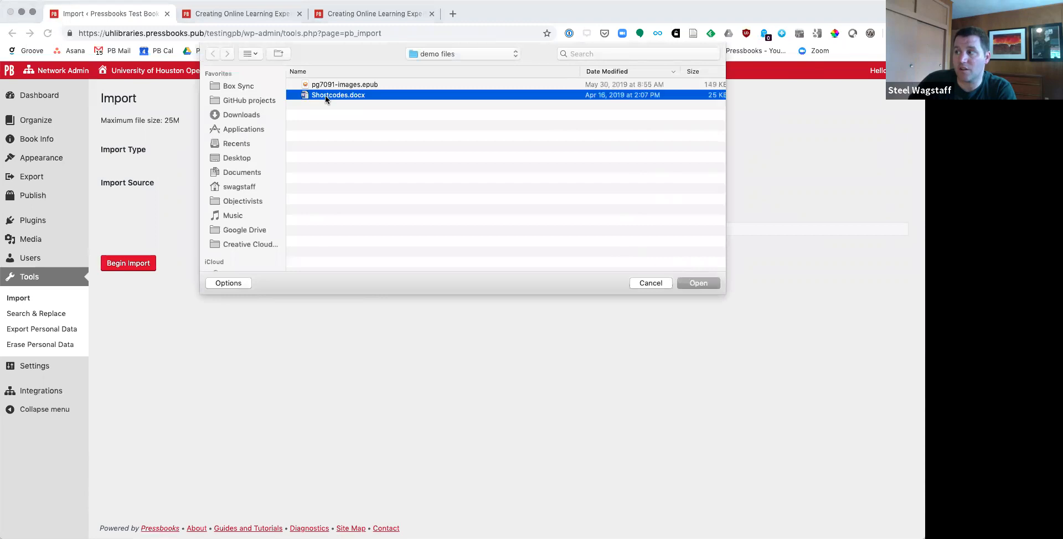
left_click(695, 281)
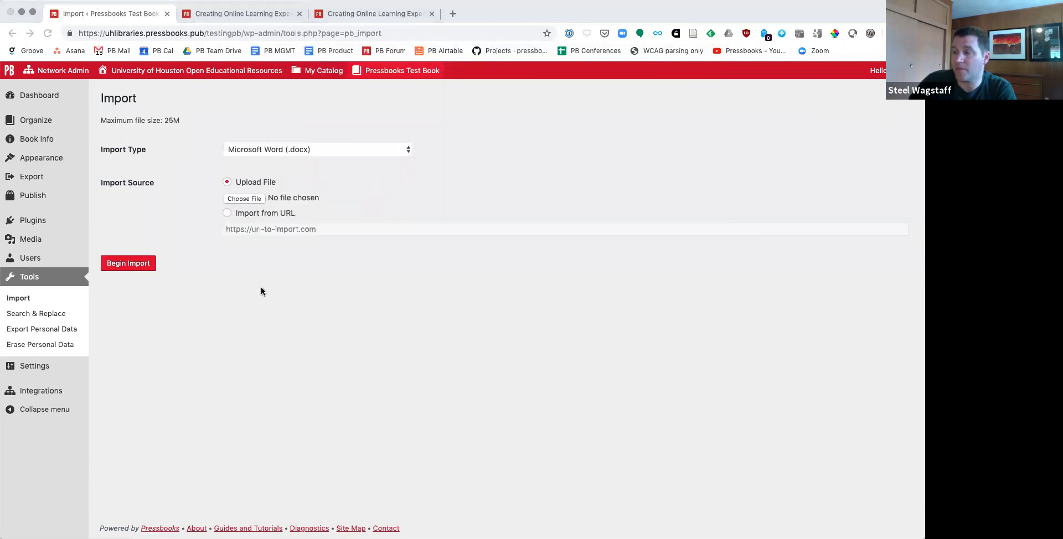
left_click(148, 264)
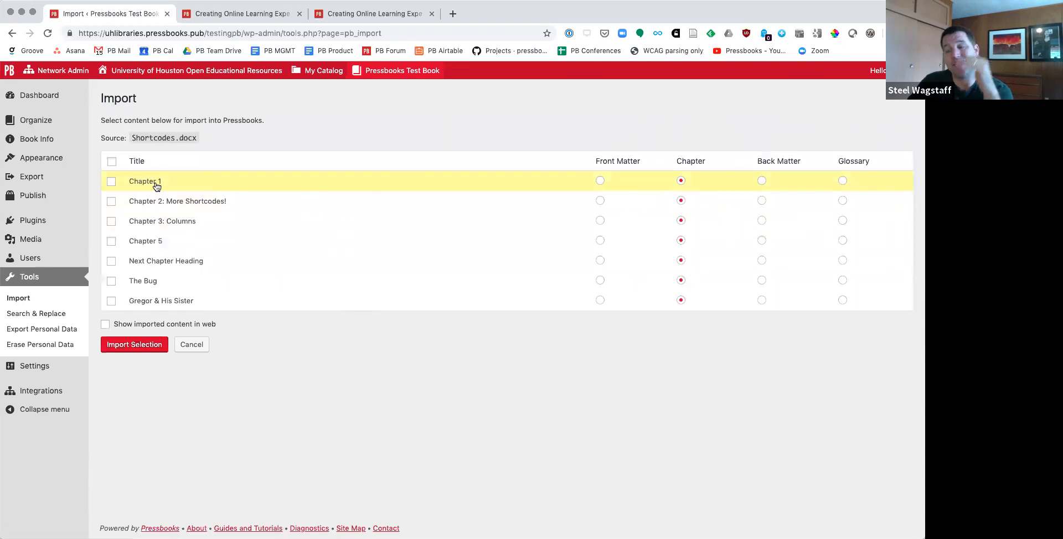
Step: Select all sections of Shortcodes.docx as chapters, enable Show imported content in web, and import the selection
left_click(112, 161)
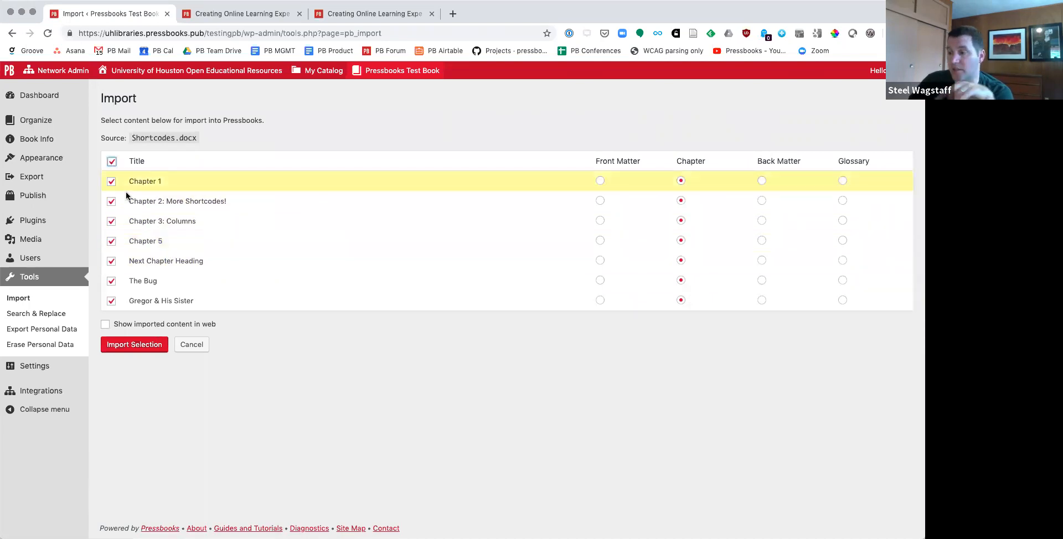
left_click(105, 325)
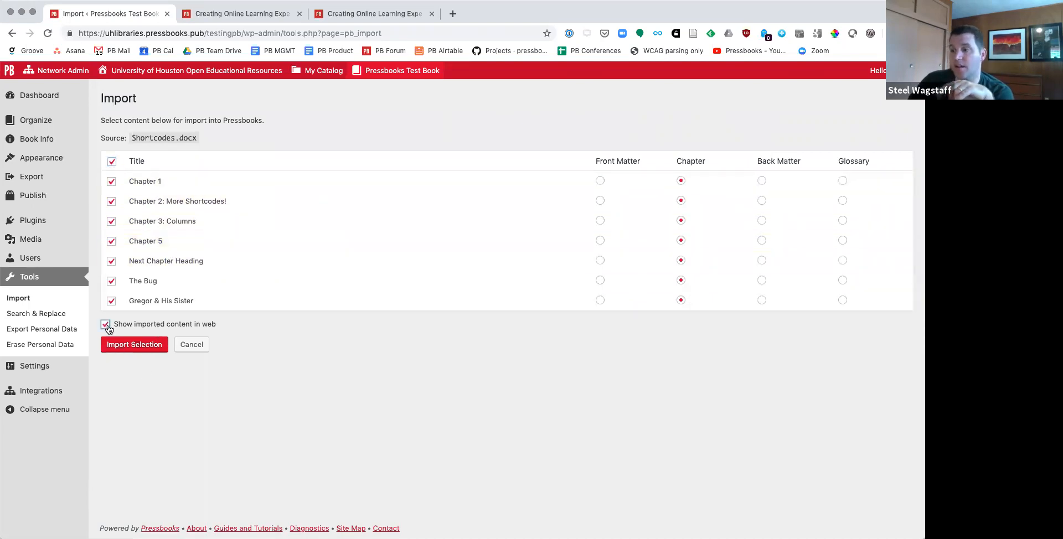
left_click(133, 345)
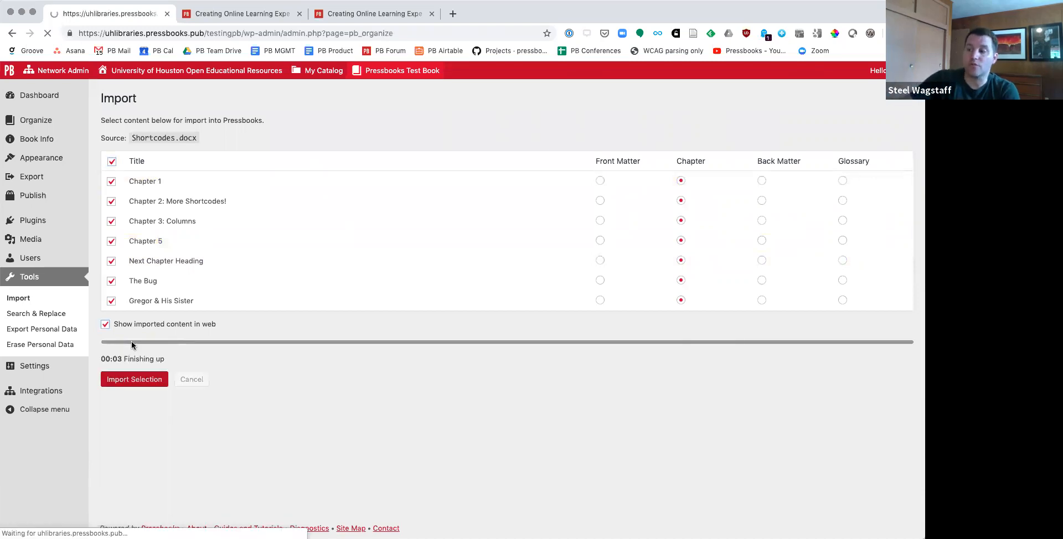
Step: Trash the first, default Chapter 1 in the Main Body and review the remaining imported chapters
scroll(211, 366, "down", 4)
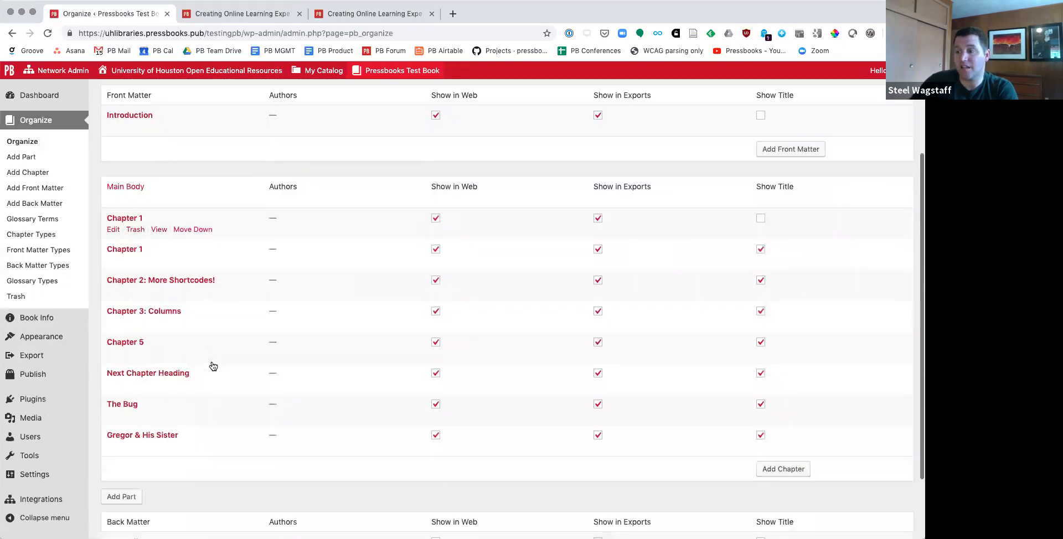
left_click(134, 146)
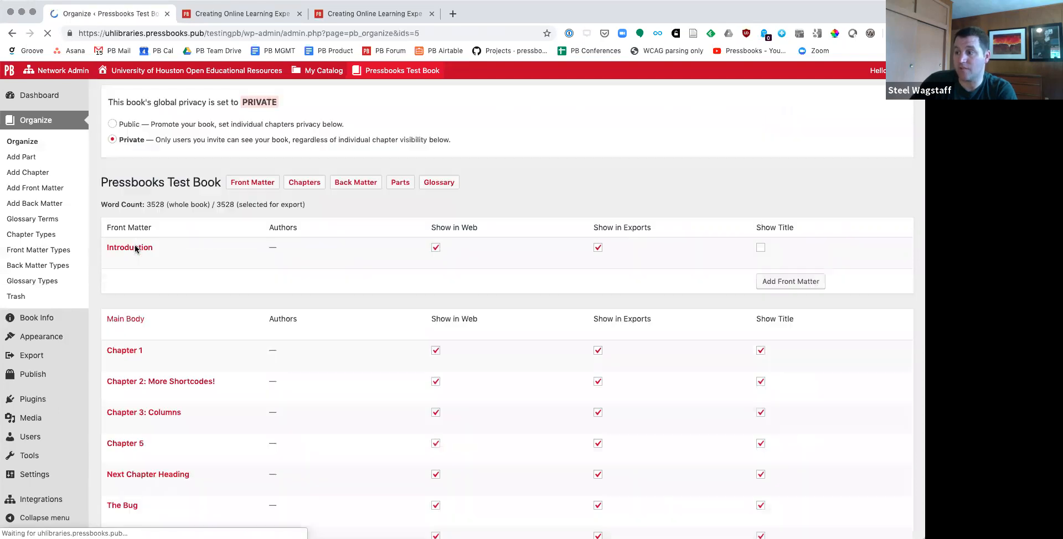
scroll(170, 409, "down", 2)
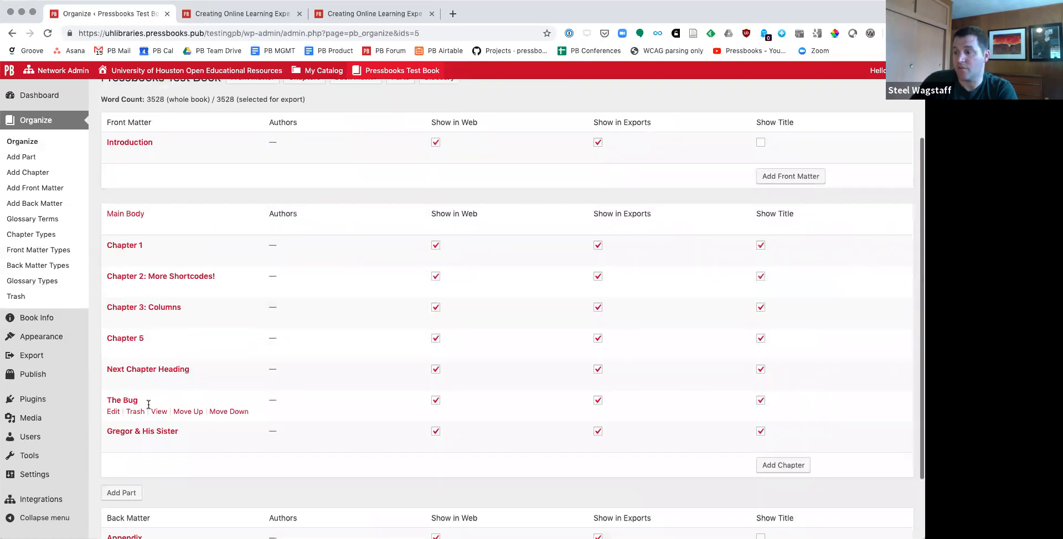
Step: View the web version of The Bug, and read through it and the preceding chapter, Next Chapter Heading
left_click(159, 414)
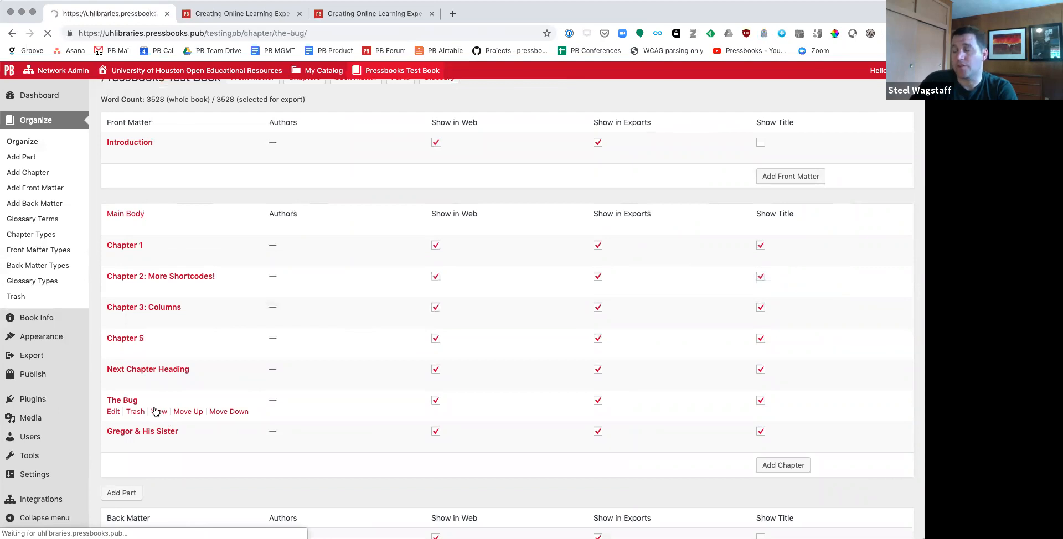
scroll(469, 313, "down", 8)
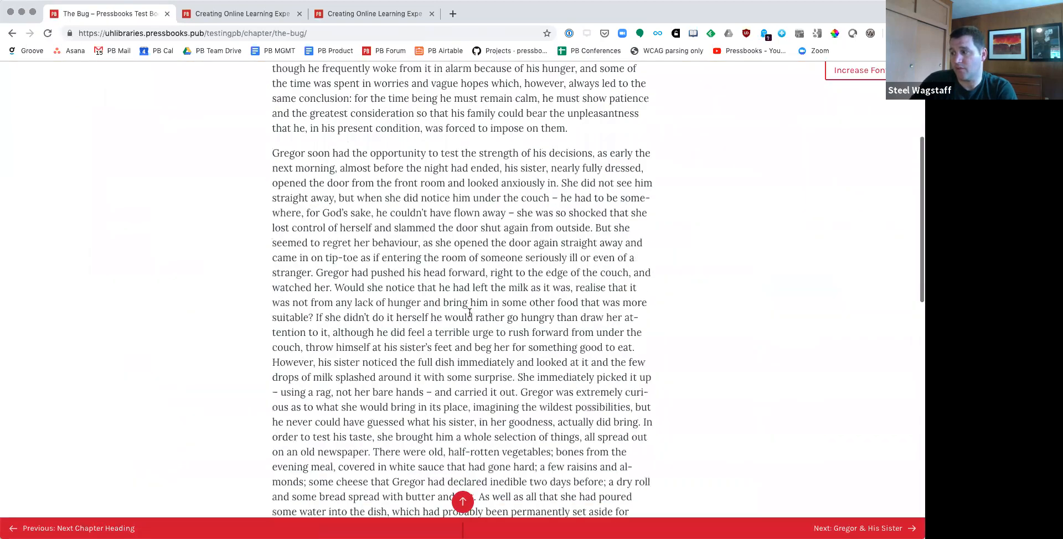
scroll(469, 314, "down", 6)
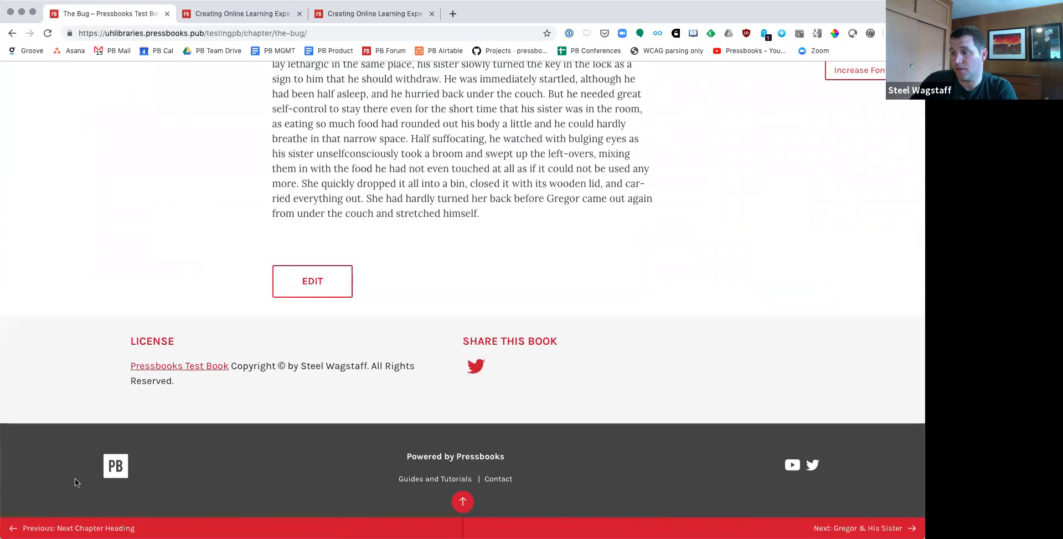
left_click(69, 527)
scroll(517, 256, "down", 9)
scroll(517, 255, "down", 8)
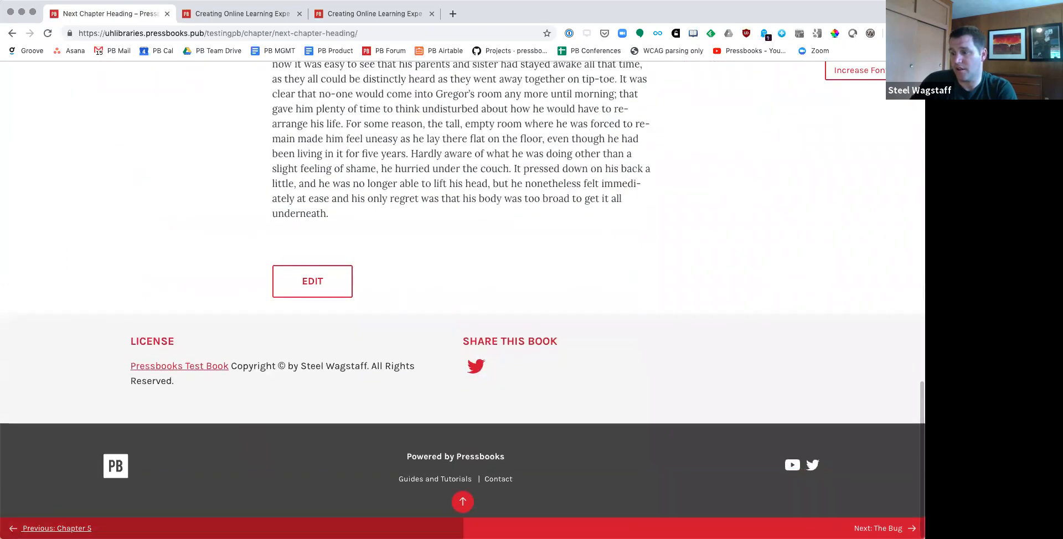
Step: Go back to Chapter 5 in the webbook and examine its imported subhead, bulleted list and text formatting
left_click(310, 528)
scroll(349, 383, "down", 1)
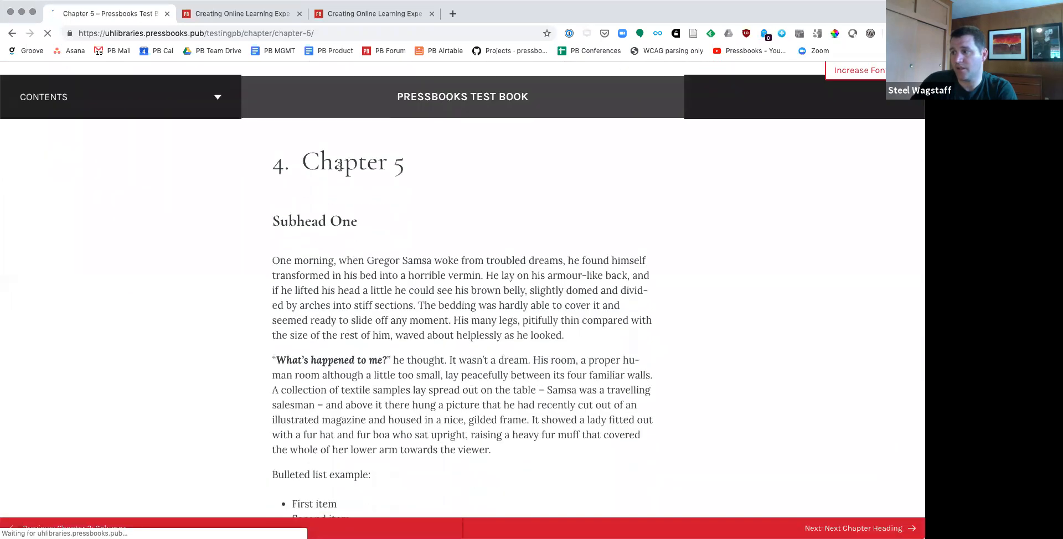
left_click_drag(272, 221, 416, 226)
scroll(397, 252, "down", 7)
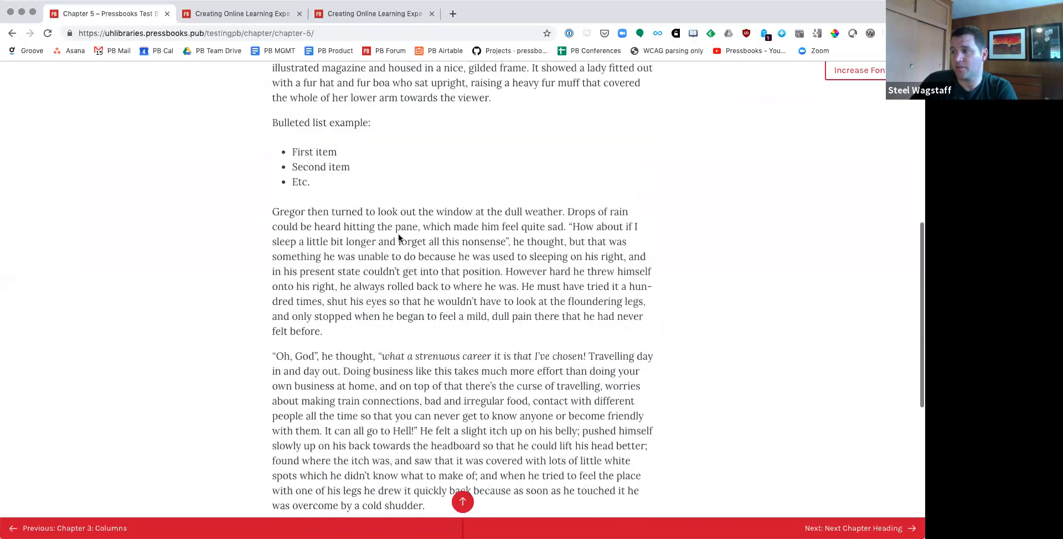
scroll(306, 175, "down", 6)
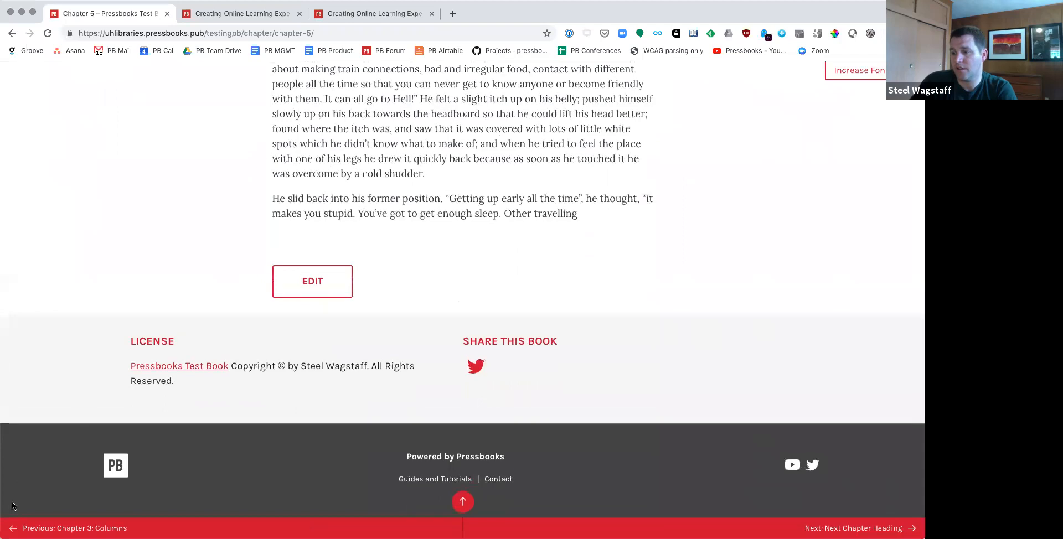
Step: Go back to Chapter 3: Columns in the webbook and examine its headings and multi-column text
left_click(75, 528)
scroll(418, 285, "down", 7)
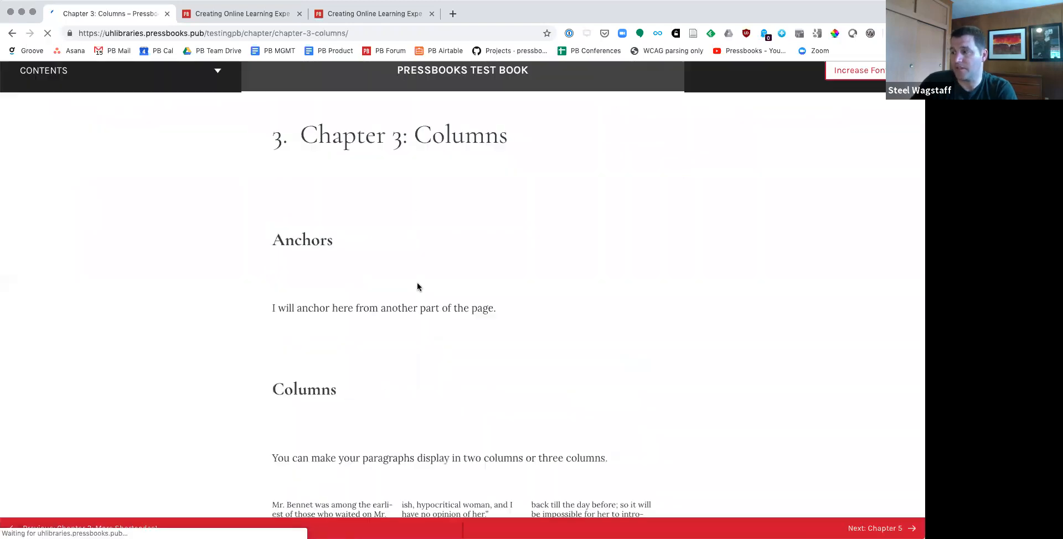
scroll(543, 313, "down", 5)
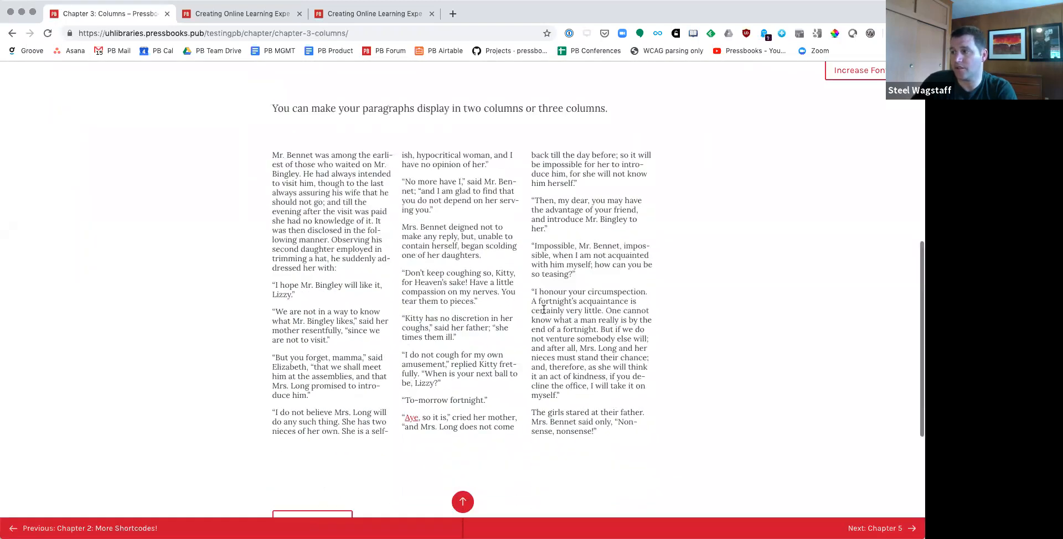
scroll(544, 313, "up", 5)
scroll(543, 313, "down", 10)
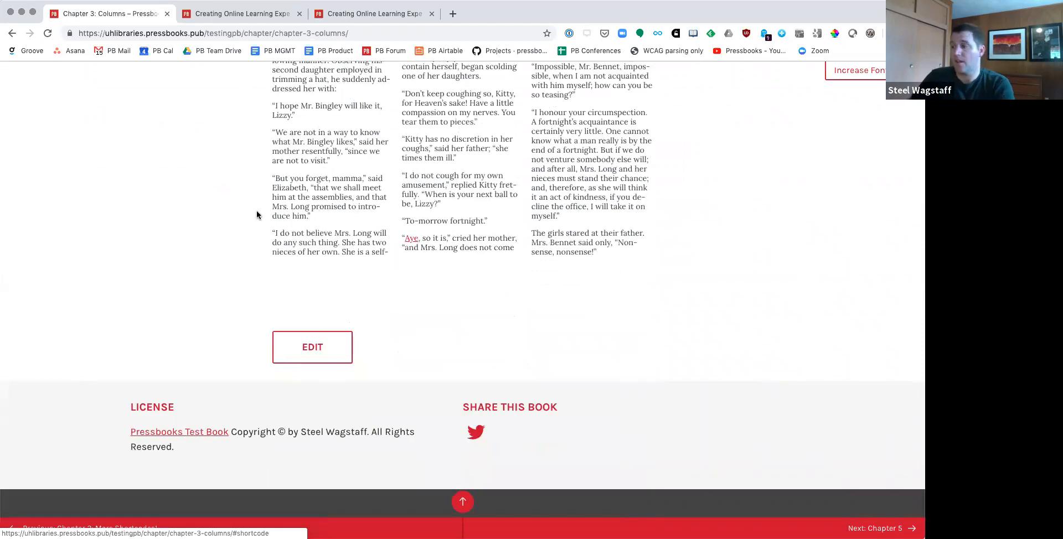
Step: Open the Pressbooks User Guide at guide.pressbooks.com in a new tab, select its address, and look through its table of contents
key("super+t")
type("guide.pressbooks.com")
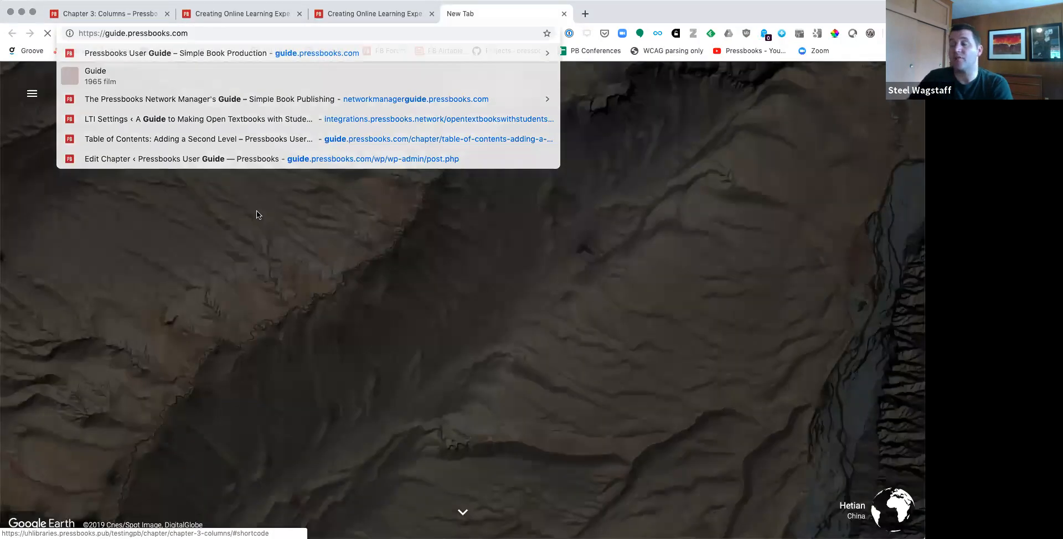
key("Return")
left_click(260, 33)
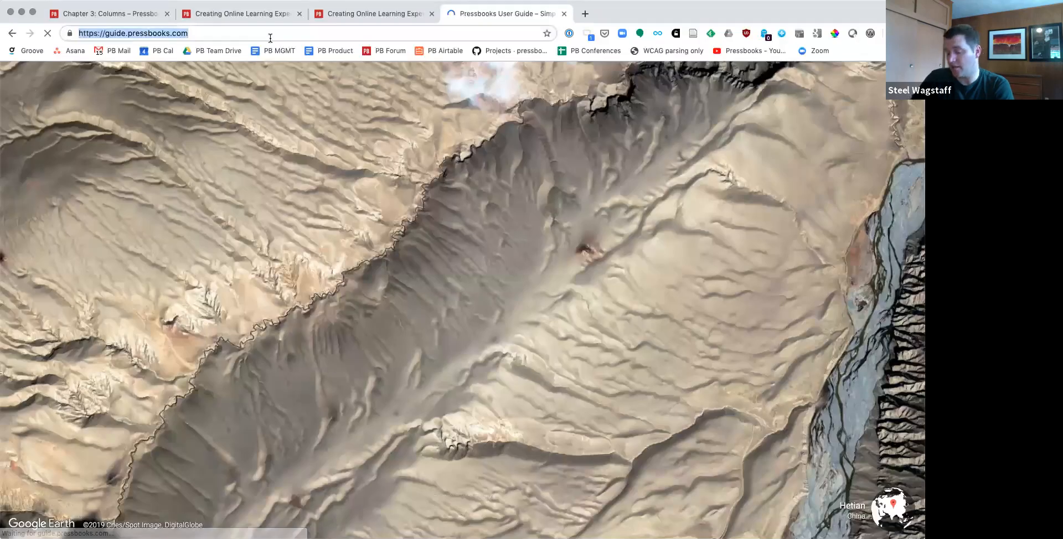
key("super+Tab")
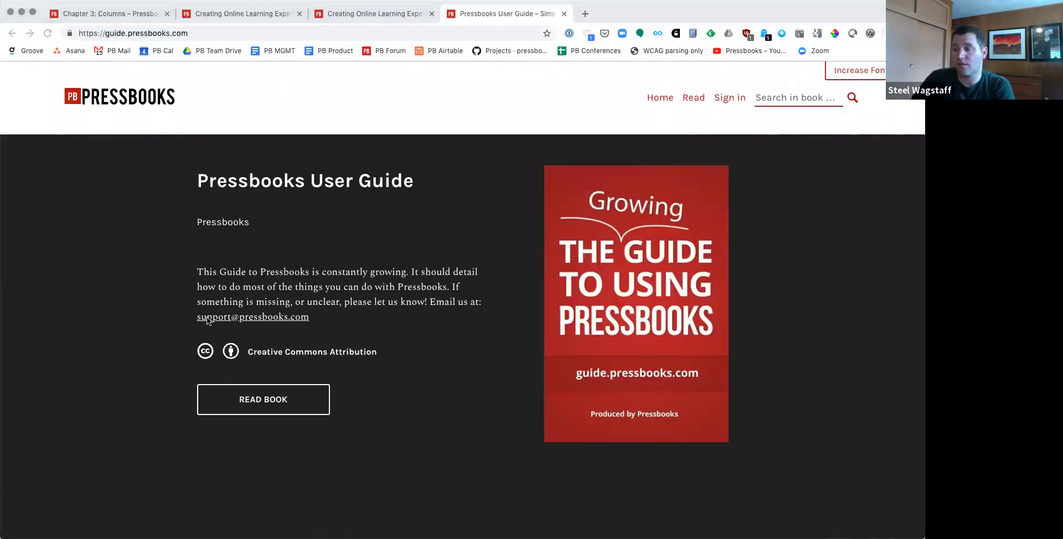
scroll(207, 319, "down", 10)
scroll(207, 320, "down", 3)
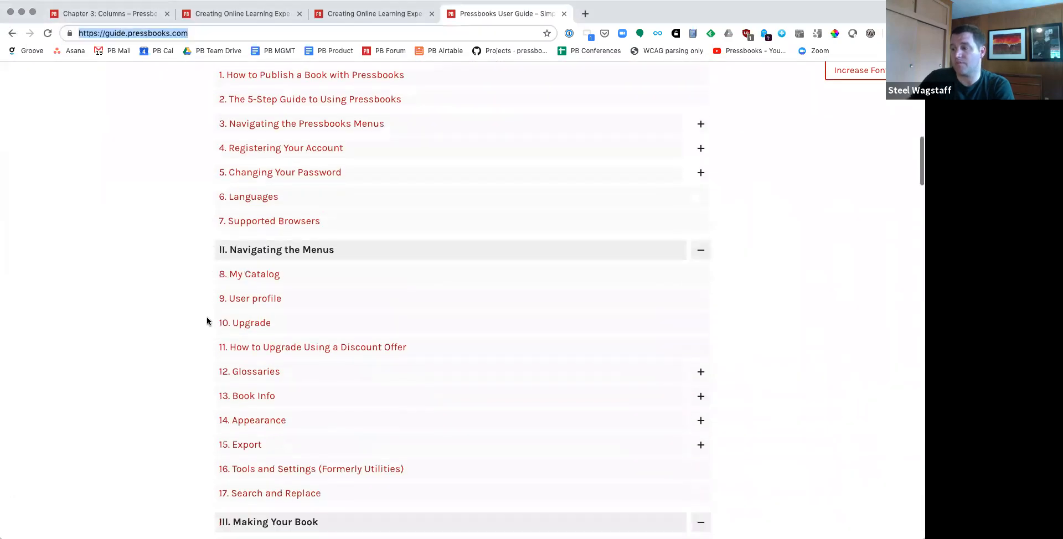
key("super+l")
type("import")
key("Return")
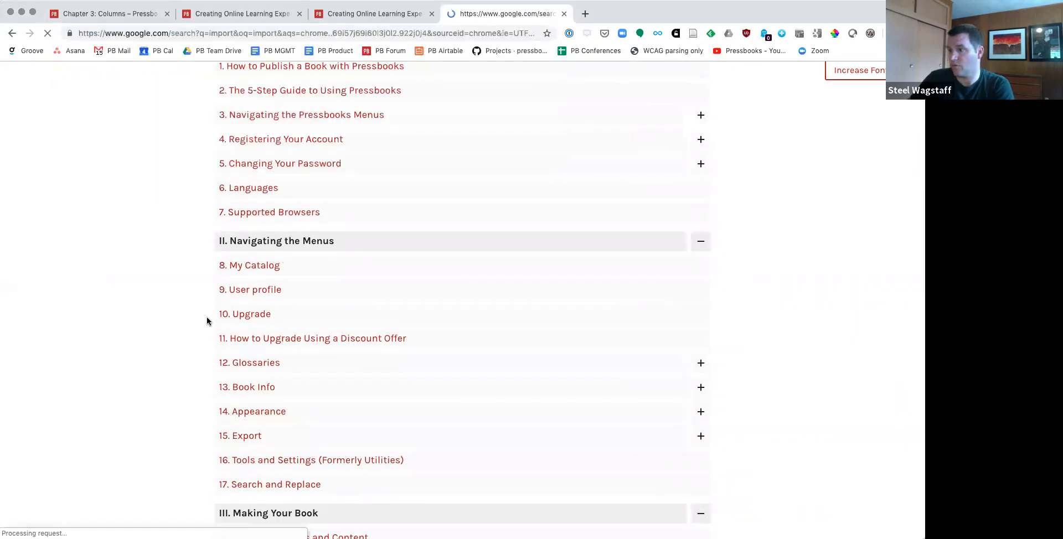
key("super+bracketleft")
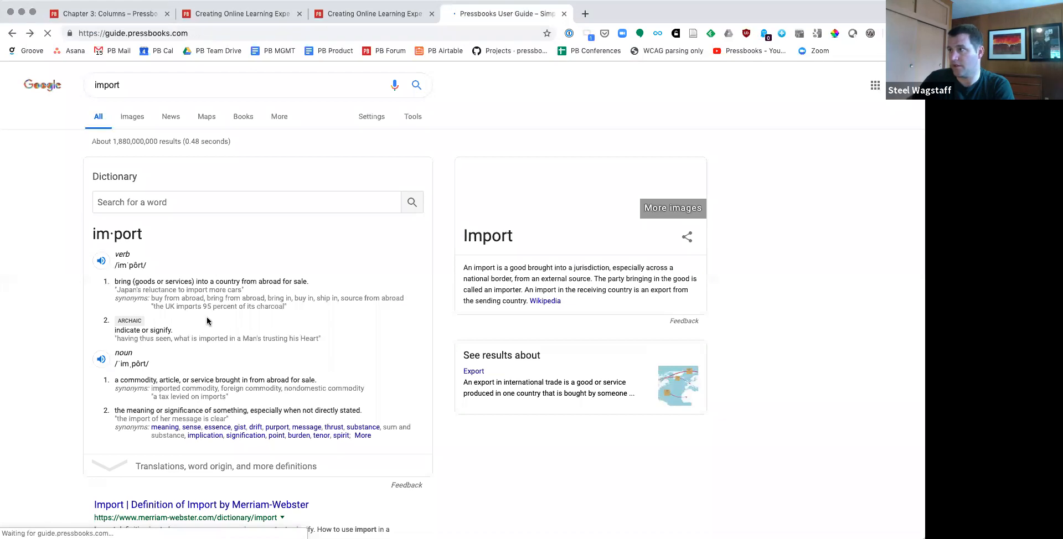
Step: Find "impor" in the guide's contents, open the Import from Word (docx) chapter, and select its web address
key("super+f")
type("impor")
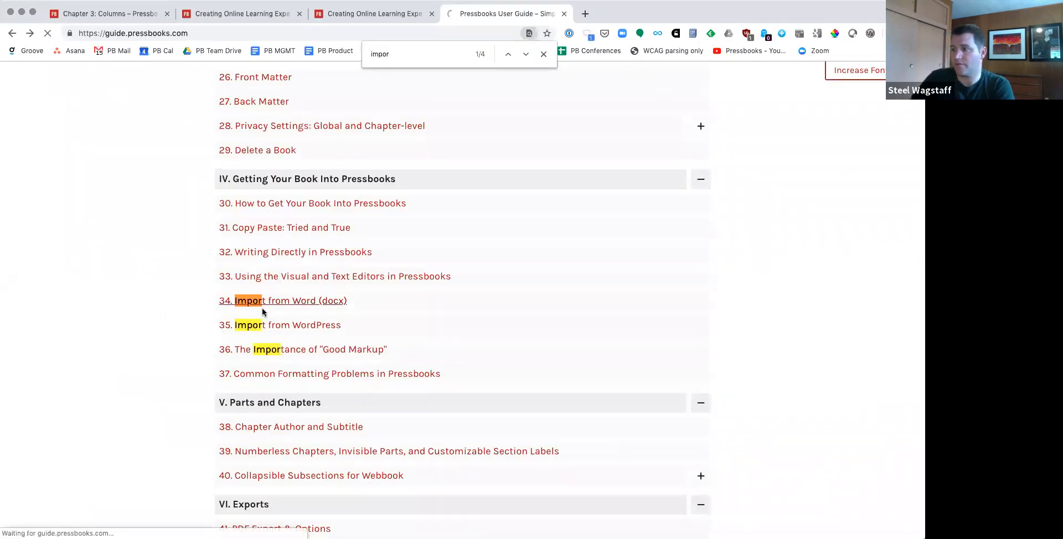
left_click(275, 302)
left_click(279, 34)
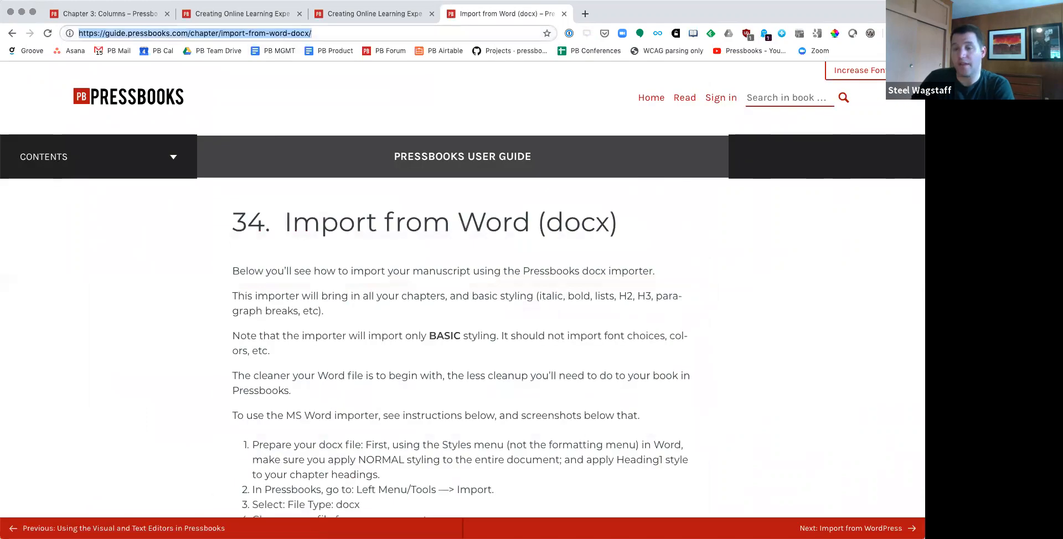
key("super+Tab")
Step: Close the user guide and both Creating Online Learning Experiences tabs, leaving only the Chapter 3: Columns page open
left_click(330, 365)
key("super+w")
key("super+w")
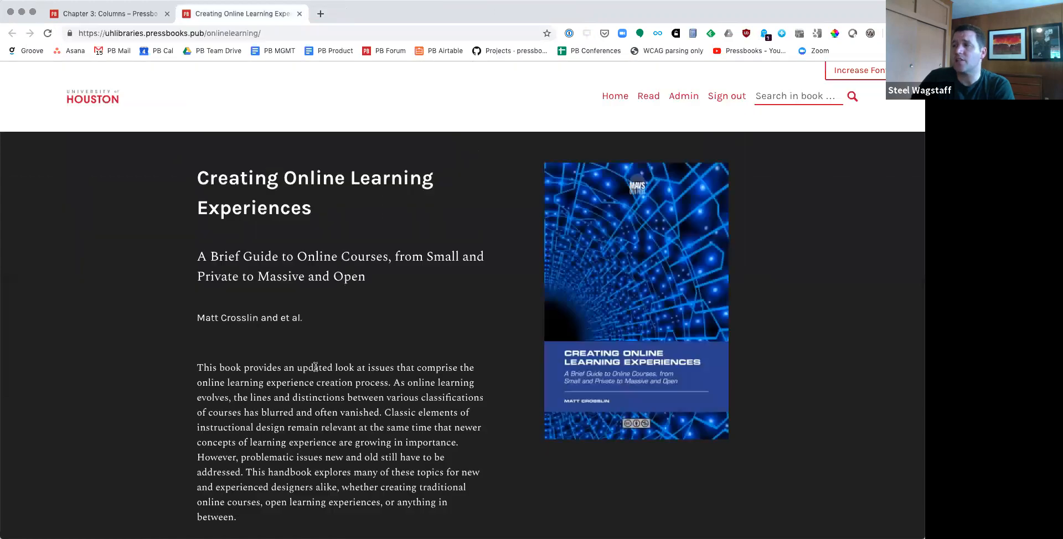
key("super+w")
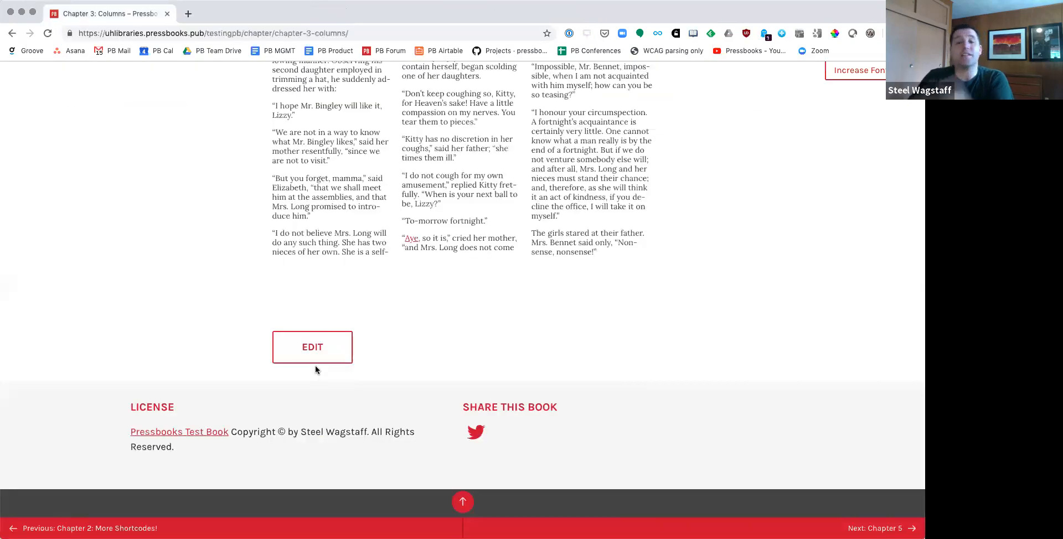
Step: Return to the admin dashboard and switch to the dashboard of Test Book from the catalog
scroll(315, 366, "up", 20)
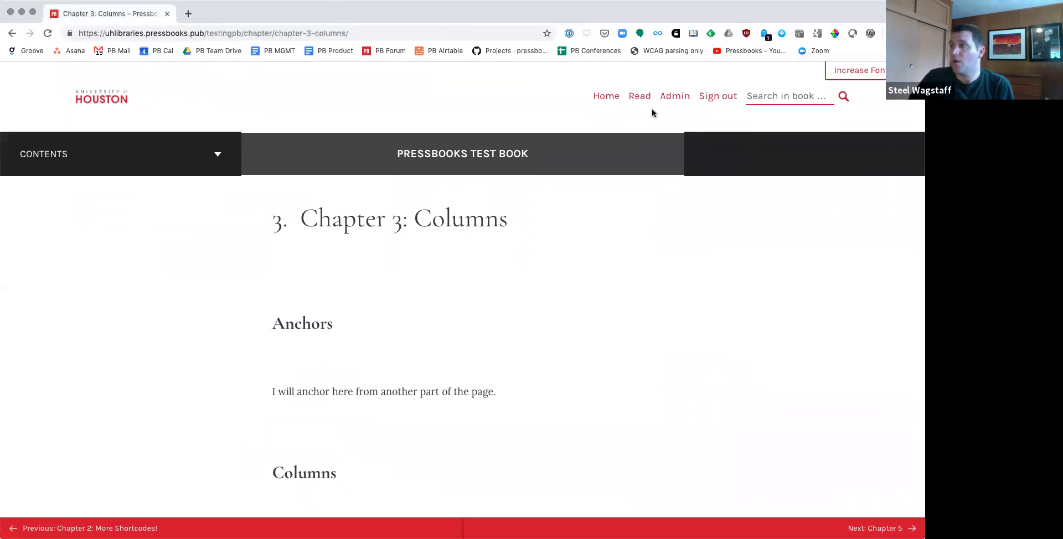
left_click(674, 99)
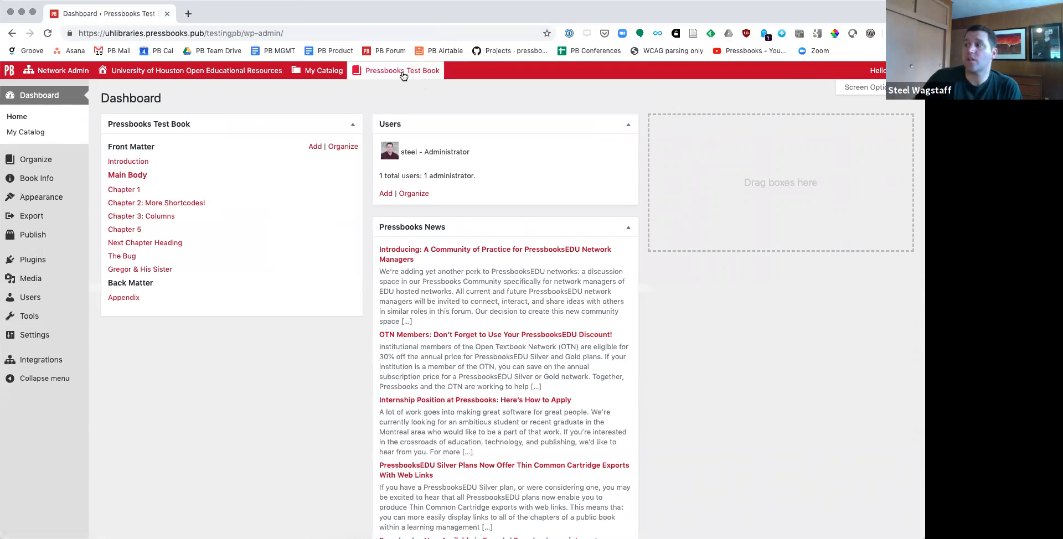
mouse_move(295, 71)
mouse_move(305, 127)
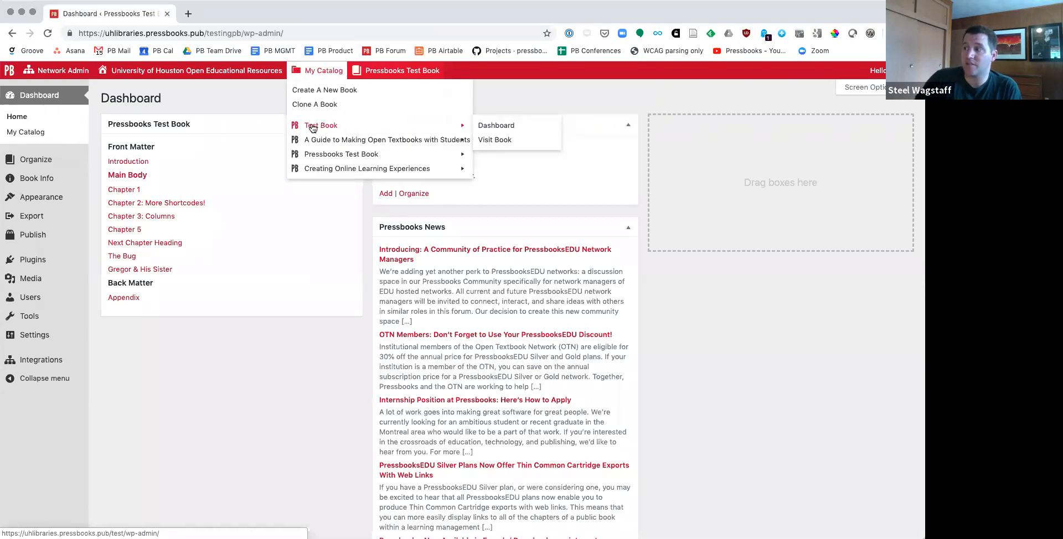
left_click(497, 127)
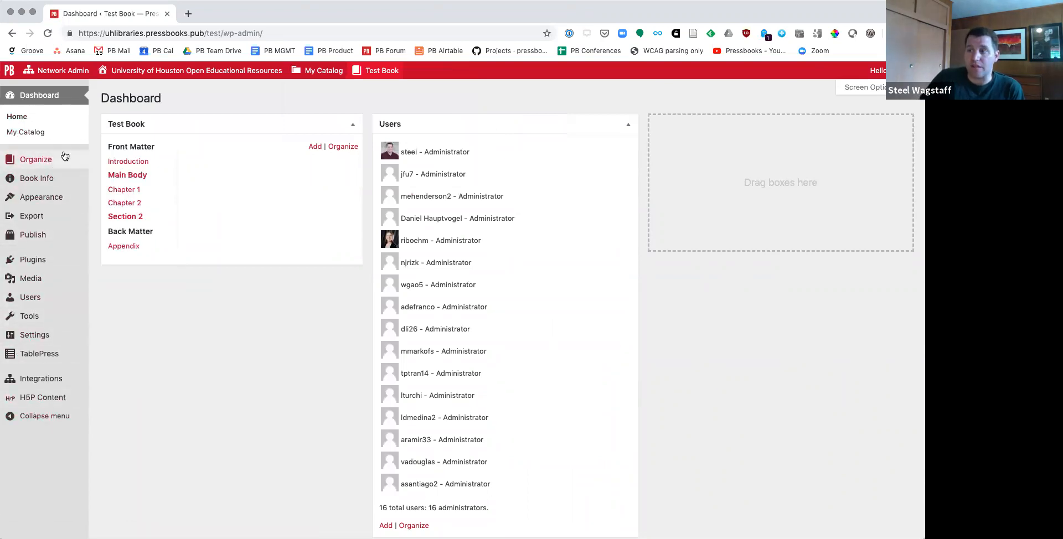
Step: Open Test Book's public webbook page in a new browser tab and switch to it
mouse_move(64, 157)
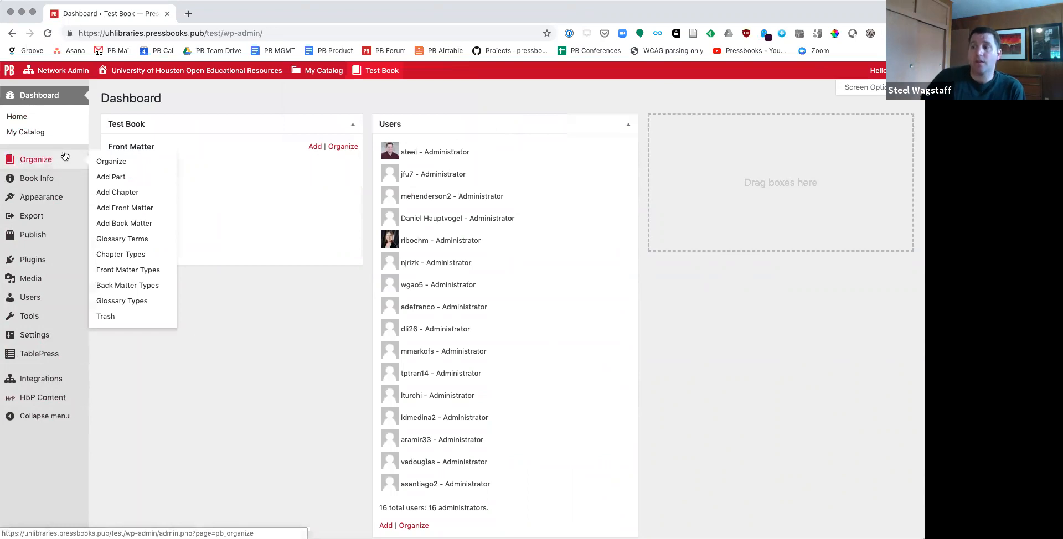
mouse_move(36, 180)
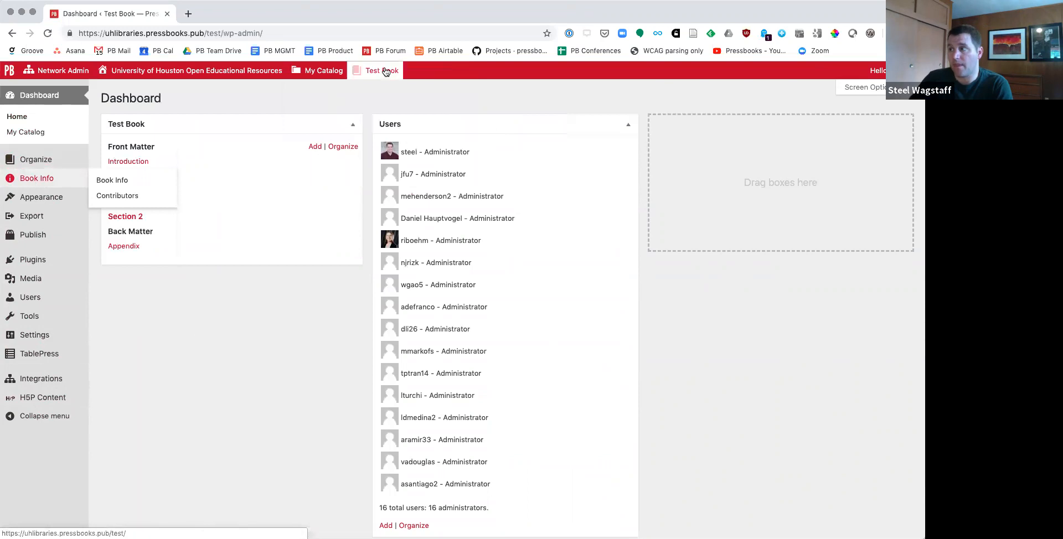
mouse_move(382, 72)
left_click(379, 91, "super")
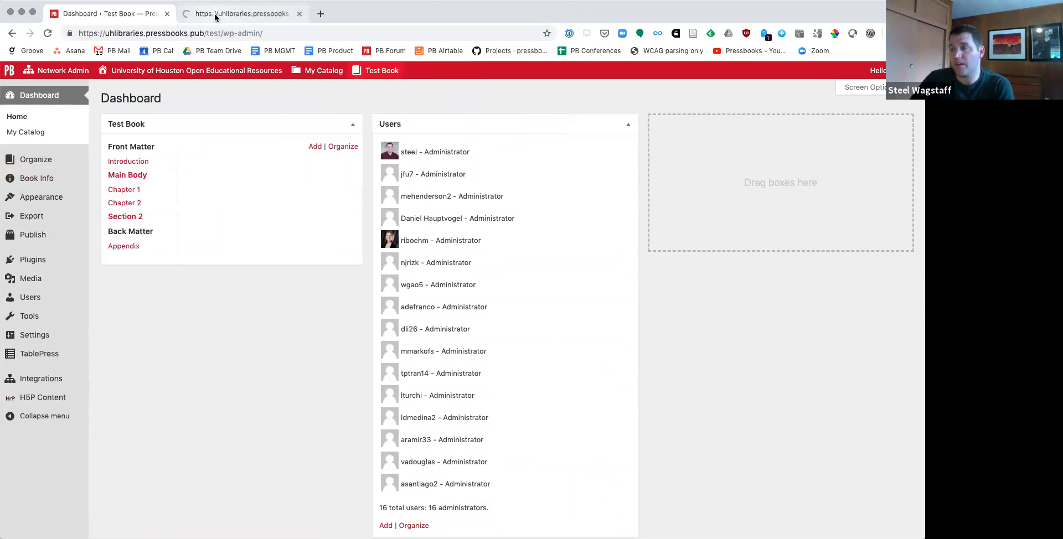
left_click(214, 14)
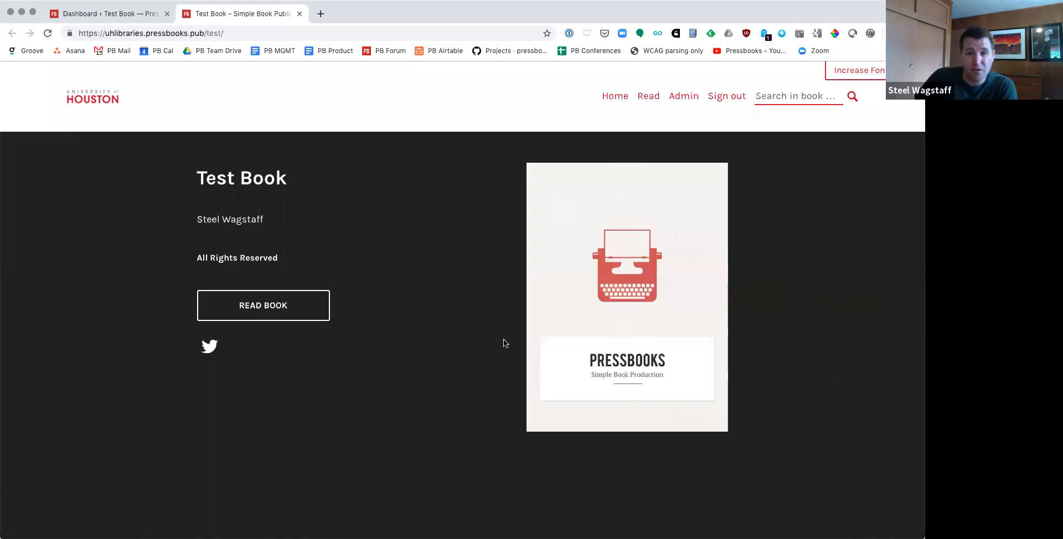
Step: Examine Test Book's public page: its title, author, license, cover, table of contents, book information and metadata
left_click_drag(198, 177, 285, 178)
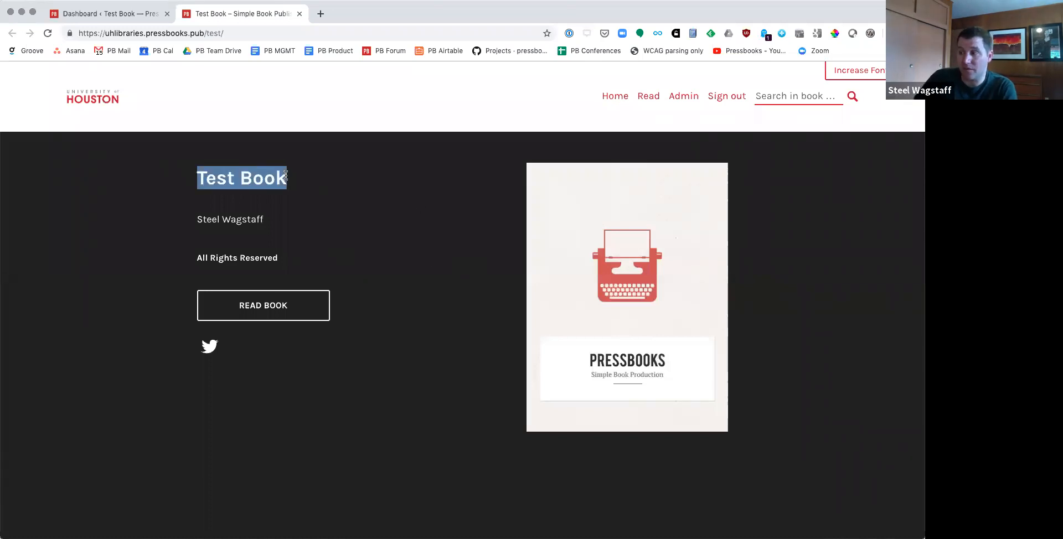
left_click_drag(197, 220, 297, 226)
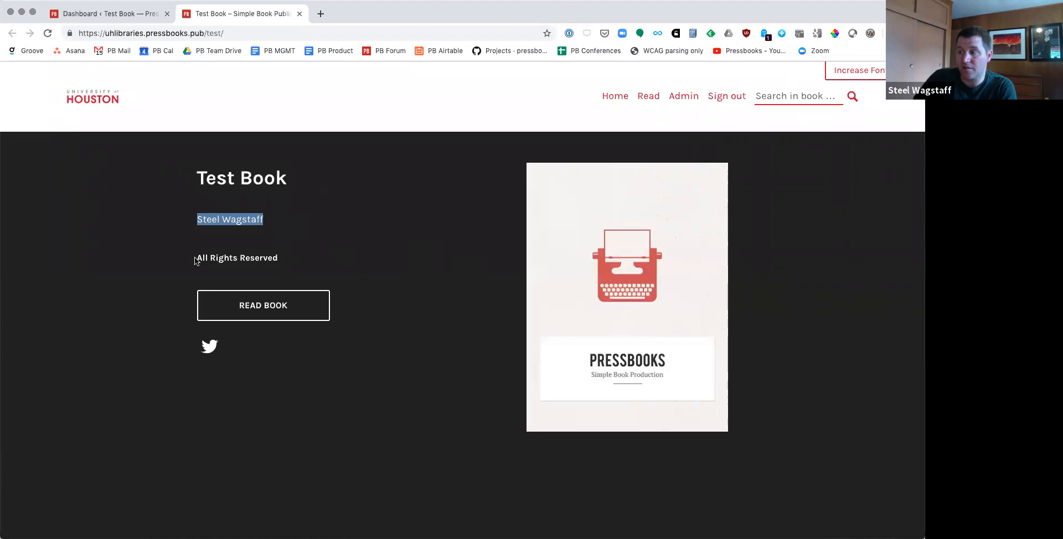
left_click_drag(196, 258, 280, 260)
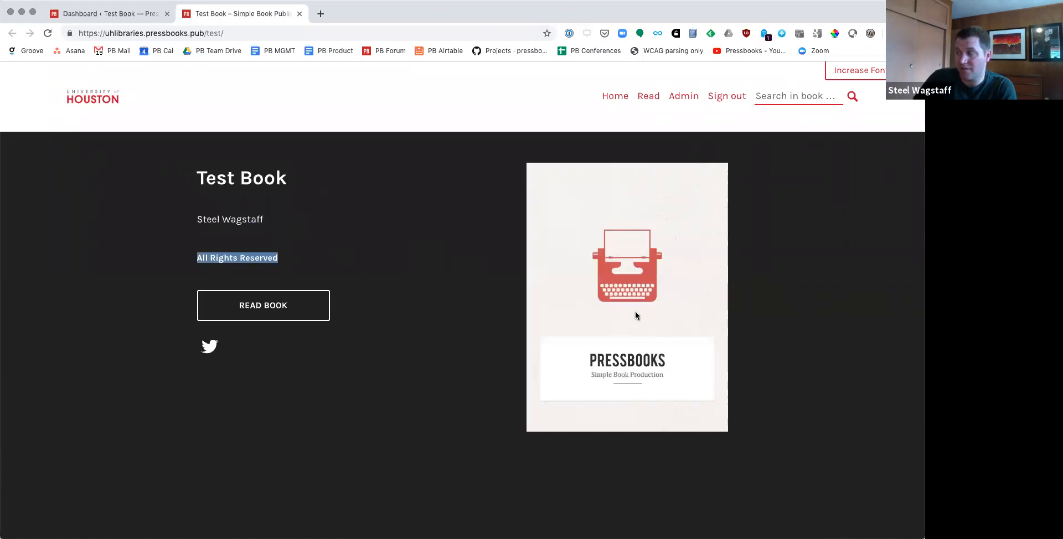
scroll(635, 311, "down", 10)
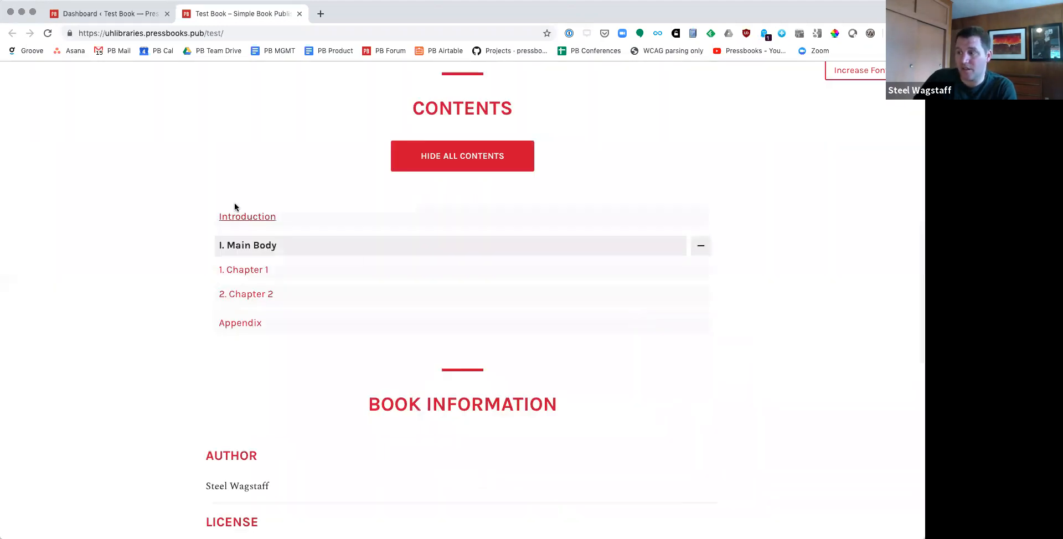
scroll(291, 321, "down", 6)
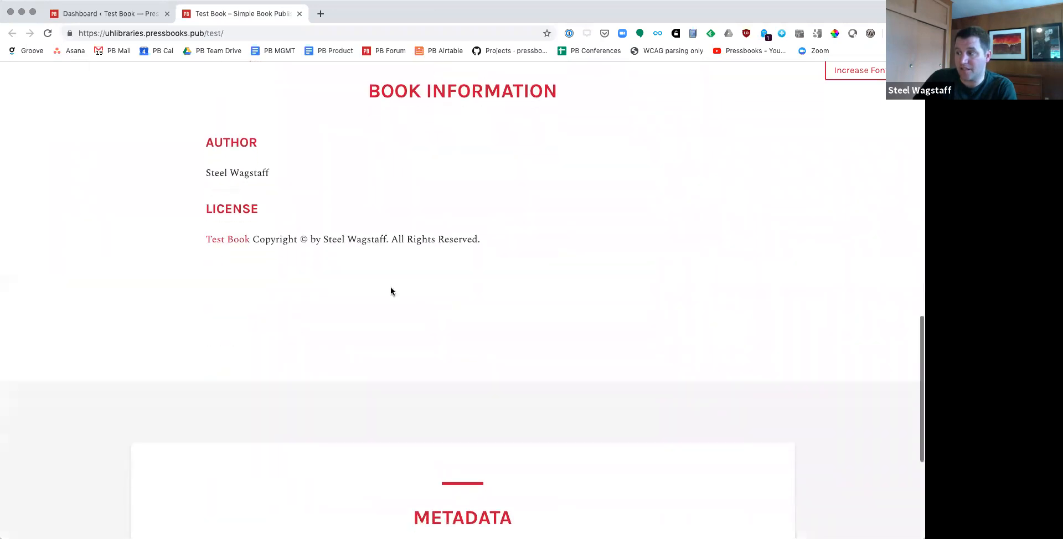
scroll(235, 250, "down", 4)
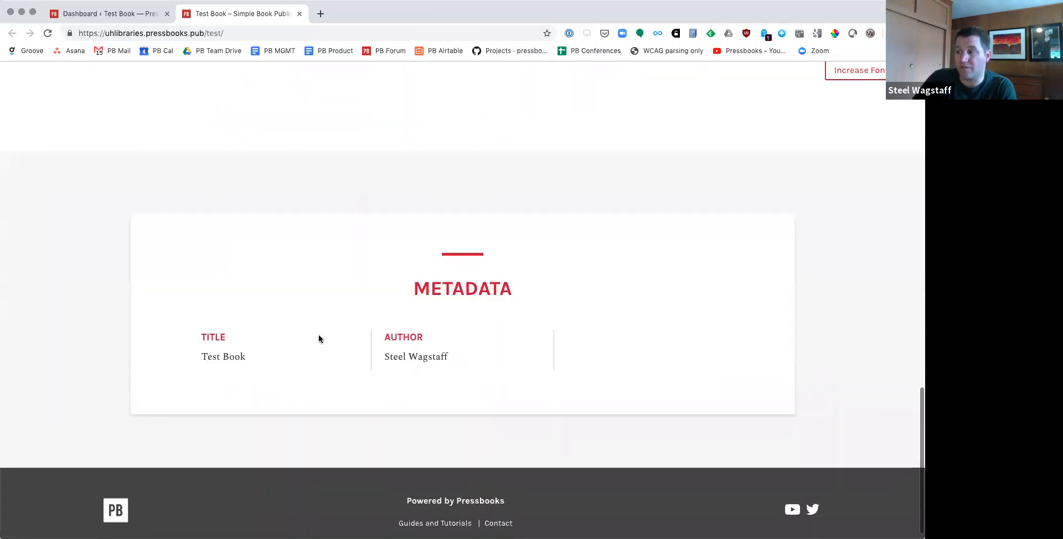
scroll(319, 339, "up", 3)
scroll(319, 339, "up", 3)
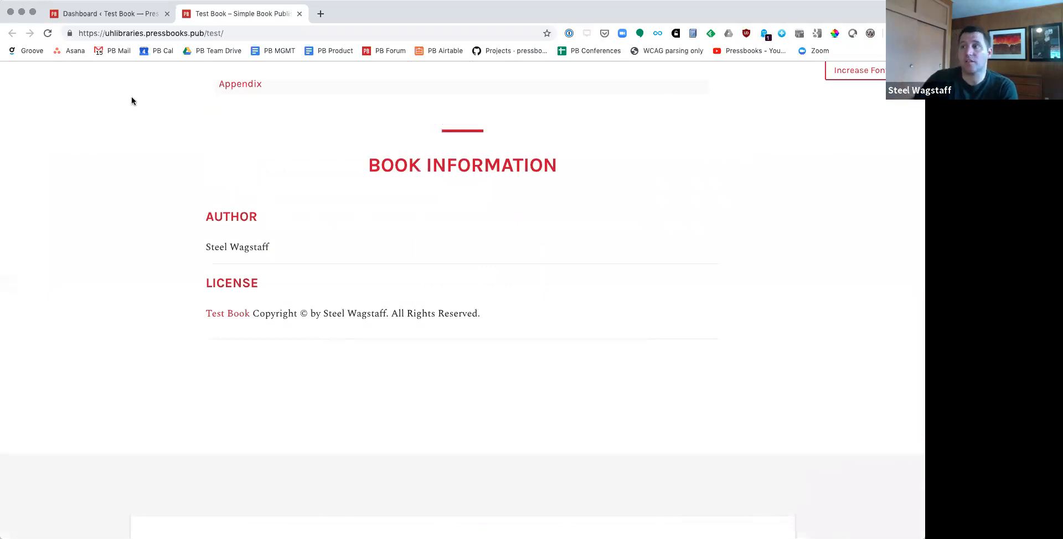
Step: Return to the Test Book dashboard and try to open its book information, going back instead of taking over editing
left_click(88, 13)
mouse_move(10, 182)
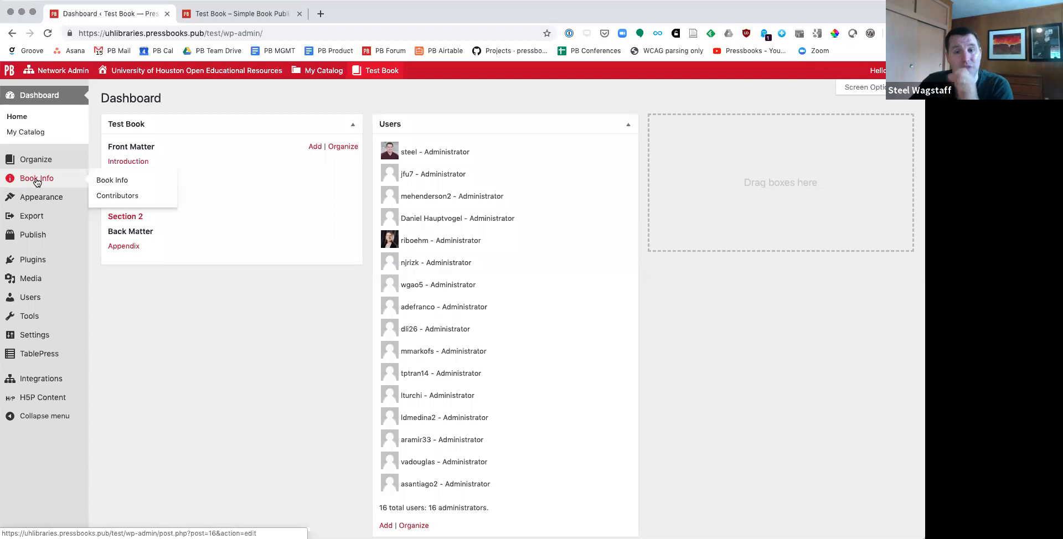
left_click(37, 178)
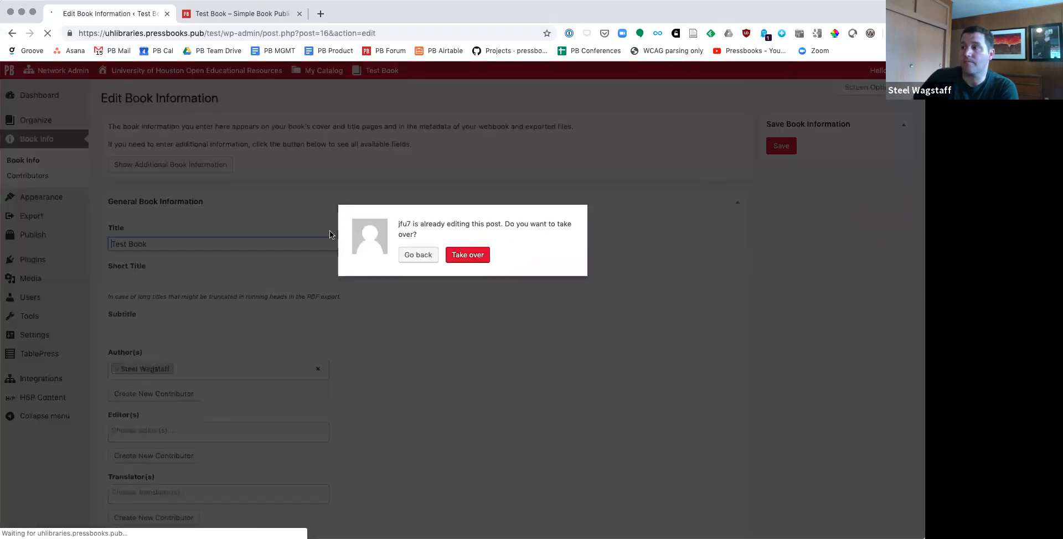
left_click(409, 258)
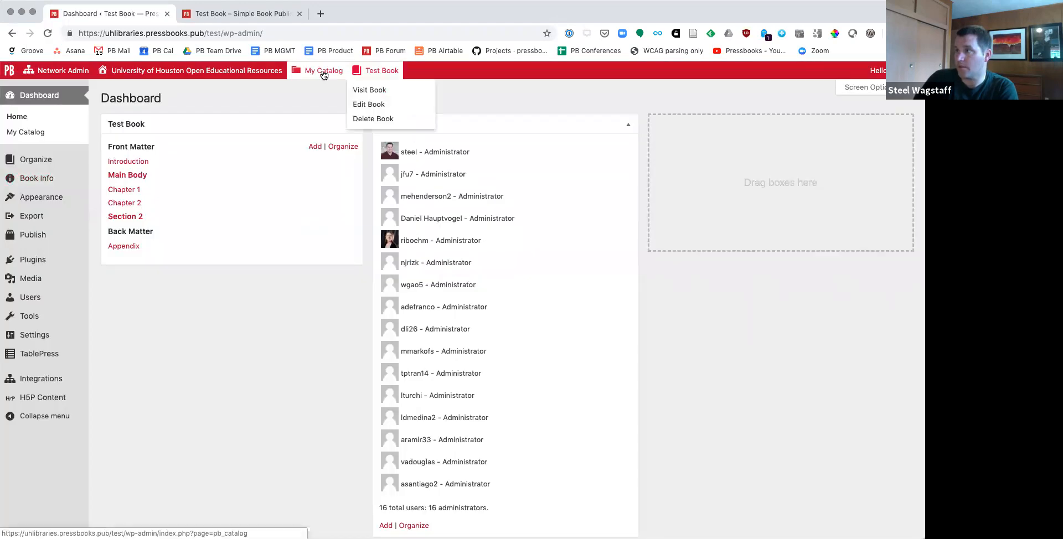
Step: Switch to the dashboard of Pressbooks Test Book from the catalog and open its book information
mouse_move(324, 76)
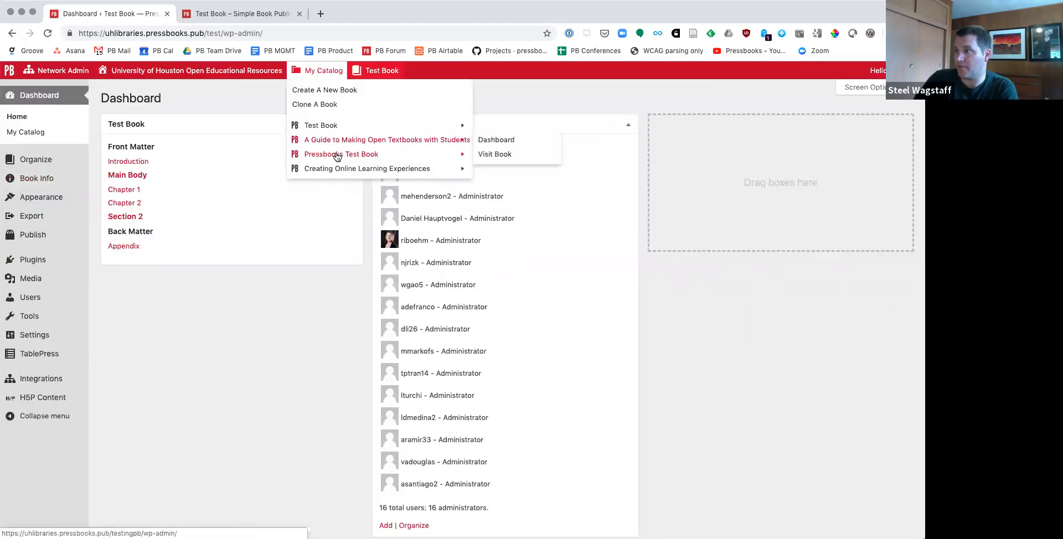
left_click(517, 155)
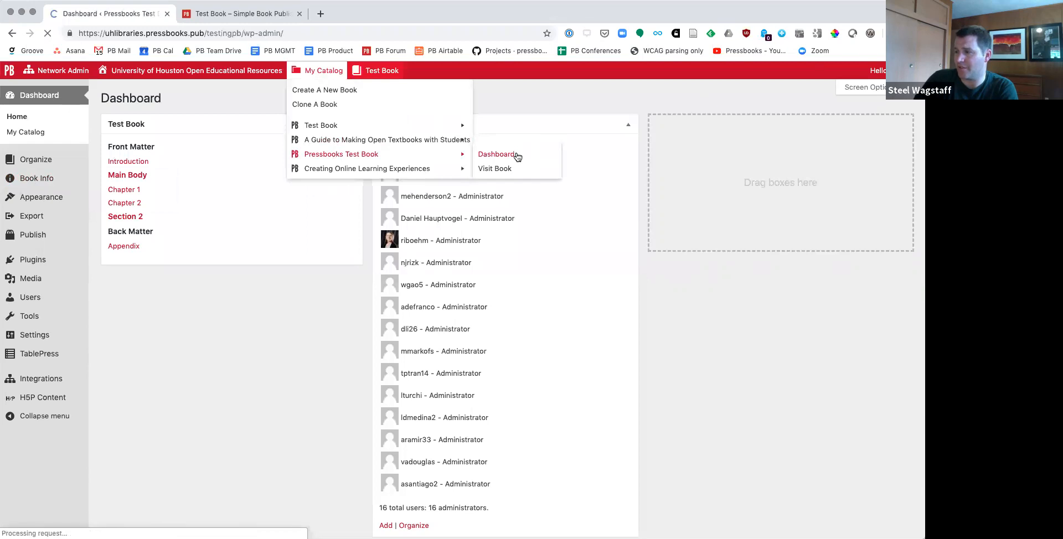
left_click(46, 178)
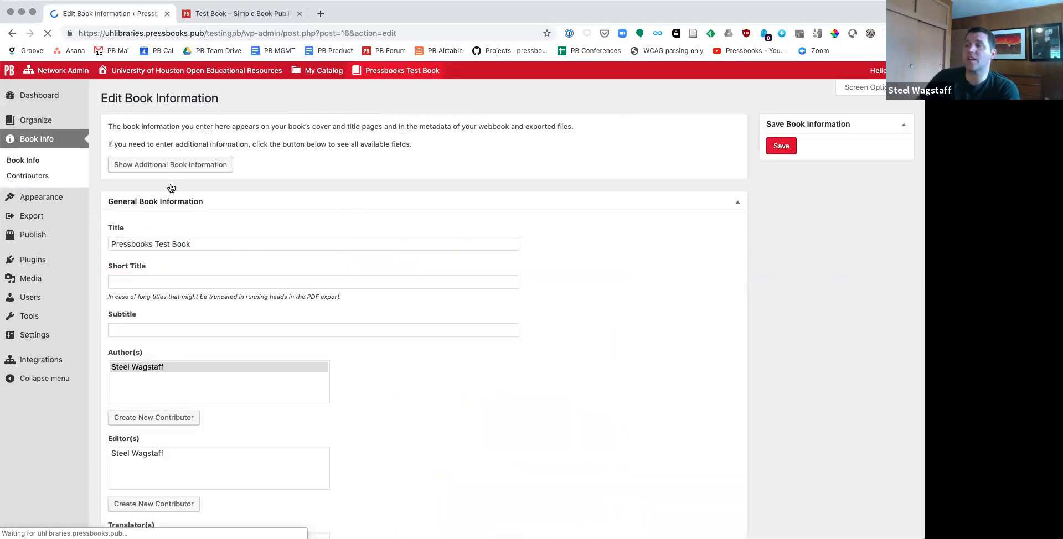
Step: Give the book the subtitle "Learning about OER" and save the book information
left_click(248, 243)
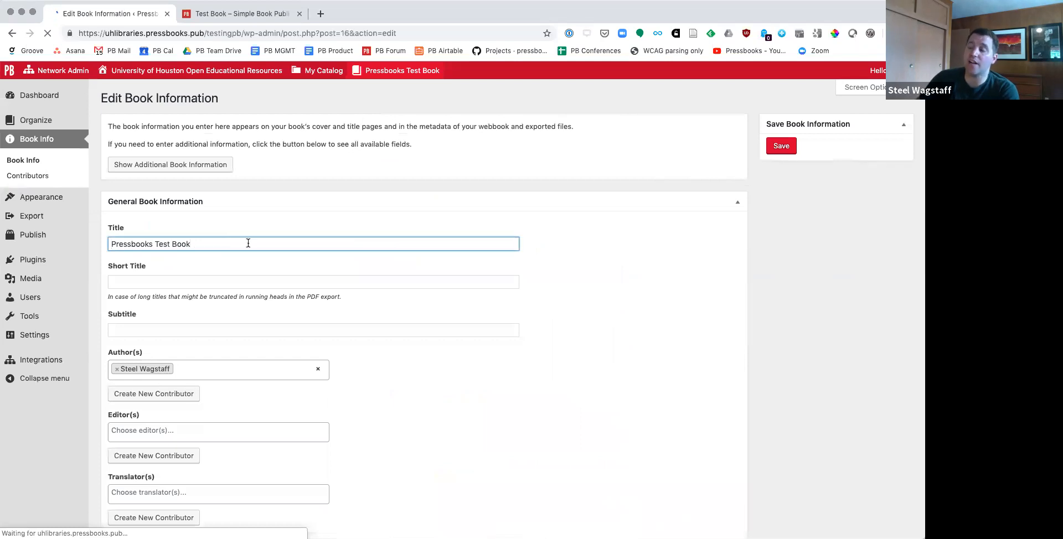
left_click(232, 283)
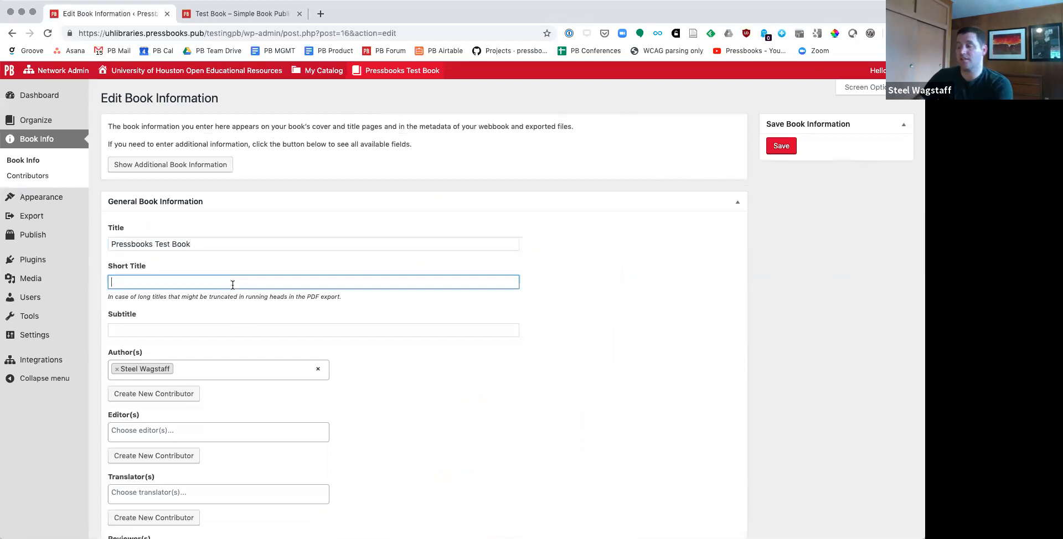
left_click(229, 332)
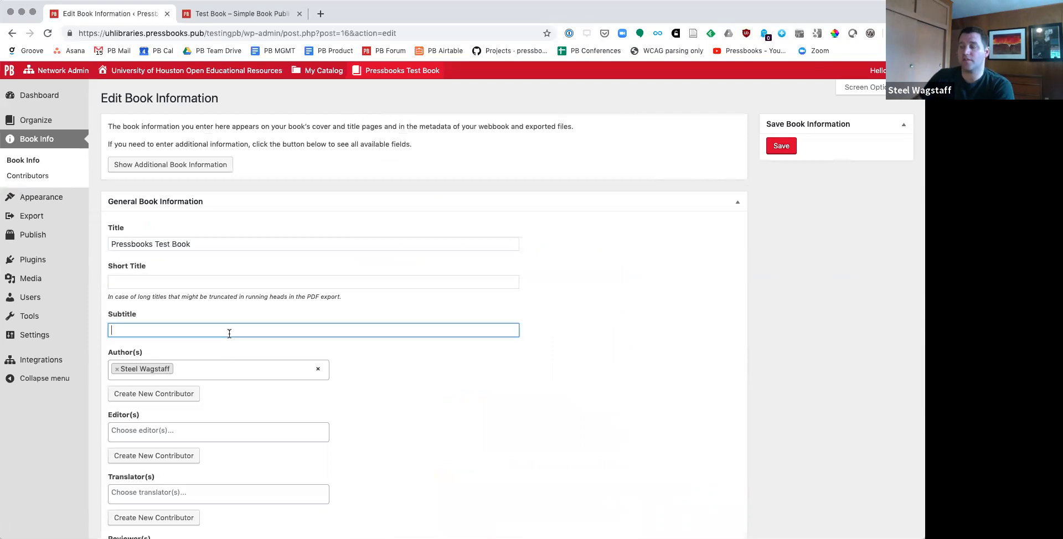
type("Le")
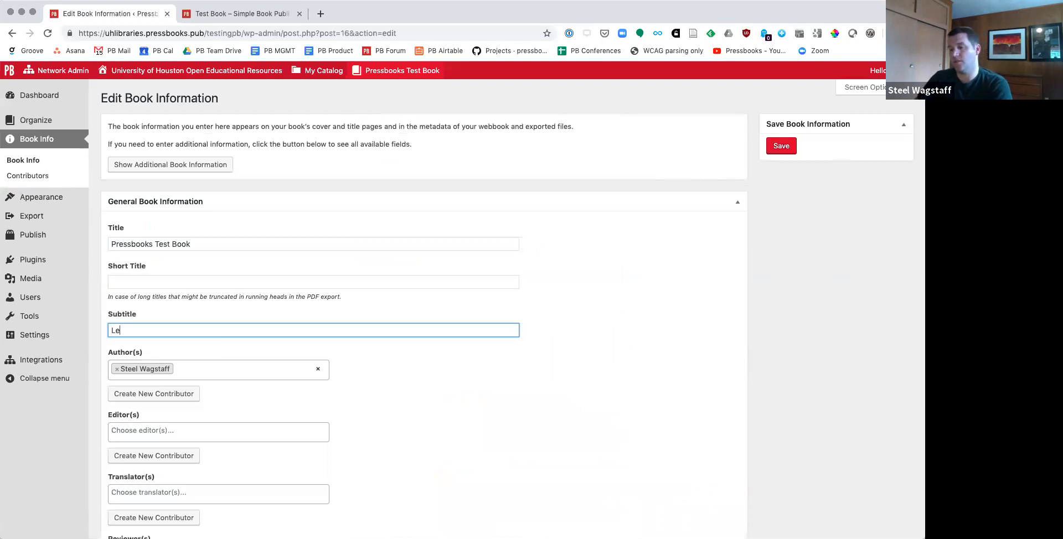
type("arning about OER")
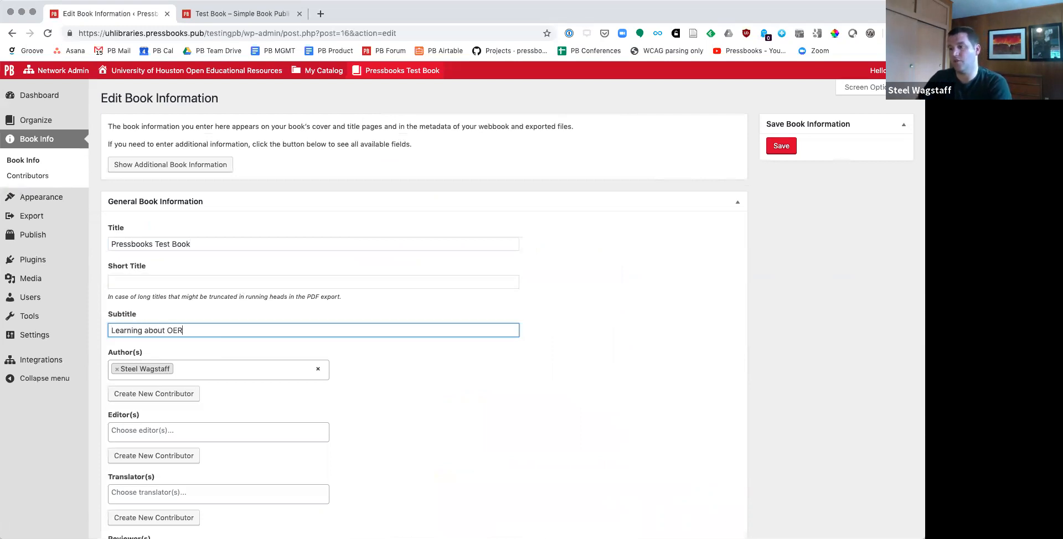
scroll(173, 244, "down", 5)
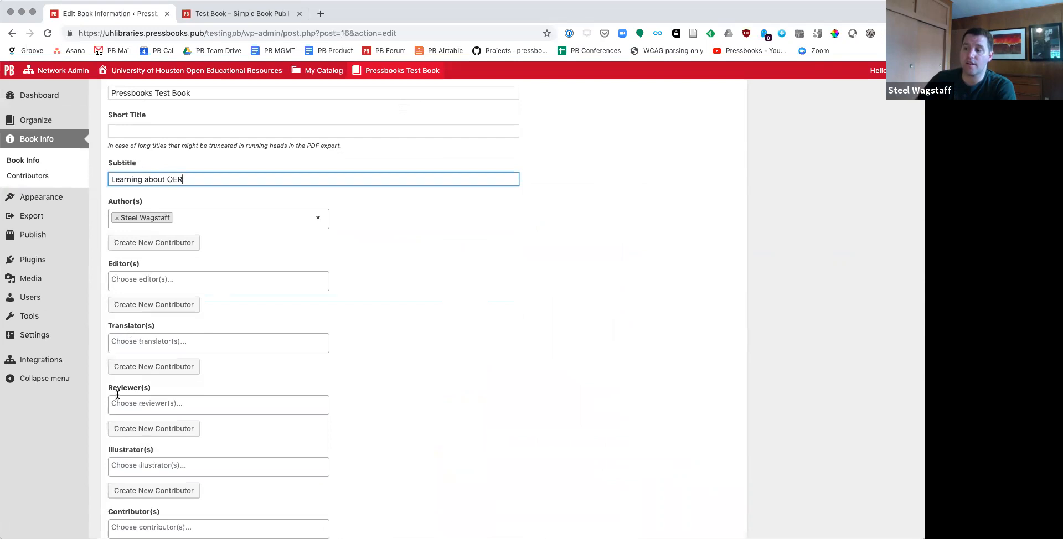
scroll(112, 386, "down", 3)
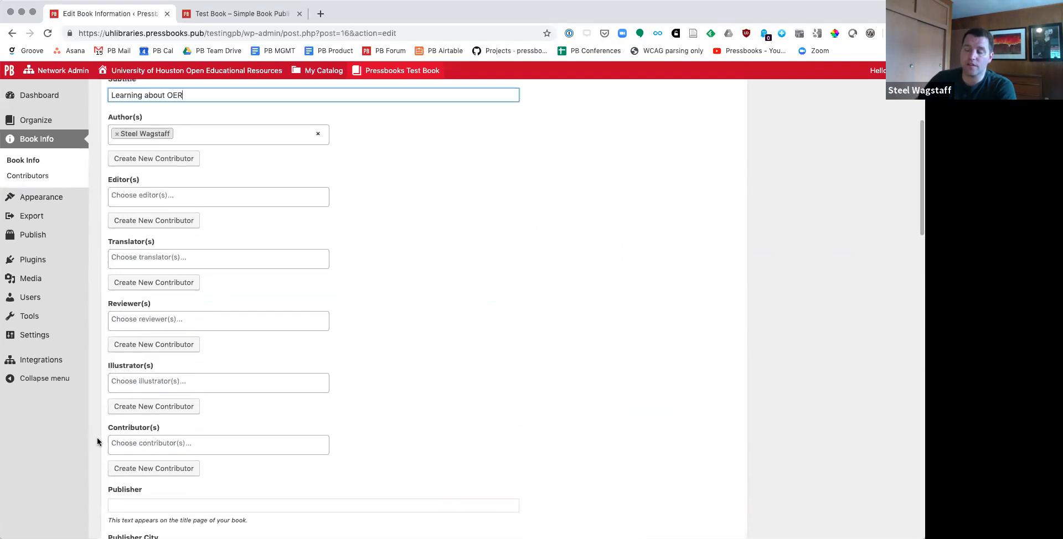
scroll(244, 435, "down", 1)
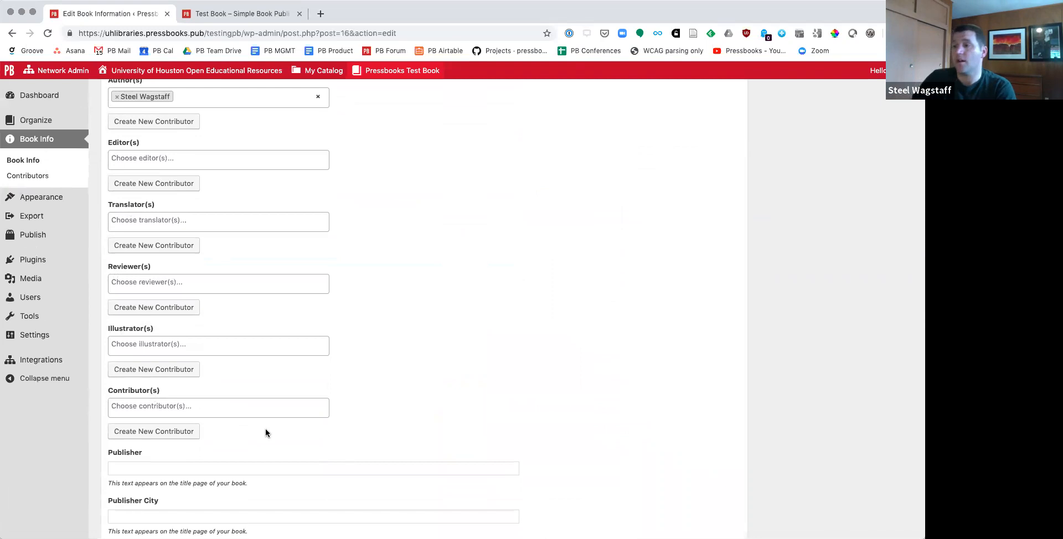
scroll(265, 432, "up", 5)
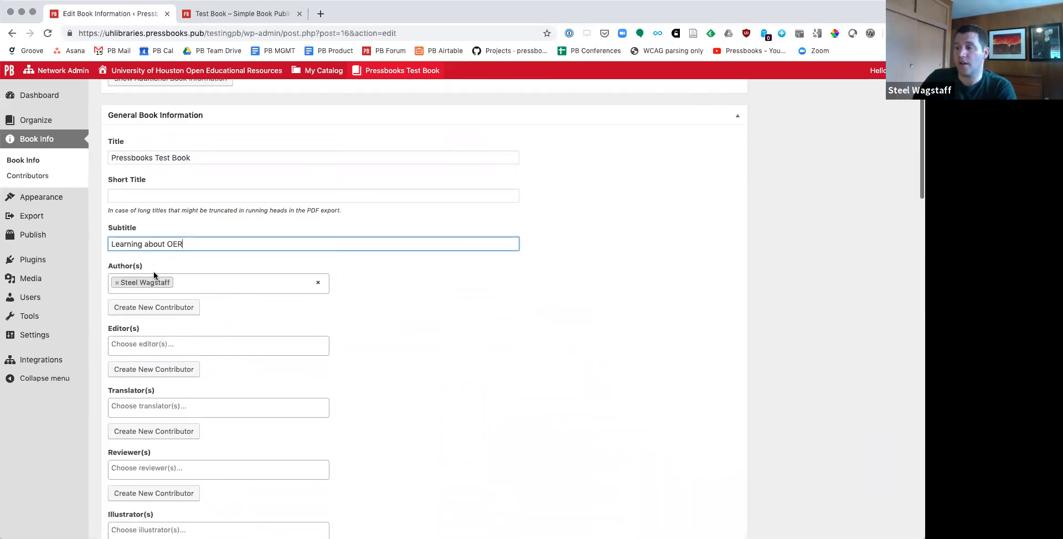
scroll(443, 221, "up", 3)
left_click(772, 147)
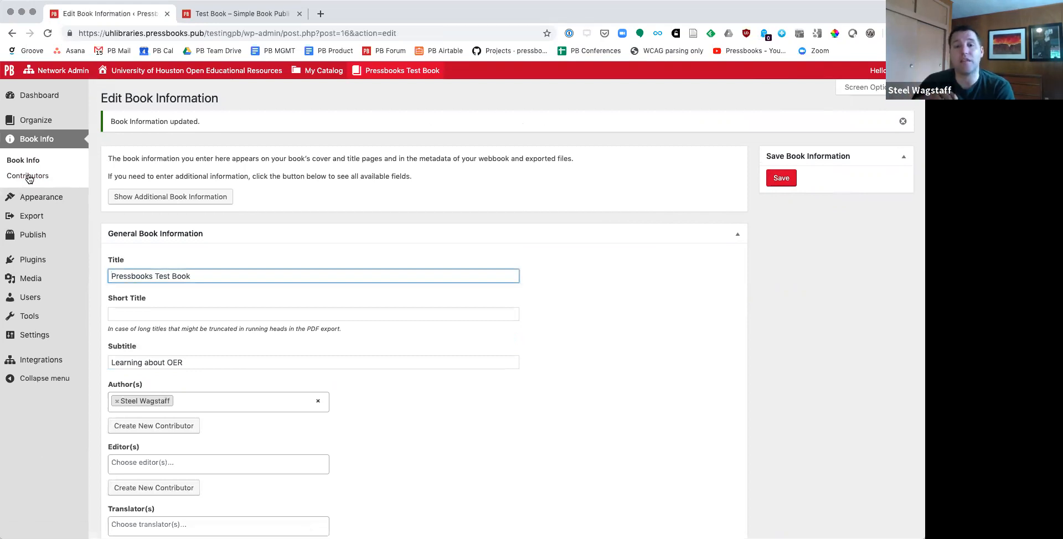
Step: Open the Contributors page in a new browser tab and add a contributor with their display name, first name and last name
left_click(28, 176, "super")
left_click_drag(372, 13, 238, 12)
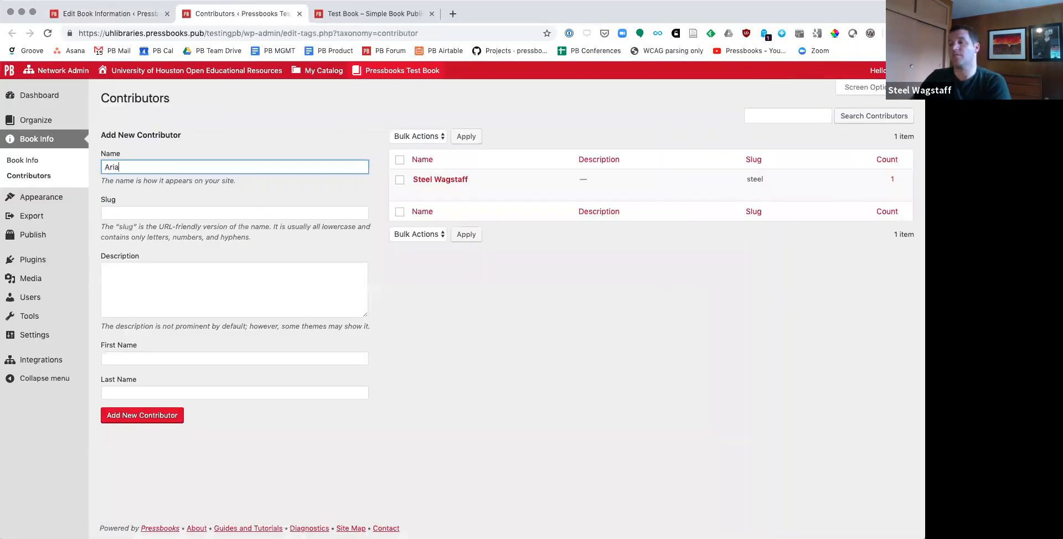
key("Tab")
key("Tab")
key("Tab")
key("Tab")
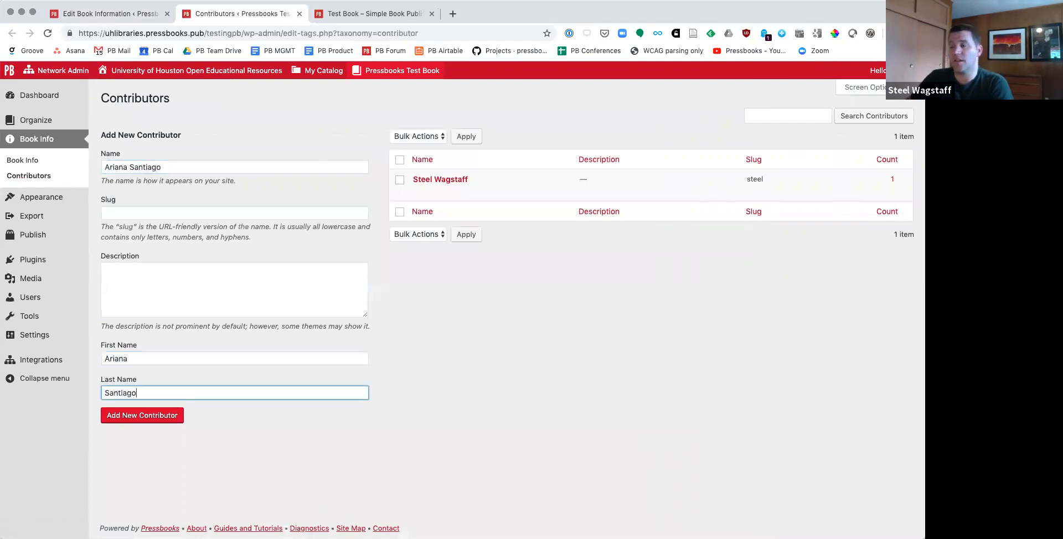
left_click(117, 417)
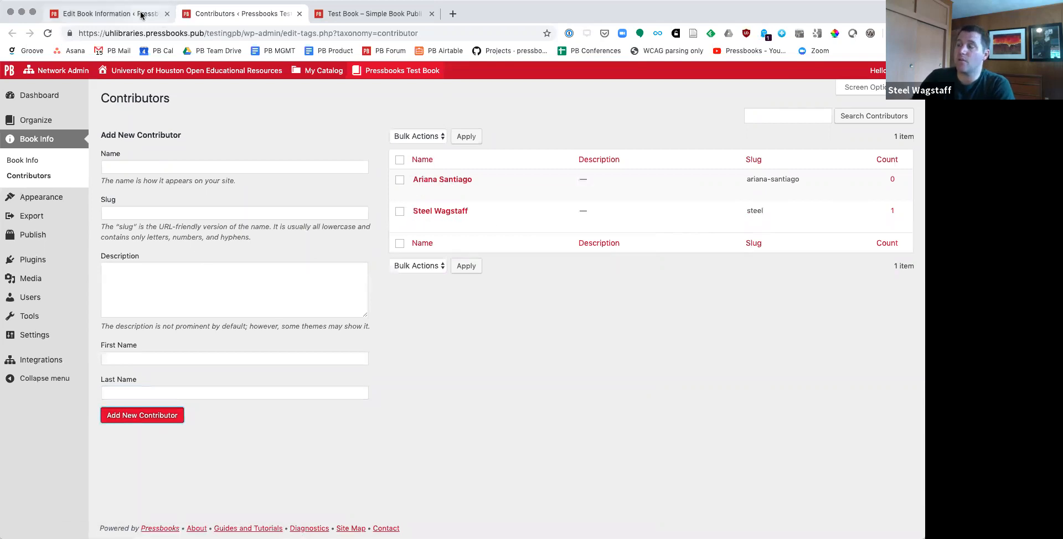
Step: Reopen the book information from the Contributors page and assign the newly added contributor as the book's reviewer
left_click(33, 160)
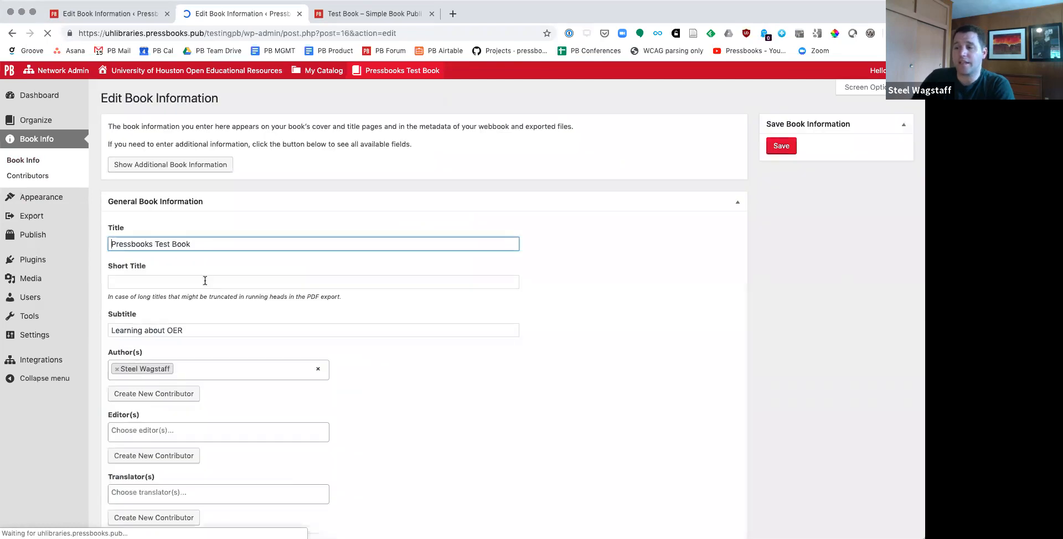
scroll(205, 281, "down", 5)
left_click(188, 282)
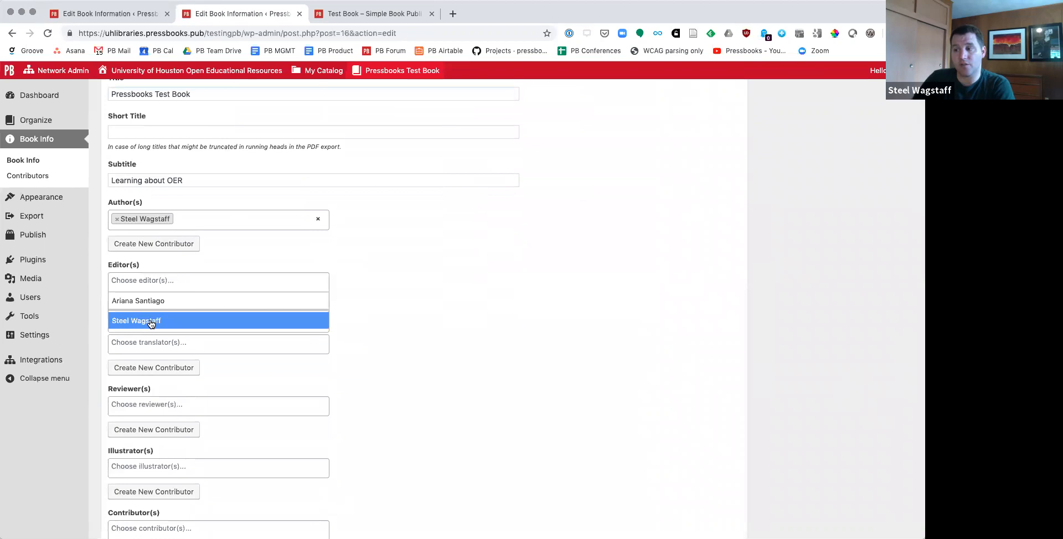
left_click(482, 367)
scroll(291, 357, "down", 2)
left_click(198, 348)
left_click(161, 366)
Step: Assign both the newly added person and the book's author as contributors
scroll(532, 371, "down", 3)
scroll(536, 376, "down", 3)
left_click(199, 278)
left_click(156, 297)
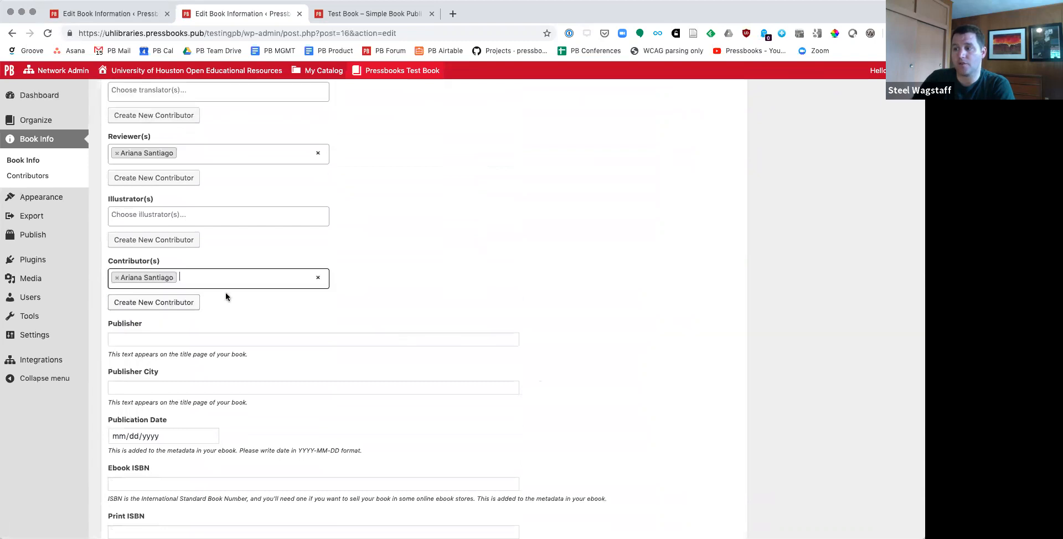
left_click(233, 278)
left_click(157, 297)
left_click(499, 318)
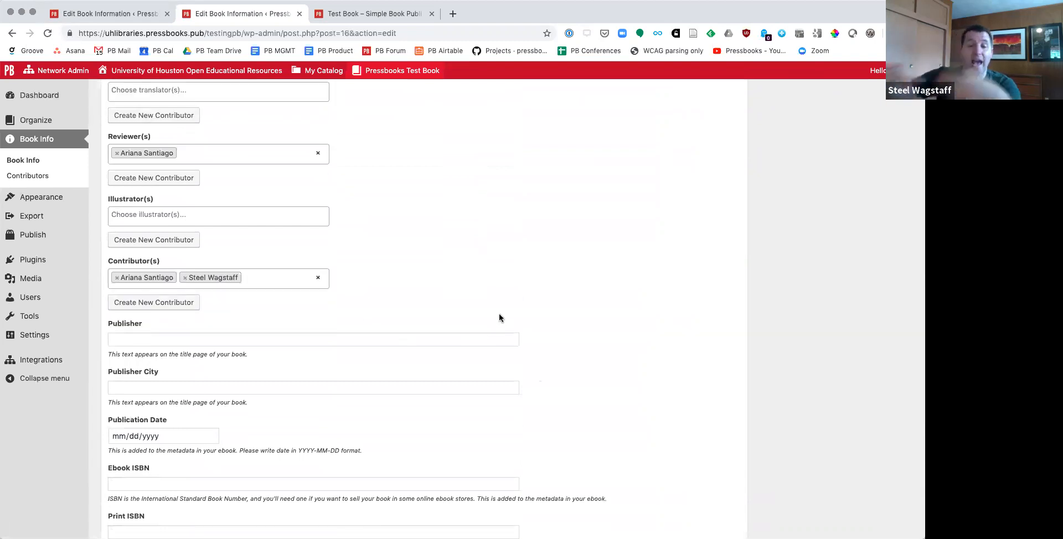
Step: Set the publisher to UH Press and the publisher city to Houston
scroll(388, 299, "down", 4)
left_click(219, 233)
type("UH Press")
key("Tab")
type("Houston")
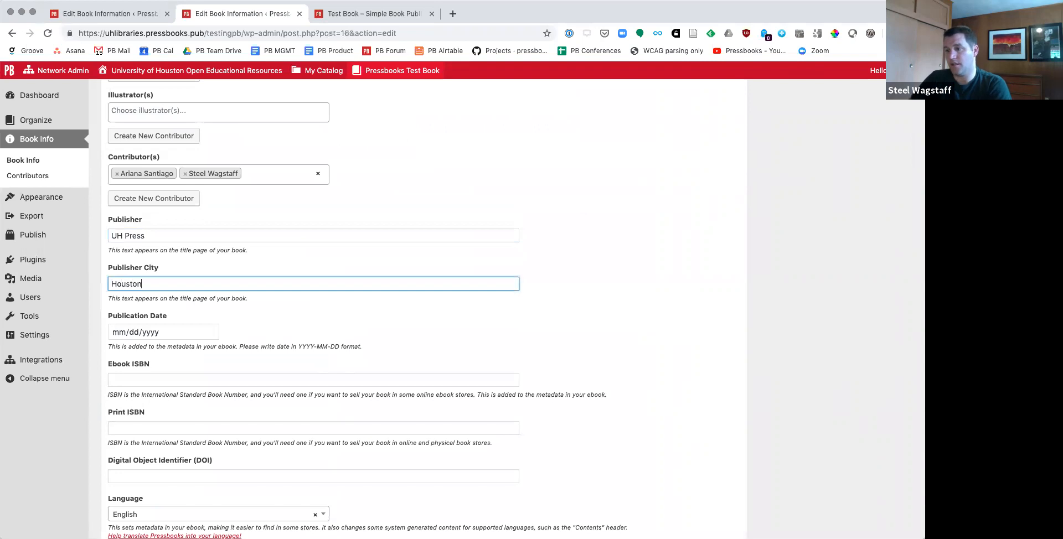
Step: Set the publication date to 06/28/2019 using the calendar
left_click(158, 334)
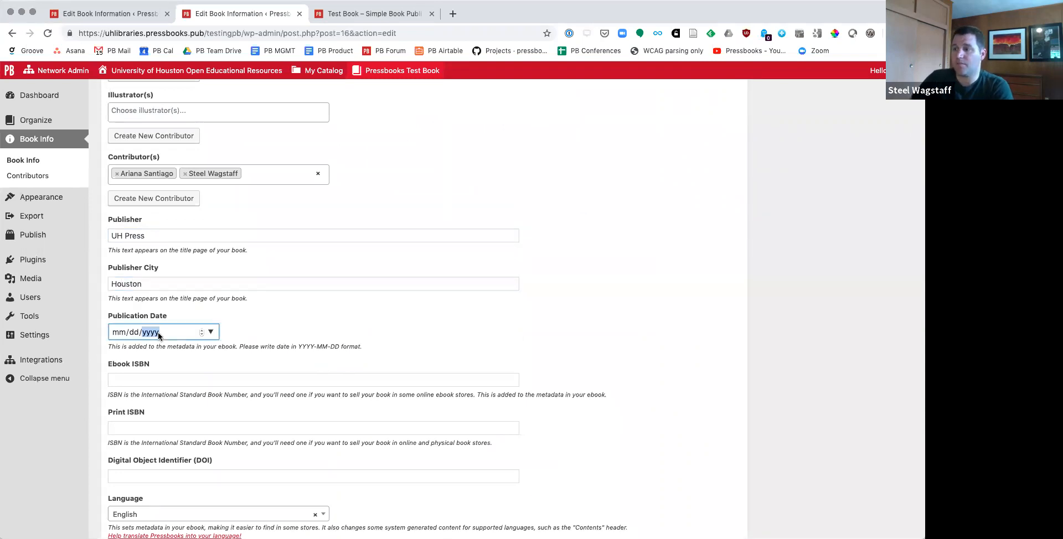
left_click(210, 332)
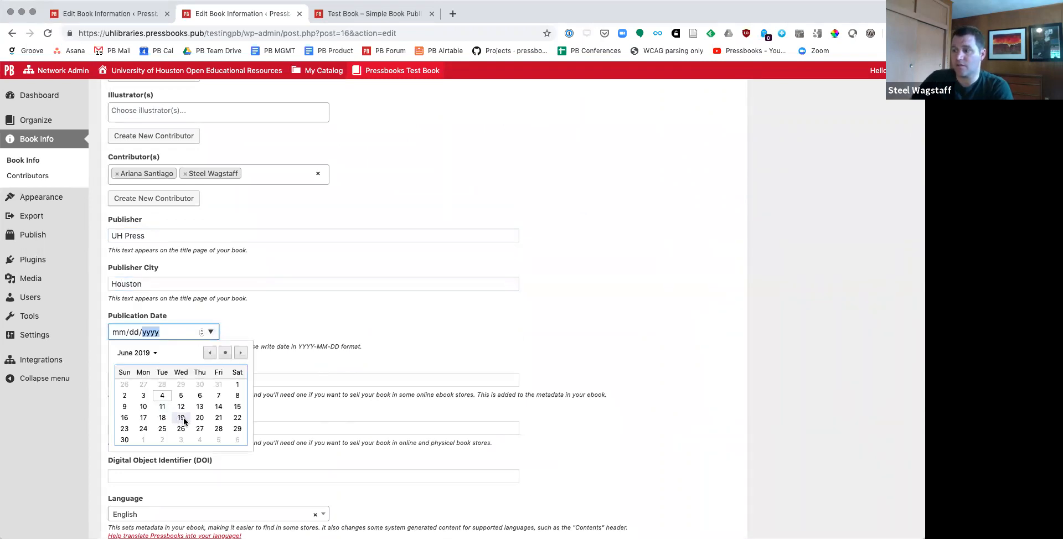
left_click(218, 431)
left_click(324, 350)
Step: Examine the ISBN and DOI fields, the available languages, and the cover image, subject and copyright sections of the book information
scroll(324, 350, "down", 3)
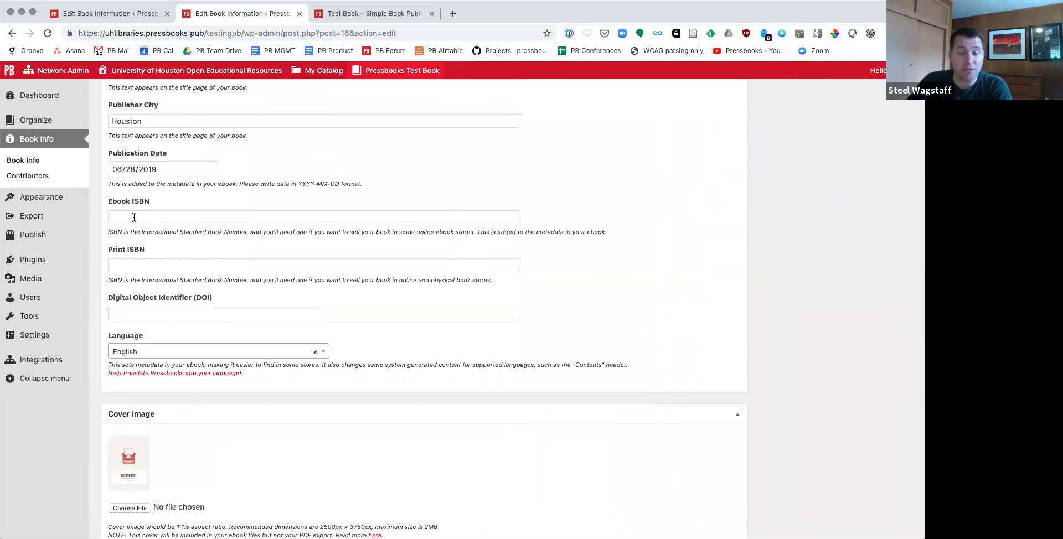
scroll(147, 271, "up", 1)
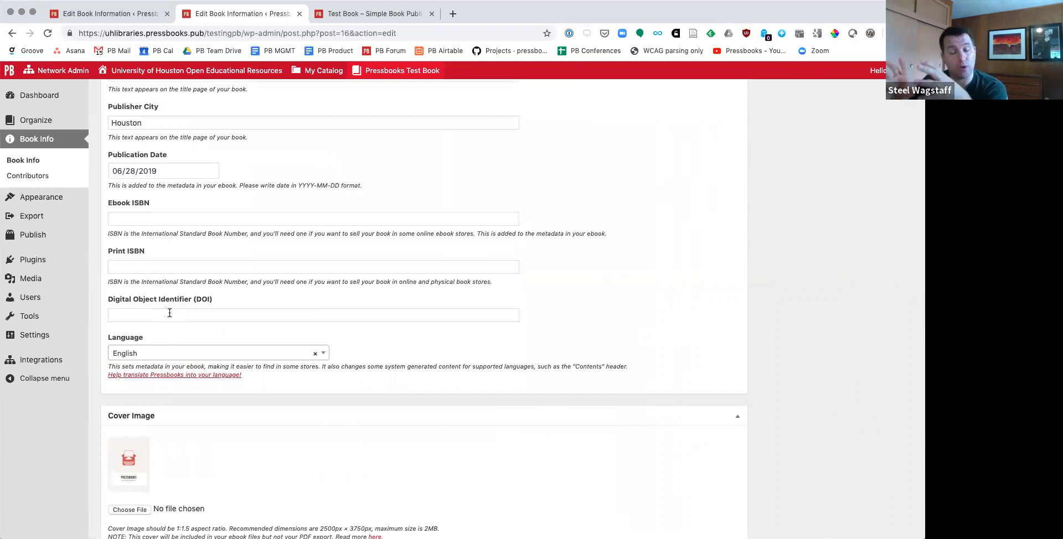
scroll(335, 285, "down", 3)
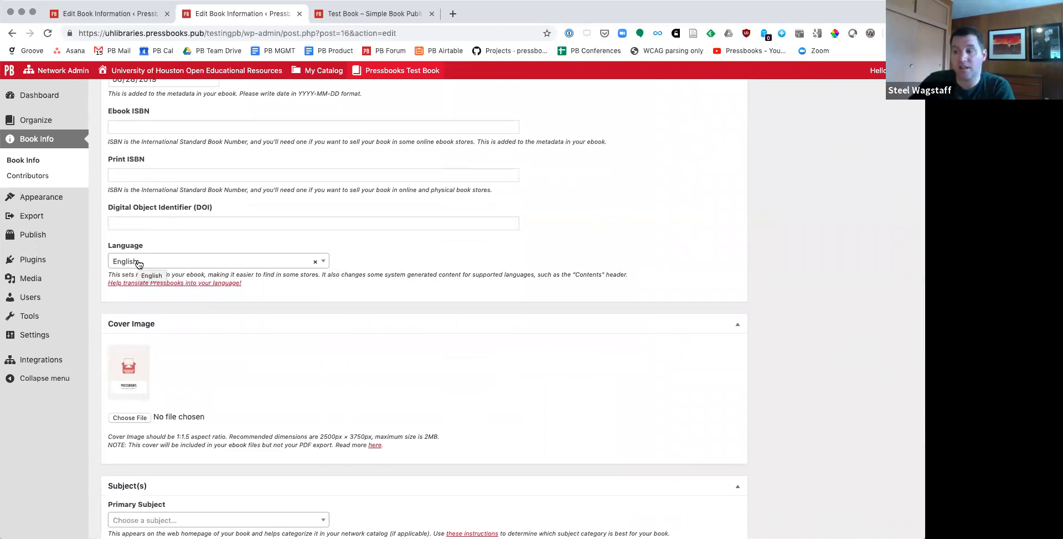
left_click(323, 264)
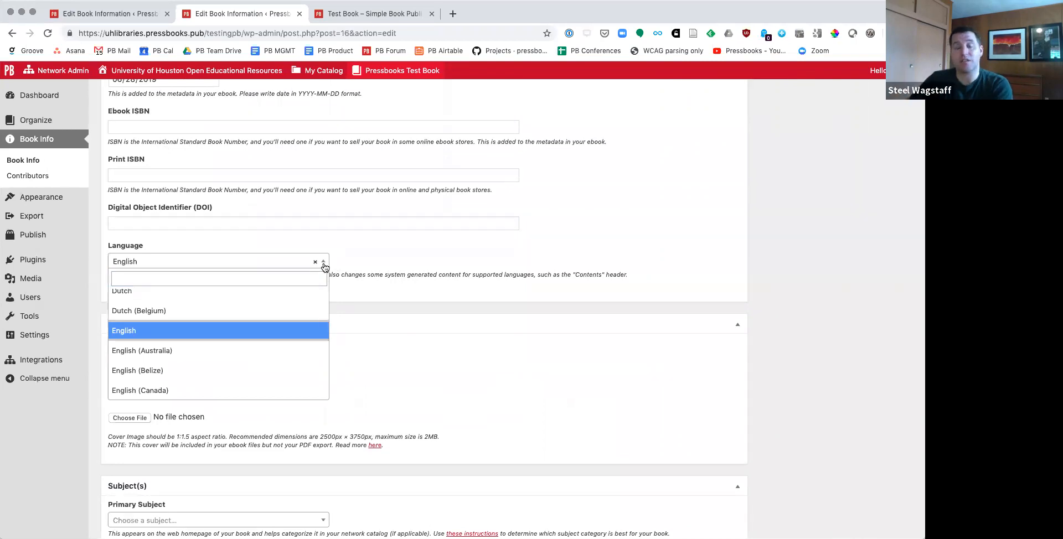
scroll(325, 268, "up", 9)
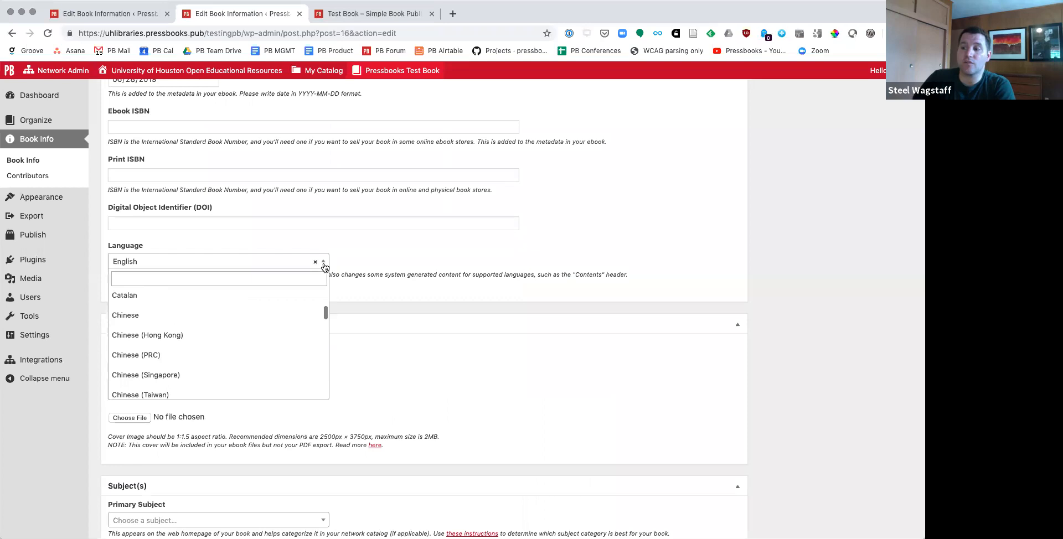
scroll(310, 299, "up", 2)
left_click(427, 278)
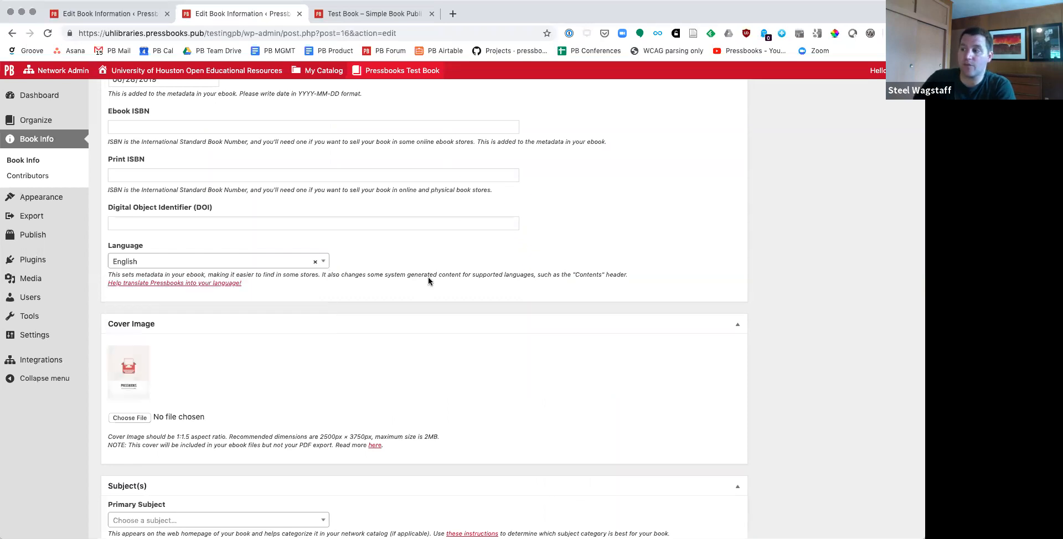
scroll(424, 303, "down", 5)
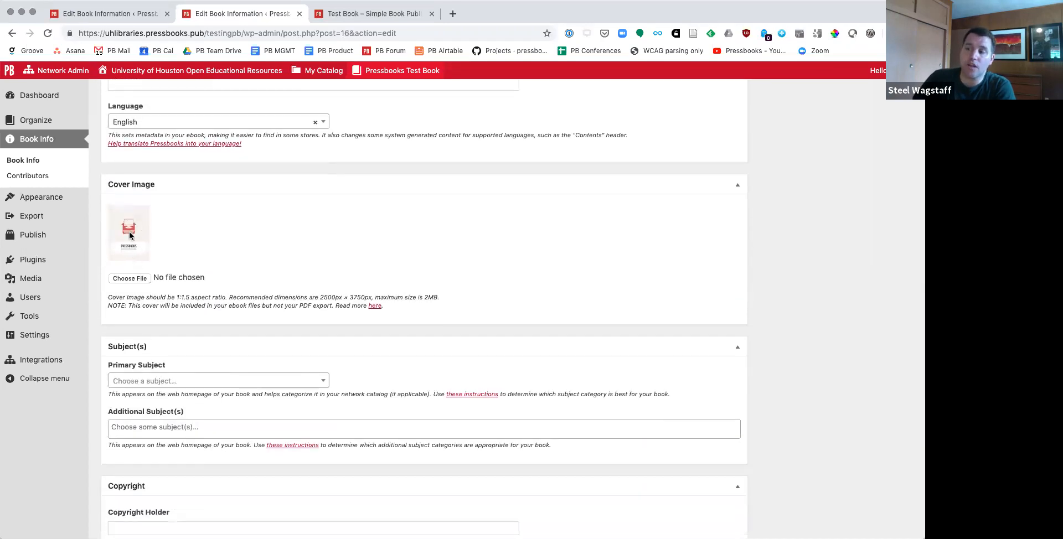
scroll(204, 330, "down", 5)
scroll(203, 330, "down", 3)
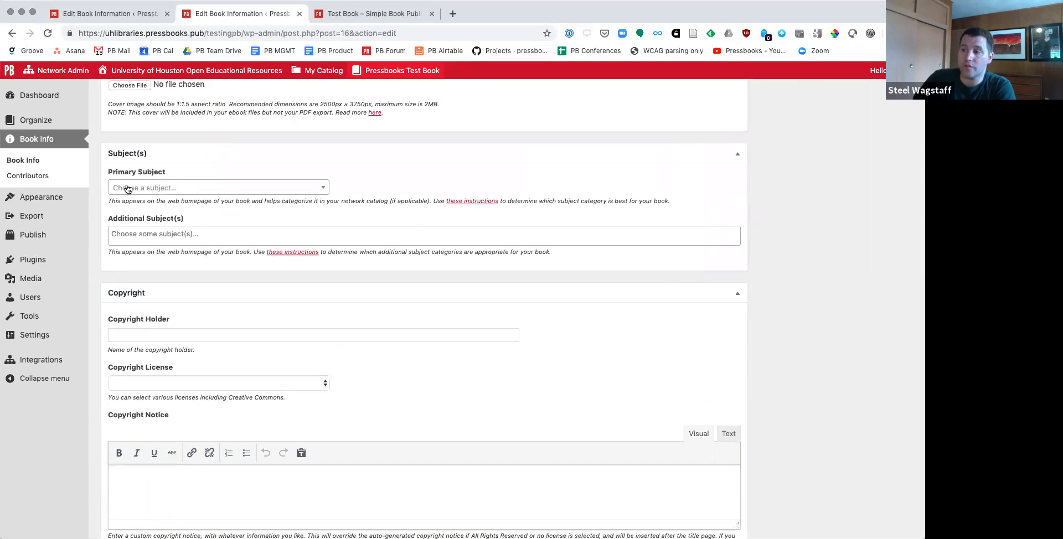
scroll(192, 272, "down", 5)
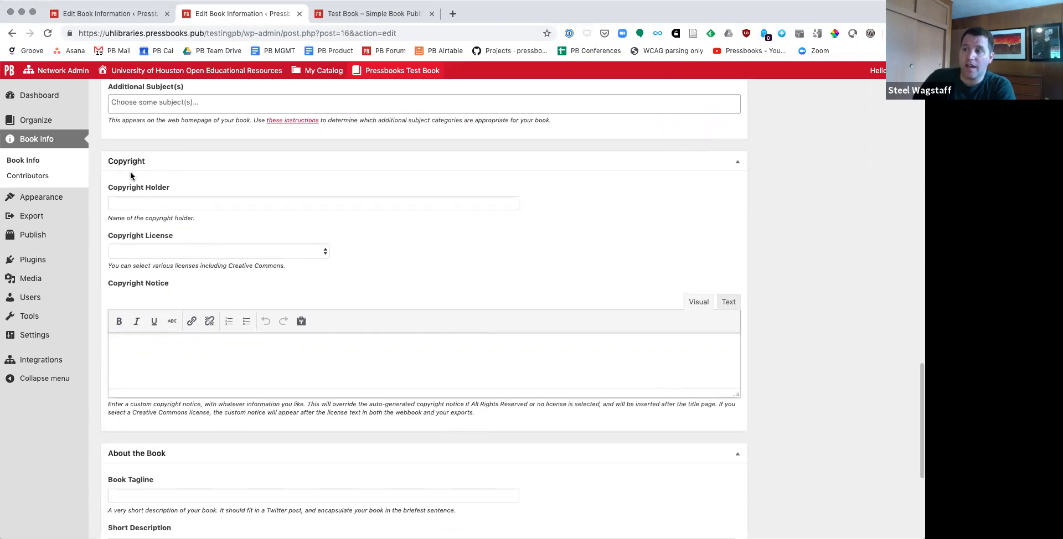
Step: Enter the author's full name as copyright holder and set the copyright license to CC BY (Attribution)
left_click(198, 207)
type("Steel Wagstaff")
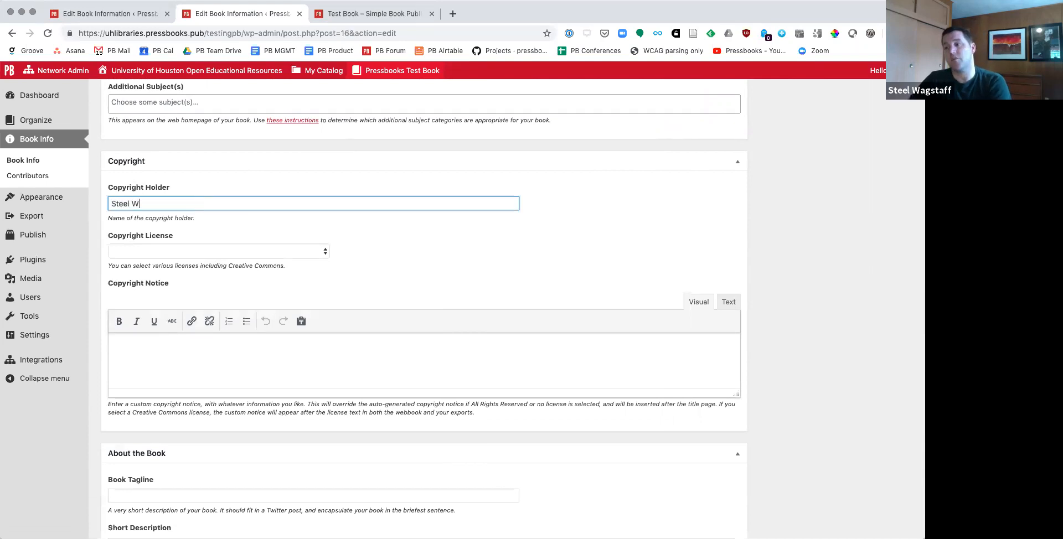
left_click(198, 252)
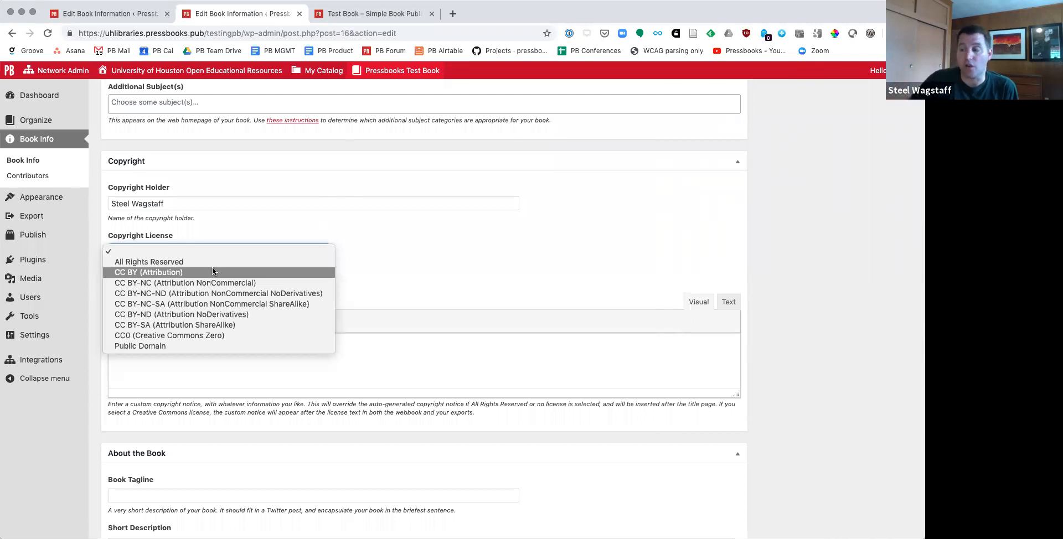
left_click(125, 272)
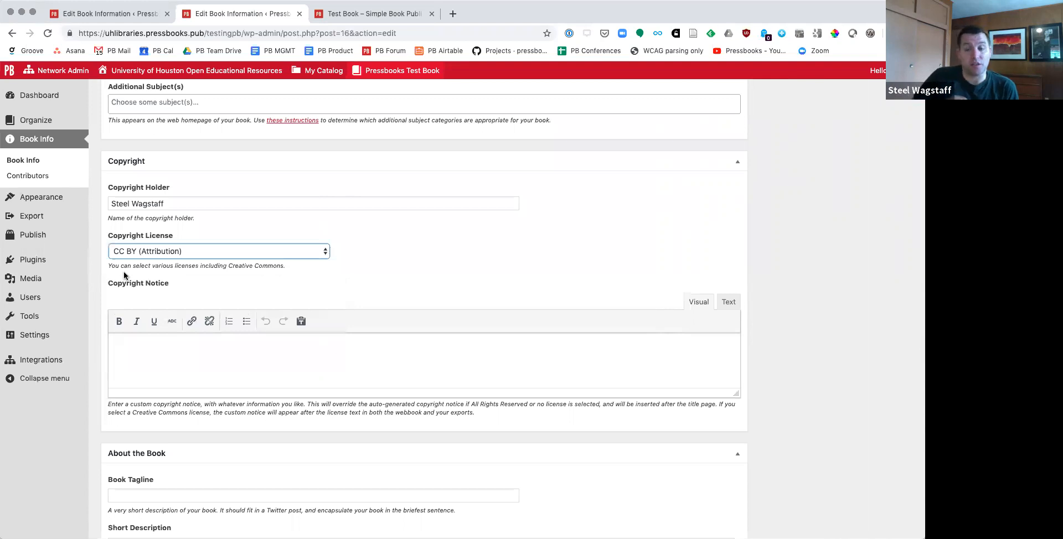
Step: Enlarge the copyright notice box and enter the notice "When citing this book, please give credit to ..."
scroll(251, 271, "up", 10)
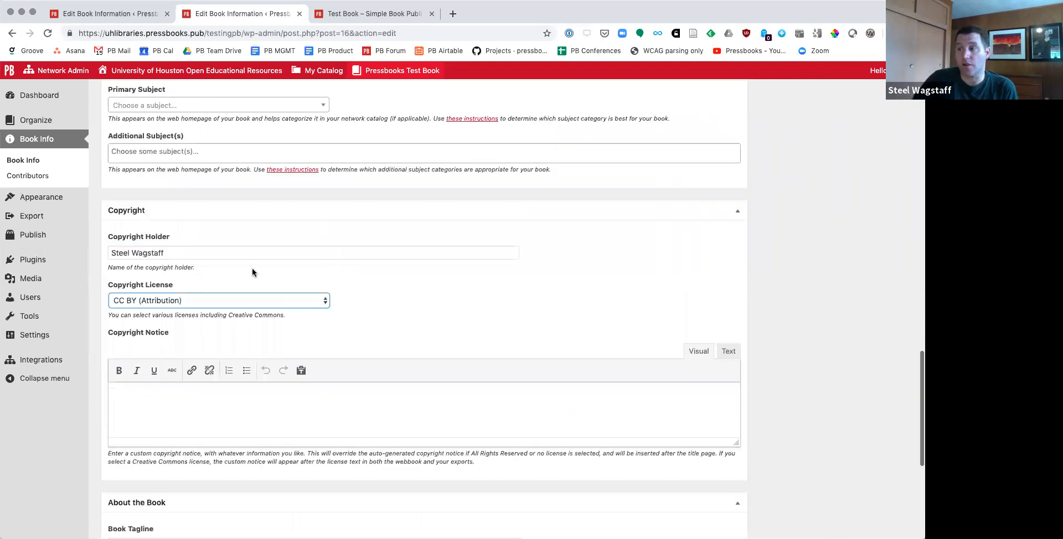
scroll(252, 271, "up", 10)
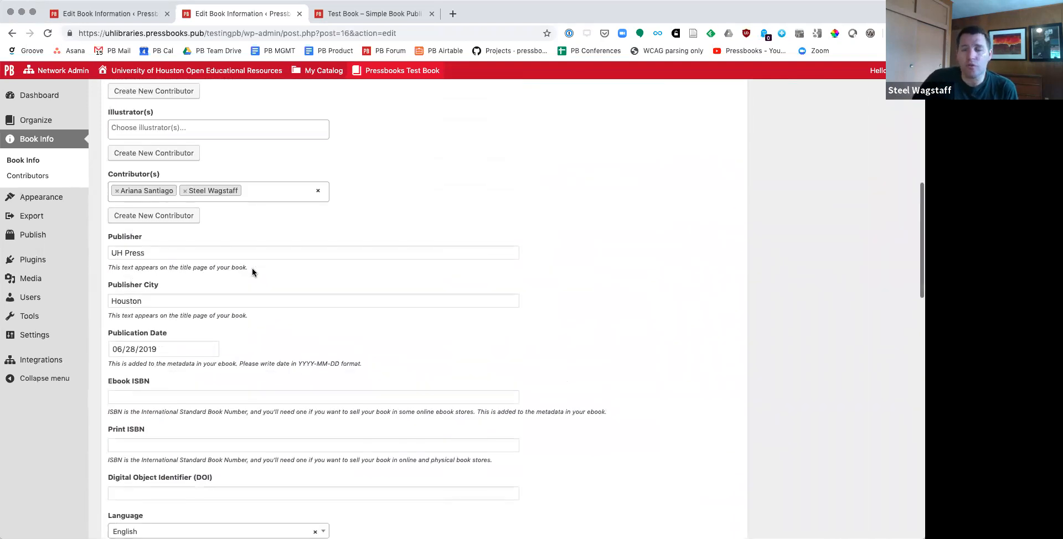
scroll(202, 328, "up", 4)
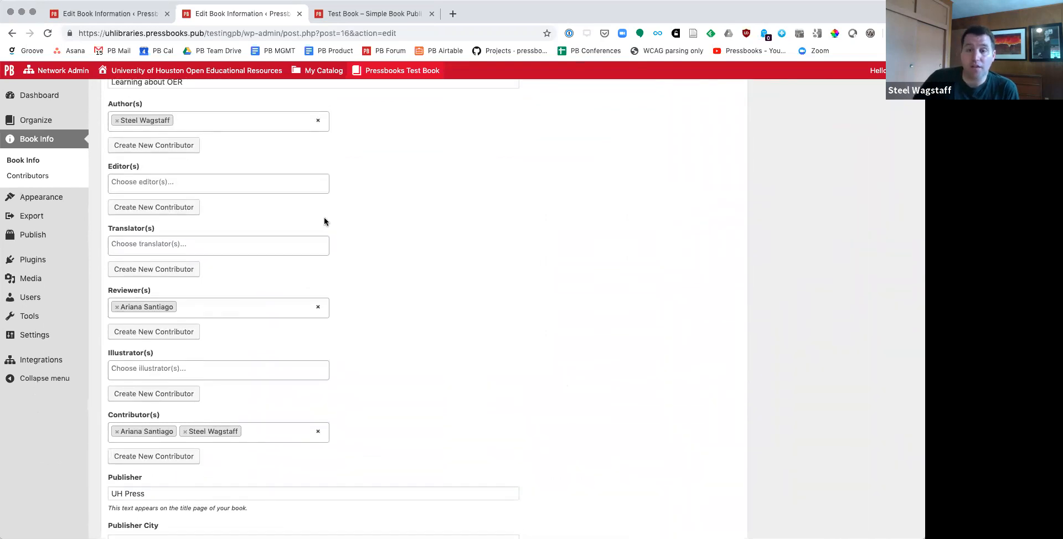
scroll(324, 221, "down", 10)
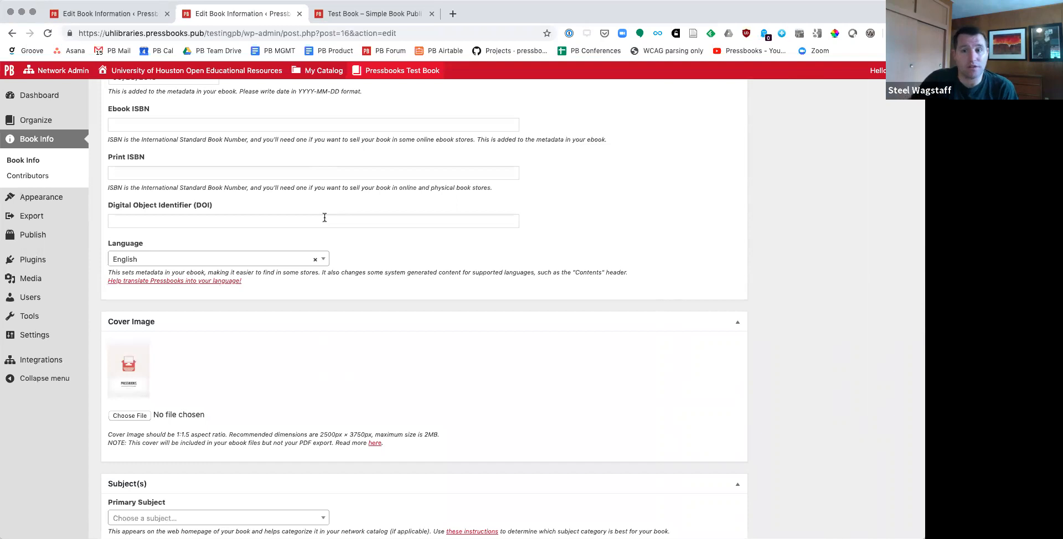
scroll(337, 296, "down", 6)
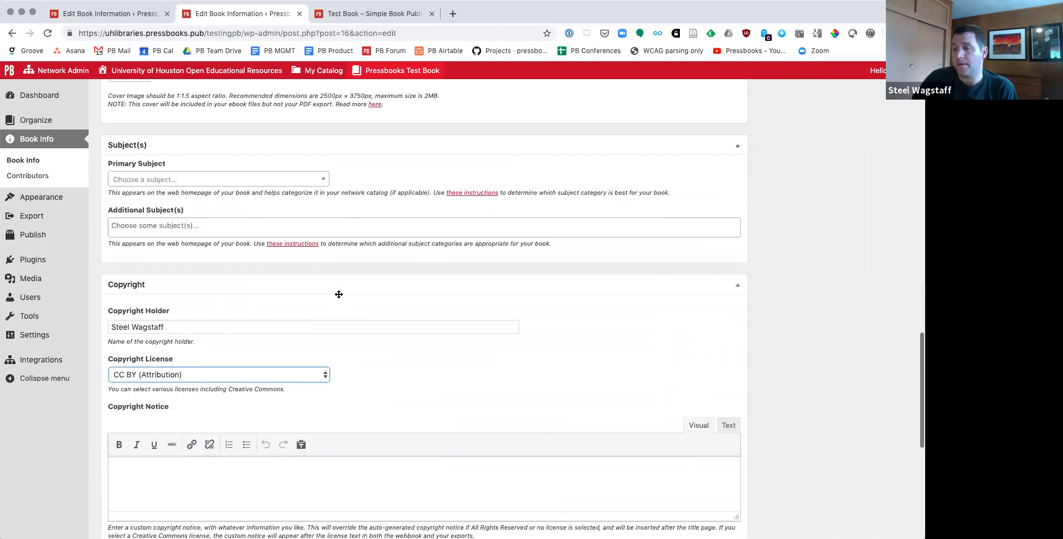
scroll(338, 295, "down", 3)
left_click(187, 337)
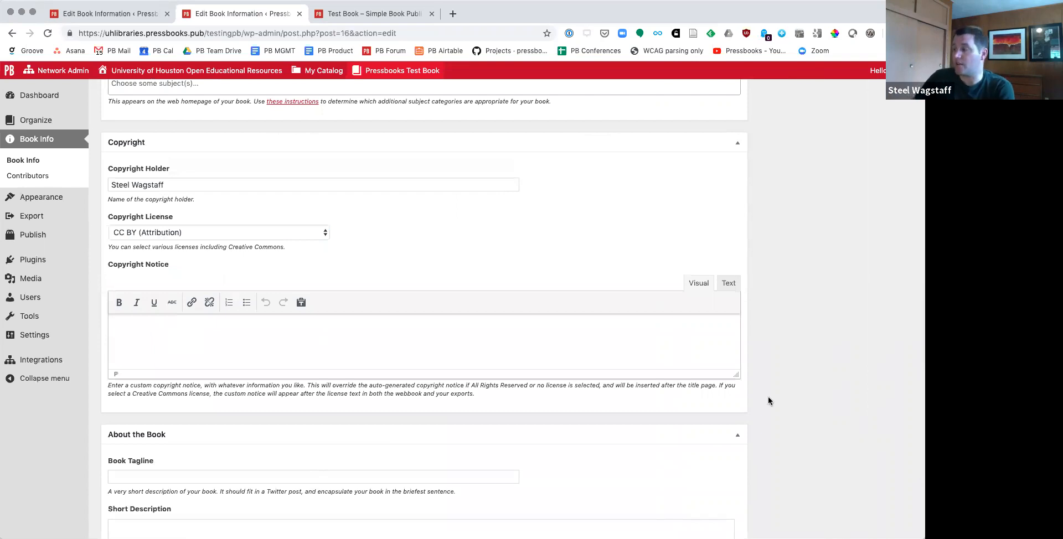
left_click_drag(737, 376, 746, 417)
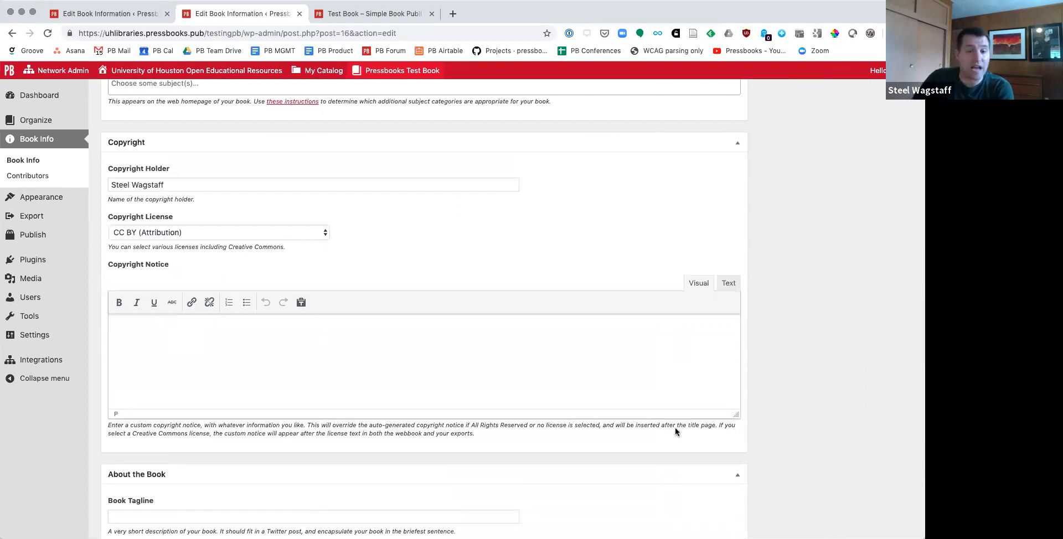
type("When citing this book, please give creit")
key("BackSpace")
key("BackSpace")
key("BackSpace")
type("dit to ...")
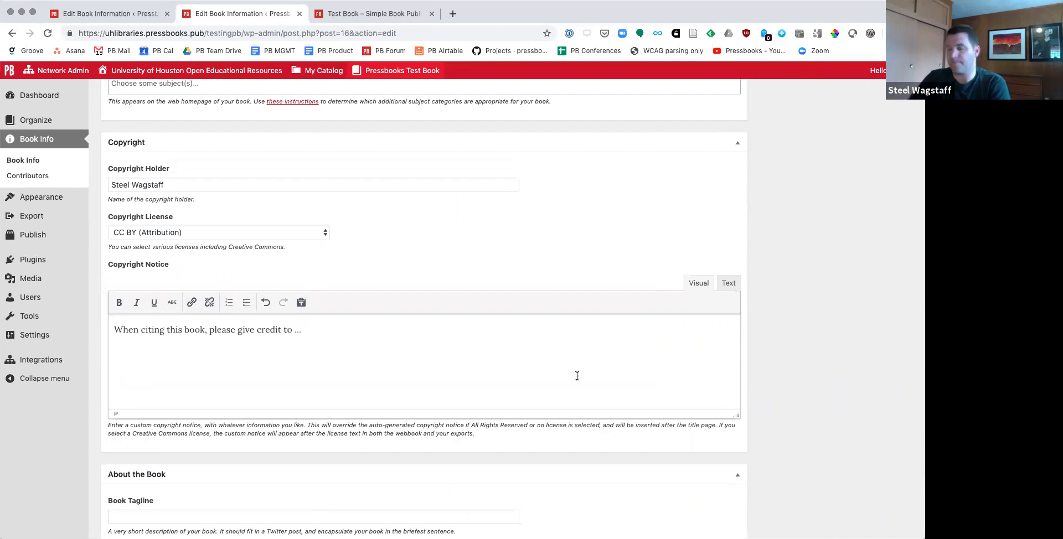
Step: Review the tagline and description fields in the About the Book section and save the book information
scroll(577, 376, "down", 5)
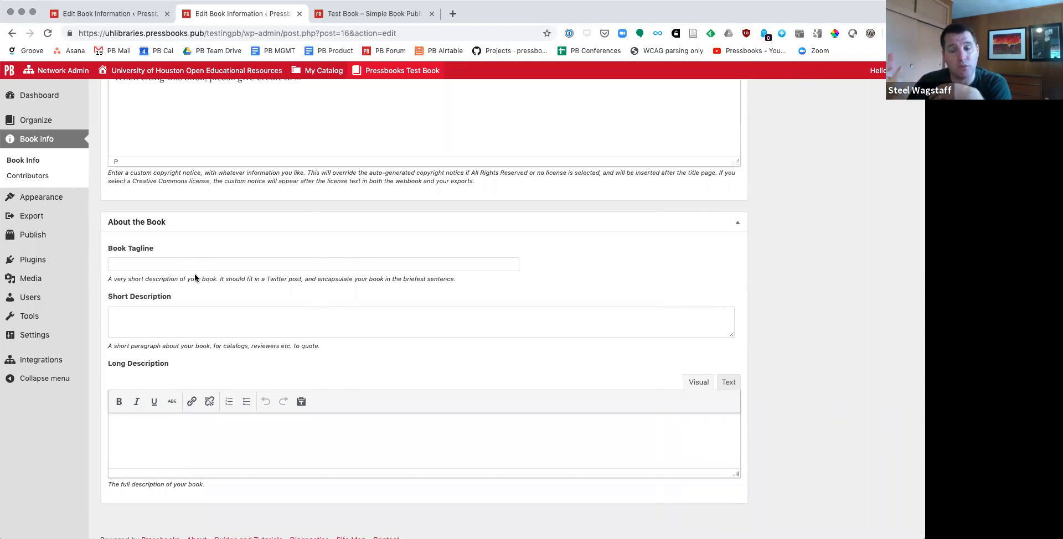
mouse_move(381, 75)
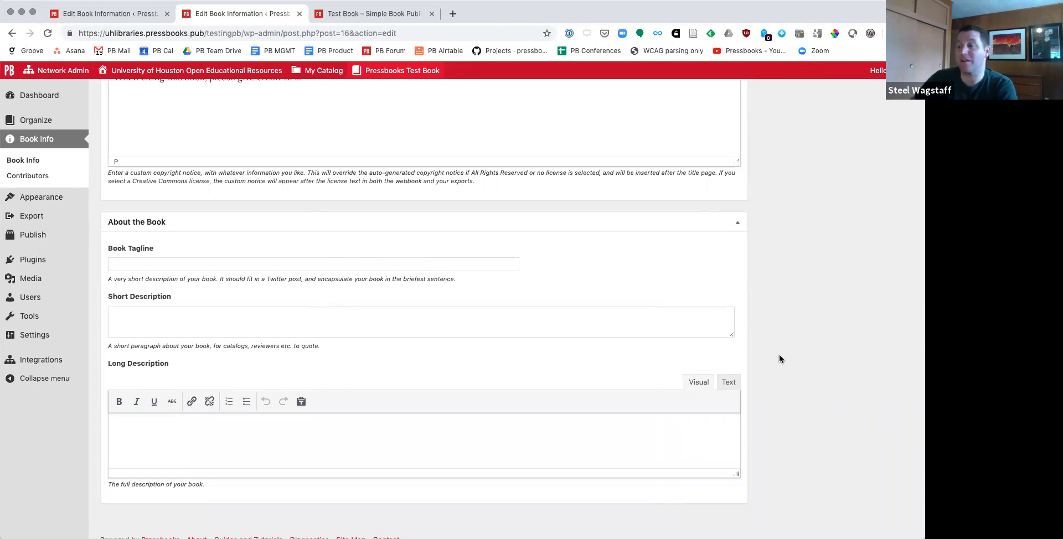
scroll(374, 312, "down", 1)
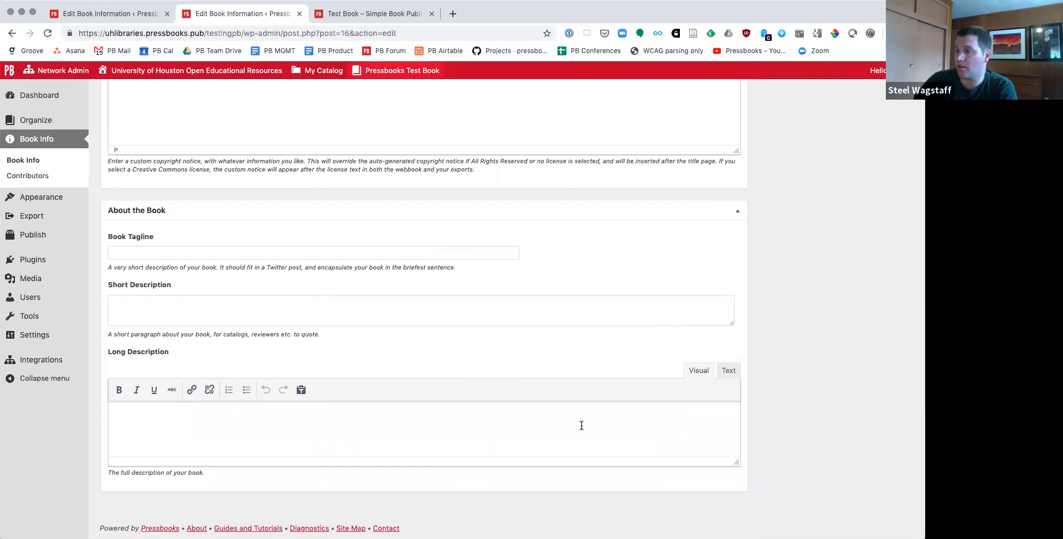
scroll(581, 426, "up", 15)
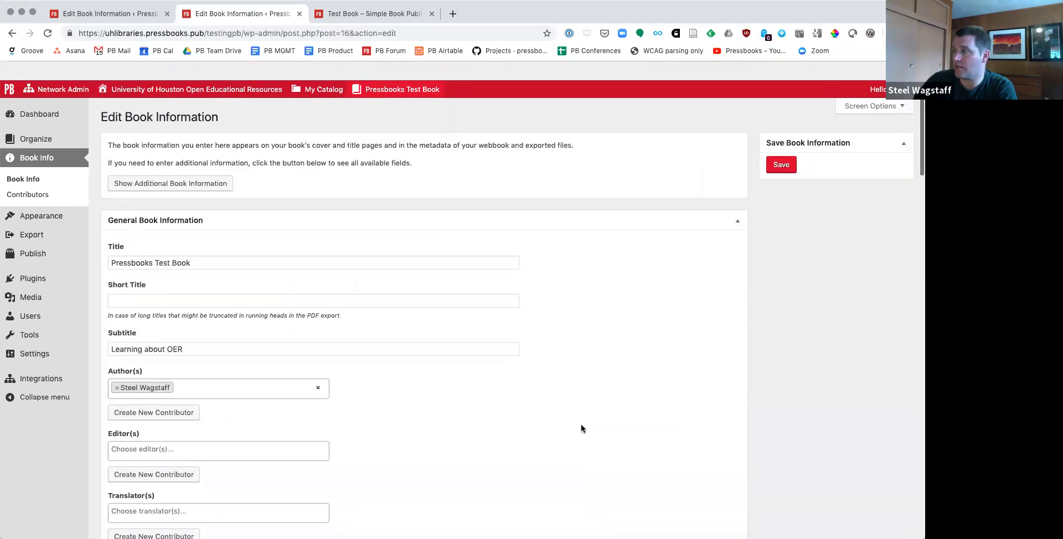
left_click(784, 148)
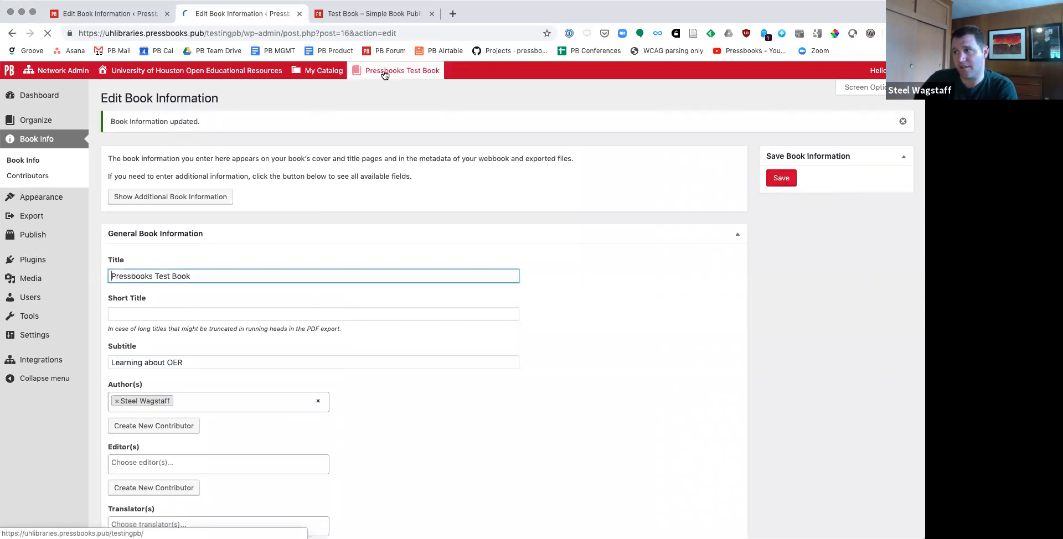
Step: Open the public webbook page of Pressbooks Test Book in a new tab and review its license and metadata section
mouse_move(381, 71)
left_click(379, 91)
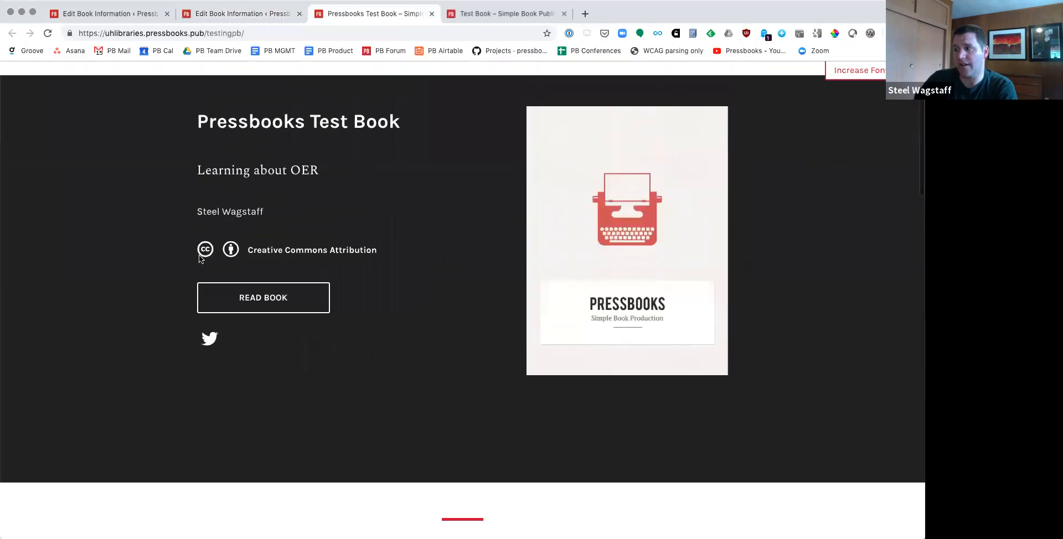
left_click_drag(249, 281, 374, 284)
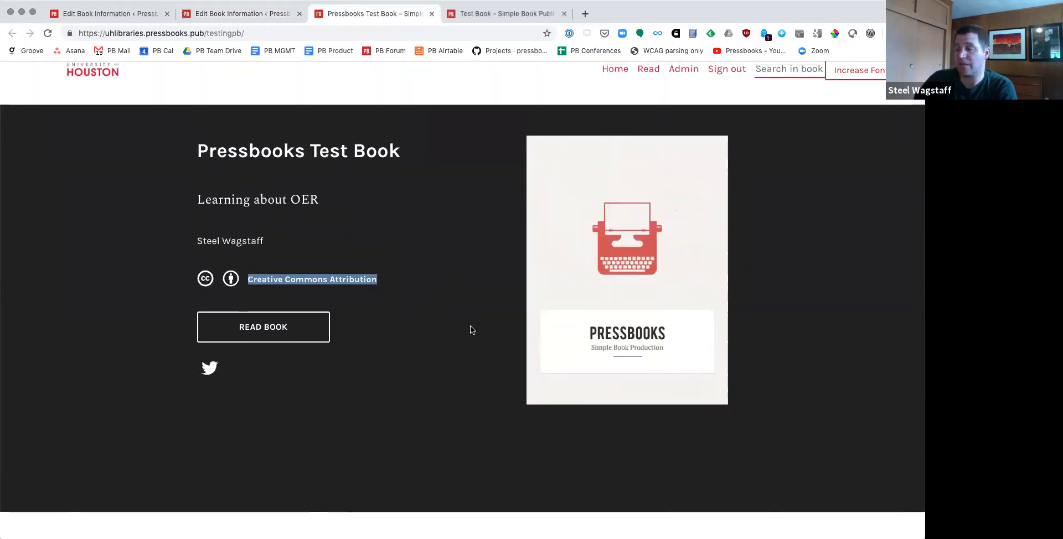
scroll(470, 328, "down", 15)
scroll(470, 330, "down", 8)
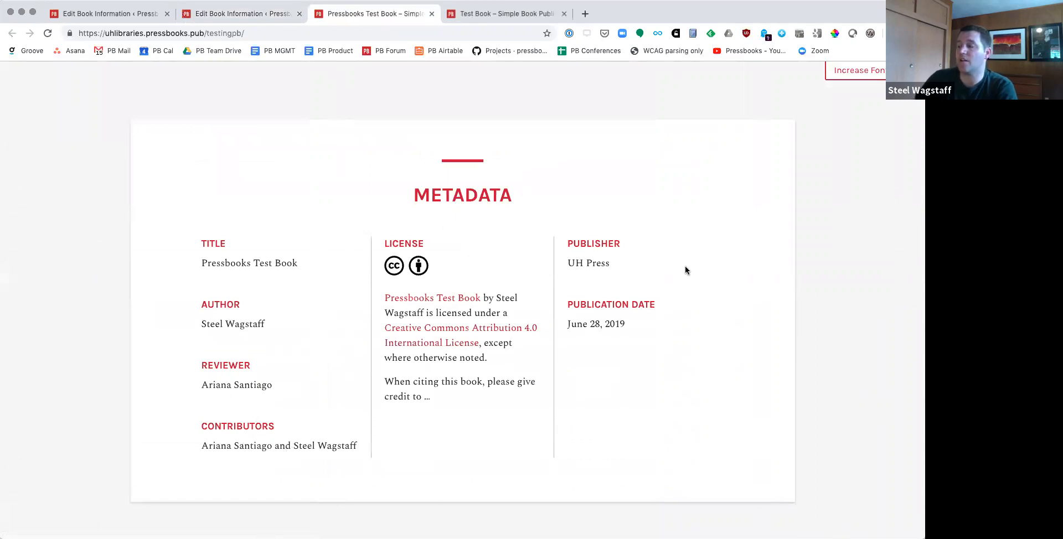
scroll(503, 356, "up", 15)
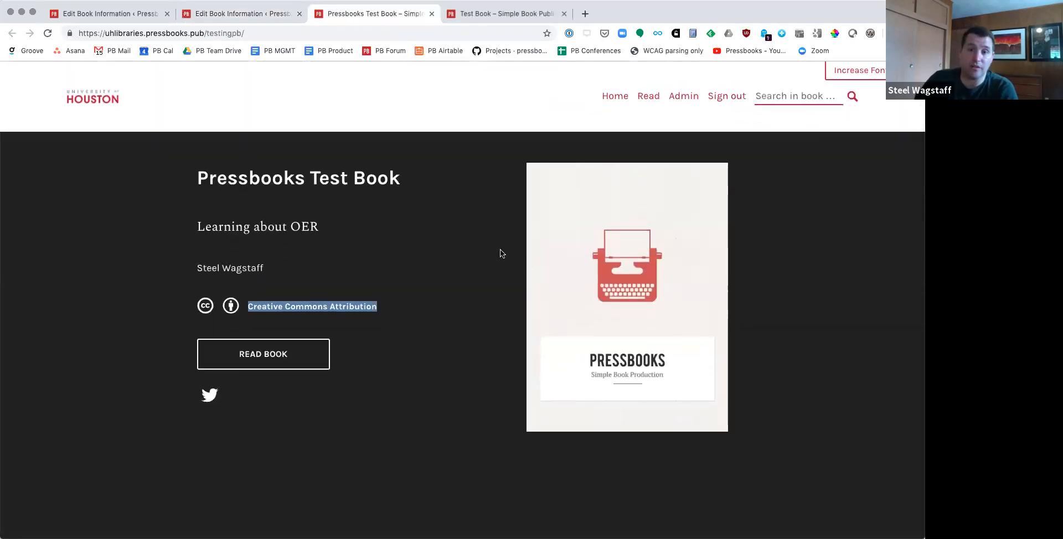
scroll(483, 170, "down", 1)
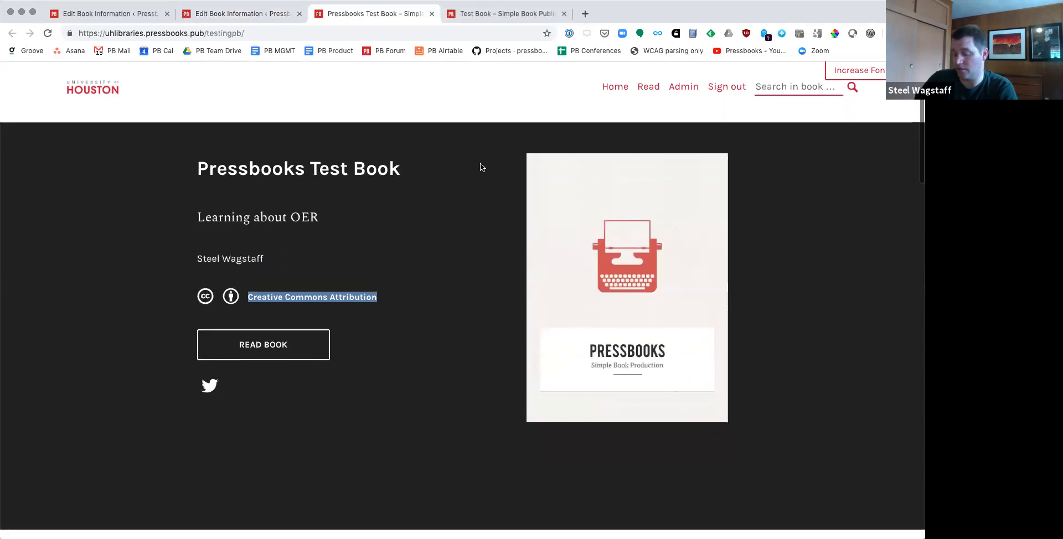
Step: View the webbook page's source code and examine its citation meta tags and the application/ld+json metadata
right_click(473, 152)
left_click(526, 297)
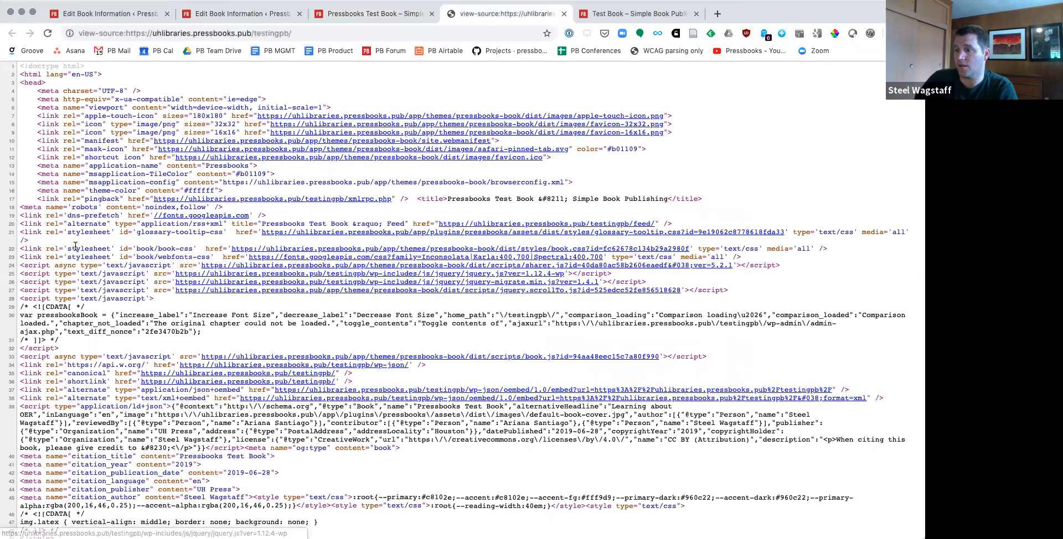
scroll(235, 158, "down", 2)
scroll(235, 158, "down", 2)
scroll(115, 246, "down", 5)
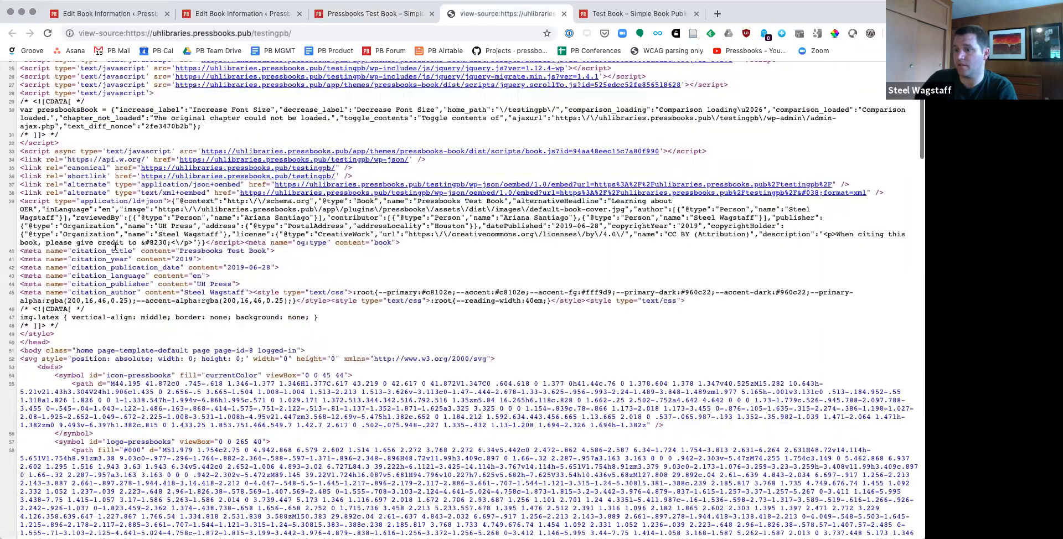
scroll(115, 247, "up", 3)
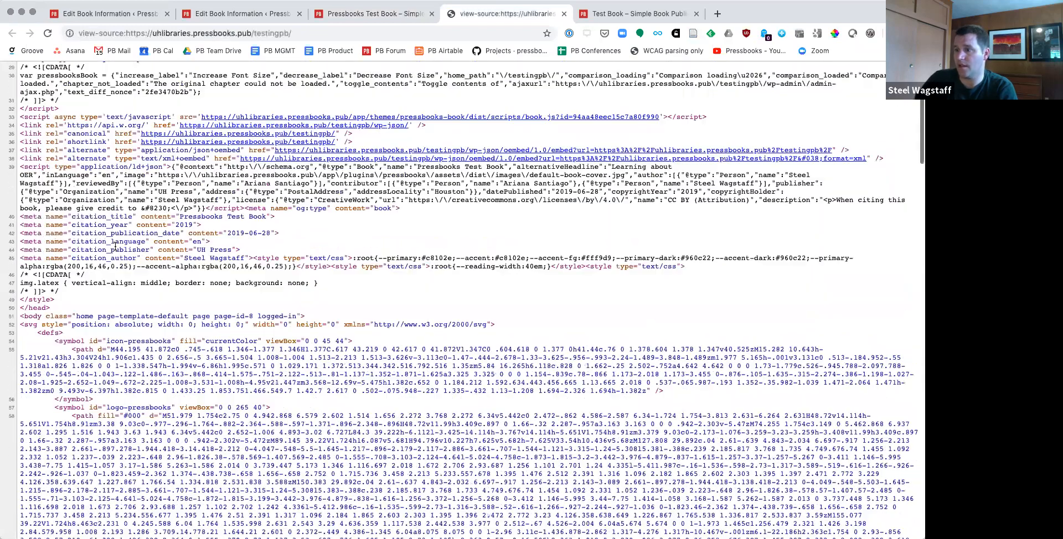
left_click_drag(21, 243, 262, 281)
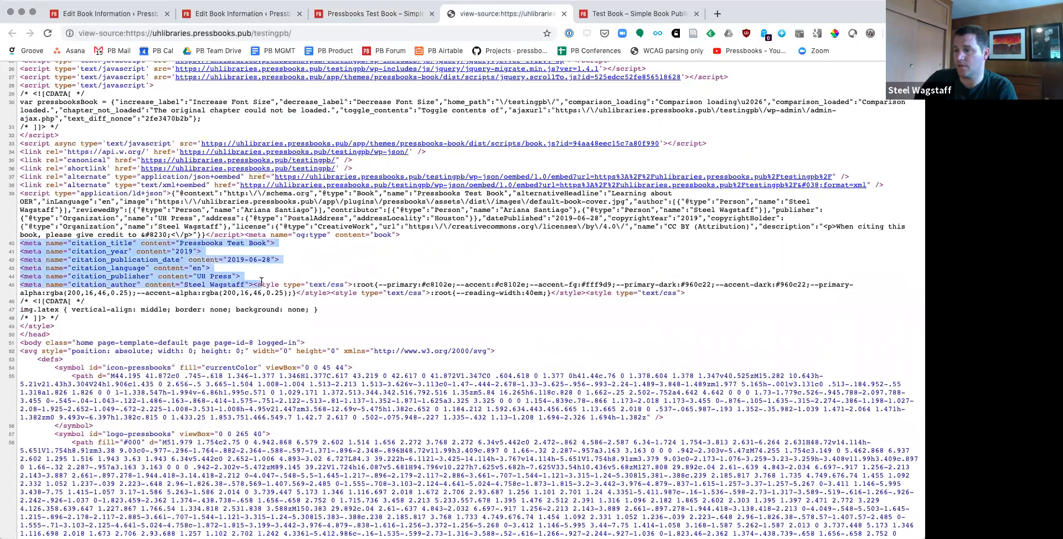
scroll(315, 310, "up", 3)
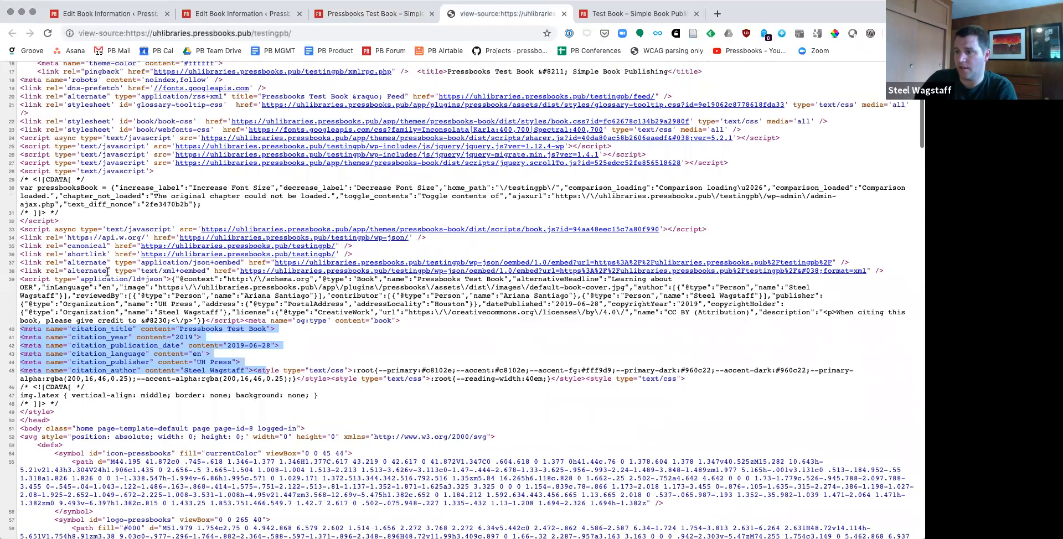
left_click_drag(81, 278, 176, 280)
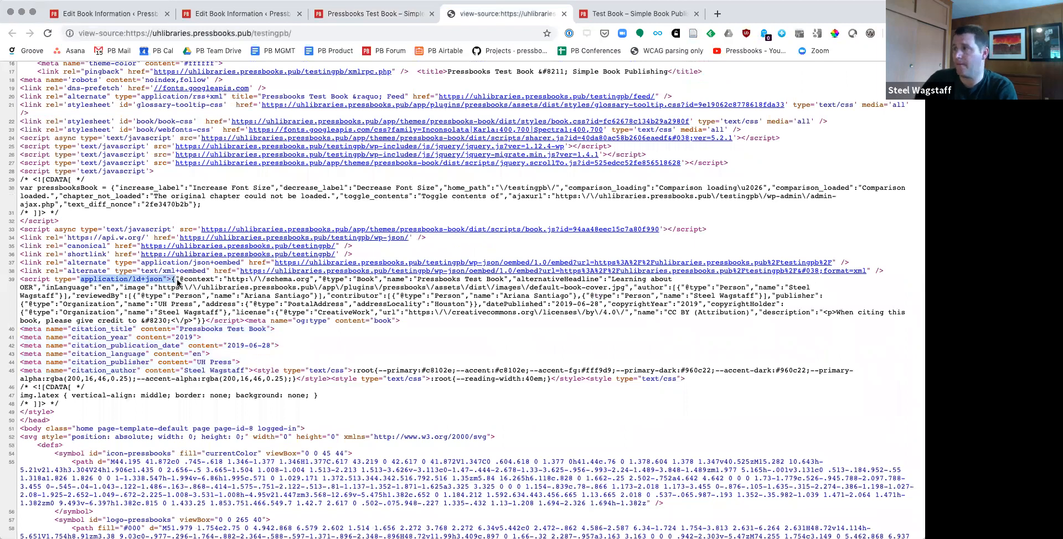
Step: Close the page source, the Pressbooks Test Book webbook and the Test Book page to return to the book information
key("super+w")
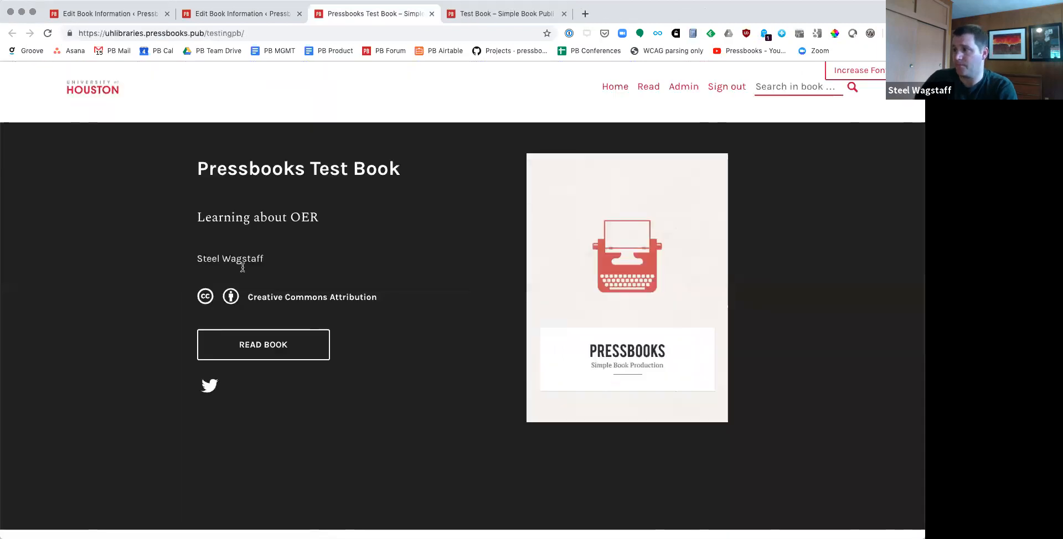
left_click(430, 14)
left_click(431, 14)
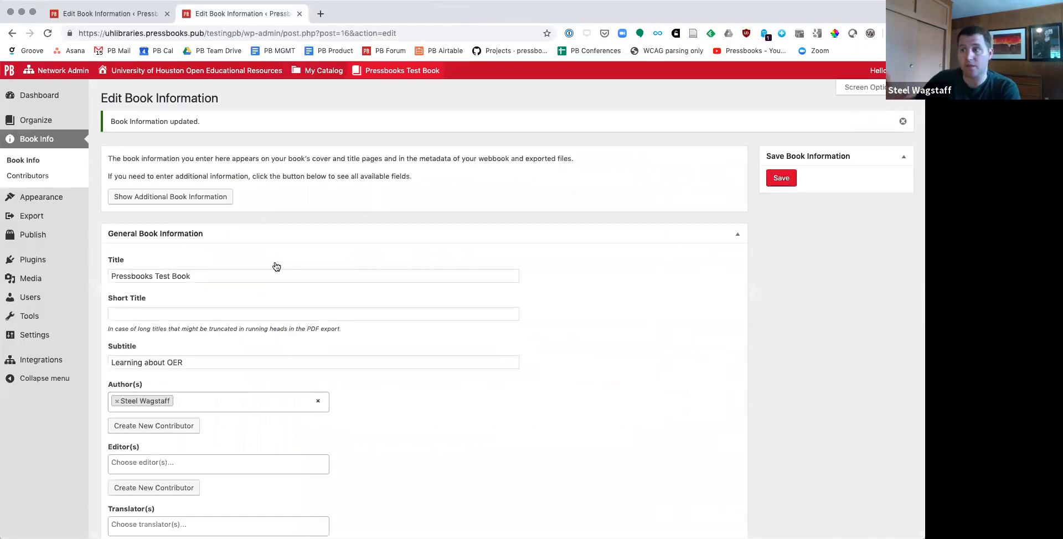
Step: Open the Organize page and examine the book's front matter, main body chapters, back matter and options for adding content
mouse_move(43, 122)
left_click(43, 122)
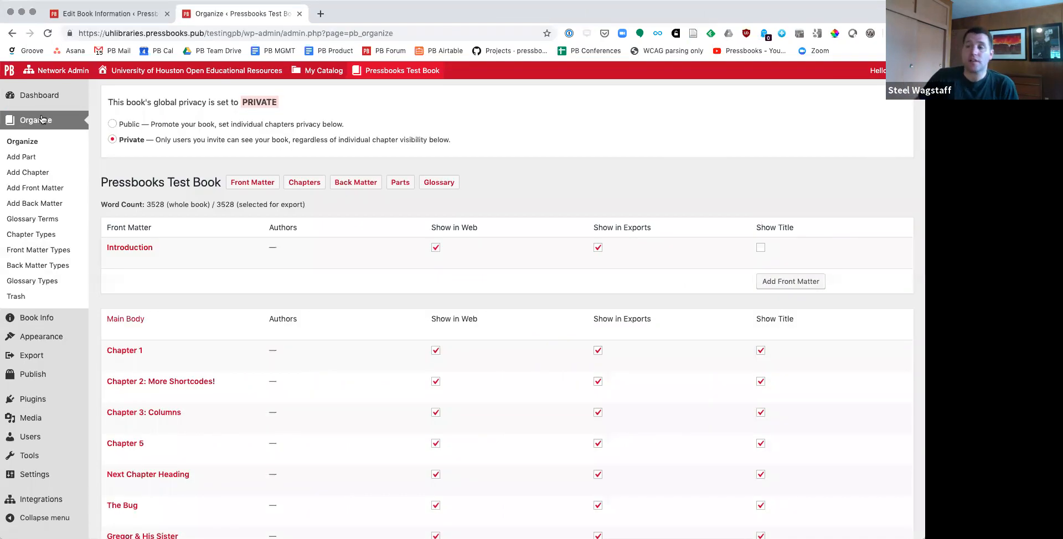
scroll(407, 255, "down", 5)
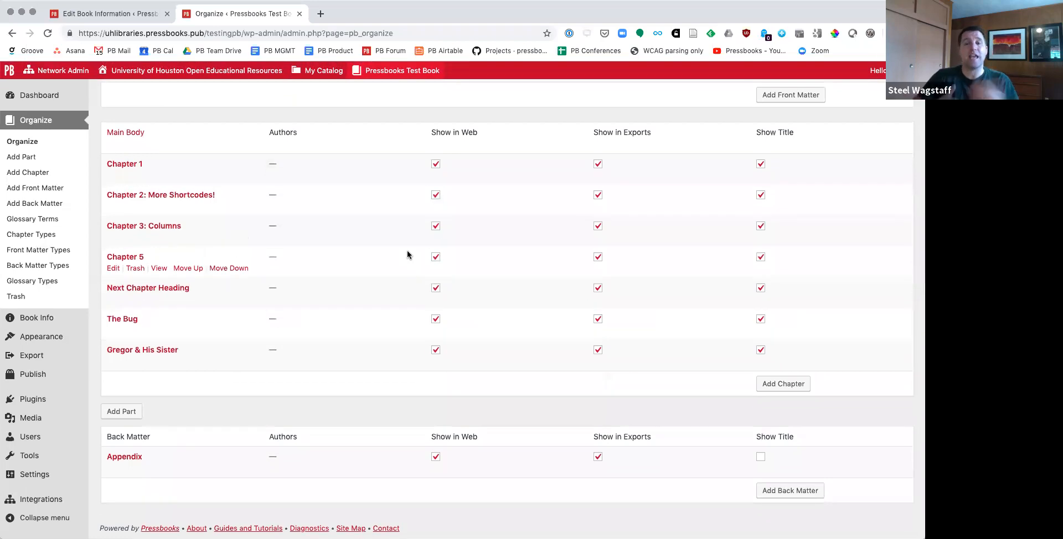
scroll(408, 254, "up", 4)
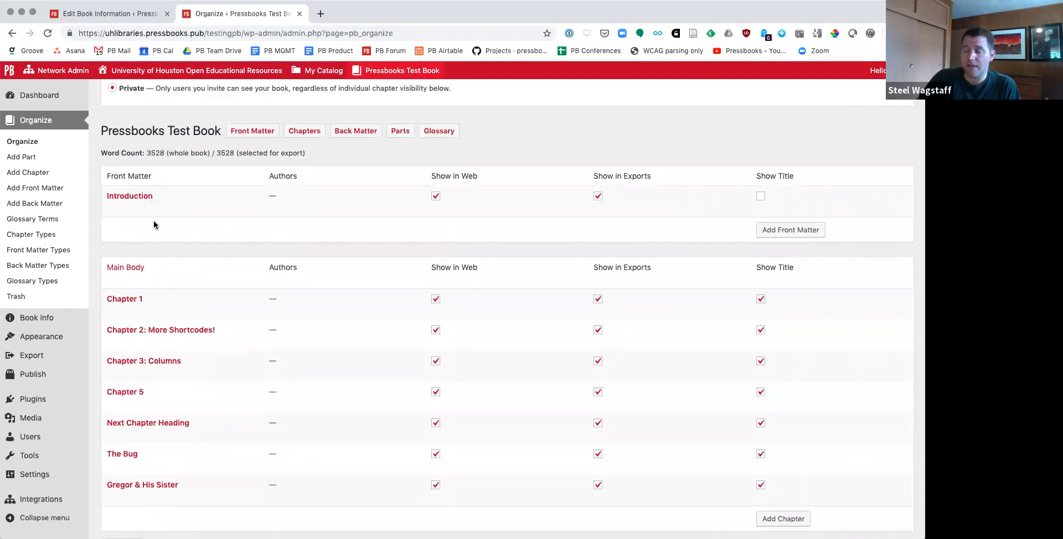
scroll(155, 226, "down", 4)
scroll(216, 394, "up", 2)
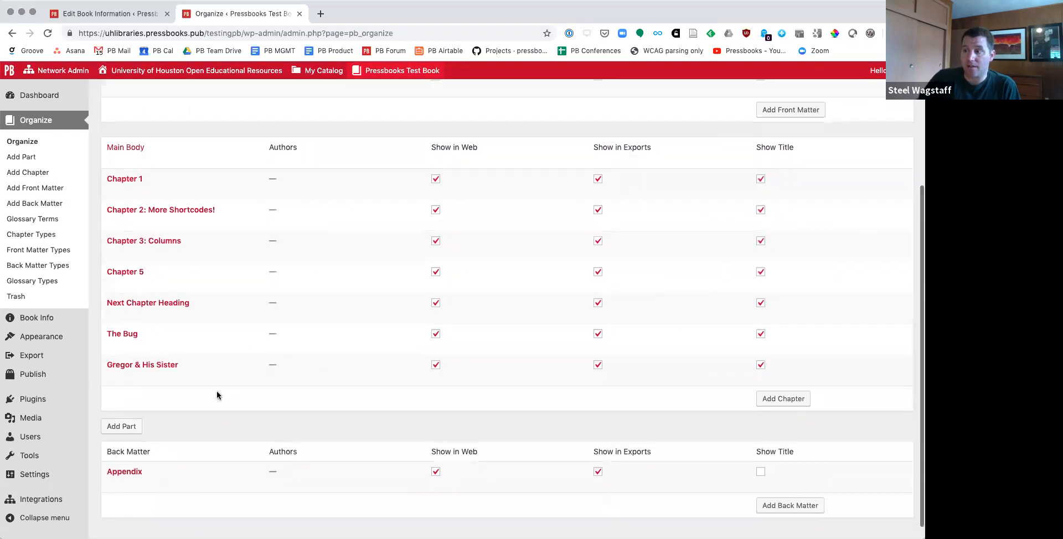
scroll(120, 440, "down", 2)
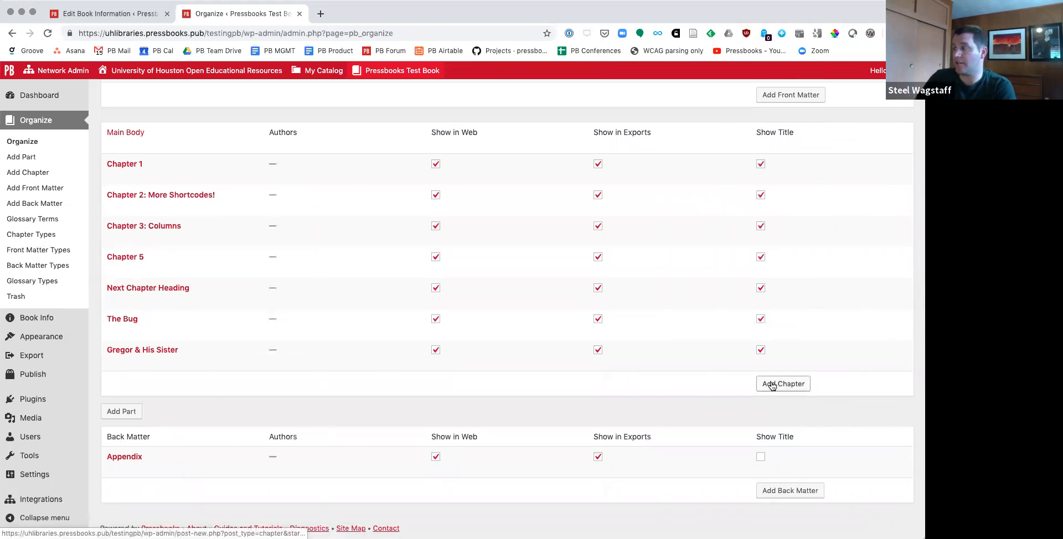
scroll(772, 385, "up", 4)
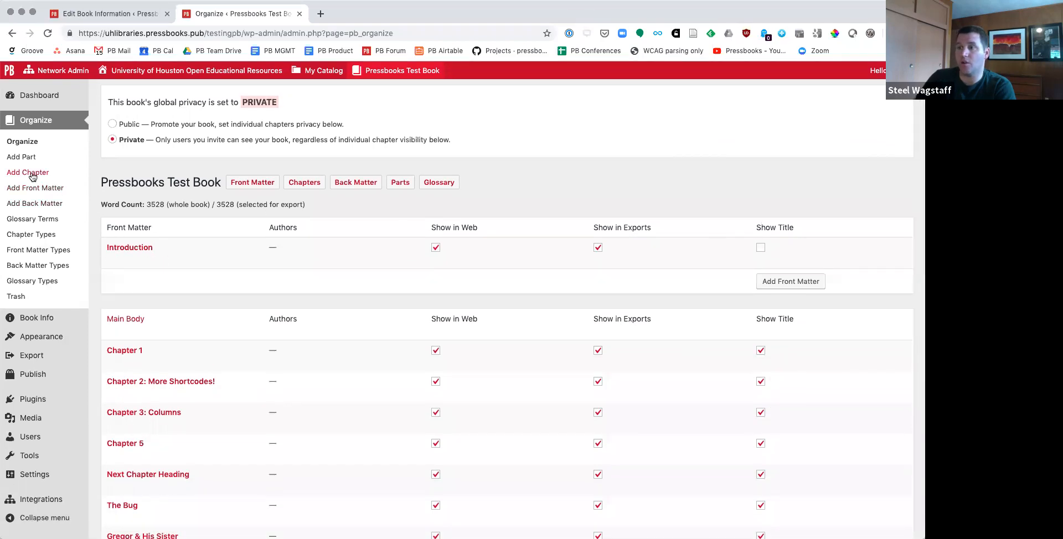
Step: Add a new chapter to the Main Body and title it with the presenter's first name in possessive form followed by "Chapter"
scroll(779, 365, "down", 3)
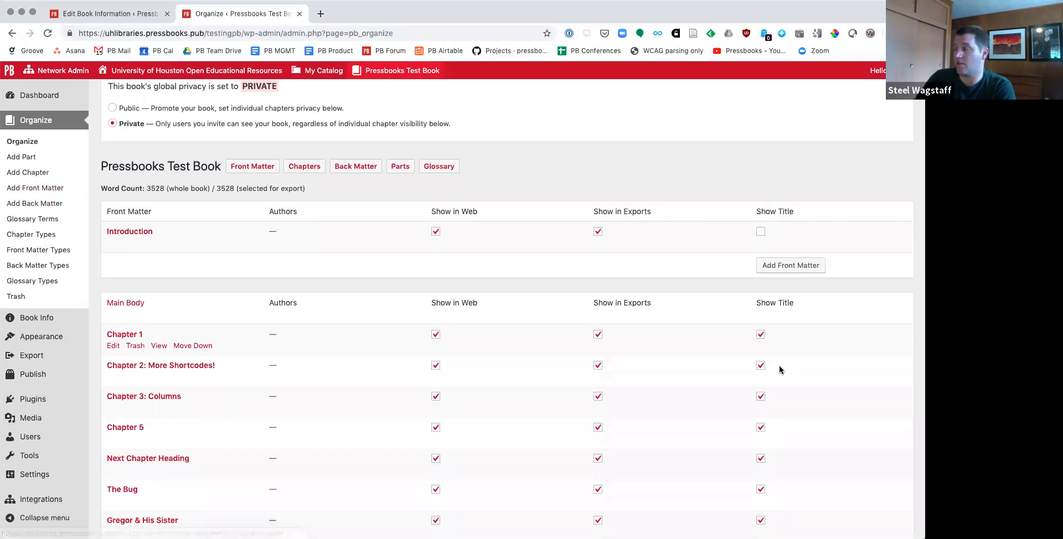
scroll(779, 366, "down", 1)
left_click(777, 385)
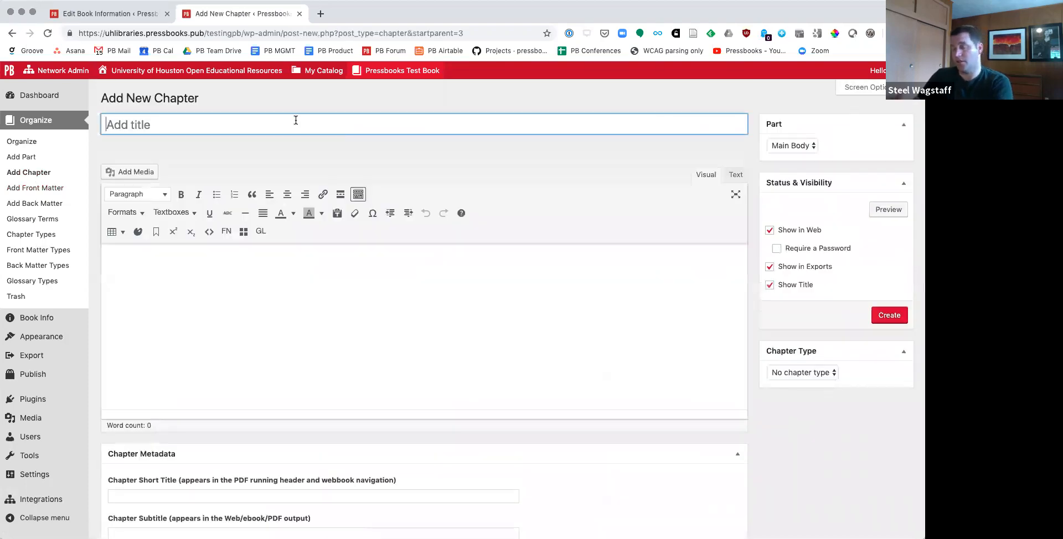
type("Steel's ")
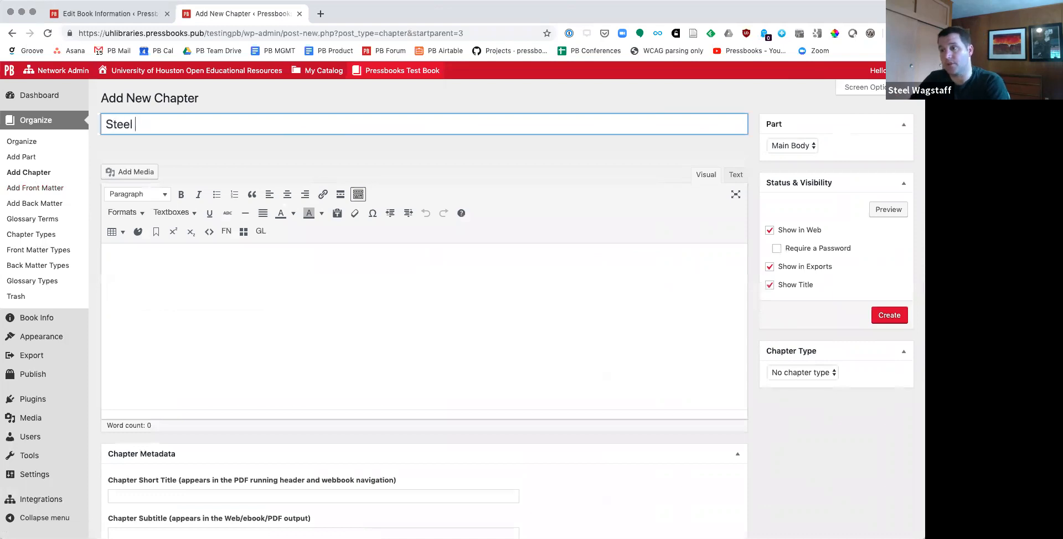
type("Chapter")
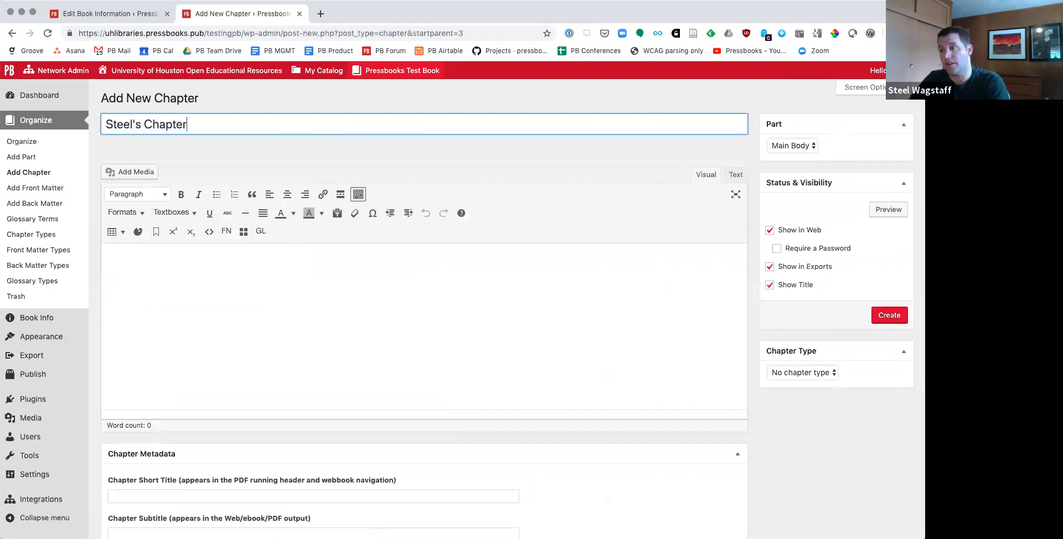
Step: Start the chapter body with the text "Heading" in the Heading 1 style
left_click(299, 256)
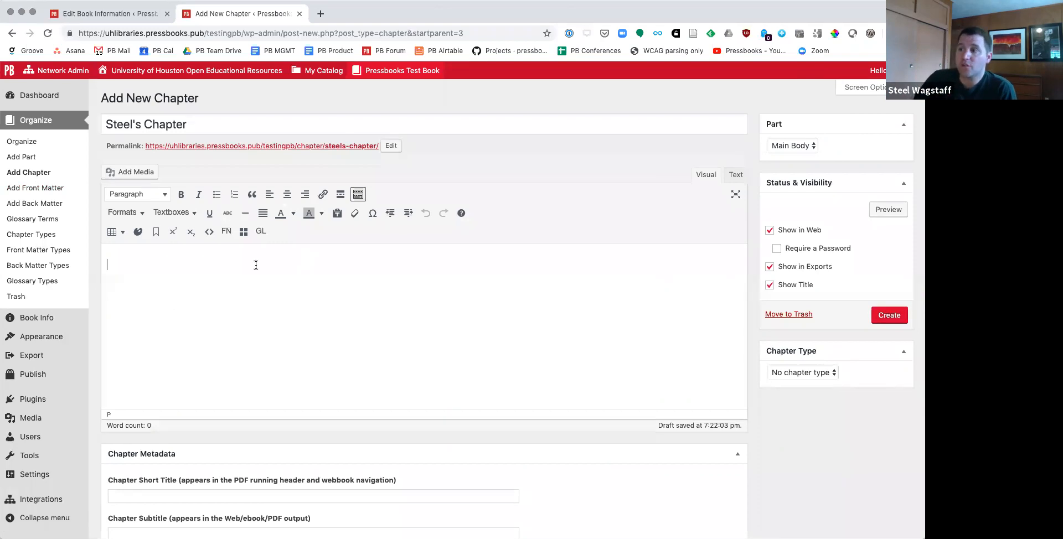
left_click(144, 196)
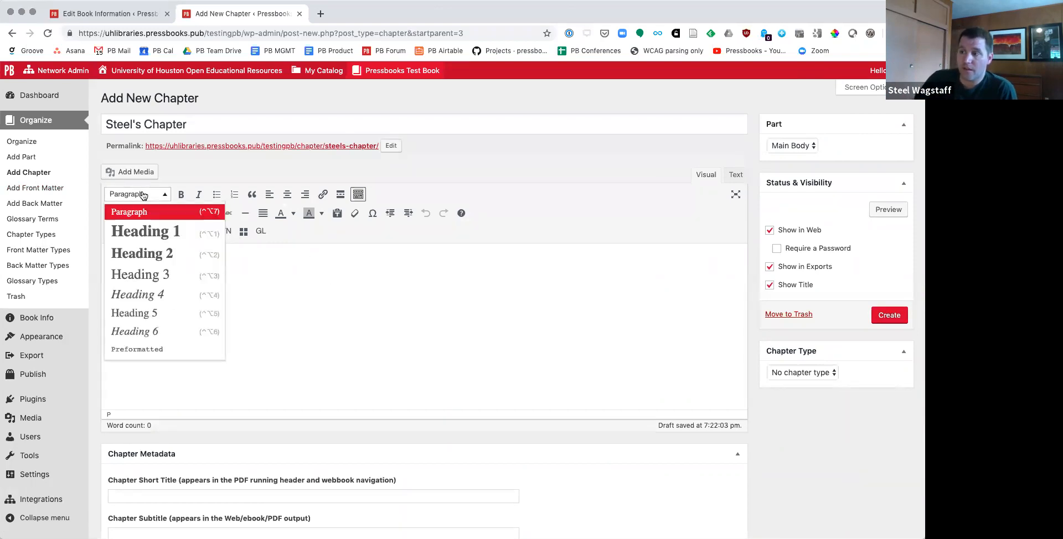
left_click(148, 232)
type("Heading")
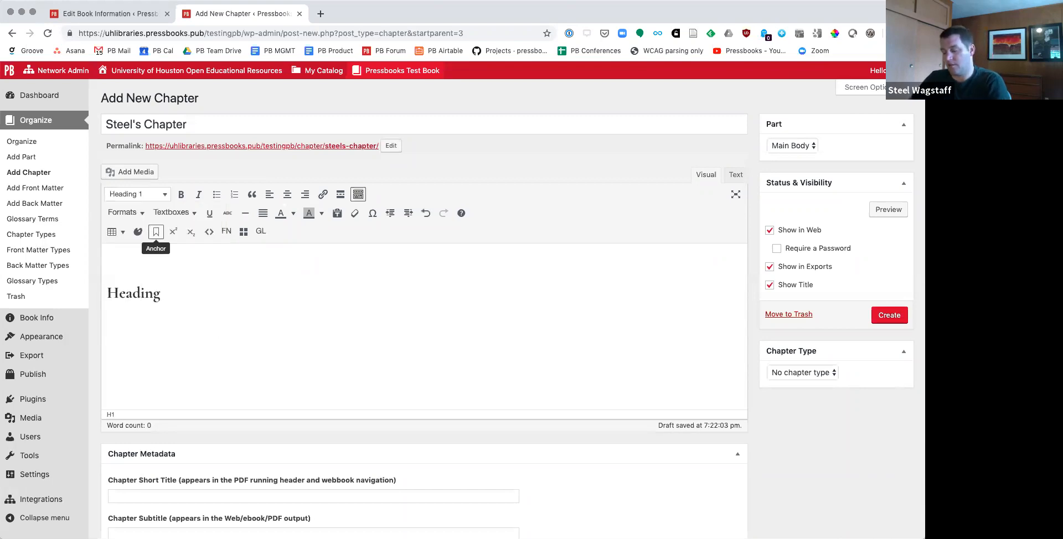
key("BackSpace")
key("BackSpace")
type("ng")
Step: Add two paragraphs of random placeholder text below the heading
key("Return")
type("faoijgare;oig")
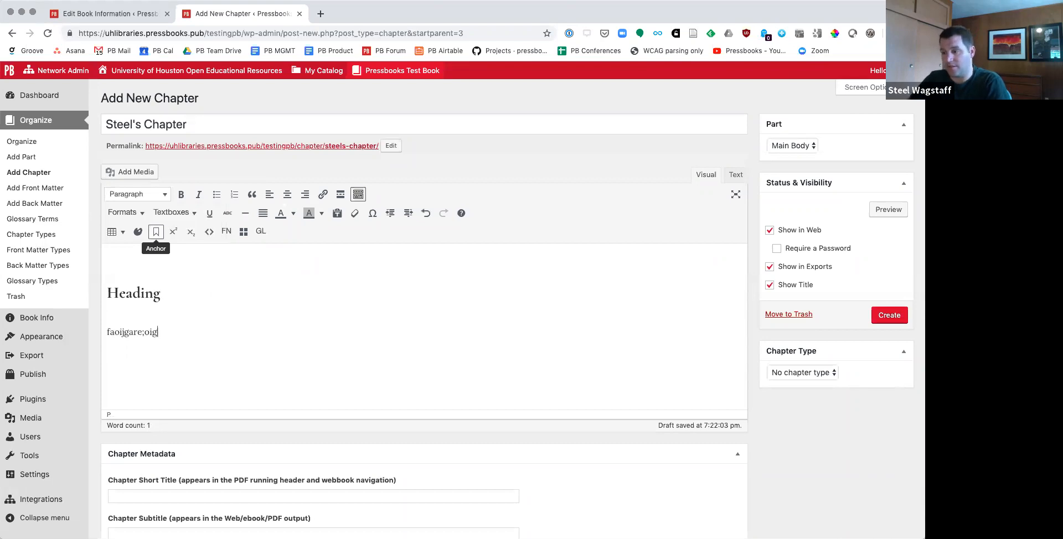
type("oirehg ;aiorjgh oa i;ghreo;igh rao;igj rgoljew gl;iarehgj;oiarhgo;righaro;igha;ogjaew")
key("Return")
type("fprghior ;gioarhgio;arehgo;i agilrejghio;arg'oi h")
key("Return")
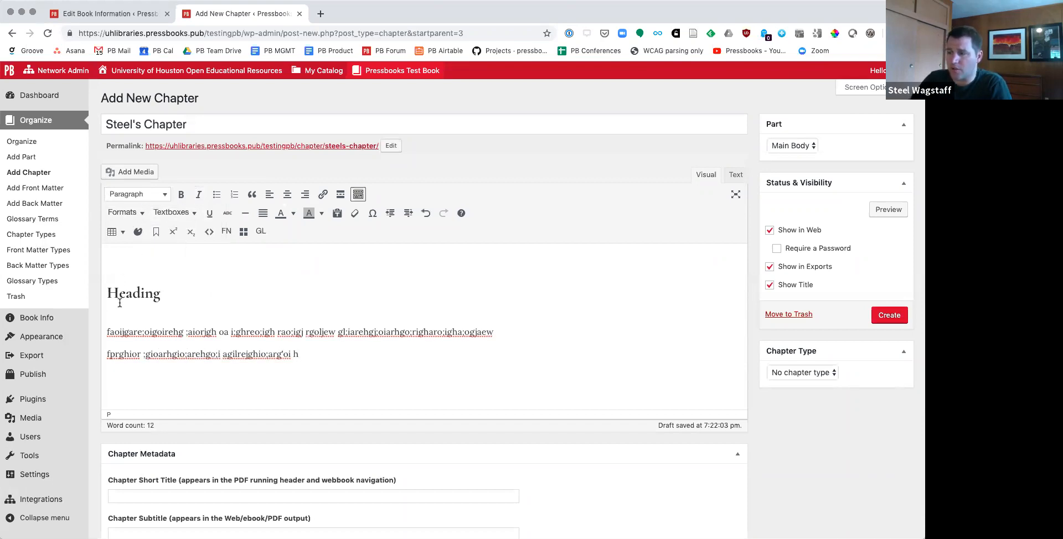
Step: Make "aiorjgh" bold and "i;ghreo;igh" italic in the first placeholder paragraph
double_click(195, 332)
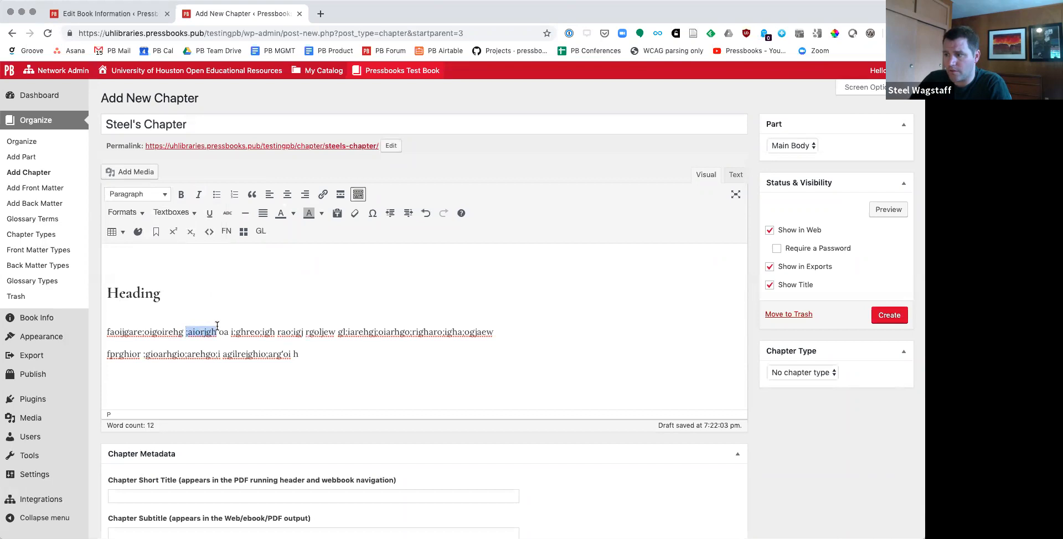
left_click(181, 194)
left_click_drag(230, 330, 276, 331)
left_click(198, 194)
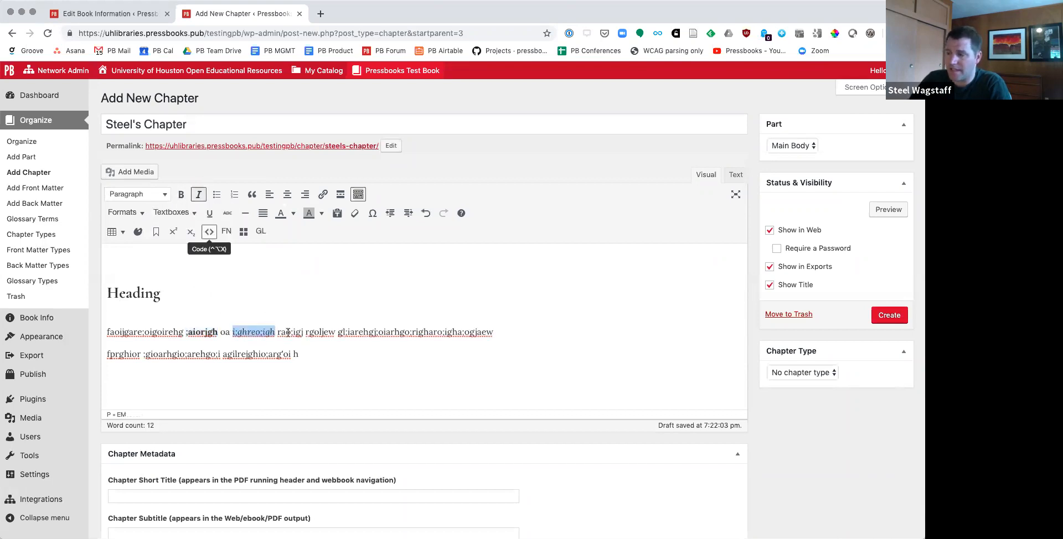
Step: Add a bulleted list with the items "gfaiagj" and "gaeoija" below the second paragraph and convert it to a numbered list
left_click(310, 355)
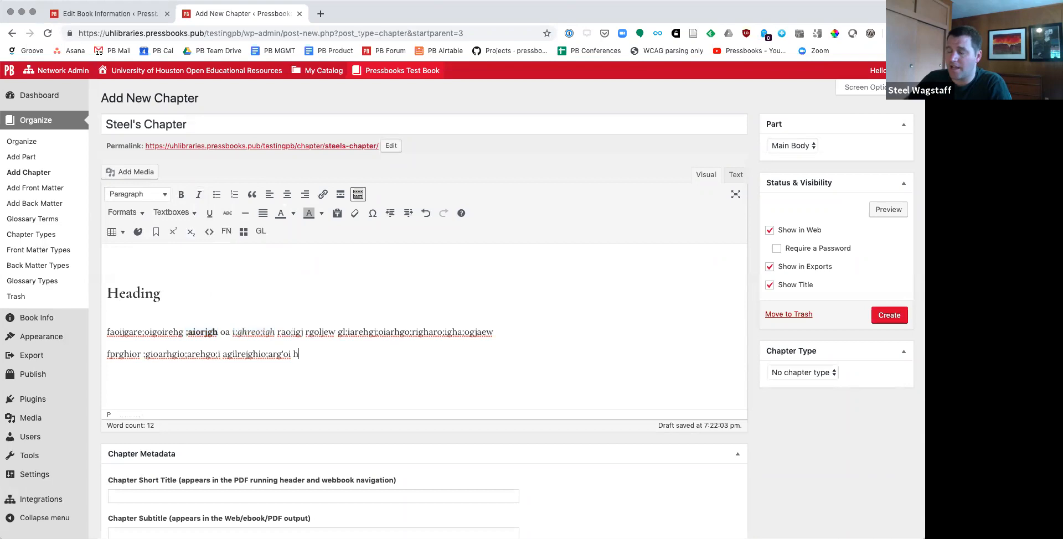
key("Return")
left_click(217, 195)
type("gfaiagj")
key("Return")
type("gaeoija")
key("Return")
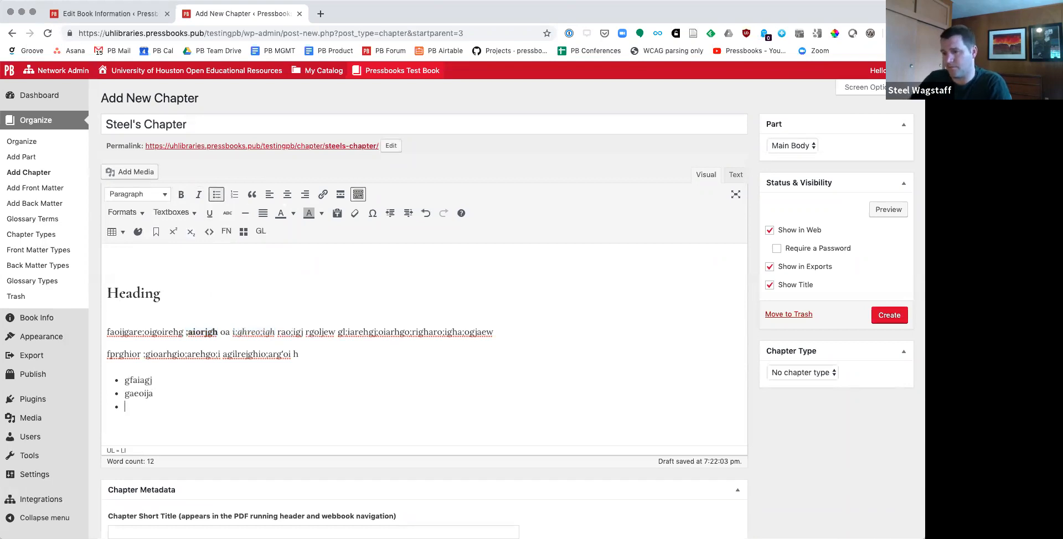
left_click(234, 196)
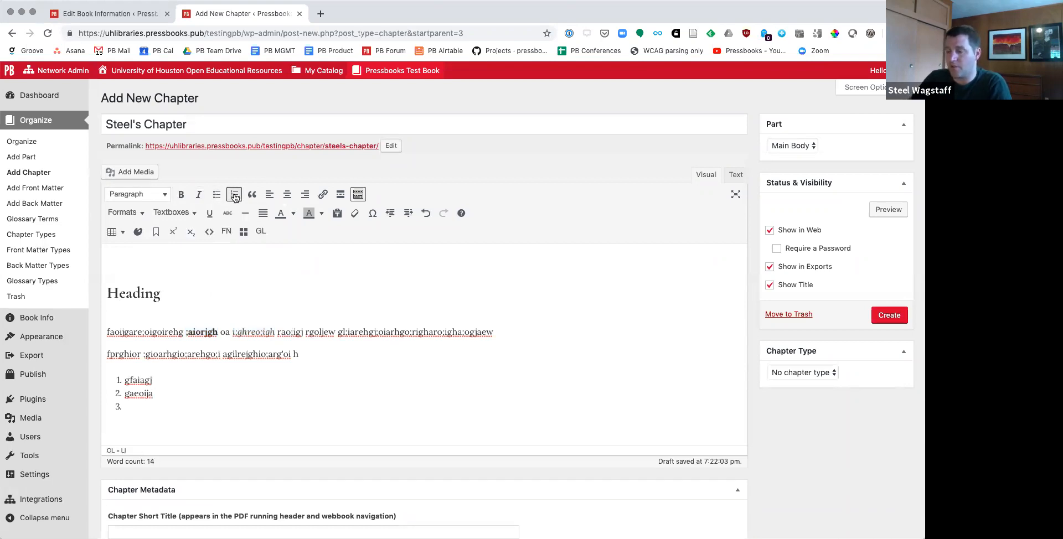
Step: Insert a blockquote above the numbered list reading "Open Educational Resources are the future of affordable content for students."
left_click(220, 354)
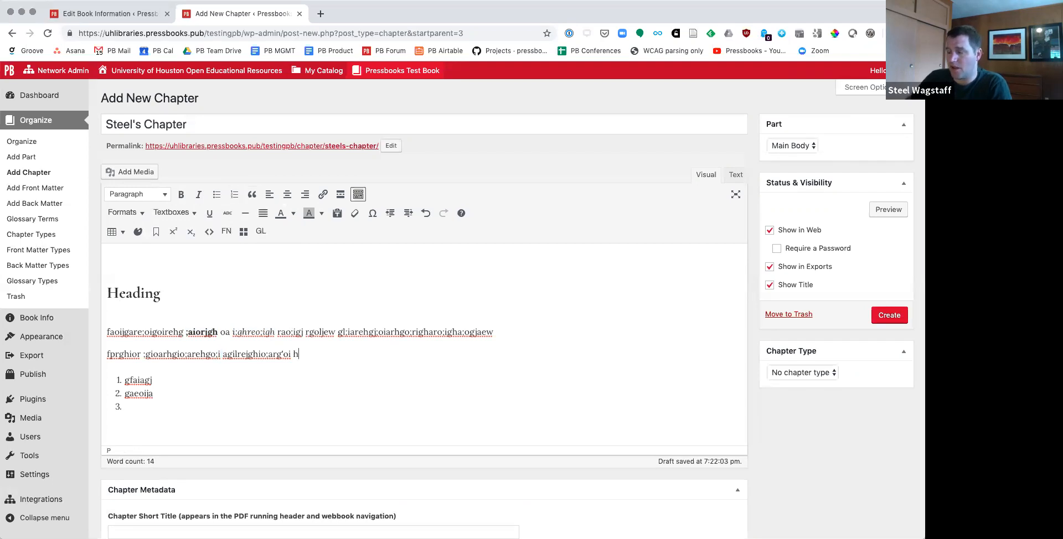
key("Return")
left_click(253, 196)
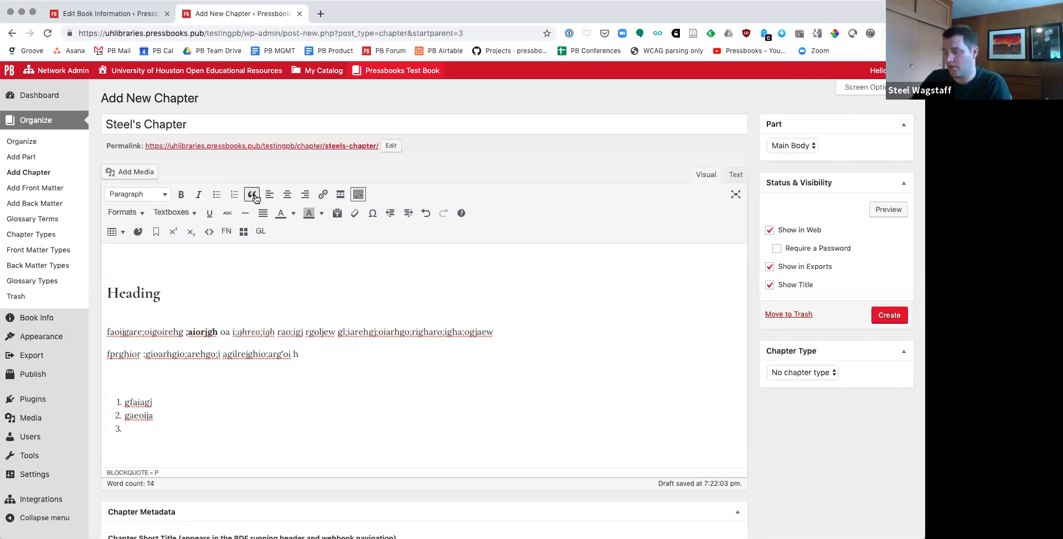
type("Open Educatai")
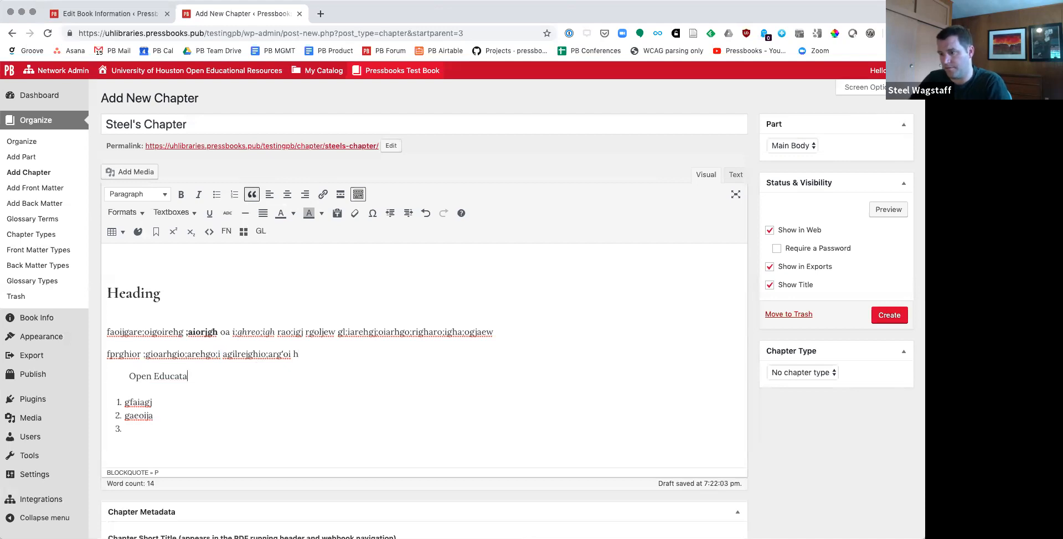
key("BackSpace")
type("ional Resources are the future of affordable")
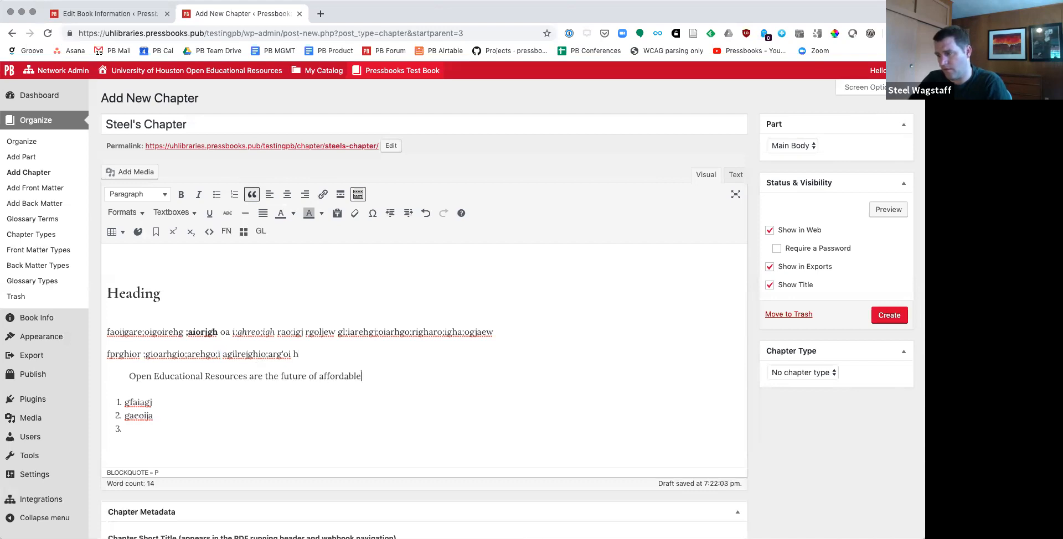
type(" content fo")
type("r studwn")
type("ents.")
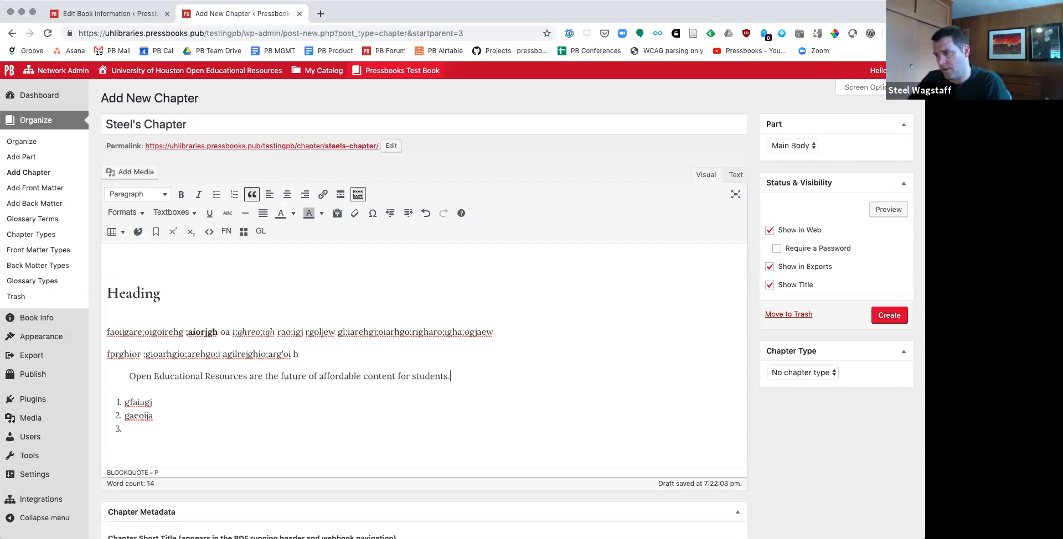
Step: Add an attribution line with two hyphens and the quoted person's full name, and end the blockquote with a normal paragraph below it
key("Return")
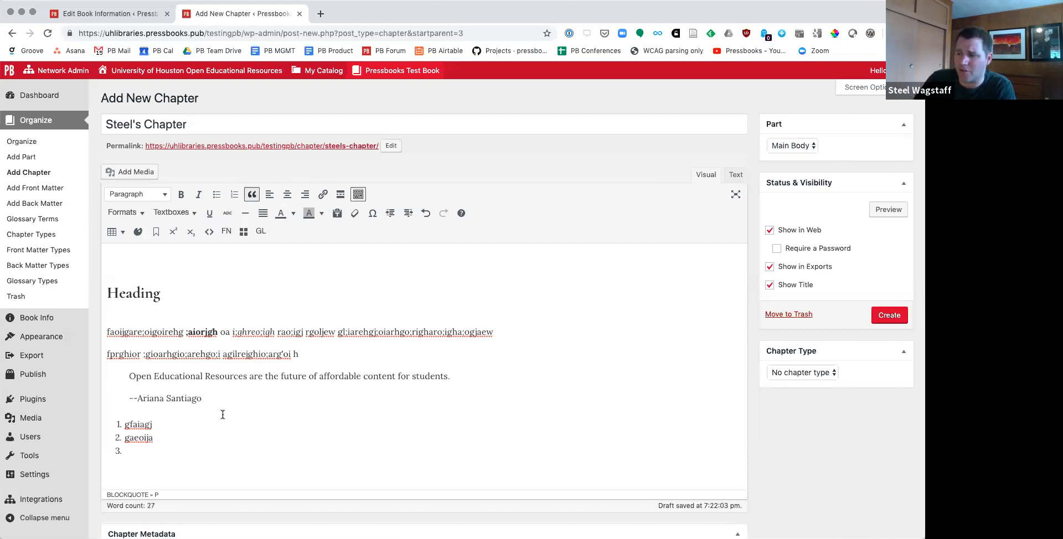
key("Return")
left_click(252, 195)
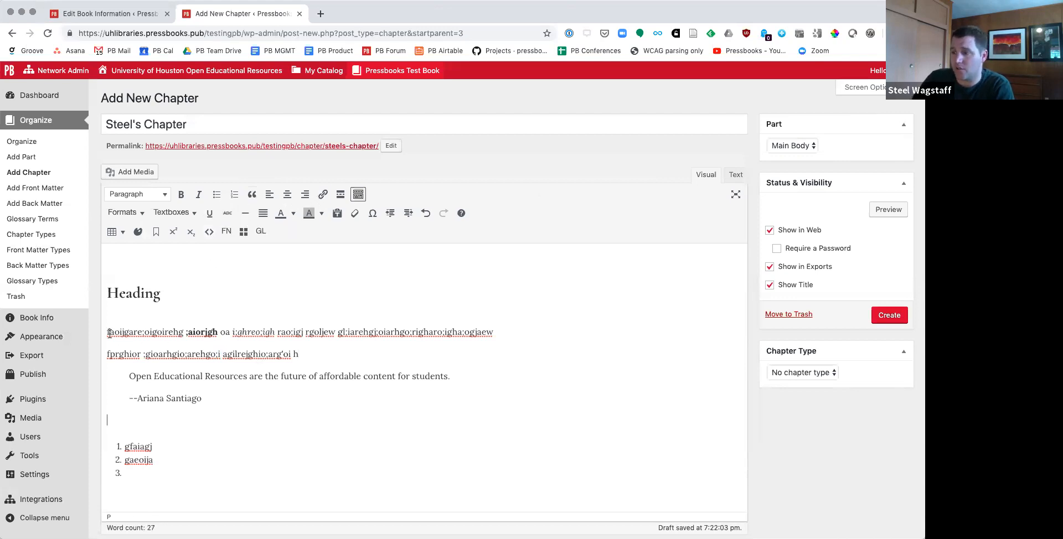
Step: Link the first word of the first placeholder paragraph, "faoijgare;oigoirehg", to google.com
left_click_drag(109, 333, 181, 332)
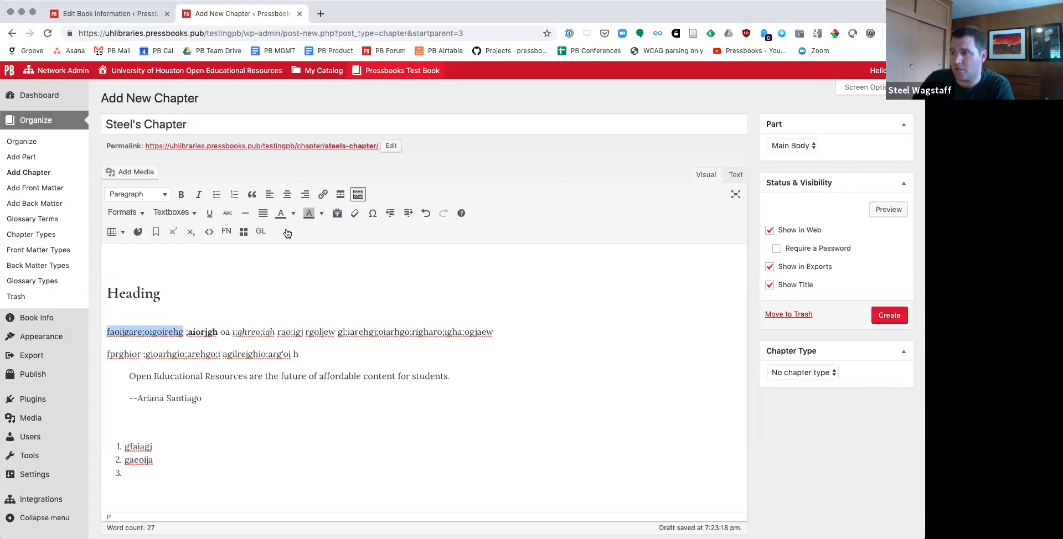
left_click(322, 195)
type("g")
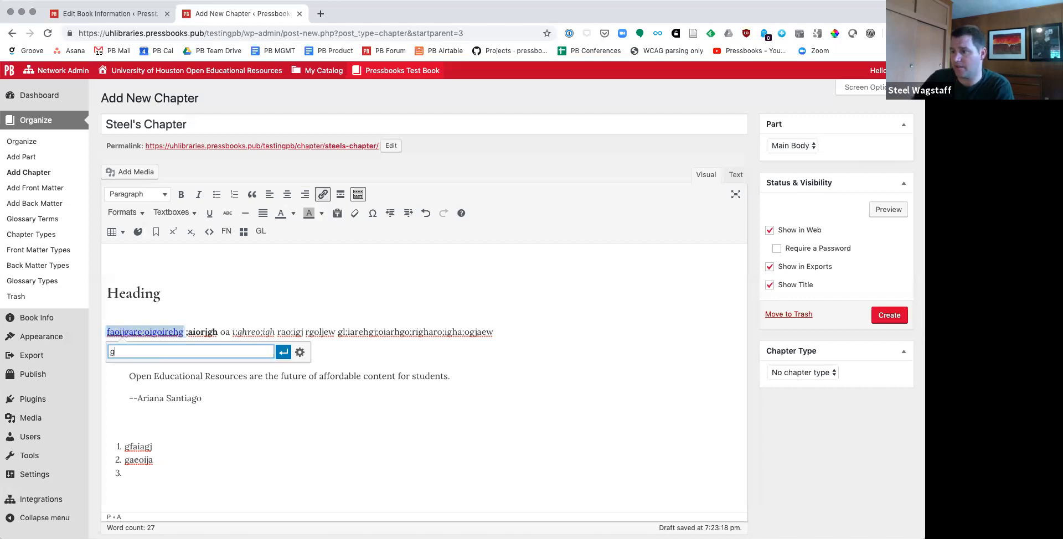
type("oogle.com")
key("Return")
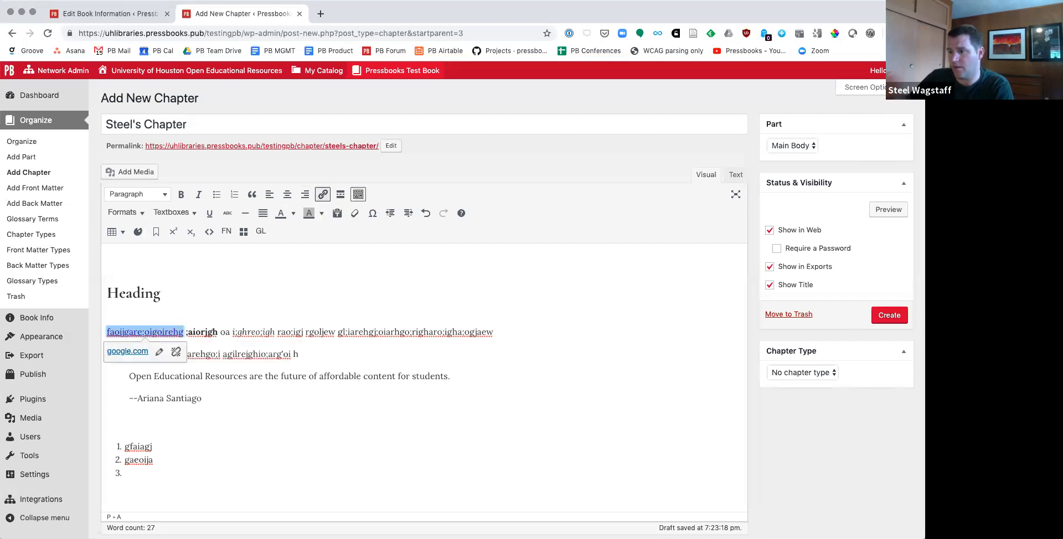
left_click(250, 387)
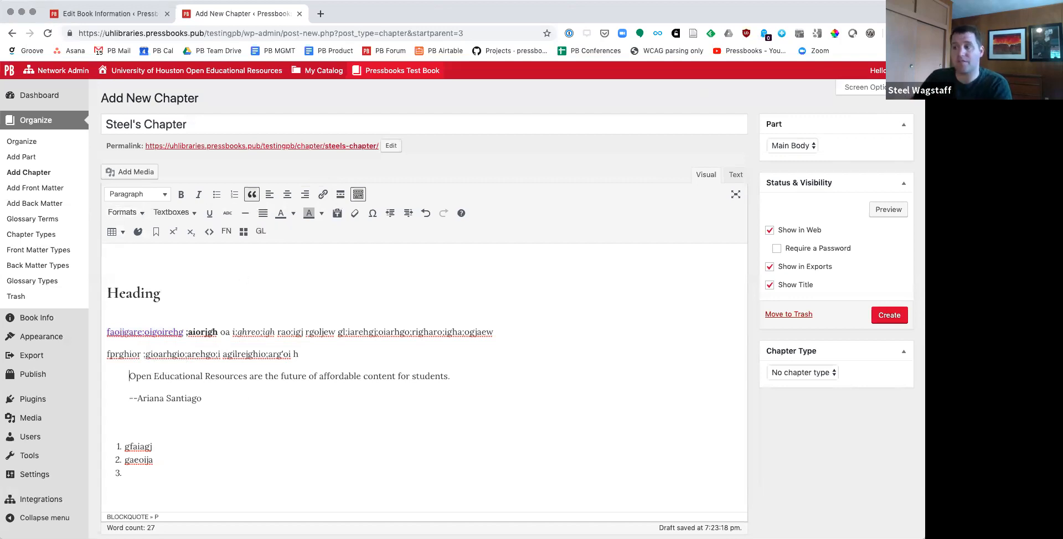
Step: Insert a Learning Objectives textbox on a new line between the heading and the first paragraph
left_click(129, 331)
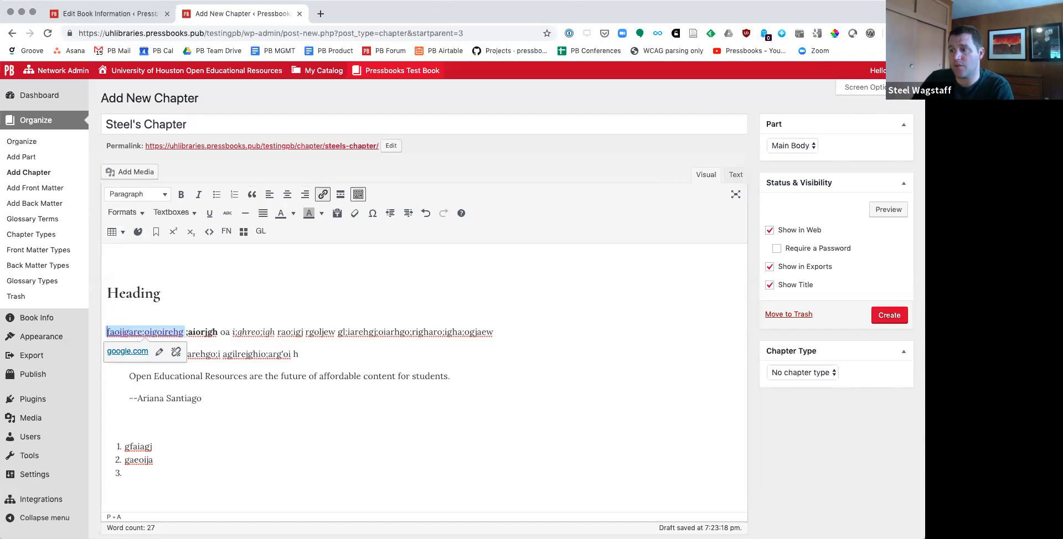
key("Return")
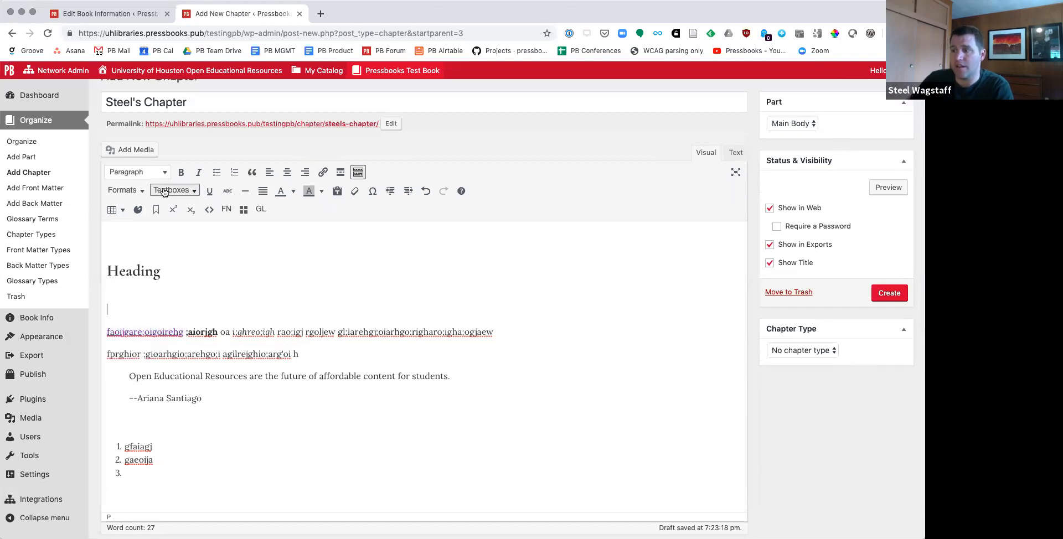
left_click(164, 191)
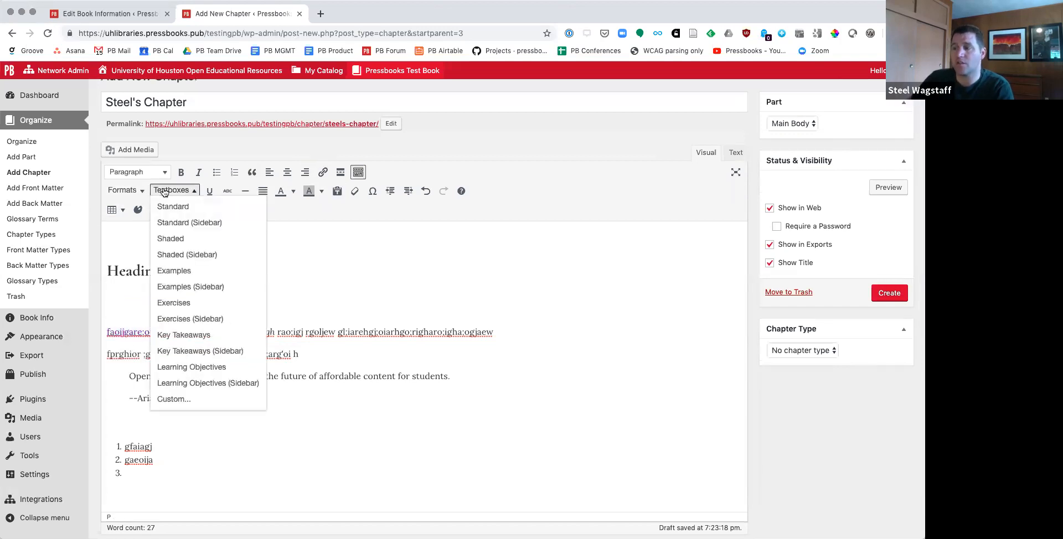
left_click(185, 371)
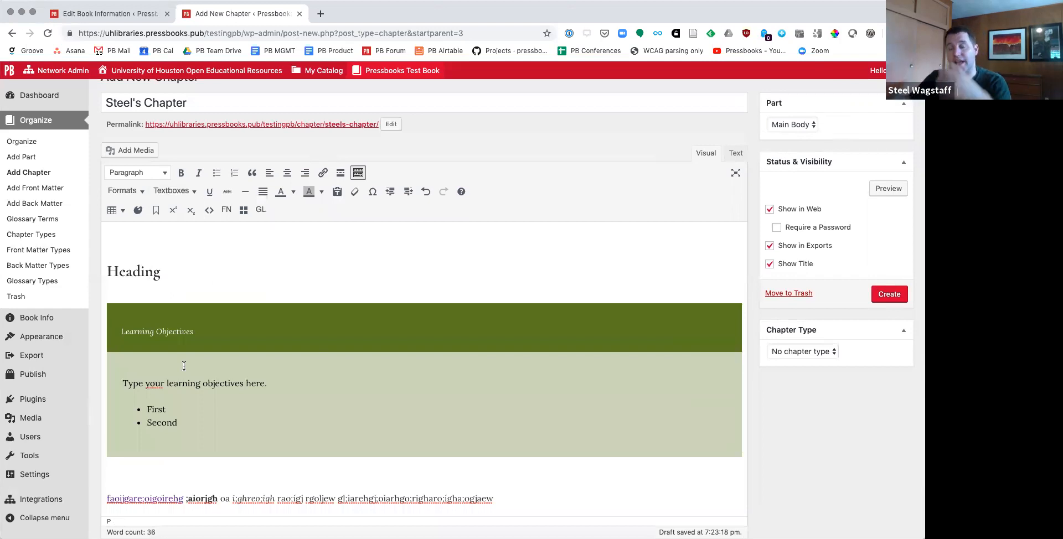
Step: Extend the textbox title to "Learning Objectives for this chapter" and replace its placeholder sentence with "In this chapter you will learn how to ..."
left_click(123, 331)
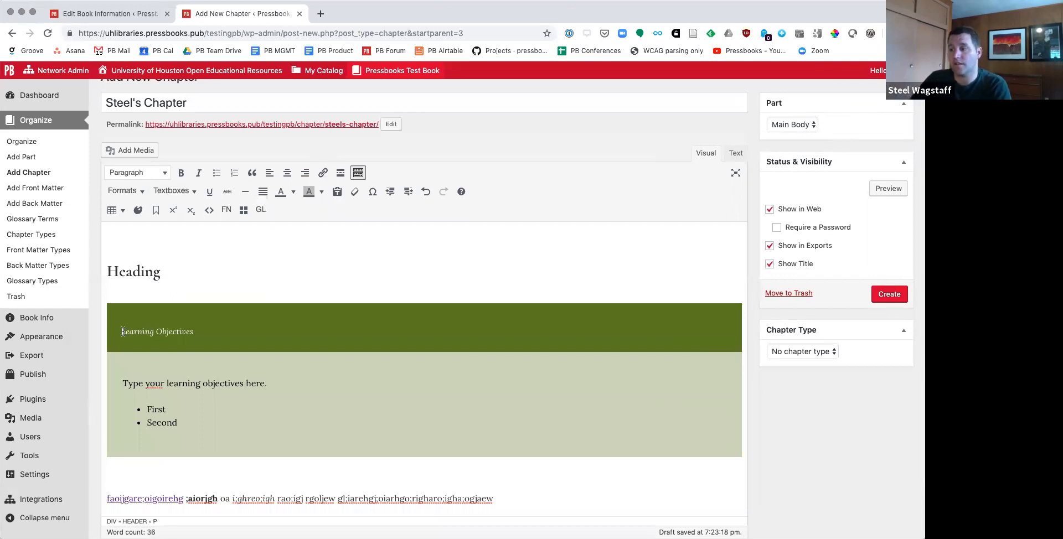
type("for this chapter")
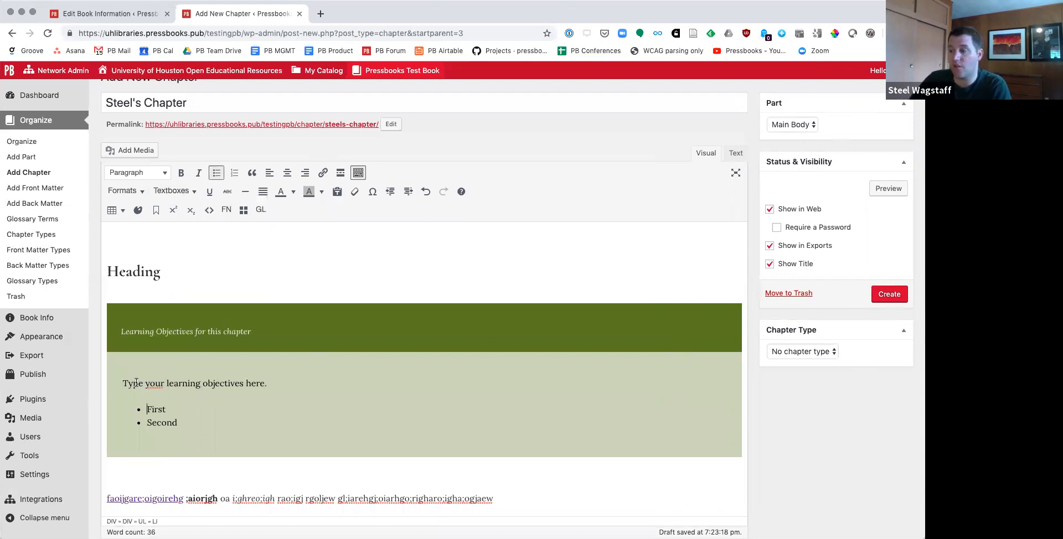
triple_click(126, 383)
key("BackSpace")
type("In this chapter you w")
type("ill learn now to ...")
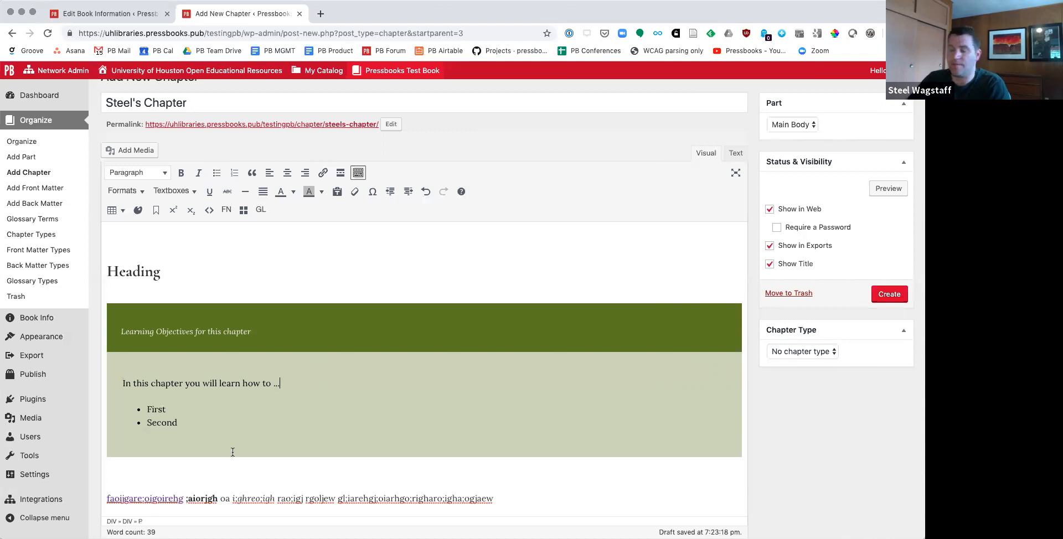
Step: Insert a Key Takeaways (Sidebar) textbox on the empty line below the Learning Objectives box
scroll(232, 443, "down", 3)
left_click(209, 400)
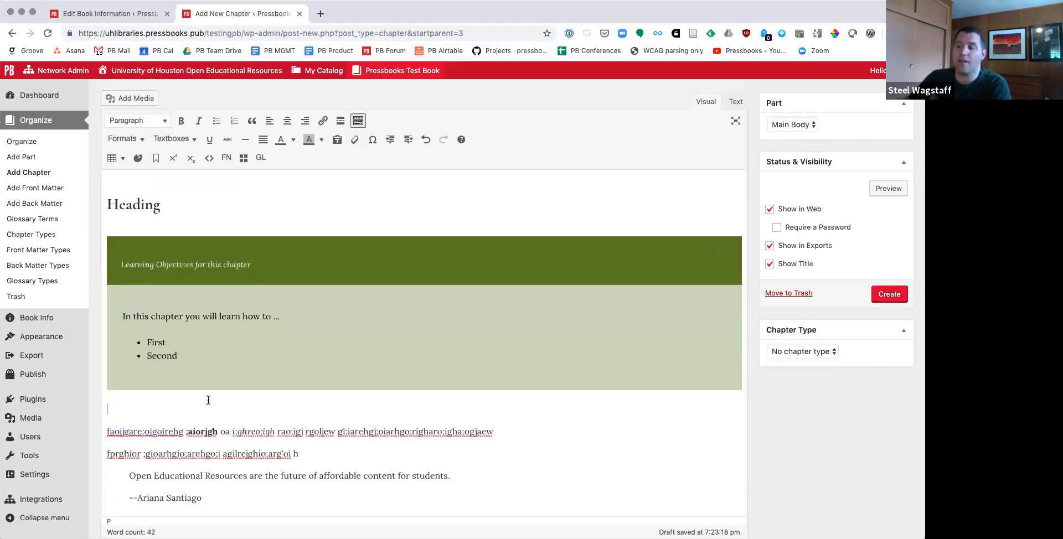
left_click(177, 141)
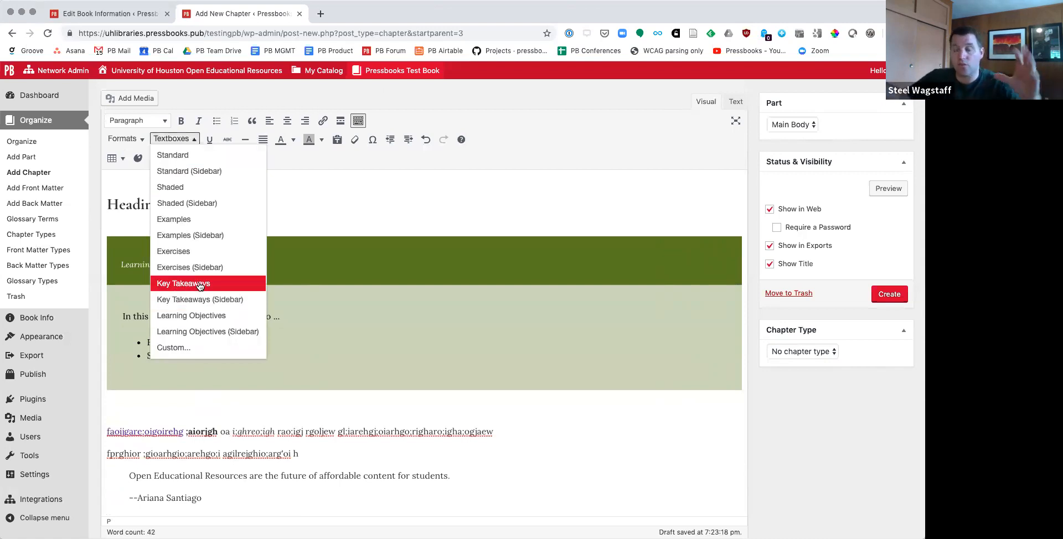
left_click(215, 300)
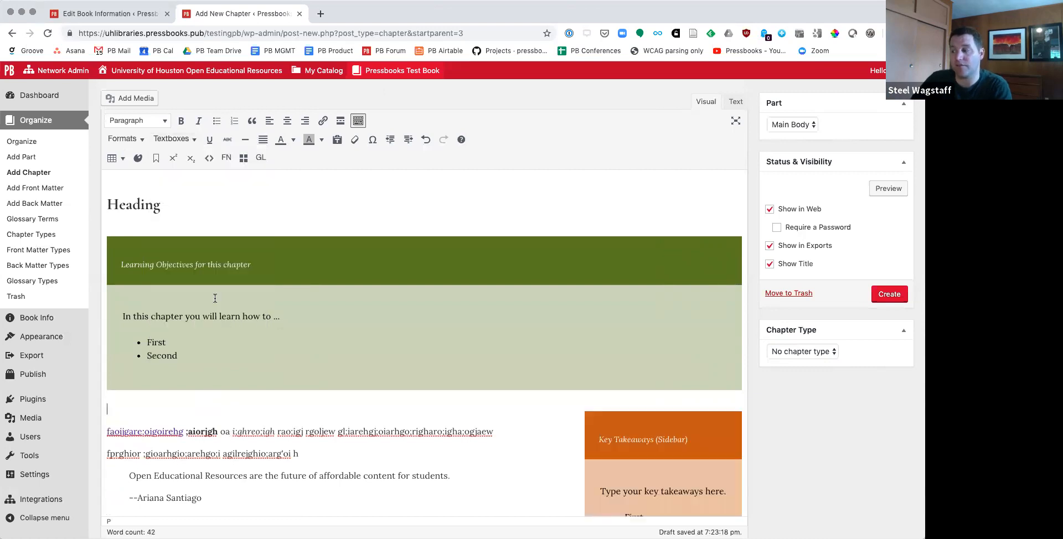
scroll(619, 442, "down", 3)
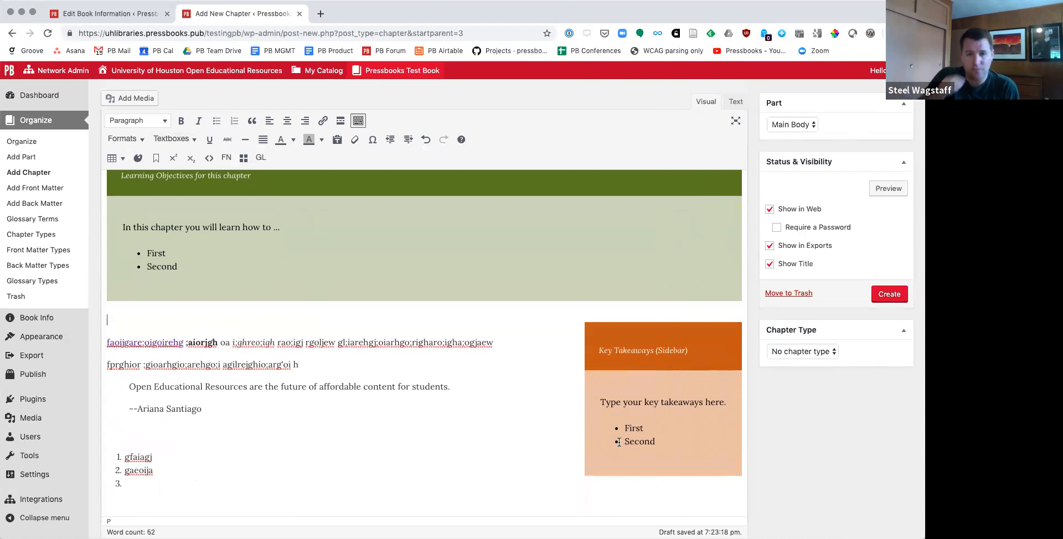
scroll(619, 443, "down", 1)
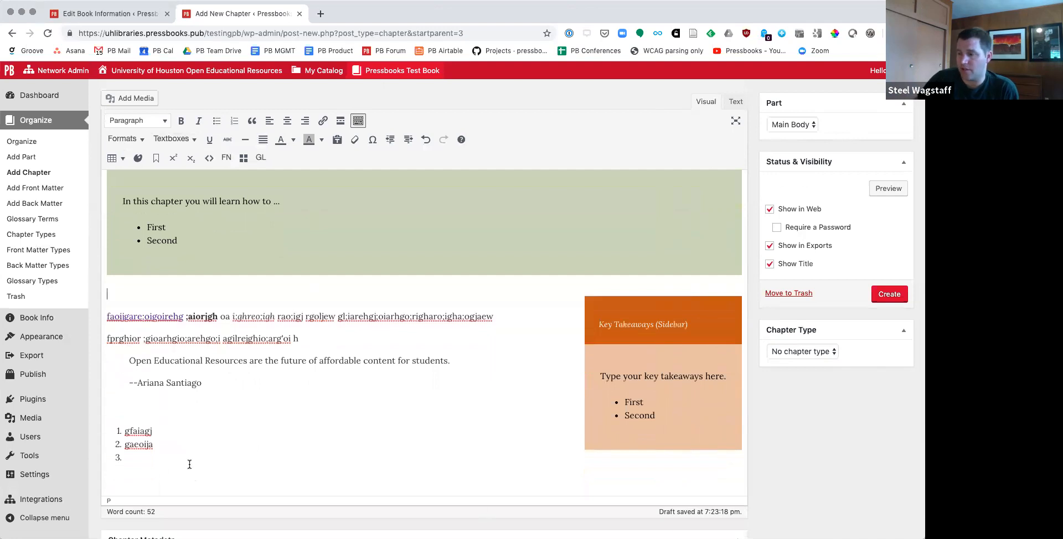
left_click(178, 139)
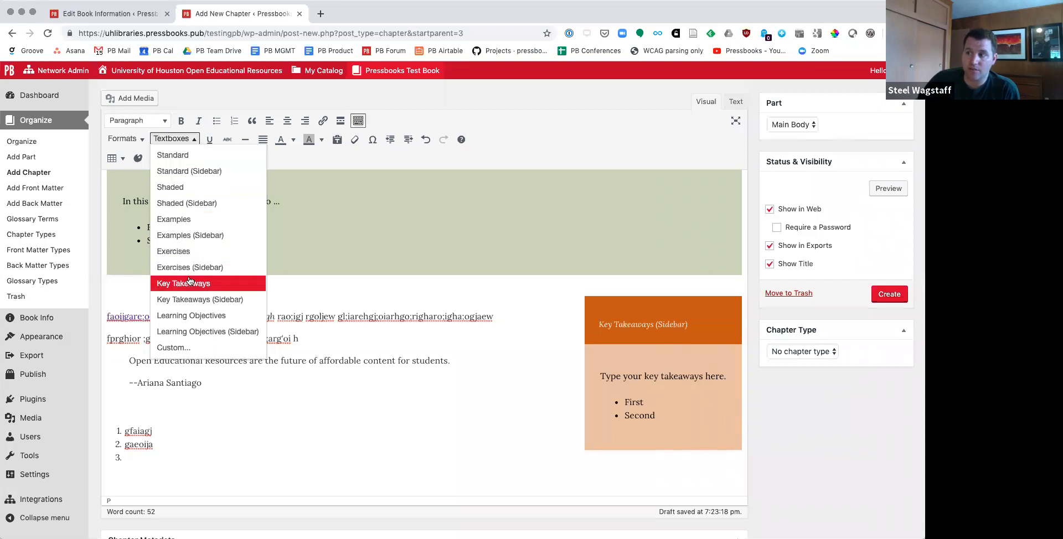
left_click(308, 162)
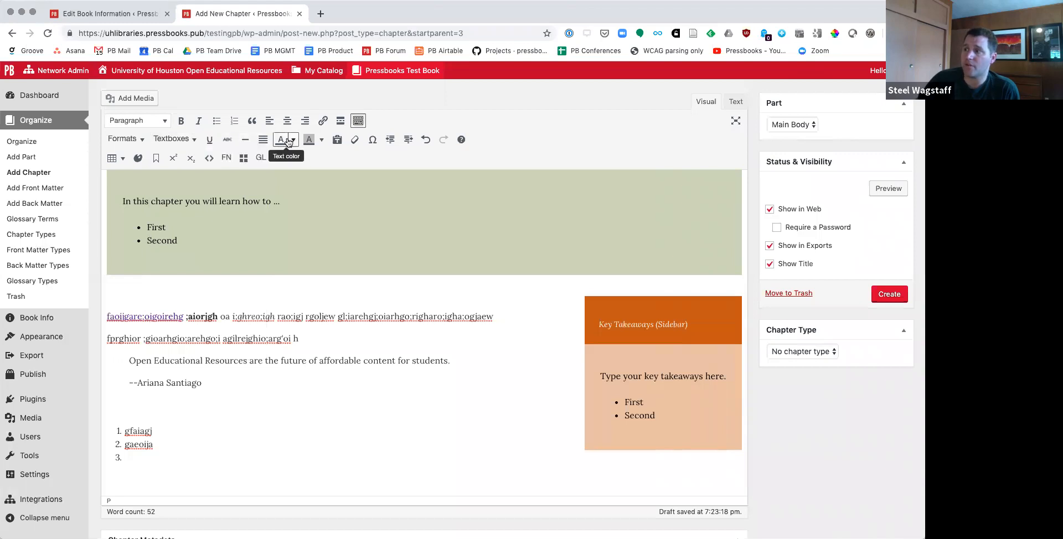
left_click(338, 140)
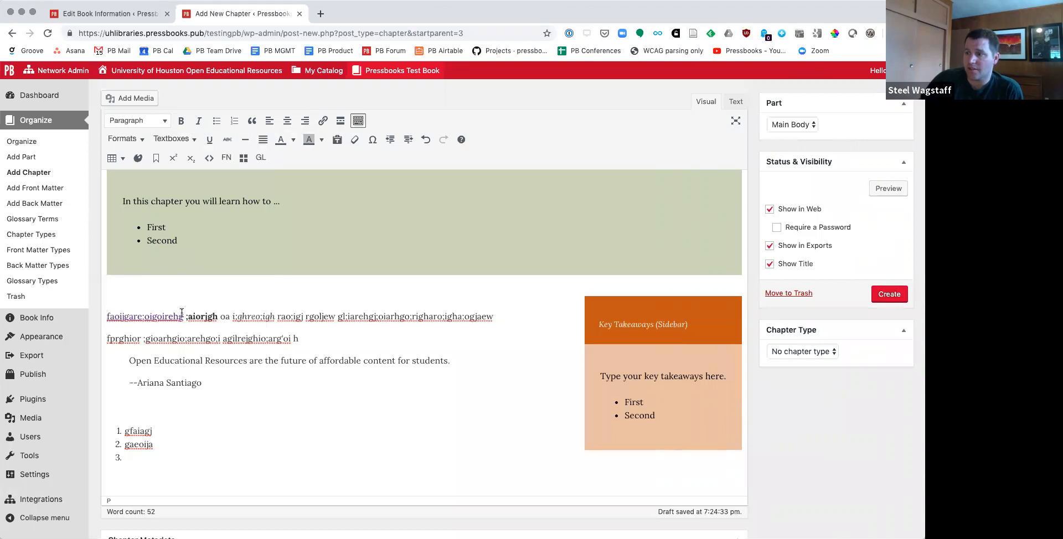
Step: Clear the bold and italic formatting from the text after the linked word in the first placeholder paragraph
left_click(384, 318)
left_click_drag(185, 317, 505, 317)
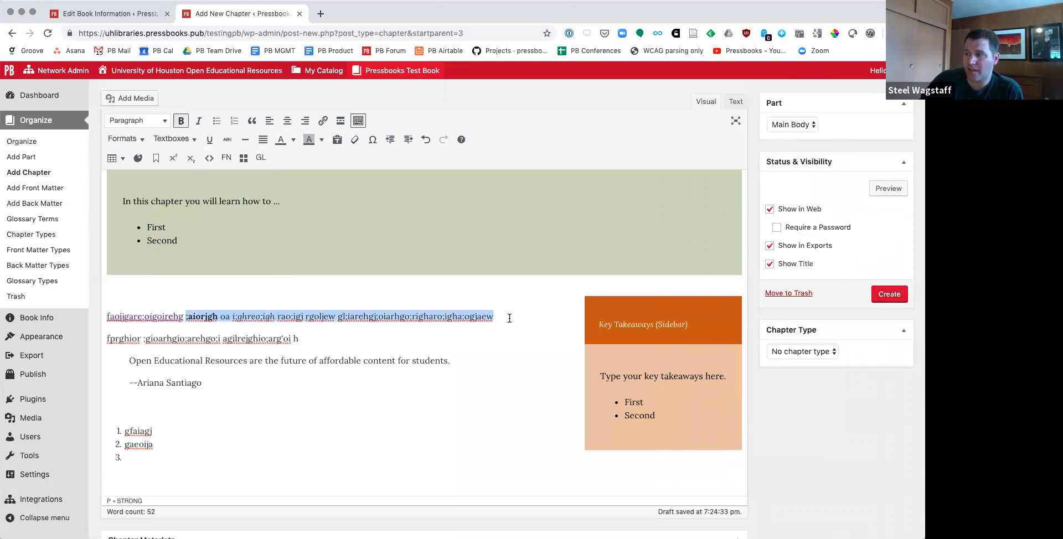
left_click(355, 142)
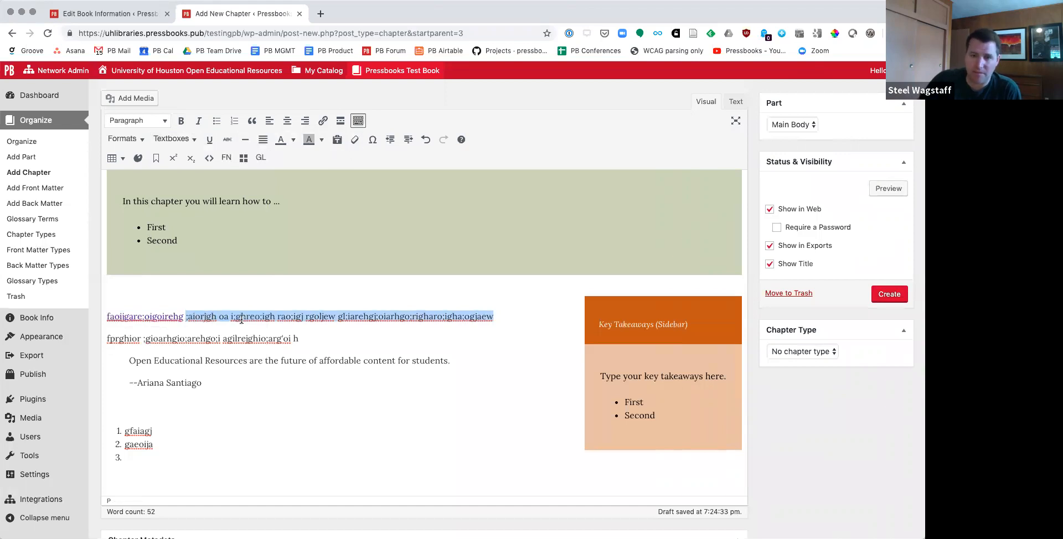
Step: Insert a table of three columns and two rows on a new line between the two placeholder paragraphs
left_click(458, 330)
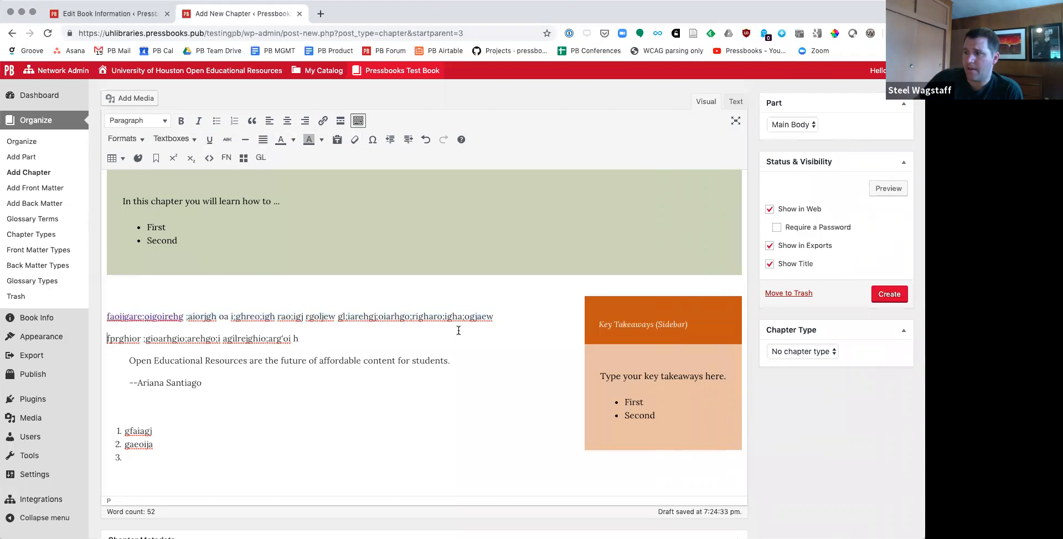
key("Return")
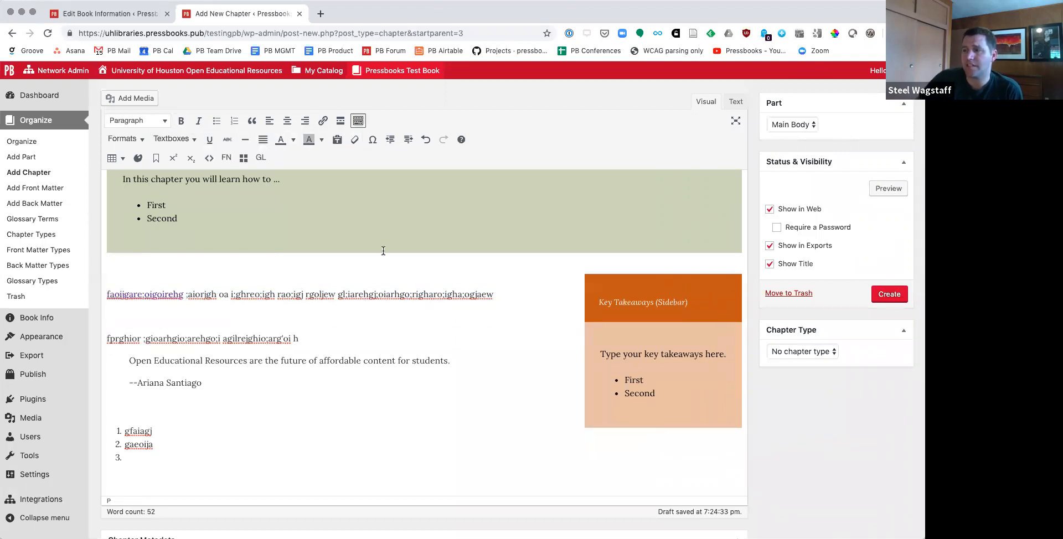
left_click(116, 159)
mouse_move(178, 177)
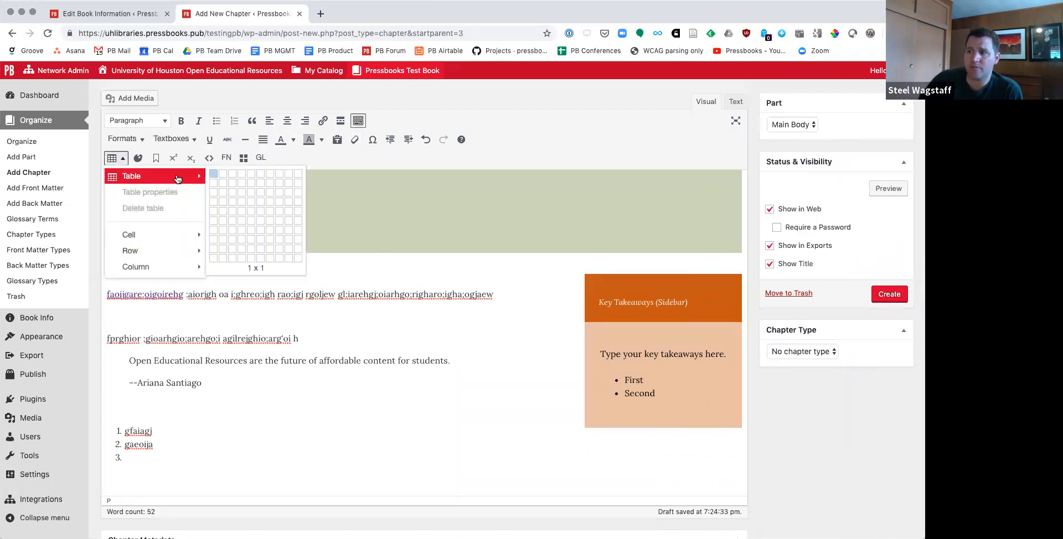
left_click(235, 186)
Step: Fill the table's first row with "dagerwgao;ij", "gewagwoiu", "gaegawou" and the second with "gewagweoiu", "gwargaoui", "oreaiuga;"
type("dagerwgao;ij")
key("Tab")
type("gewagwoiu")
key("Tab")
type("gaegawou")
key("Tab")
type("gewagweoiu")
key("Tab")
type("gwargaoui")
key("Tab")
type("oreaiuga;")
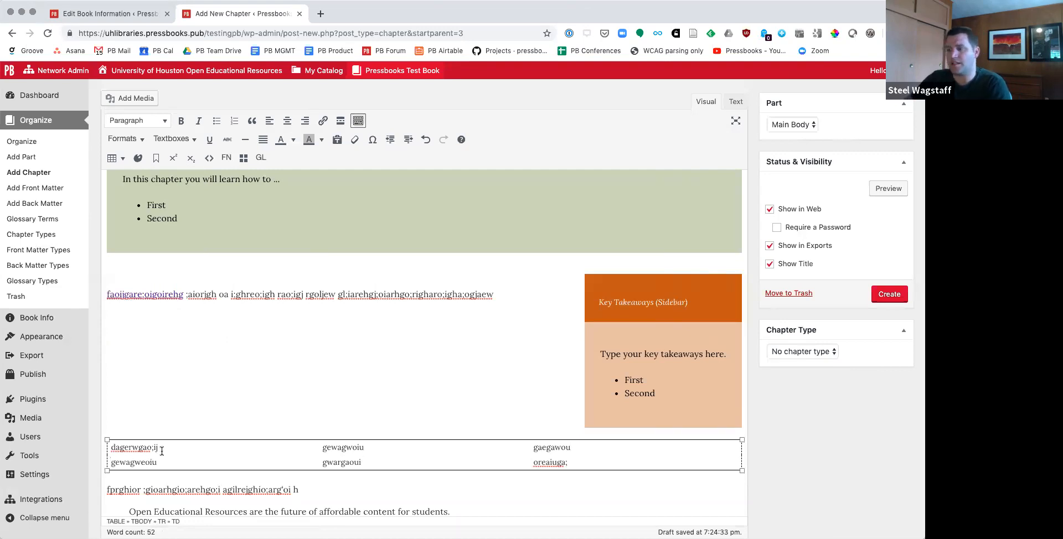
Step: Set the table's class to Shaded in its table properties
left_click(113, 159)
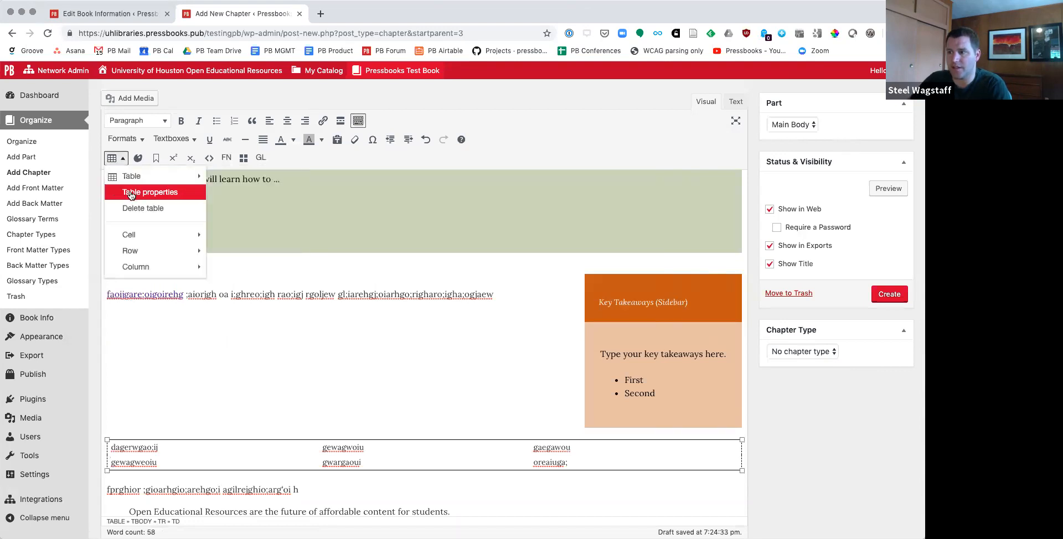
left_click(131, 194)
left_click(451, 344)
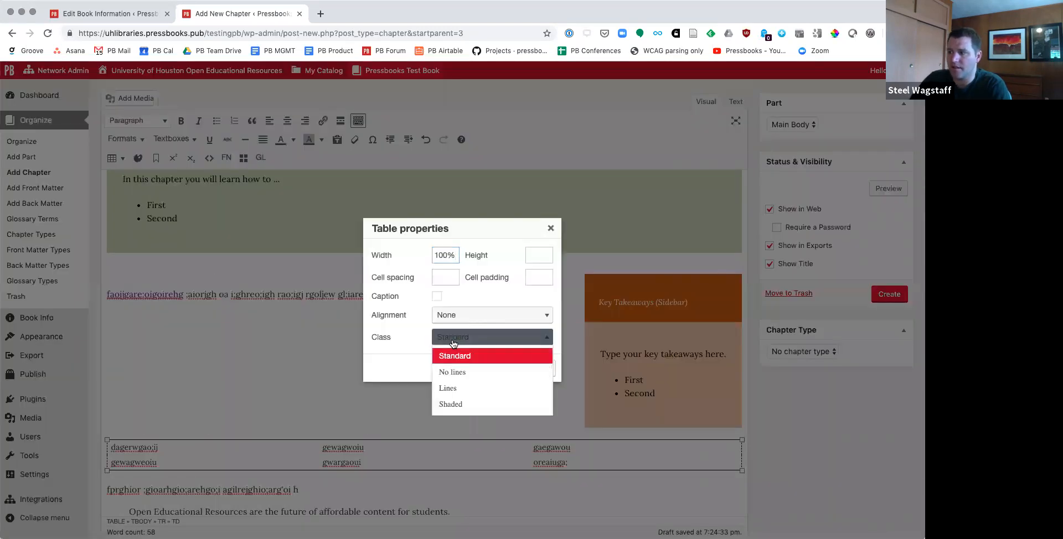
left_click(467, 398)
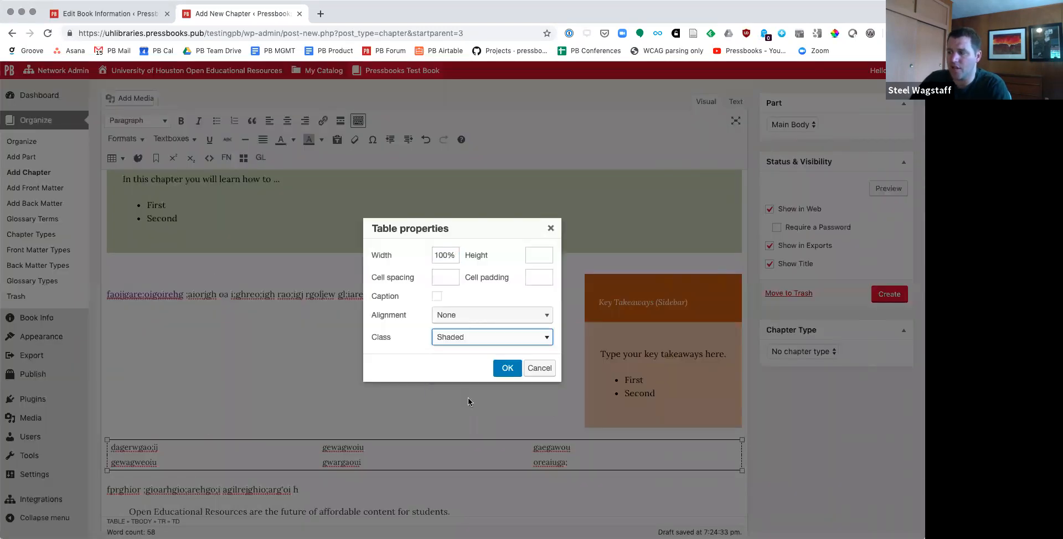
left_click(507, 368)
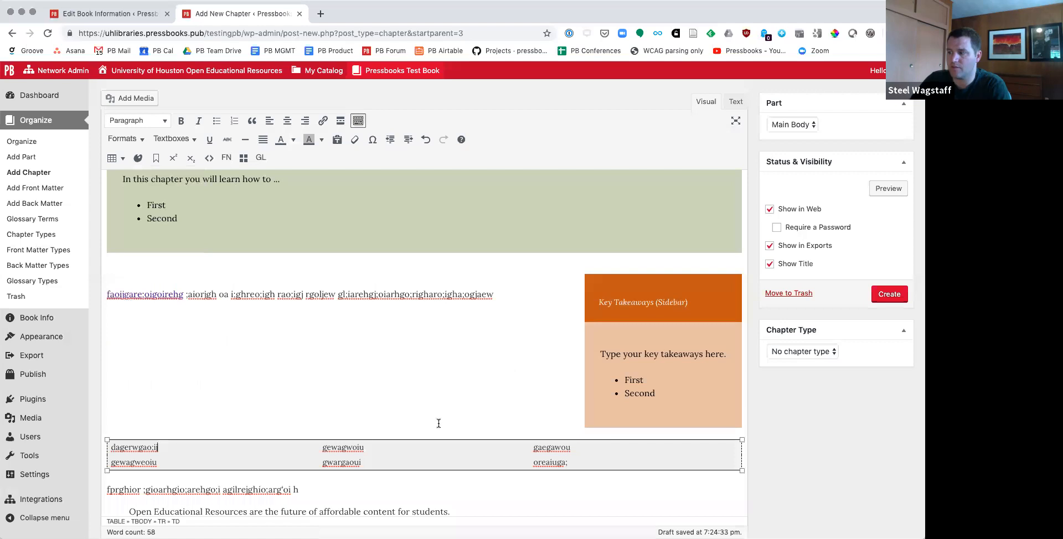
Step: Set the table's class to Lines in its table properties, keeping the alignment at None
left_click(114, 158)
left_click(131, 192)
left_click(471, 339)
left_click(485, 381)
left_click(479, 322)
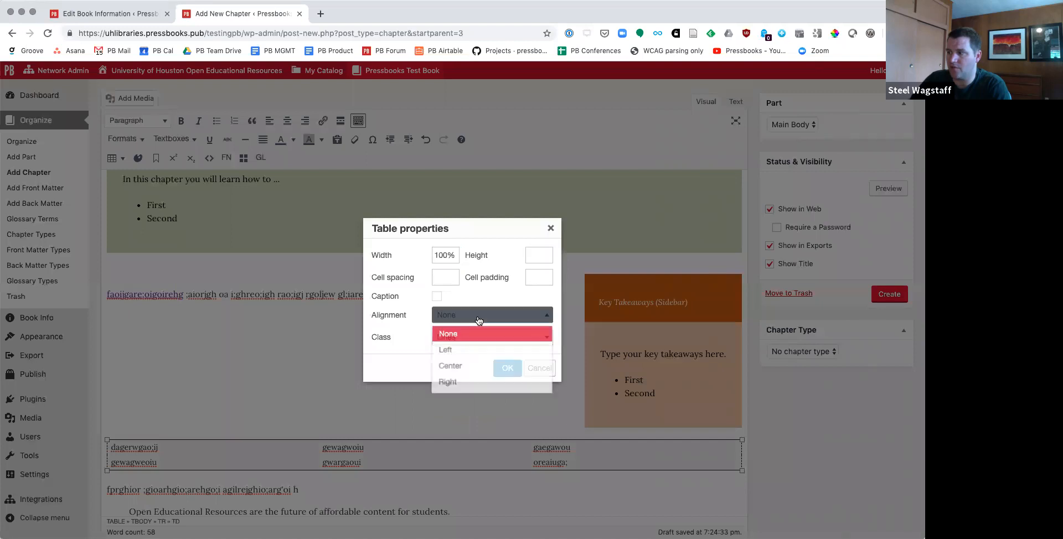
left_click(410, 272)
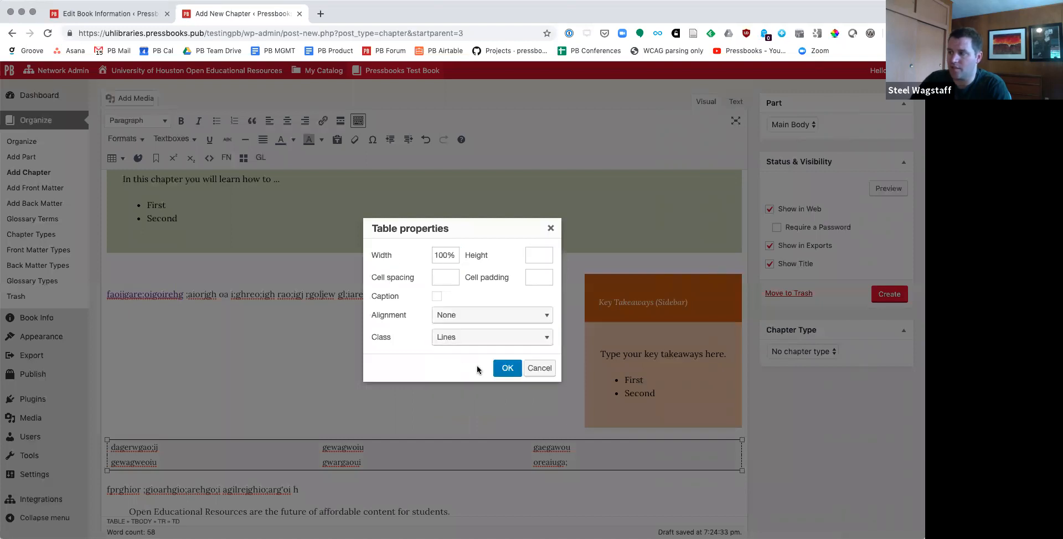
left_click(504, 368)
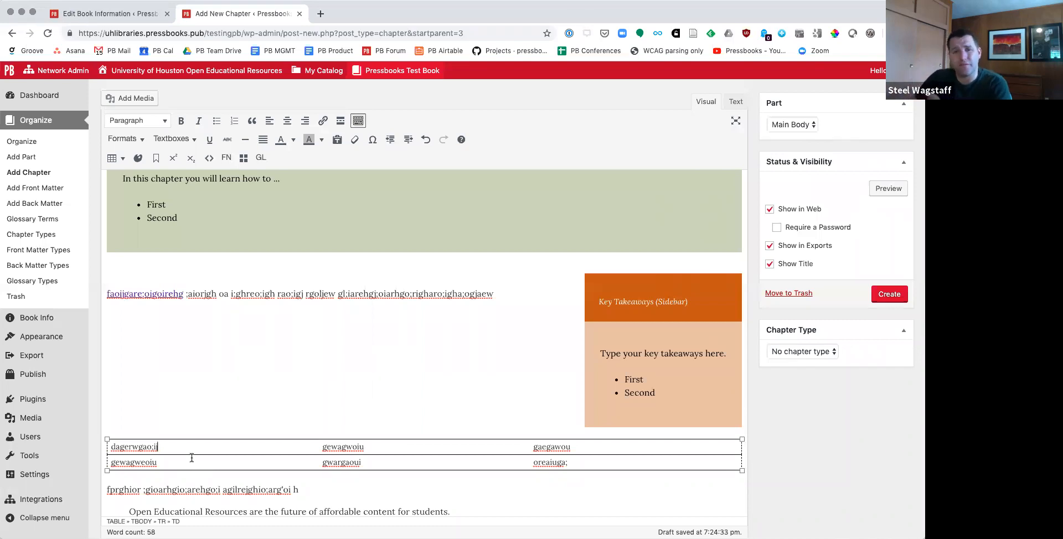
left_click(172, 476)
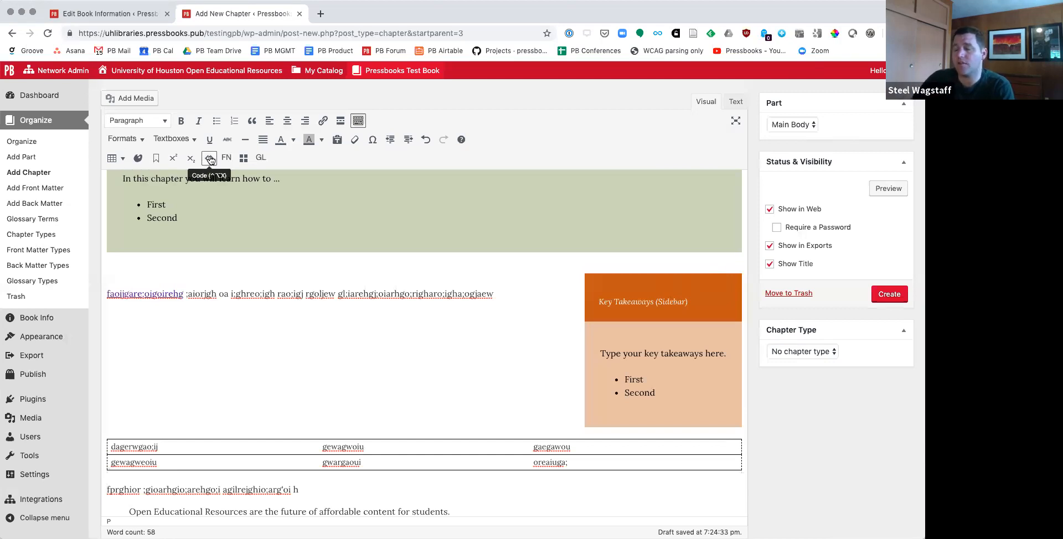
Step: Add the line "<h2>This is a second level heading in HTML</h2>" above the block quote and format it as code
scroll(236, 349, "down", 5)
left_click(455, 268)
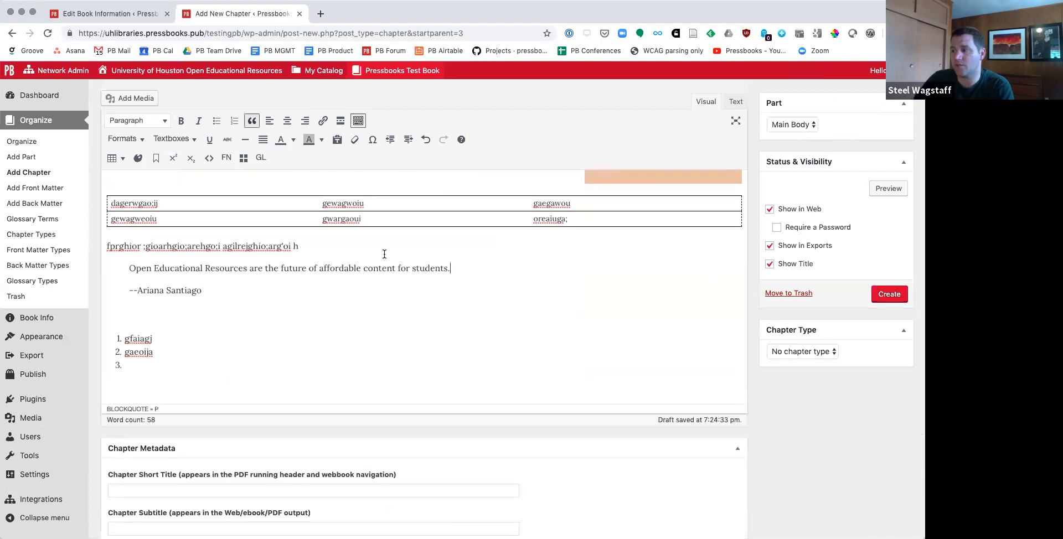
key("Up")
key("Return")
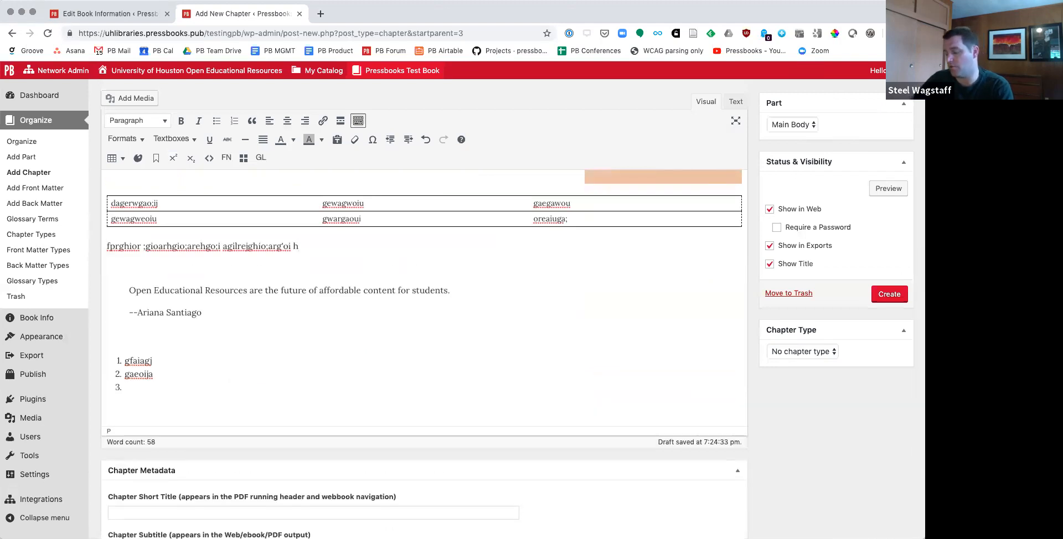
type("<h2>This")
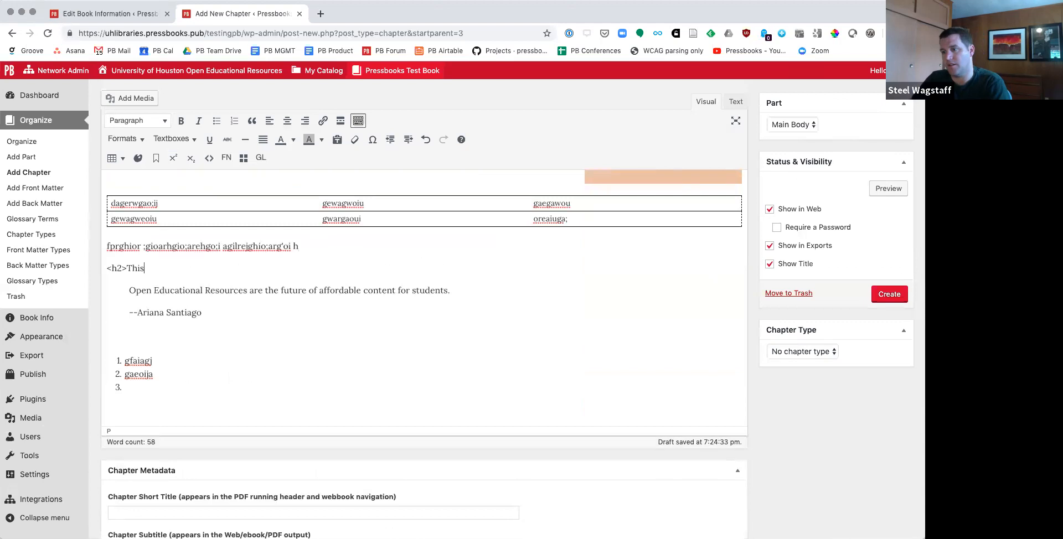
type(" is a second leael heading in HTML</h2>")
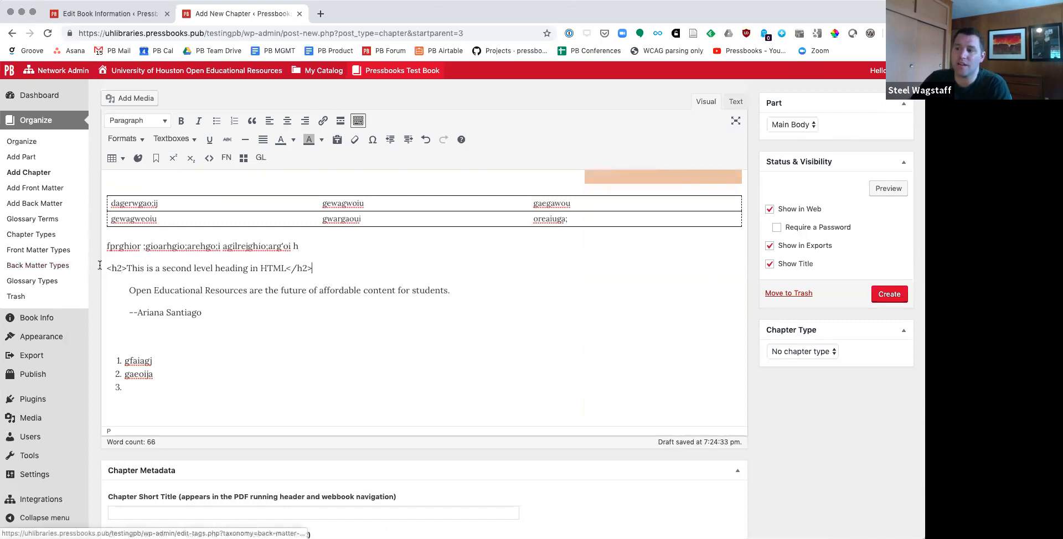
left_click(324, 268, "shift")
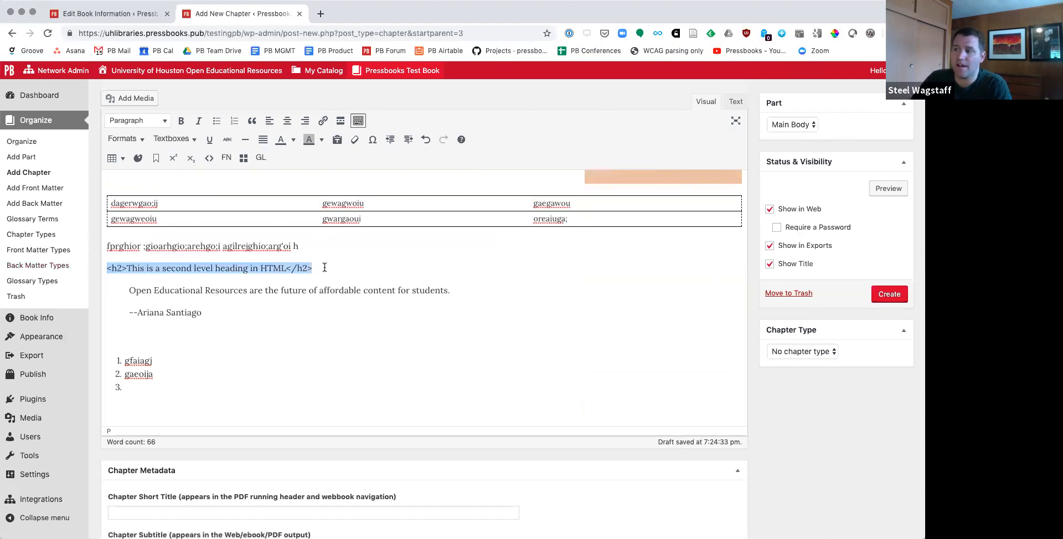
left_click(213, 158)
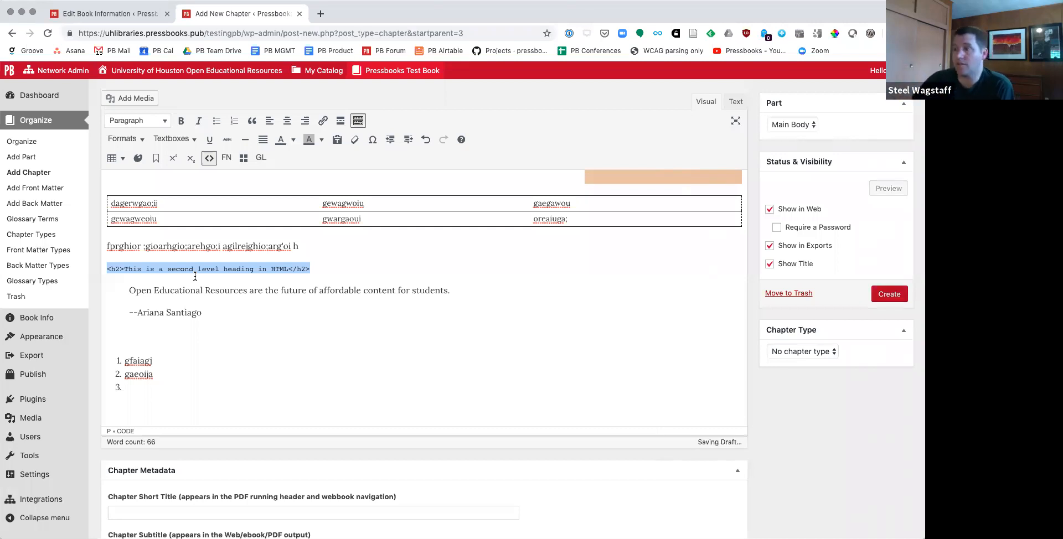
Step: Insert a footnote reading "I am a footnote!" at the end of the second placeholder paragraph
left_click(298, 247)
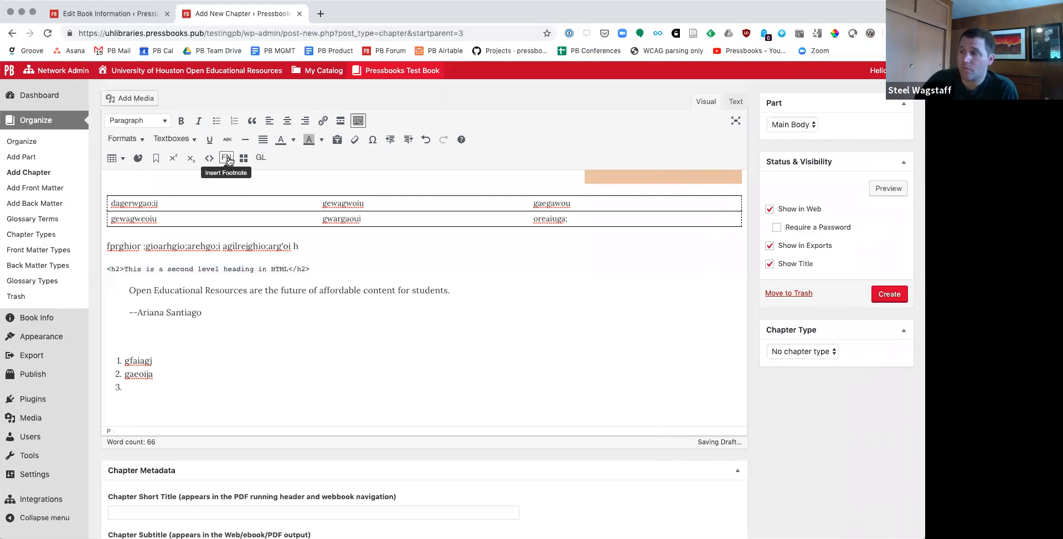
left_click(229, 160)
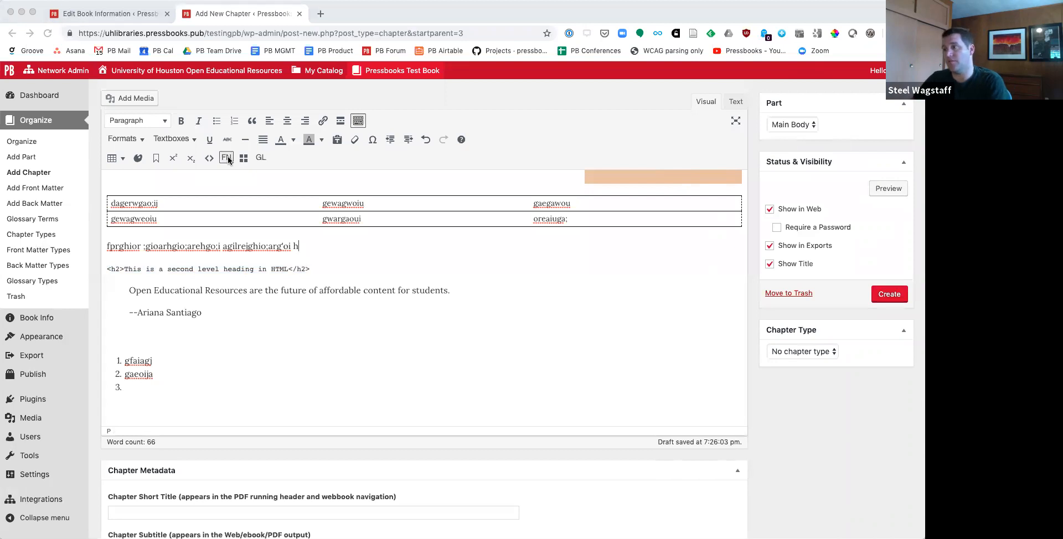
key("Return")
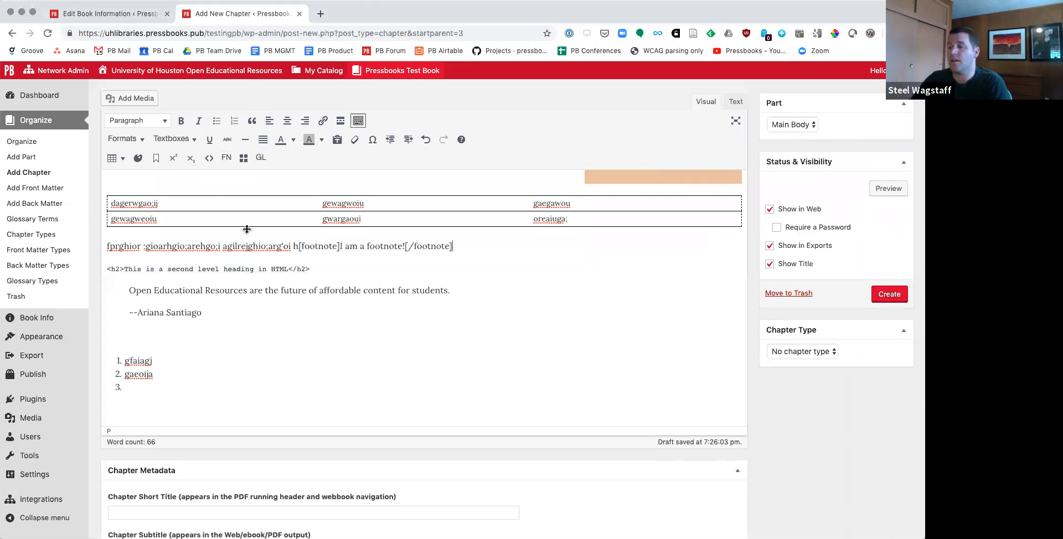
left_click_drag(300, 245, 402, 244)
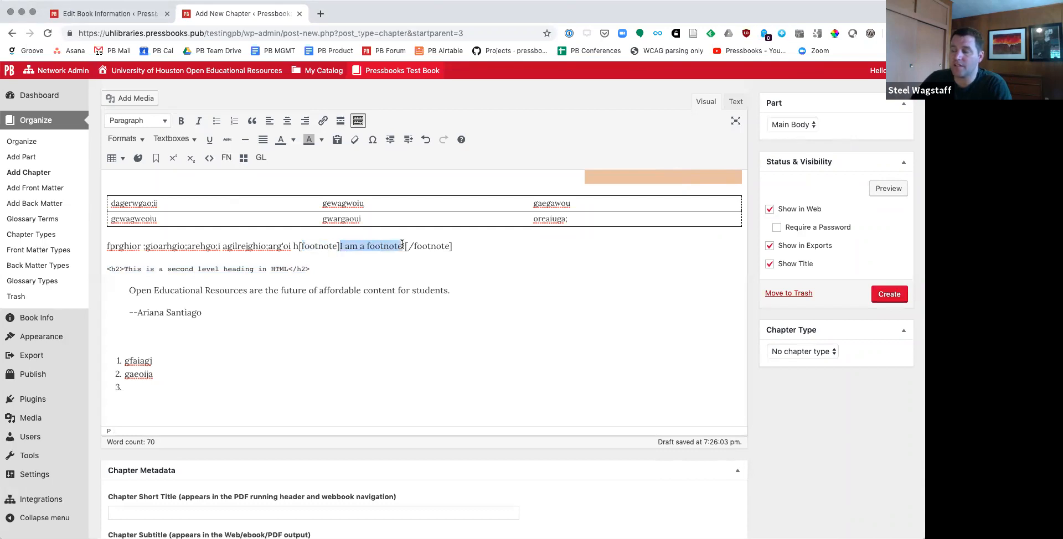
left_click(360, 248)
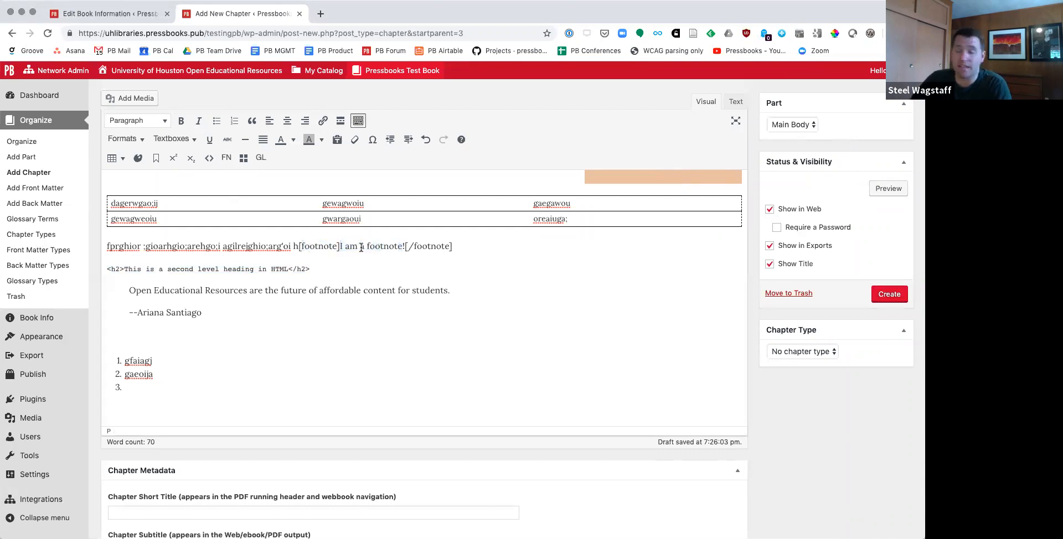
Step: Link the word "footnote" inside the footnote text to google.com
left_click_drag(367, 244, 401, 243)
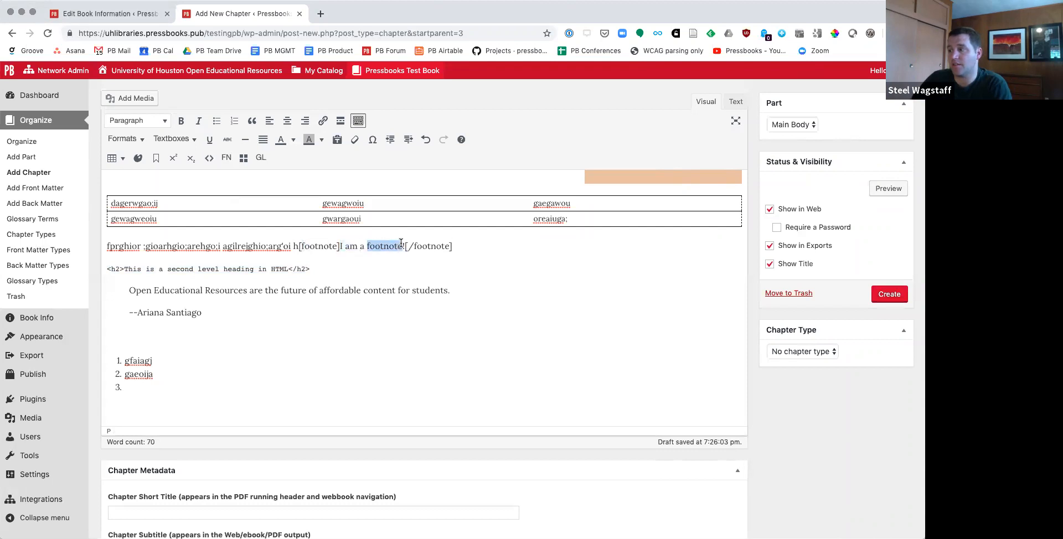
left_click(323, 122)
type("google.com")
key("Return")
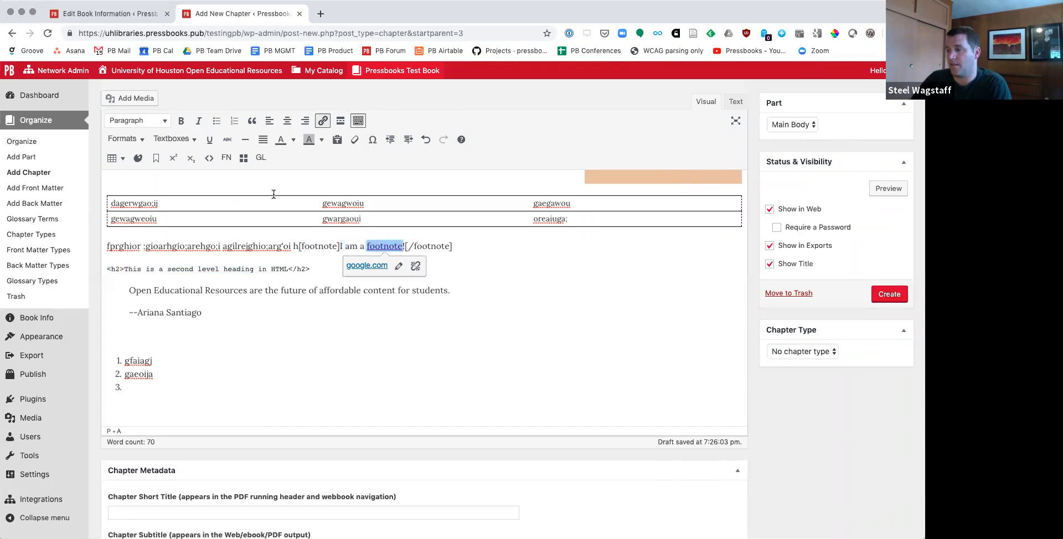
Step: Create and insert a glossary term for "Open Educational Resources" in the block quote, with the description "OER = free + permissions."
left_click(321, 270)
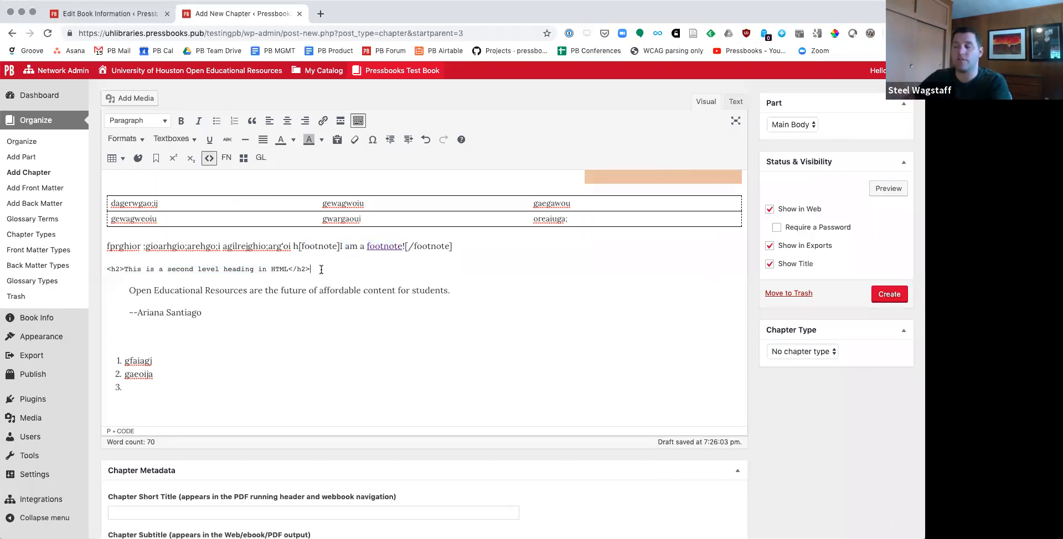
key("Right")
key("Down")
key("Down")
key("Down")
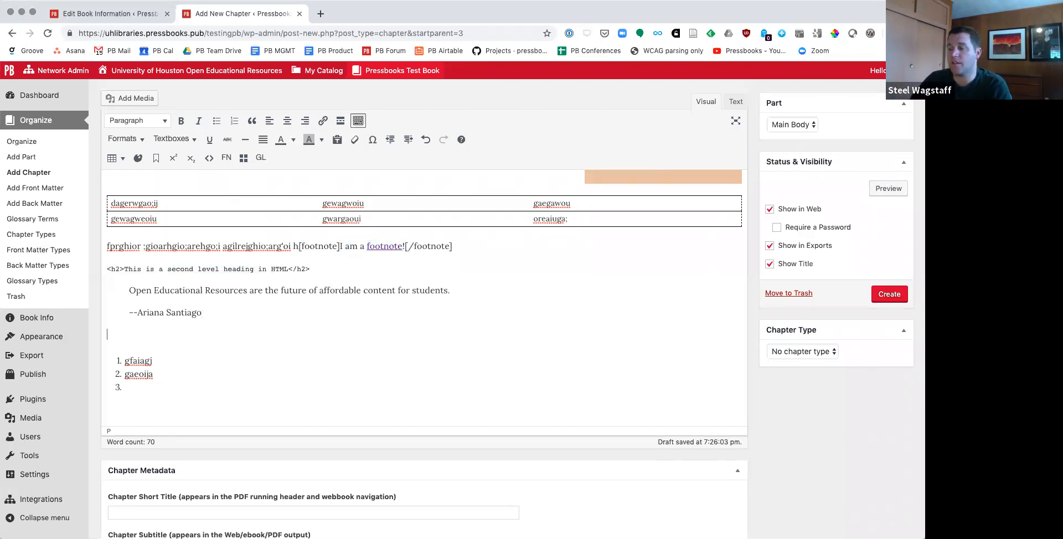
scroll(298, 314, "up", 1)
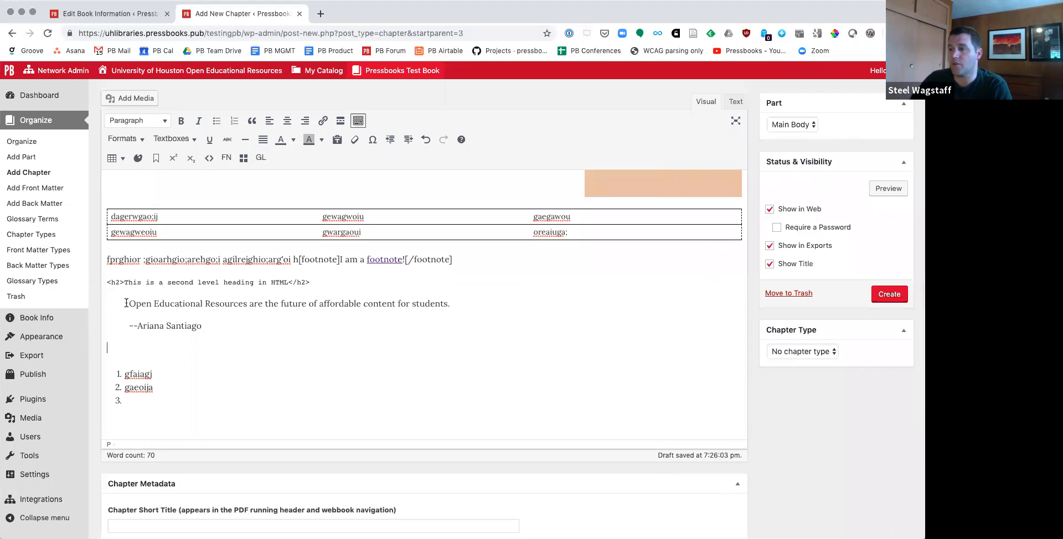
left_click_drag(129, 302, 247, 299)
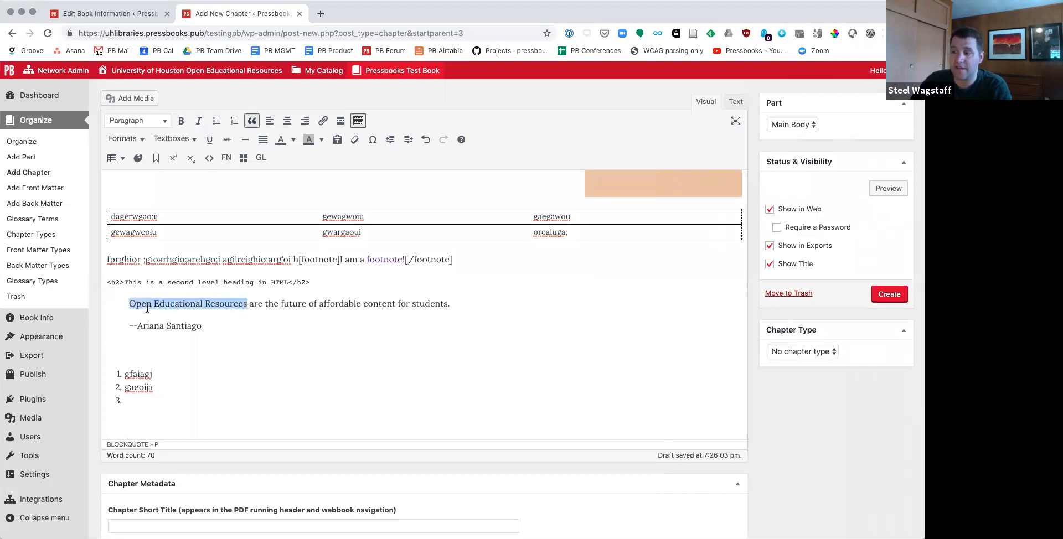
left_click(261, 159)
left_click(447, 318)
type("OER")
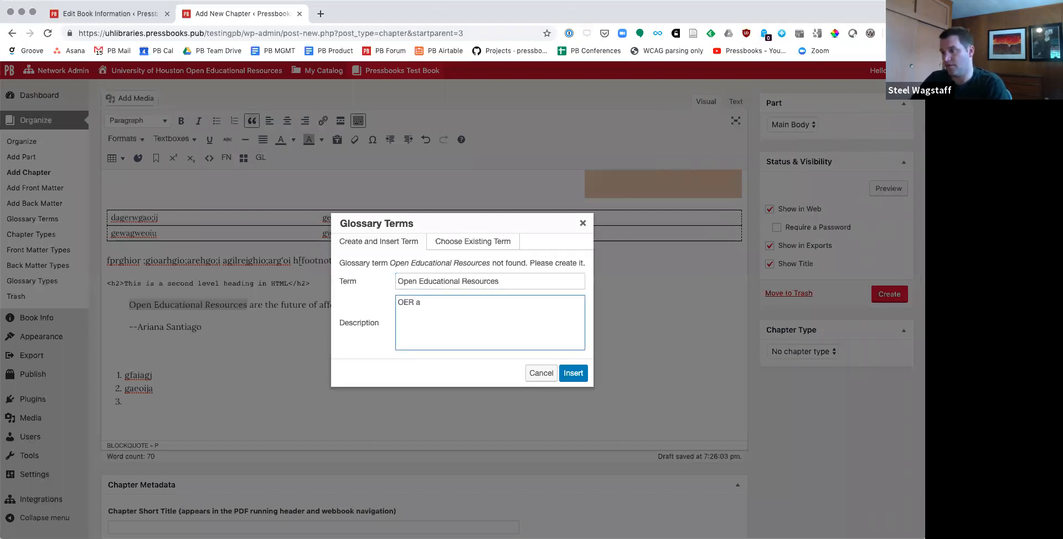
type(" = free + permissions.")
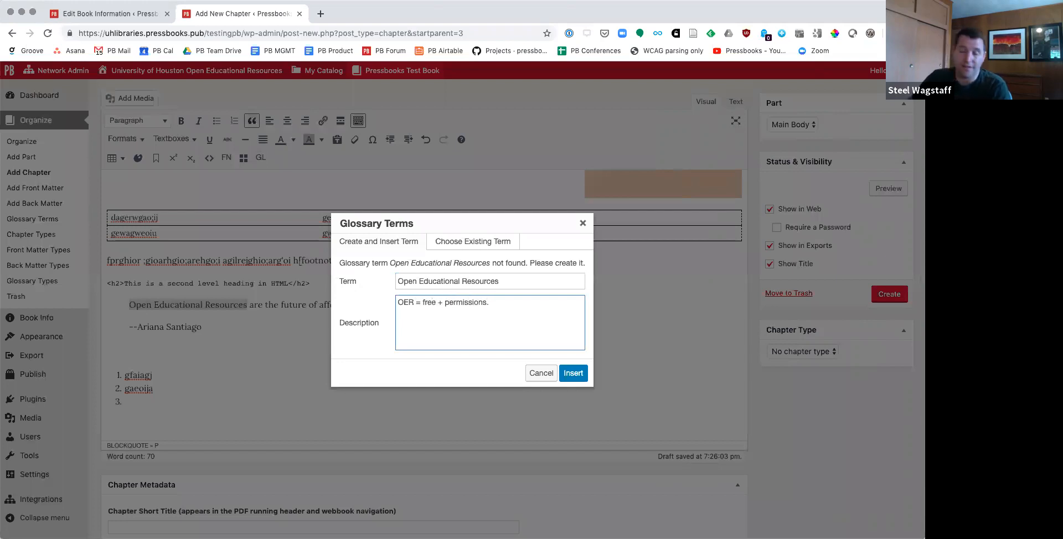
left_click(574, 373)
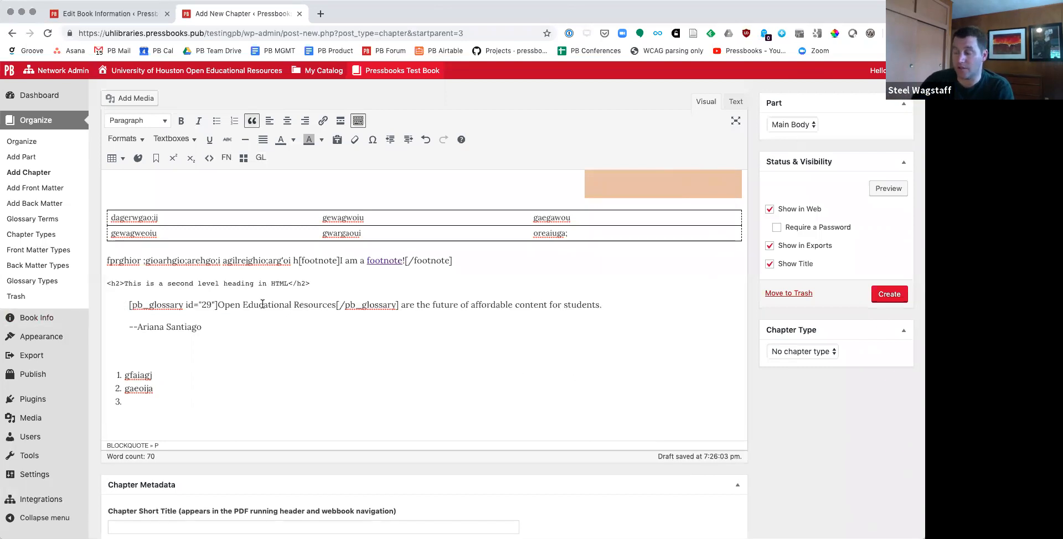
Step: Open the "Shortcodes in Pressbooks" video from the Pressbooks YouTube channel in a new browser tab, pause it and copy its address
left_click(253, 345)
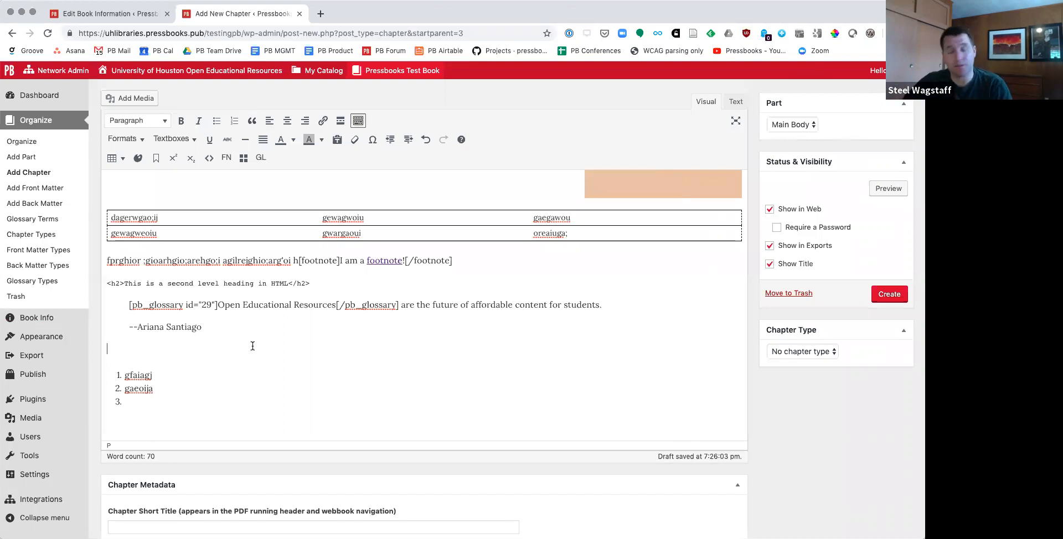
key("super+t")
type("youtube.com/user/pressbooks")
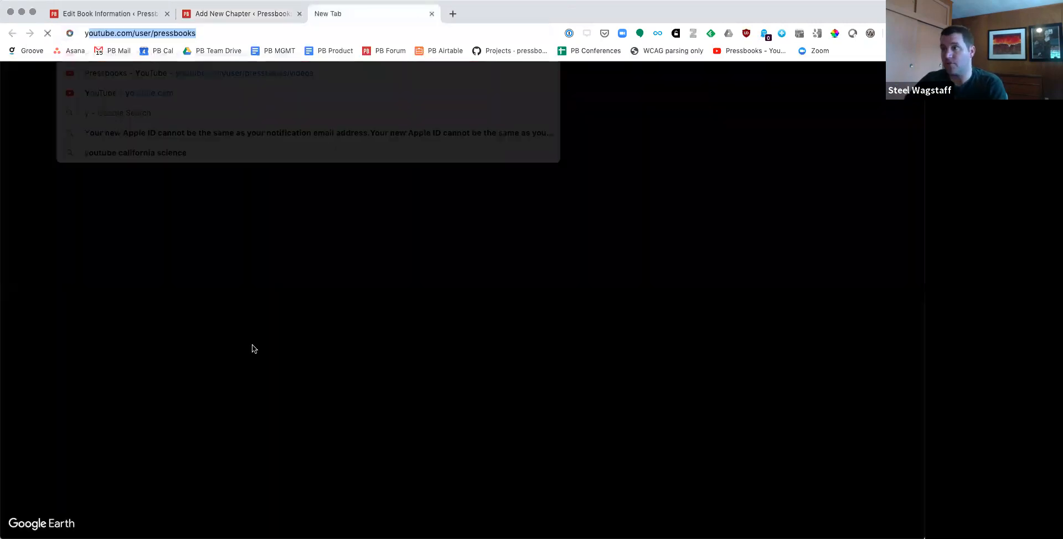
key("Return")
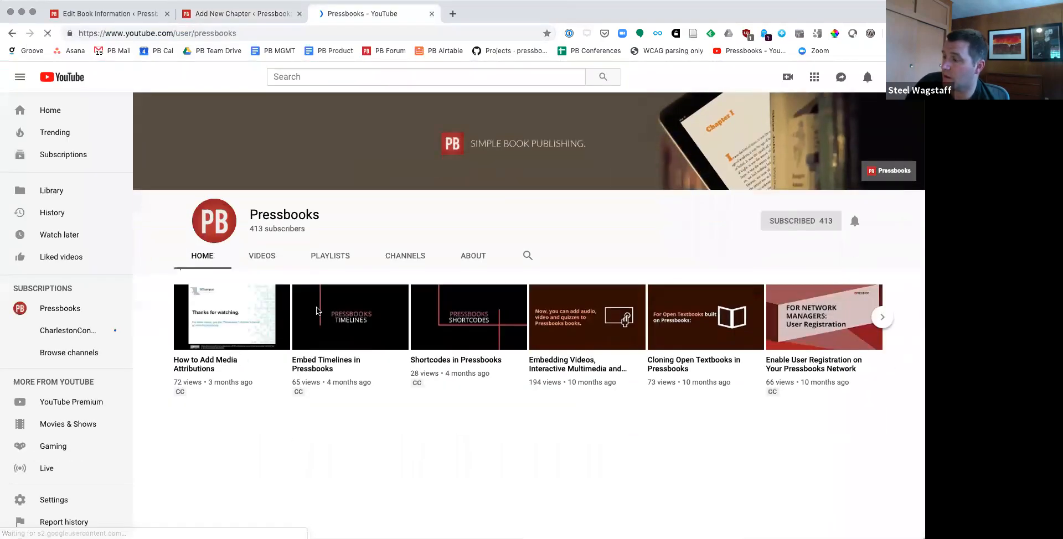
left_click(473, 341)
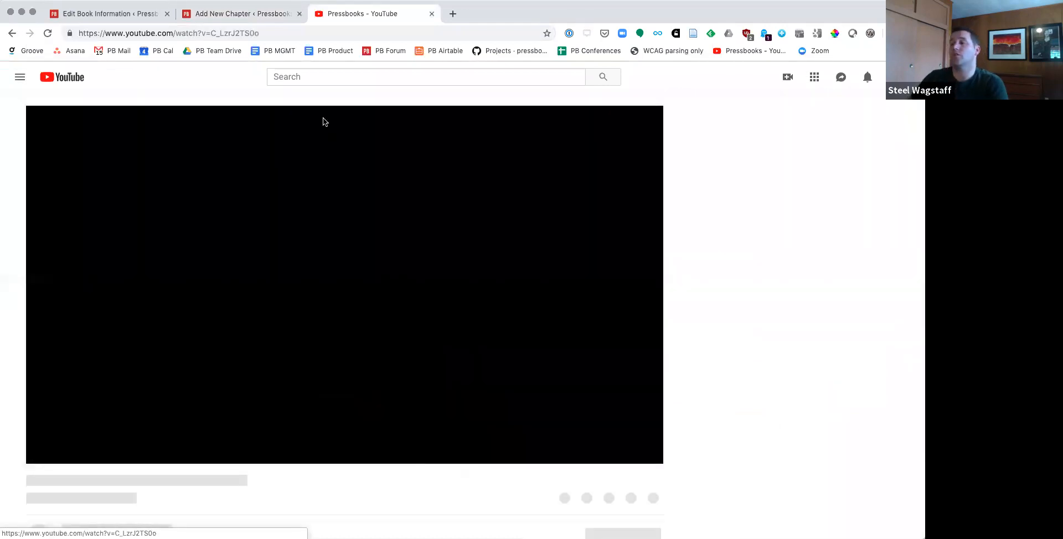
left_click(248, 33)
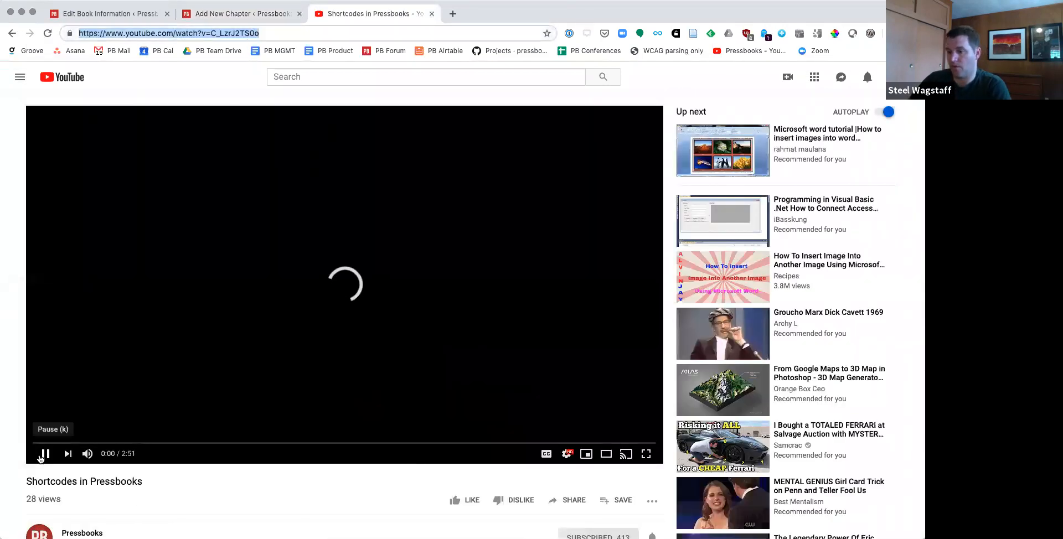
left_click(45, 453)
left_click(257, 33)
key("super+c")
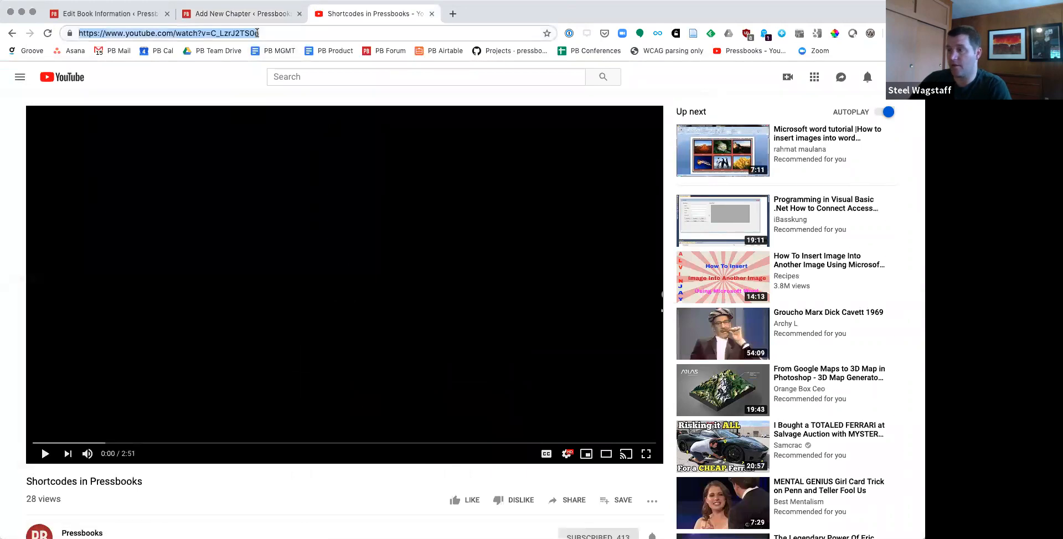
Step: Embed the copied YouTube video in the empty paragraph below the block quote of the chapter
left_click(243, 13)
key("super+v")
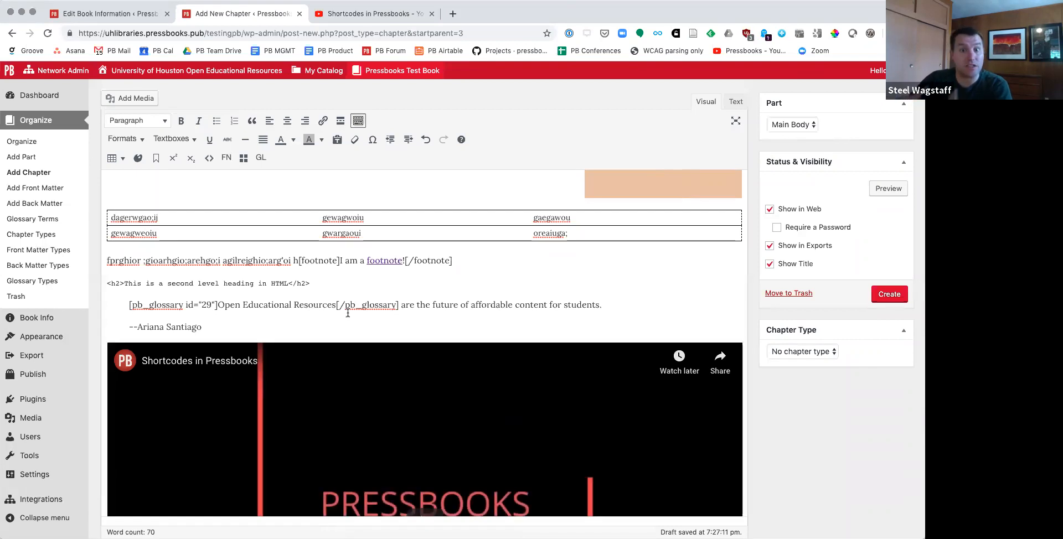
scroll(347, 313, "down", 4)
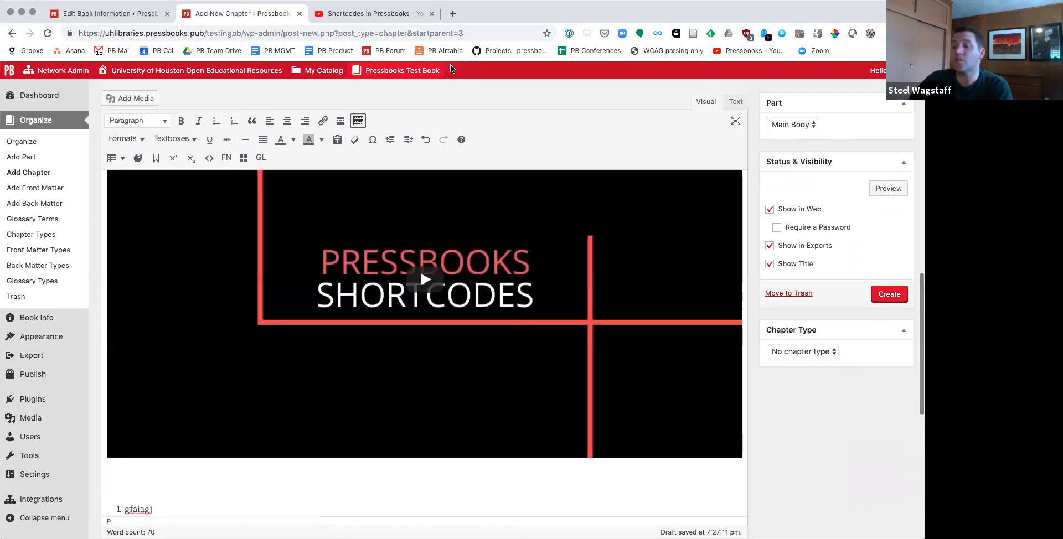
Step: Open the Earth Science simulations on the PhET website and launch Balloons and Static Electricity
left_click(368, 13)
type("phet")
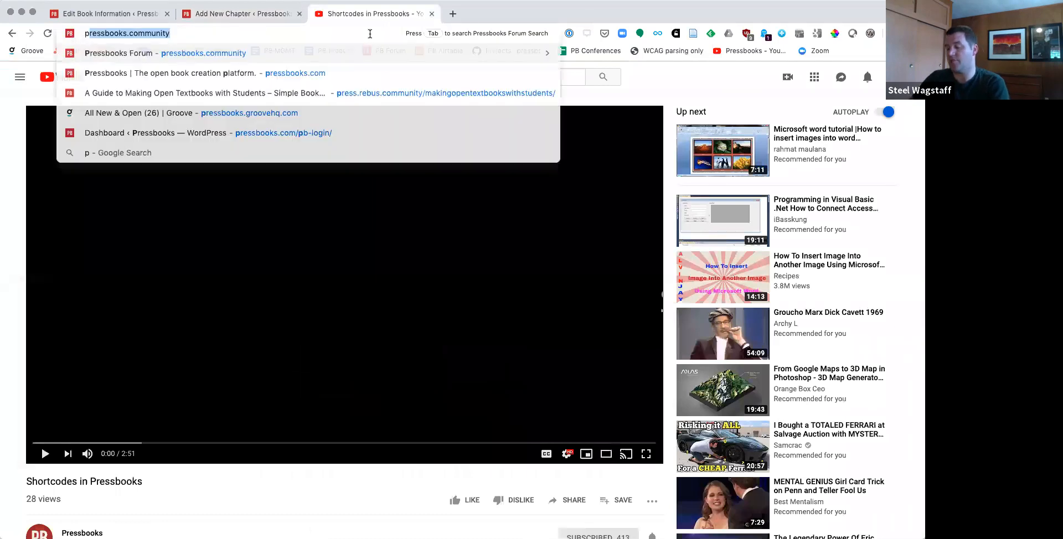
key("Down")
key("Down")
key("Down")
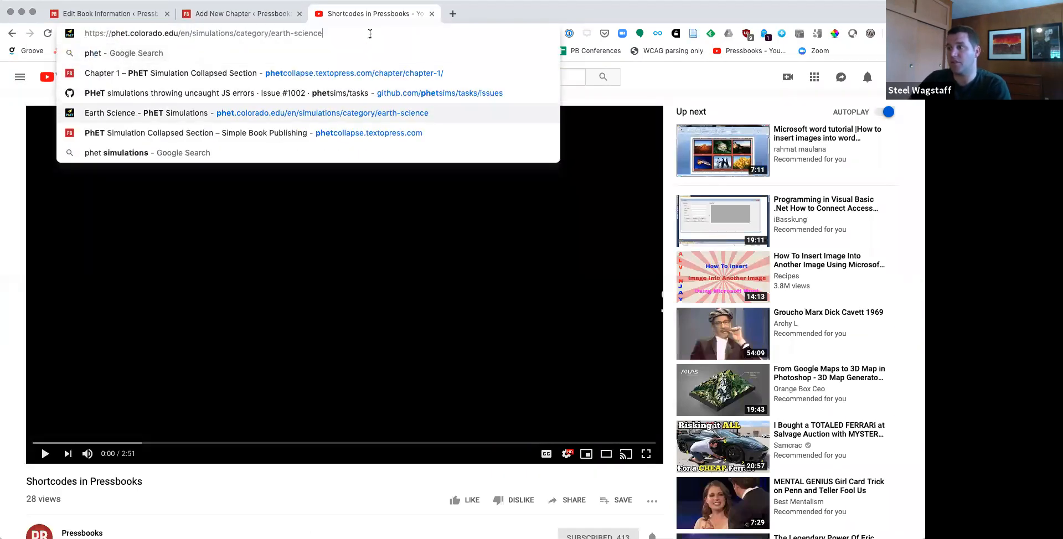
key("Return")
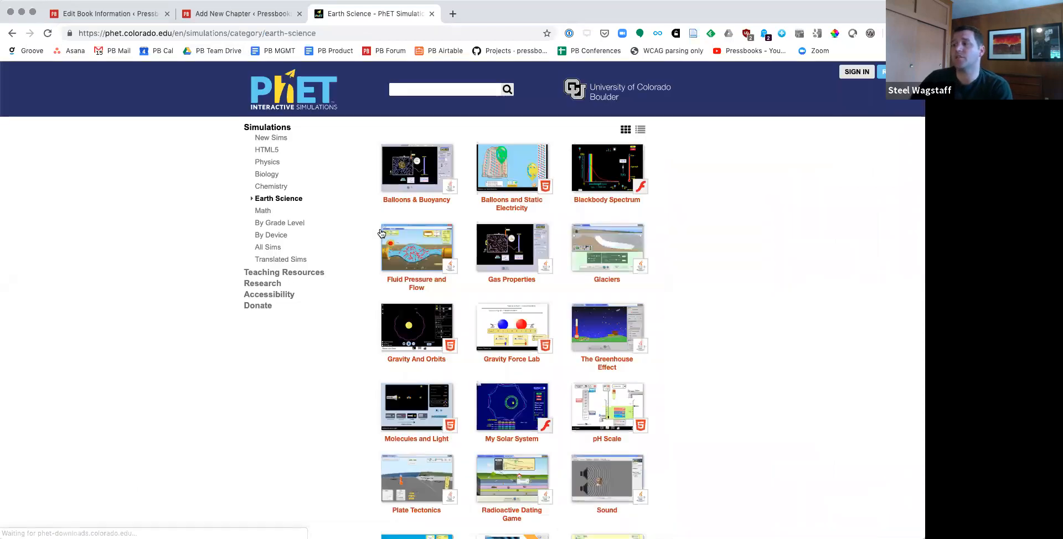
left_click(499, 207)
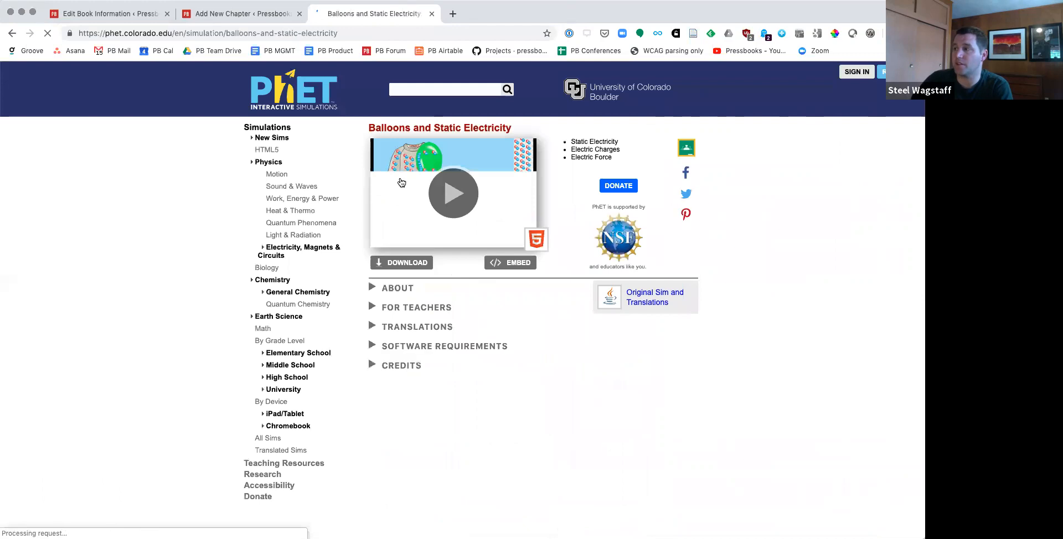
left_click(392, 193)
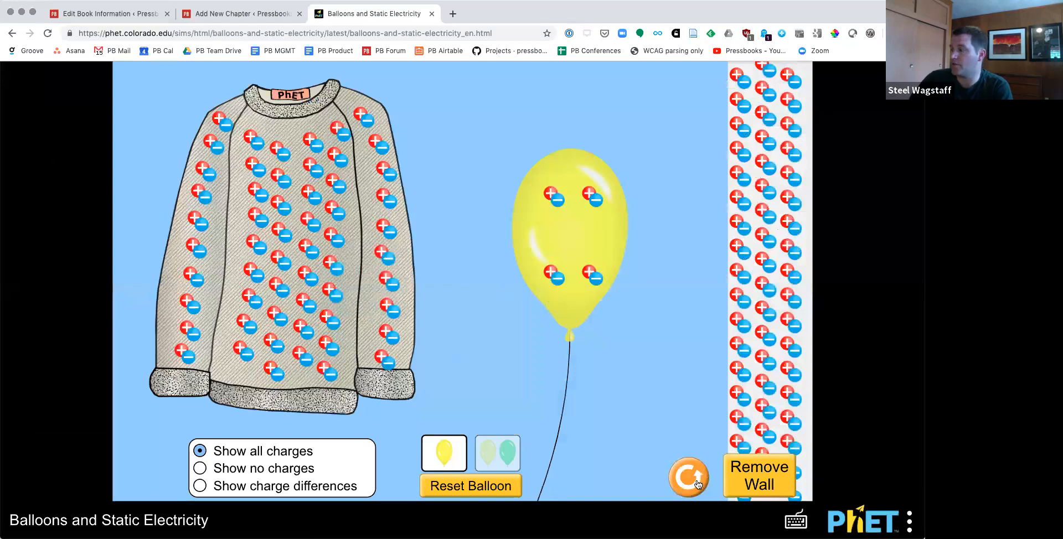
Step: Try out the simulation with two balloons, toggling the wall and the charge display and moving the green balloon onto the sweater
left_click(769, 475)
left_click(768, 474)
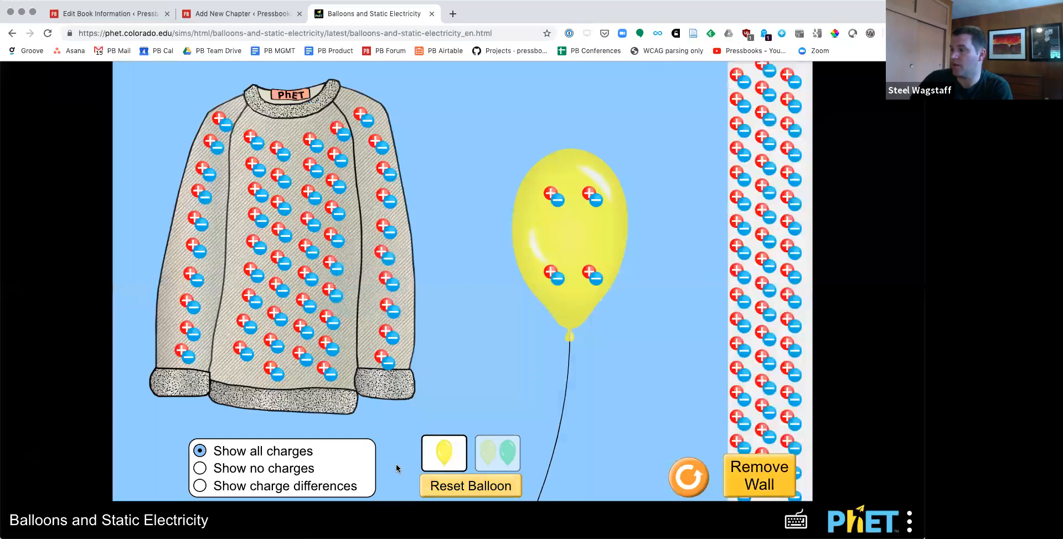
left_click(497, 453)
left_click(256, 471)
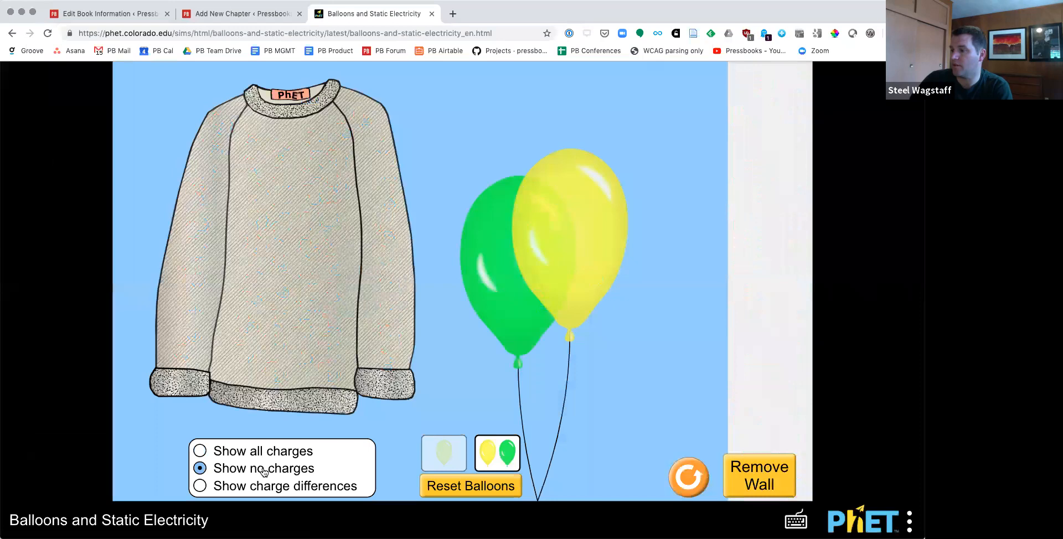
left_click(249, 451)
left_click_drag(526, 227, 394, 160)
Step: Copy the simulation's address and embed it in the chapter on a new line below the YouTube video
left_click(363, 33)
key("super+c")
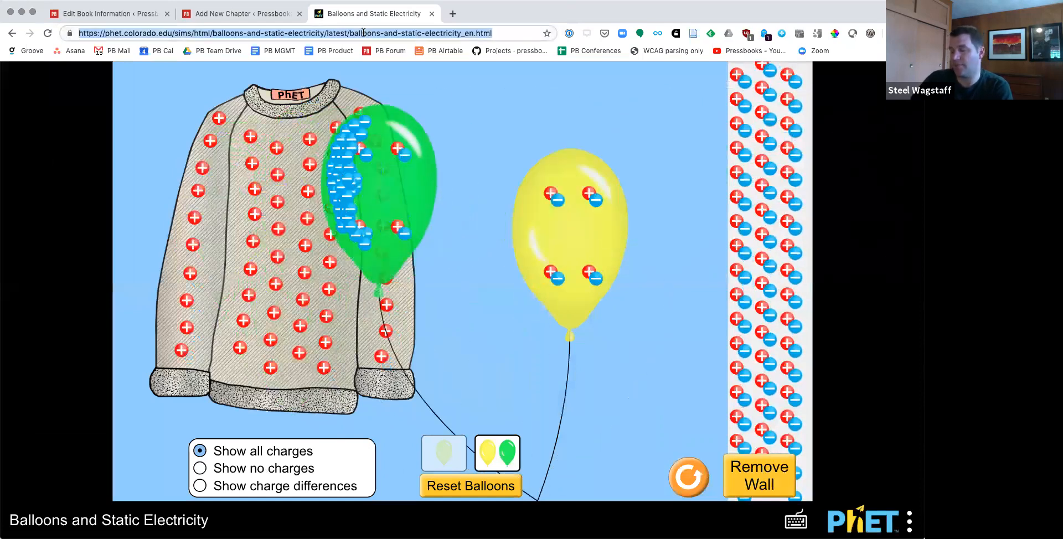
left_click(250, 14)
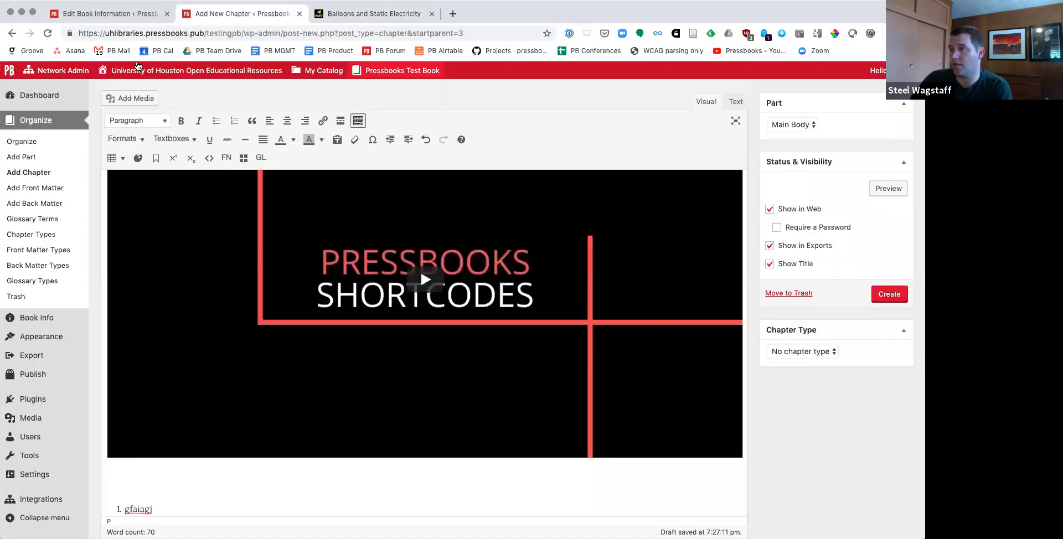
left_click(634, 376)
key("Return")
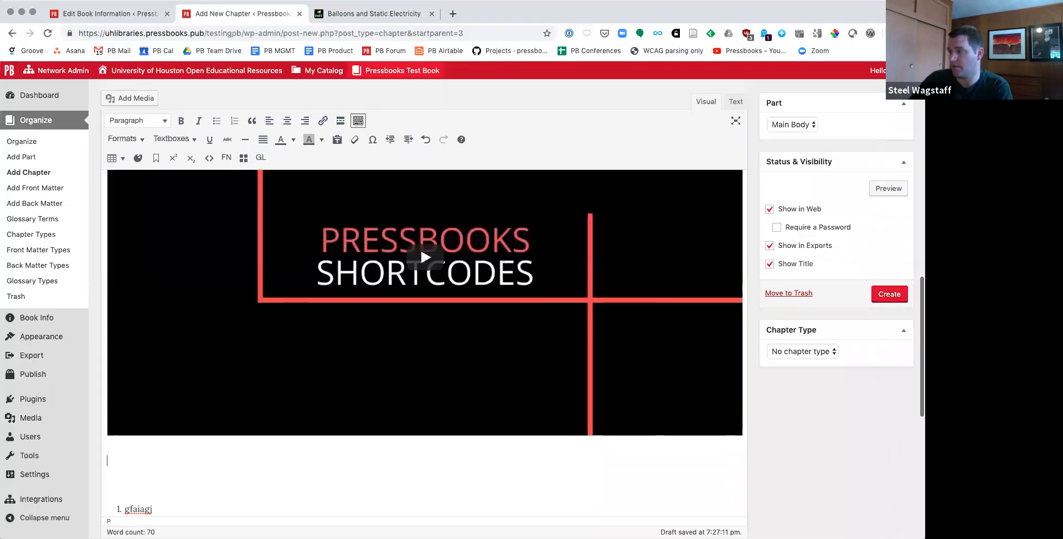
key("super+v")
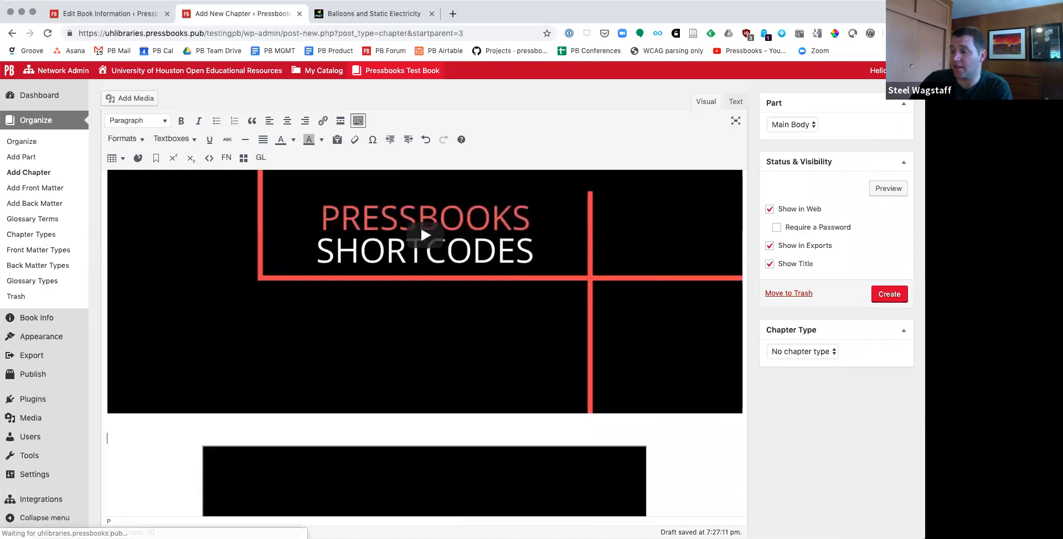
scroll(438, 277, "down", 5)
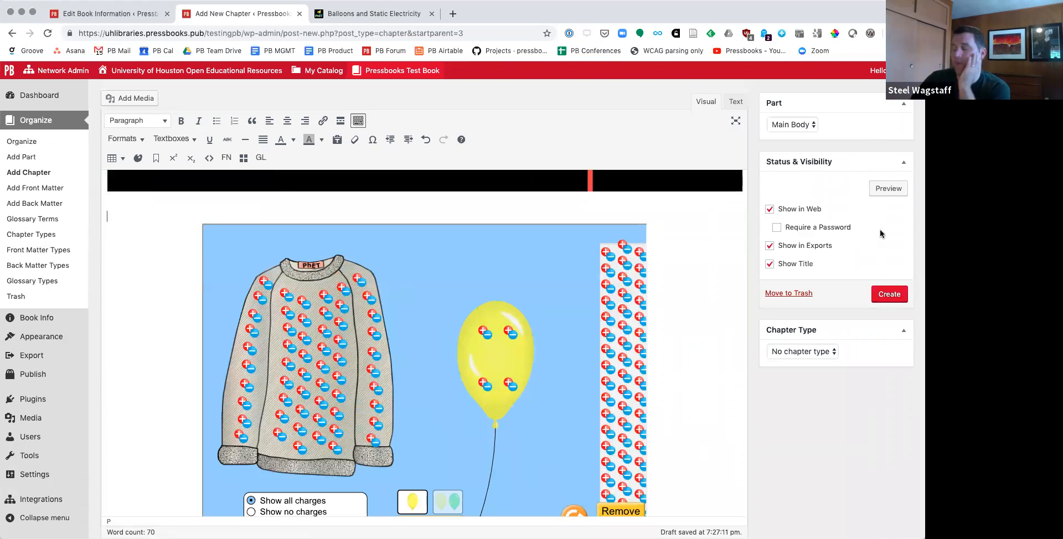
Step: Create the chapter and open its web preview
left_click(890, 295)
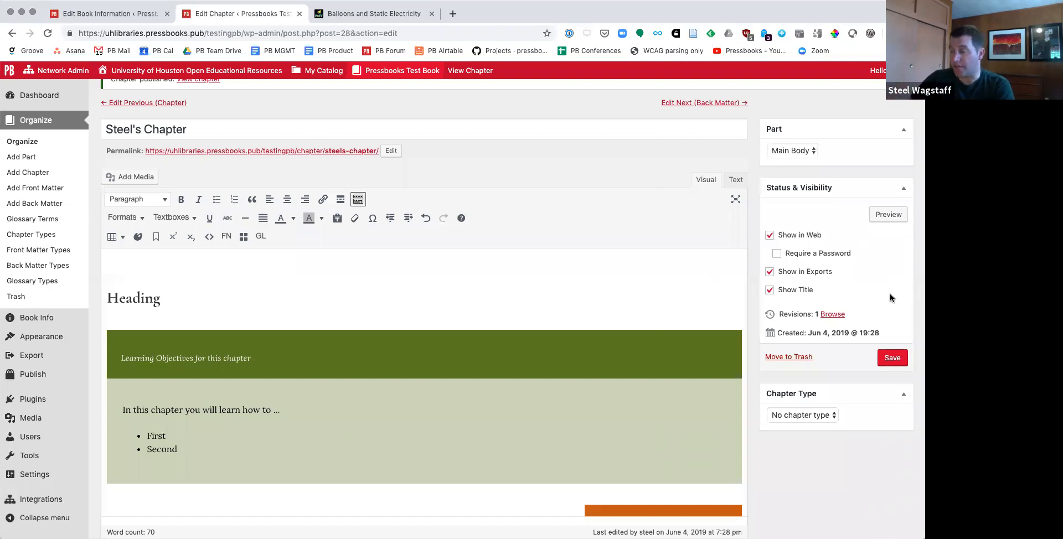
scroll(510, 221, "up", 2)
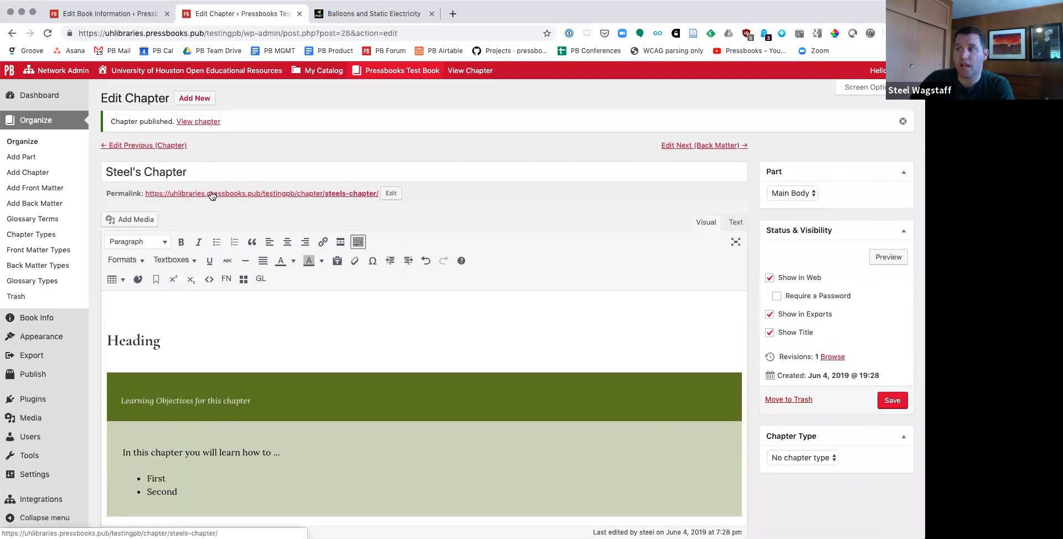
left_click(886, 257)
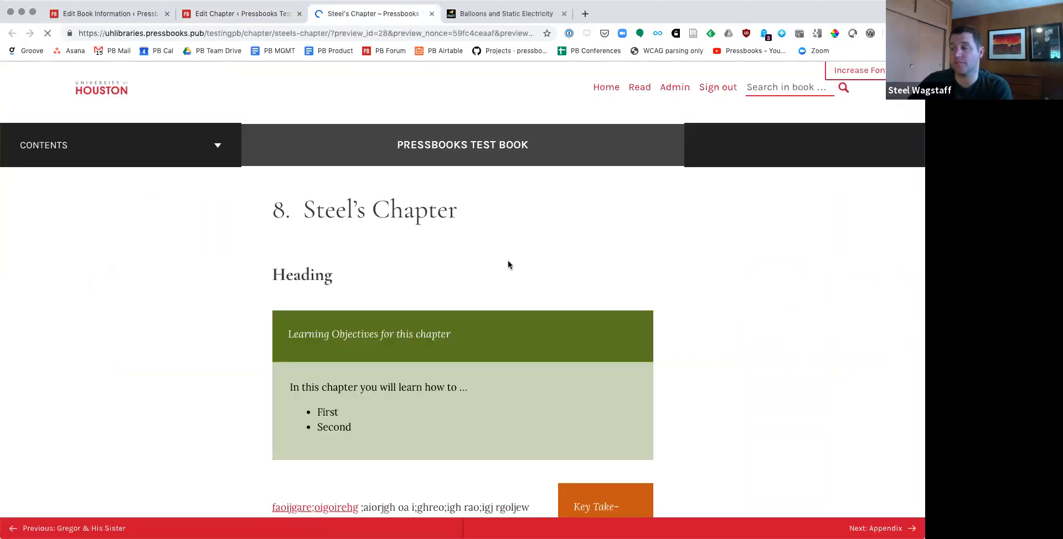
Step: Review the previewed chapter's title, heading, textboxes and table, and follow the footnote marker to its note
scroll(266, 182, "down", 1)
left_click_drag(273, 181, 485, 187)
left_click_drag(272, 249, 339, 247)
scroll(332, 233, "down", 3)
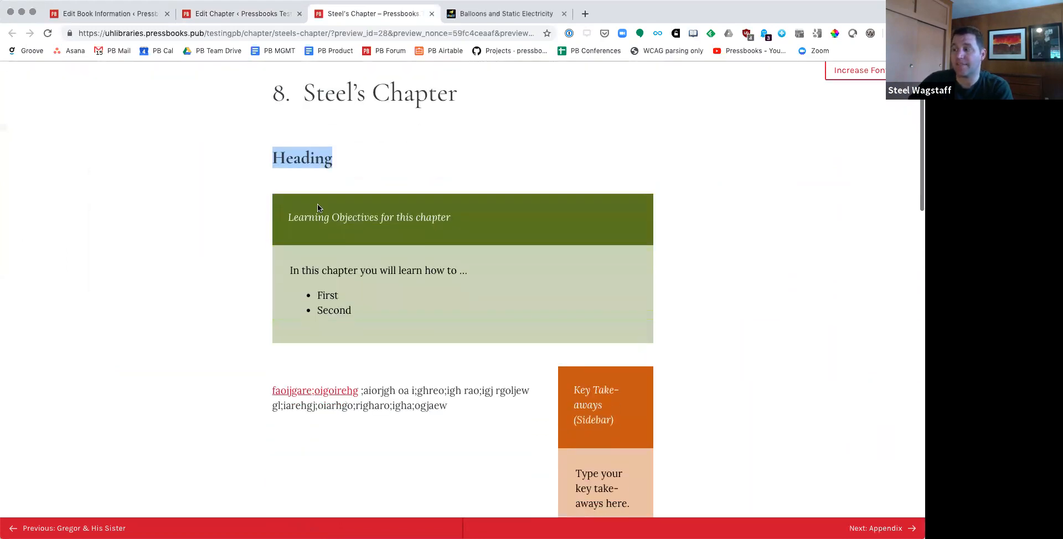
scroll(306, 251, "down", 5)
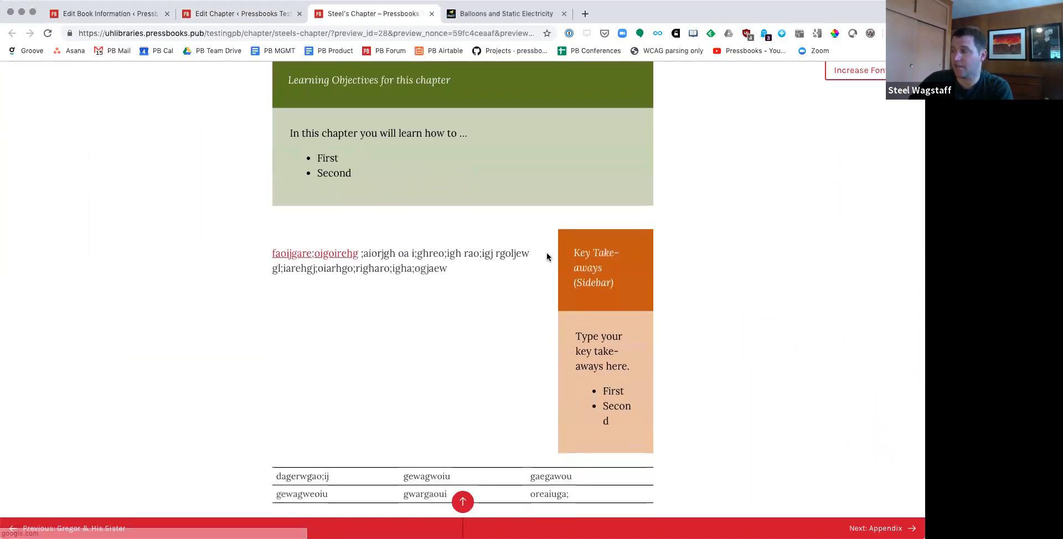
scroll(595, 329, "down", 7)
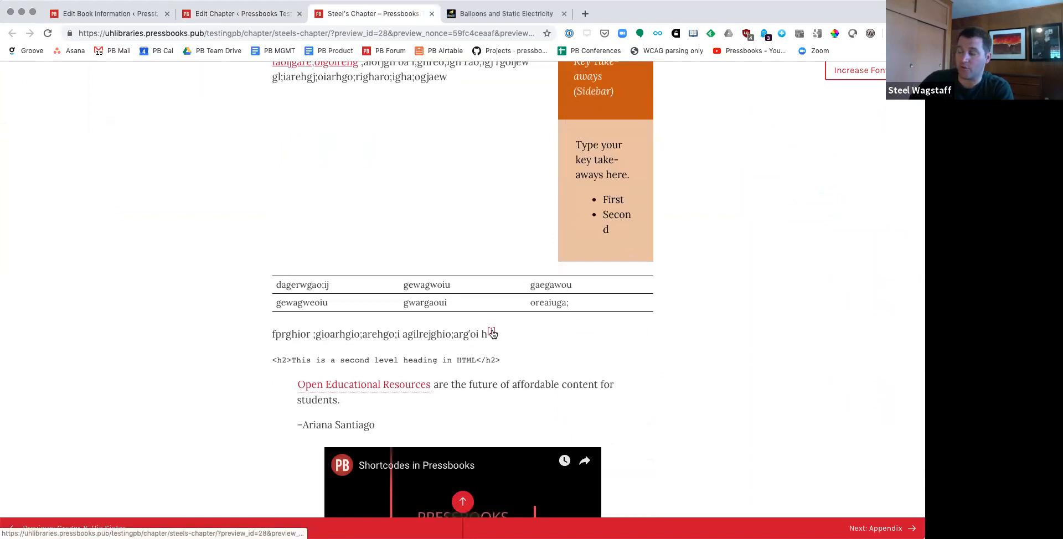
mouse_move(492, 334)
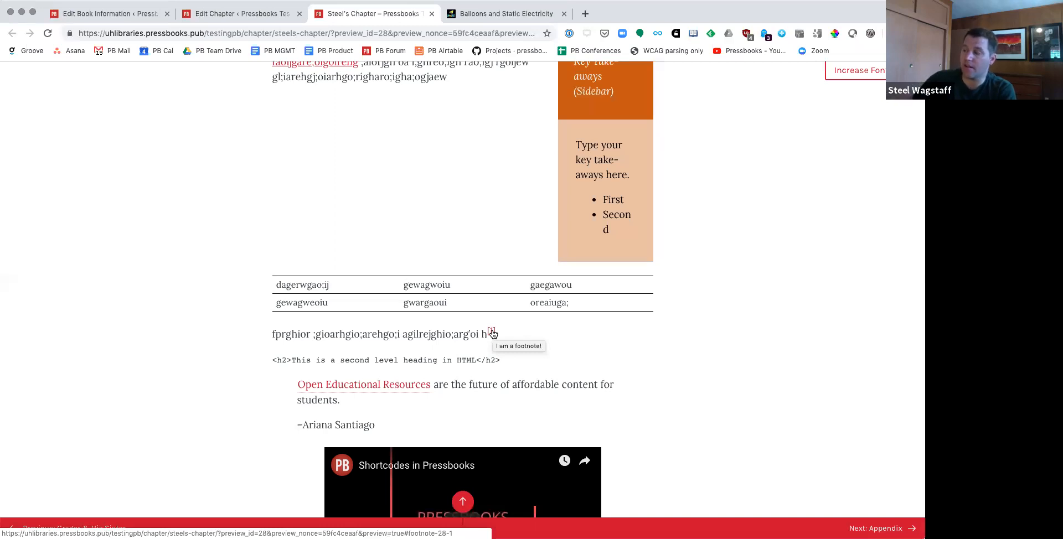
left_click(492, 333)
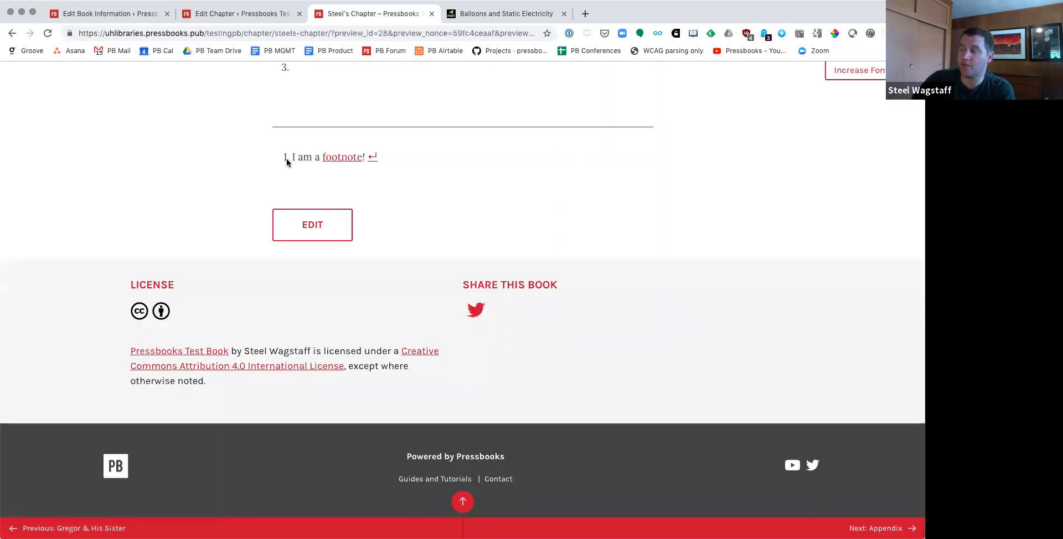
Step: Follow the footnote's return link back to its marker and highlight the HTML heading code line below it
left_click(373, 159)
left_click_drag(274, 93, 498, 95)
left_click(392, 133)
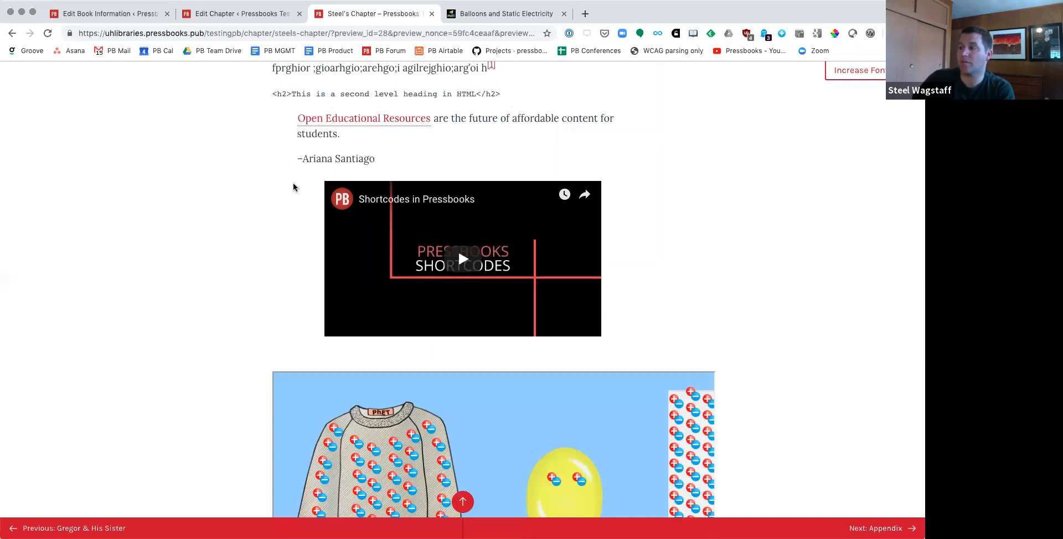
Step: Show and dismiss the glossary definition of "Open Educational Resources", and briefly play and pause the embedded Shortcodes in Pressbooks video
left_click(334, 120)
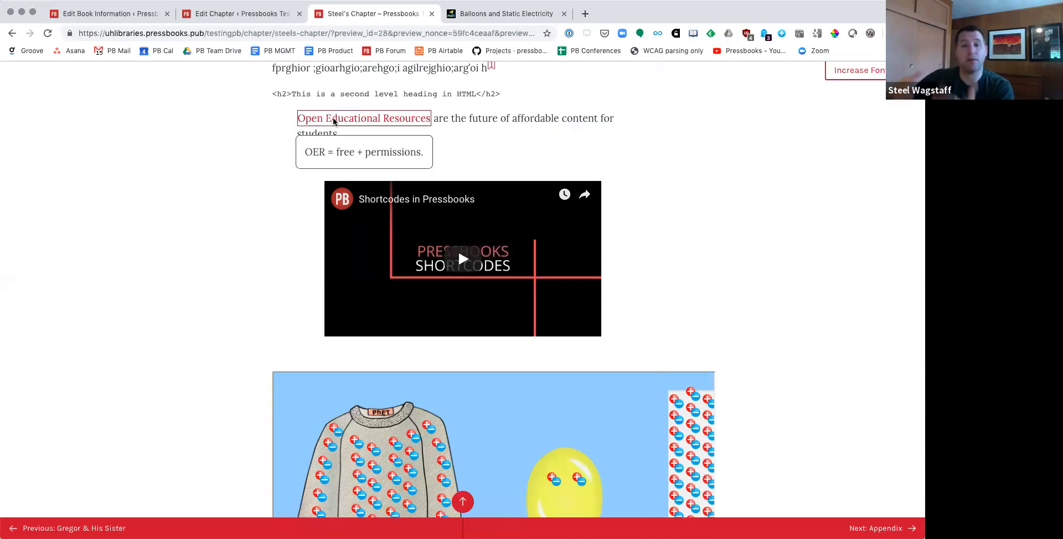
left_click(525, 131)
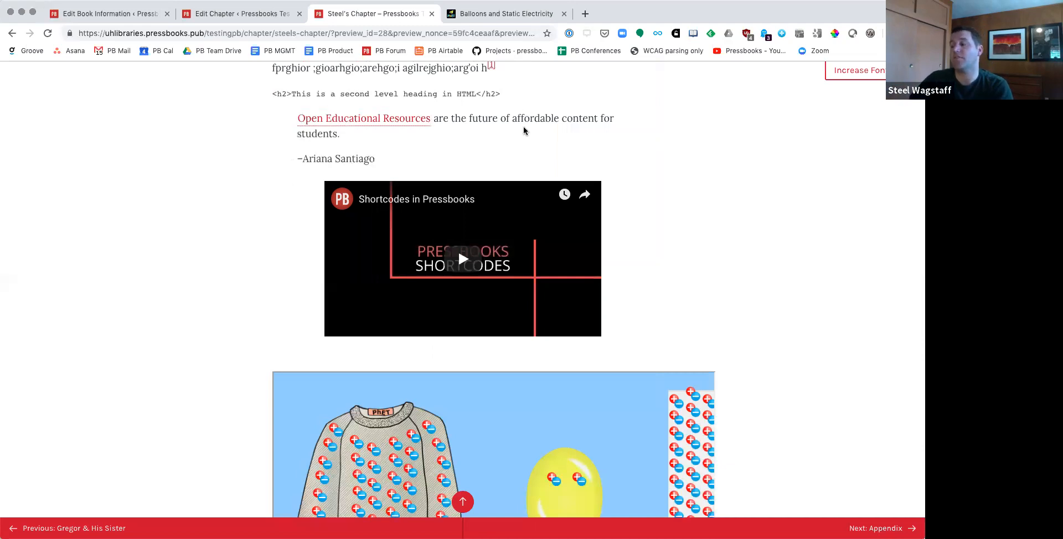
left_click(482, 254)
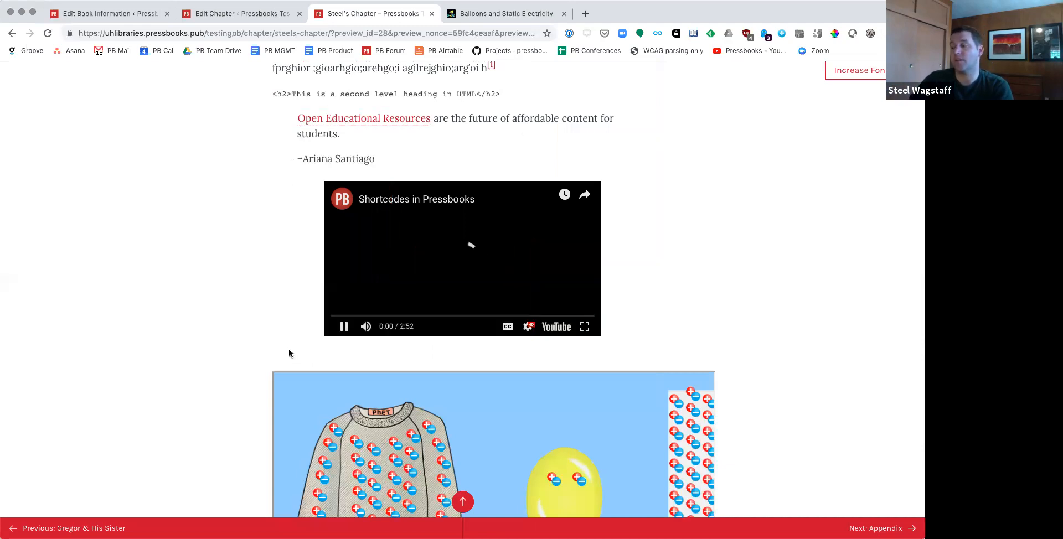
left_click(342, 327)
Step: In the embedded simulation, rub the yellow balloon on the sweater and move it to the wall, and bring a second, green balloon onto the sweater
scroll(257, 330, "down", 4)
left_click_drag(565, 344, 852, 249)
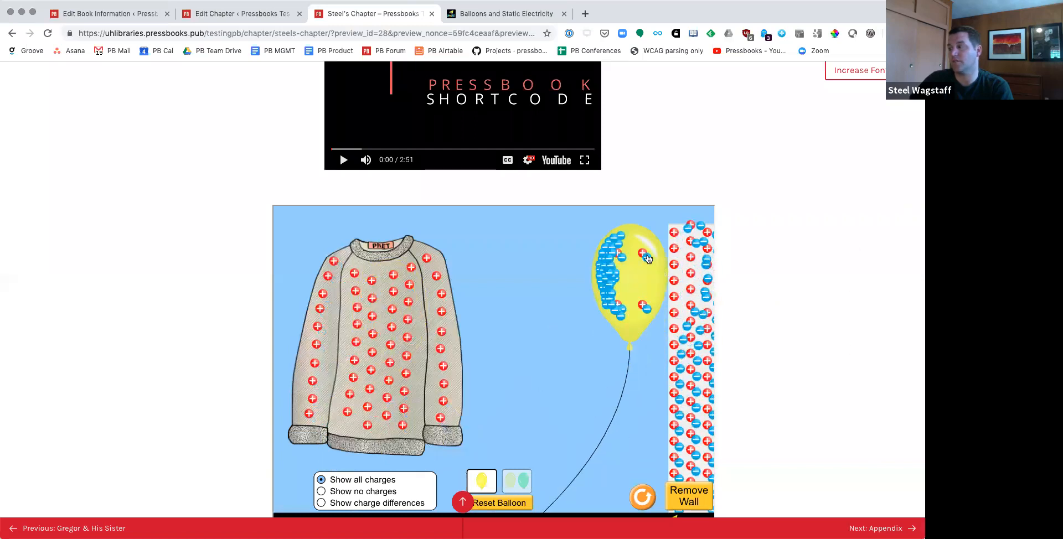
left_click(511, 483)
left_click_drag(548, 348, 375, 343)
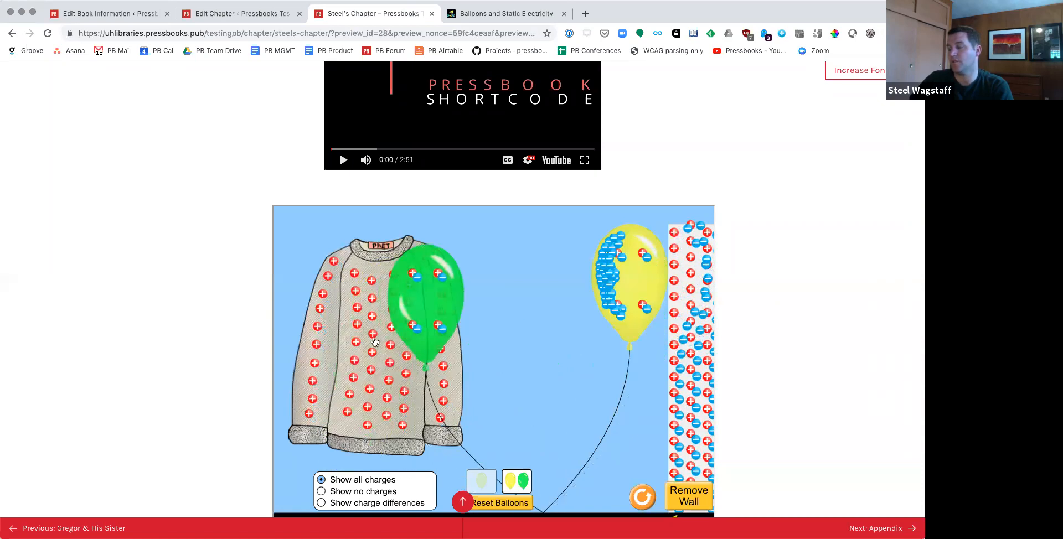
Step: Show charge differences in the simulation, move the green and yellow balloons away from the sweater and wall, and reset the balloons
scroll(270, 369, "down", 5)
left_click(352, 273)
scroll(413, 304, "up", 2)
left_click_drag(420, 196, 611, 196)
left_click_drag(624, 126, 586, 247)
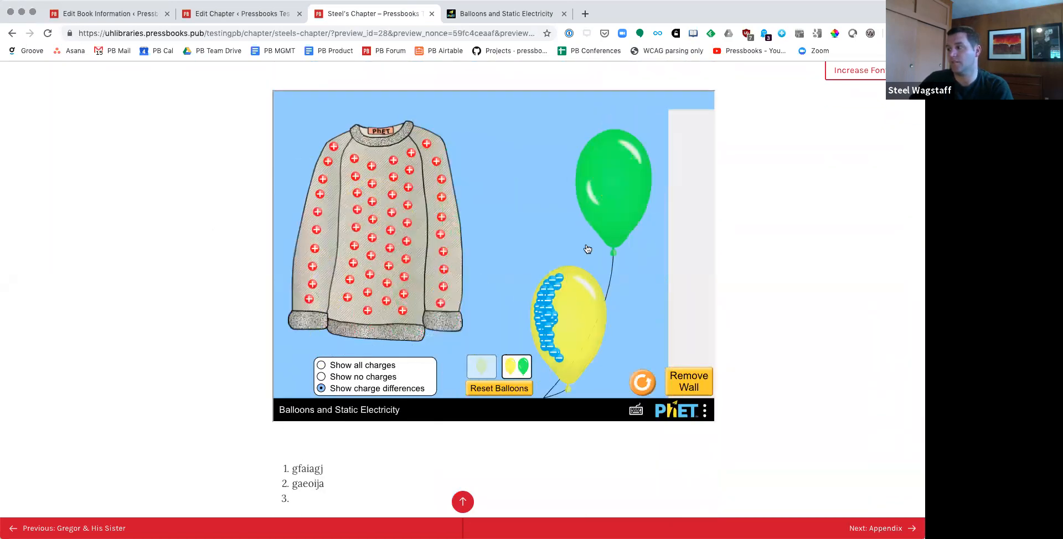
left_click(485, 389)
Step: Check the rest of the previewed chapter down to its footnote and license section, and return to the chapter's editing page
scroll(193, 330, "down", 5)
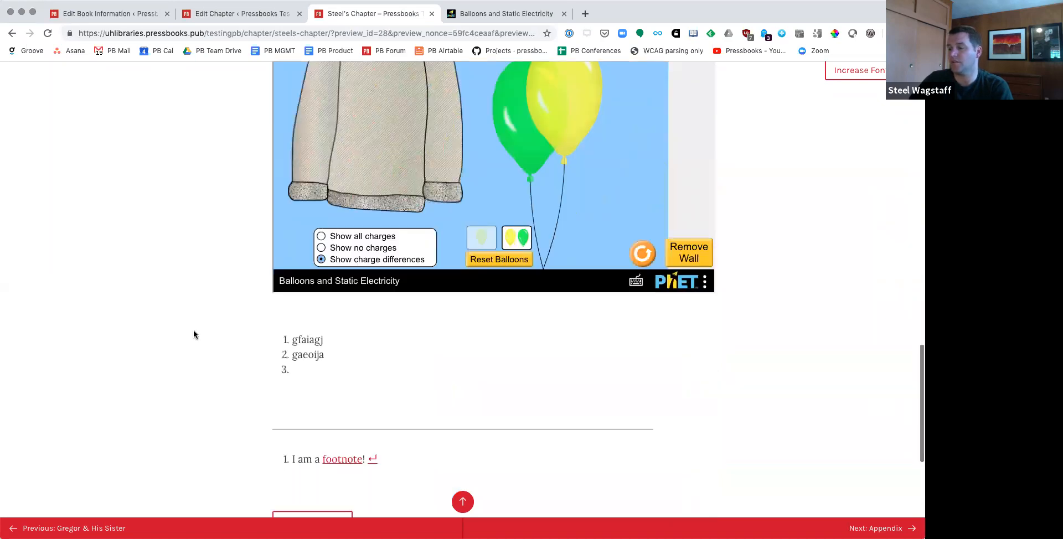
scroll(309, 379, "down", 3)
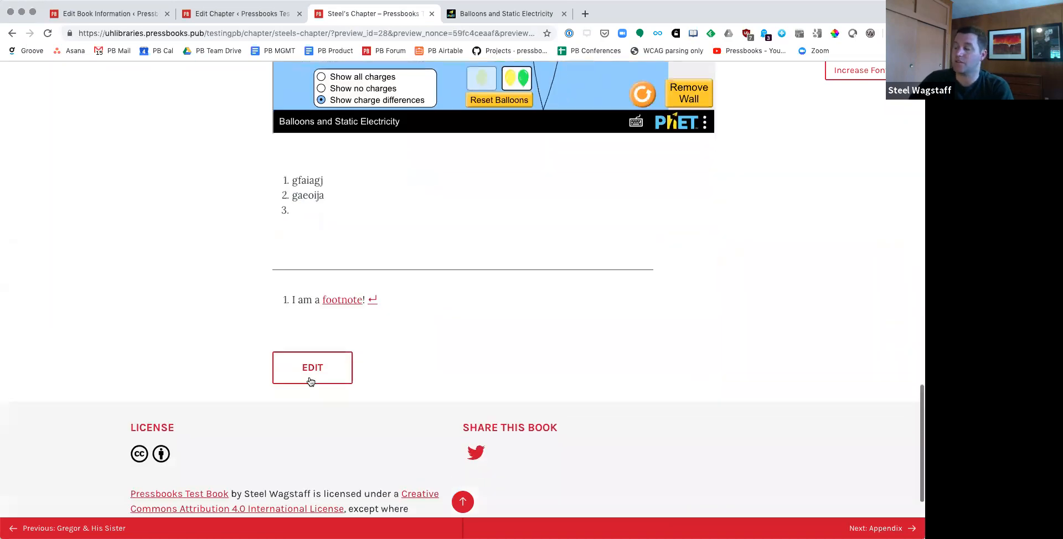
scroll(310, 381, "up", 12)
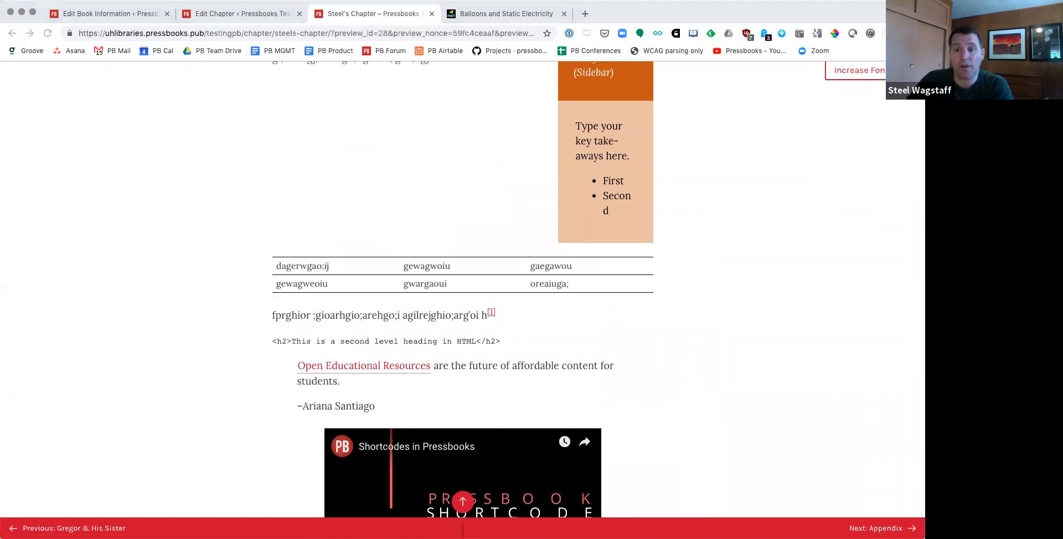
scroll(531, 328, "up", 15)
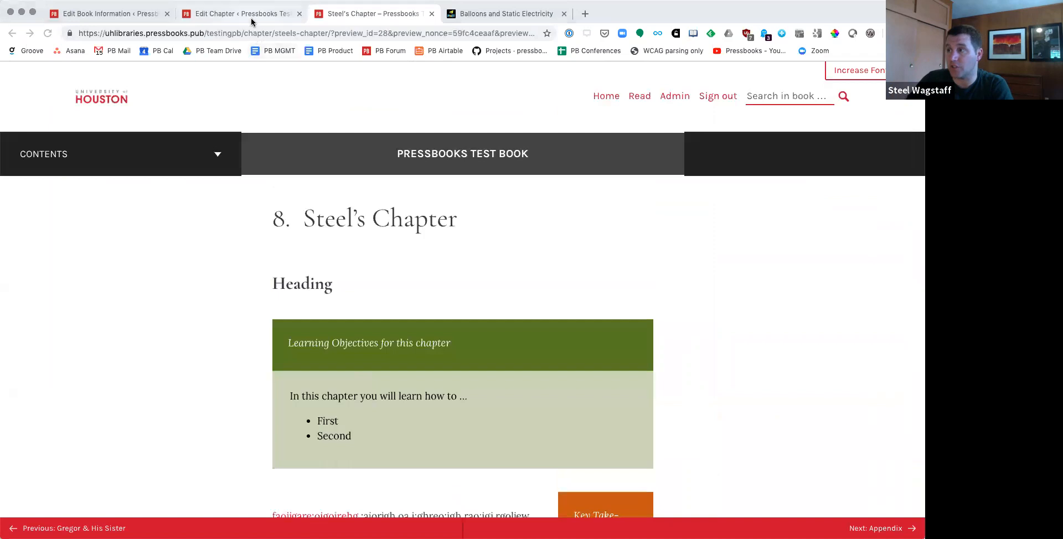
left_click(252, 15)
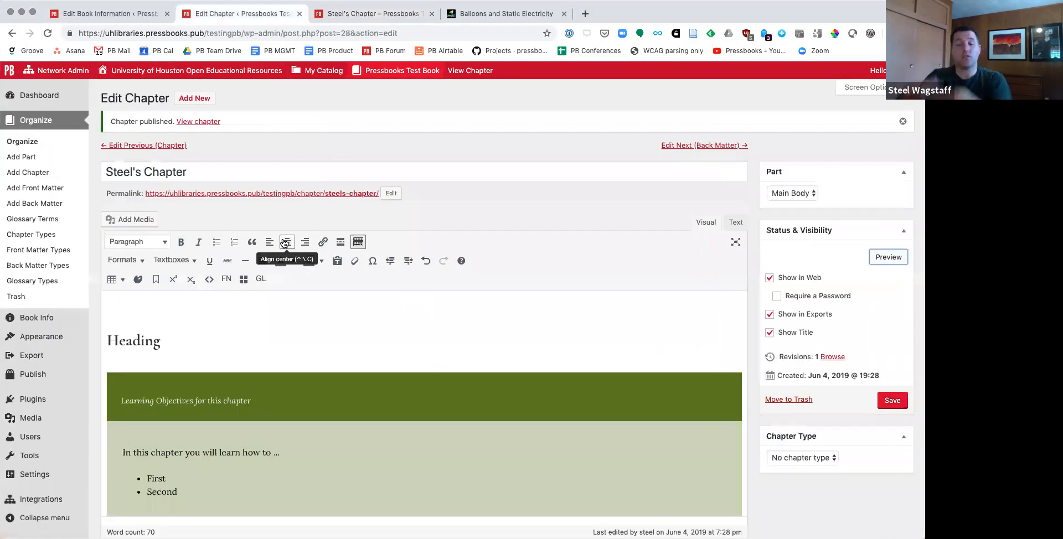
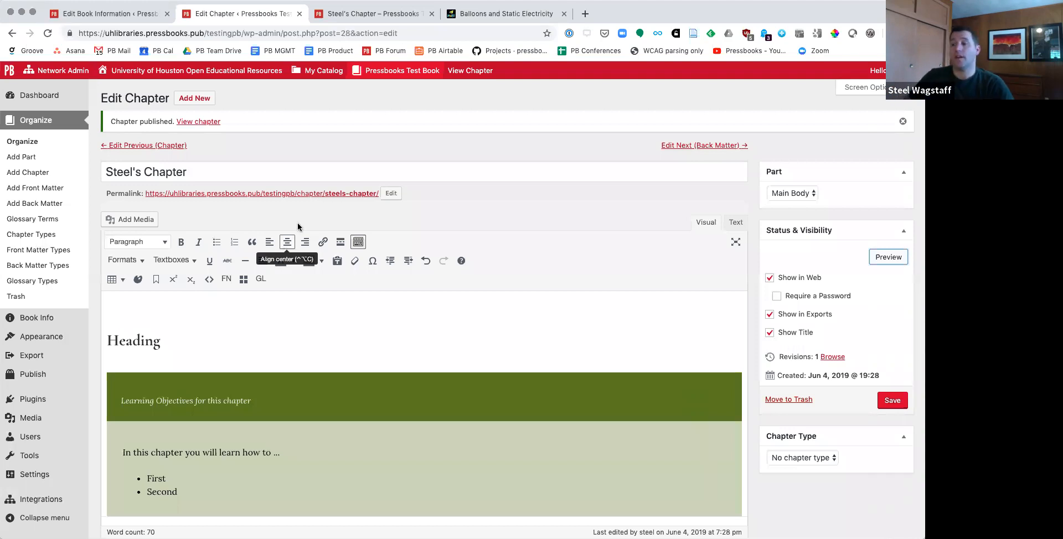
Step: Add the number 1.1 in front of the chapter's first heading so it reads "1.1 Heading"
left_click(198, 340)
key("Up")
type("1.1")
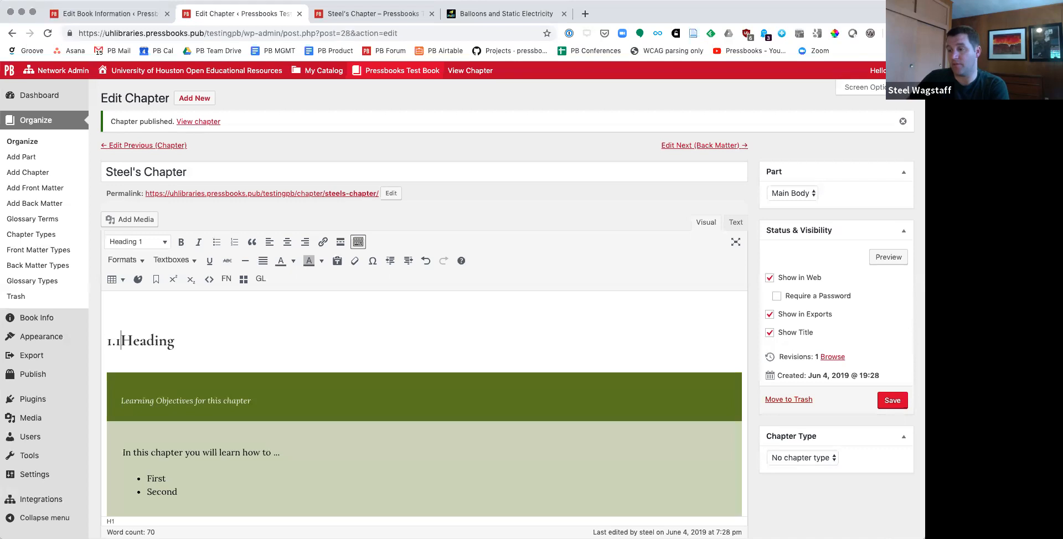
Step: Insert the line "Heading 1.2" between the embedded balloon simulation and the numbered list
scroll(198, 345, "down", 5)
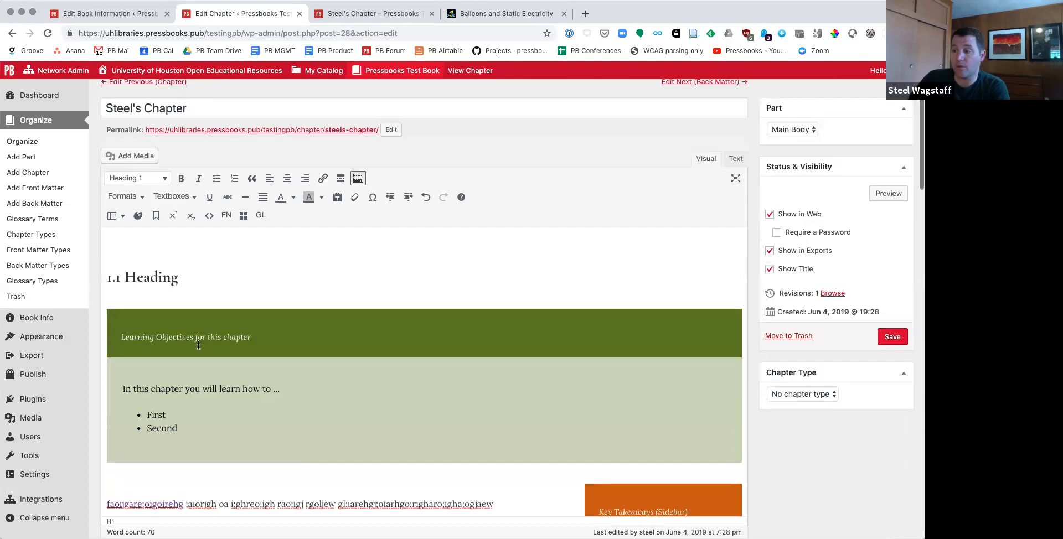
left_click(282, 425)
scroll(304, 415, "down", 3)
scroll(305, 416, "down", 3)
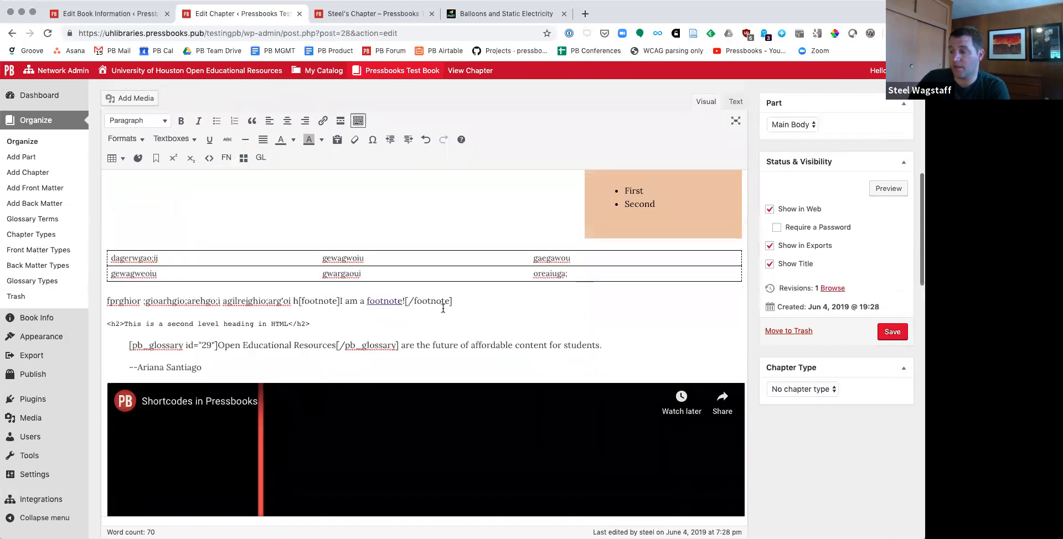
left_click(487, 313)
left_click(618, 336)
scroll(619, 337, "down", 1)
scroll(619, 339, "down", 10)
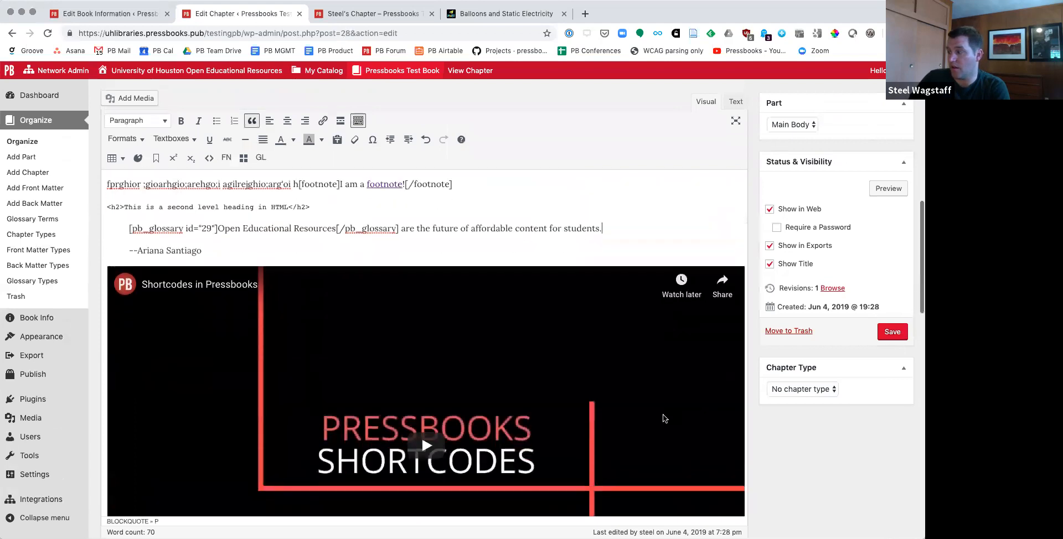
left_click(682, 363)
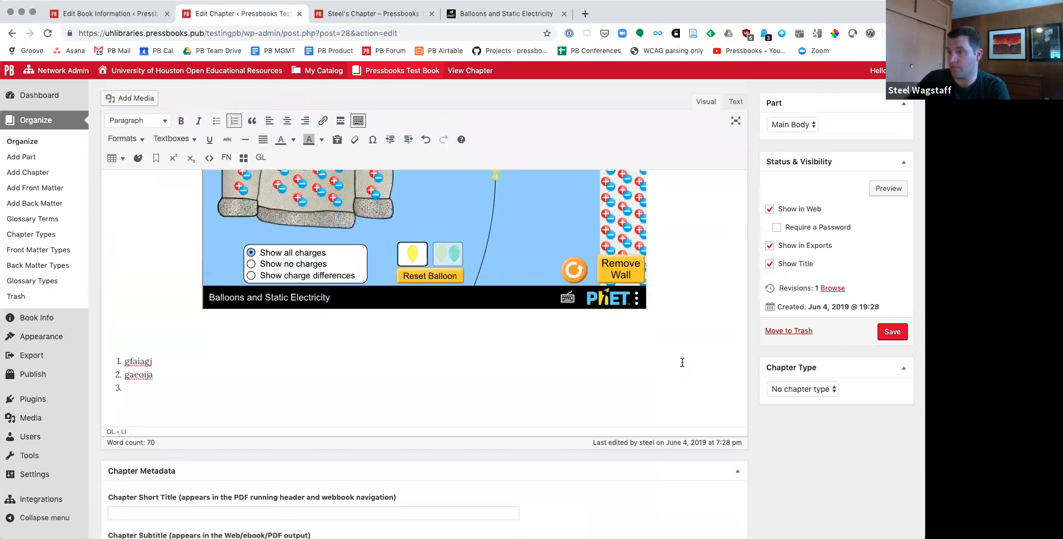
key("Up")
key("Return")
key("Up")
type("Head")
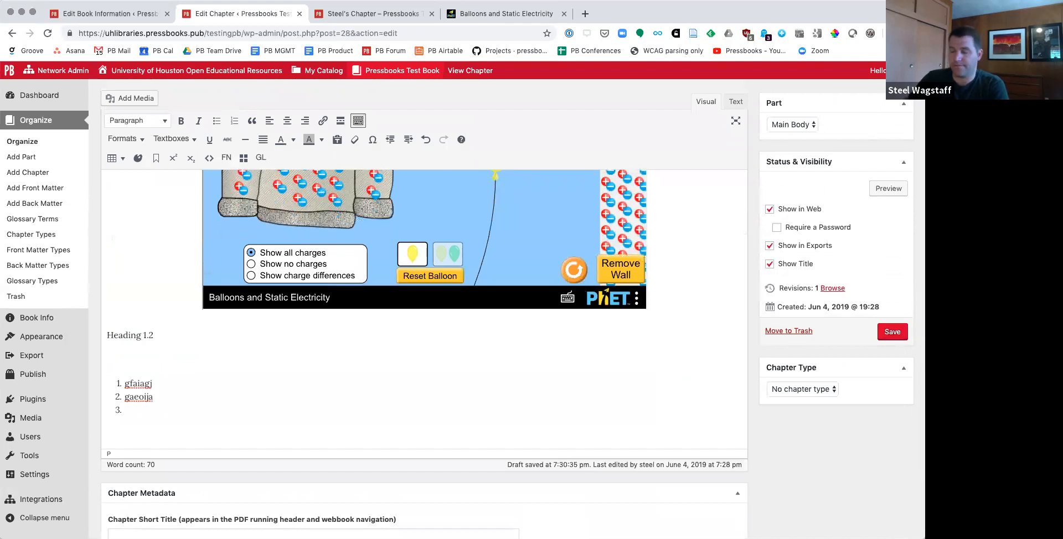
Step: Format the "Heading 1.2" line as Heading 1
left_click_drag(159, 332, 107, 332)
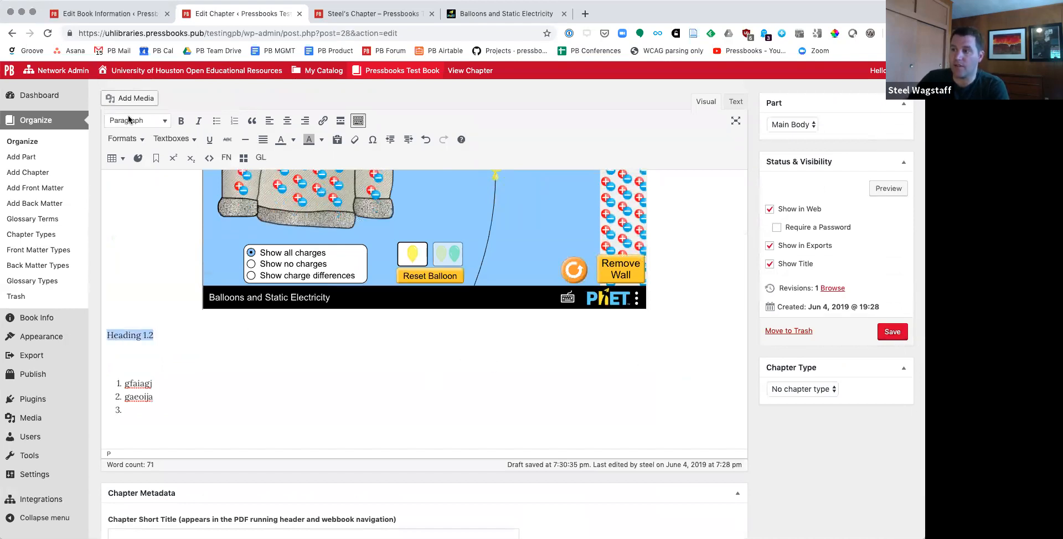
left_click(126, 122)
left_click(127, 159)
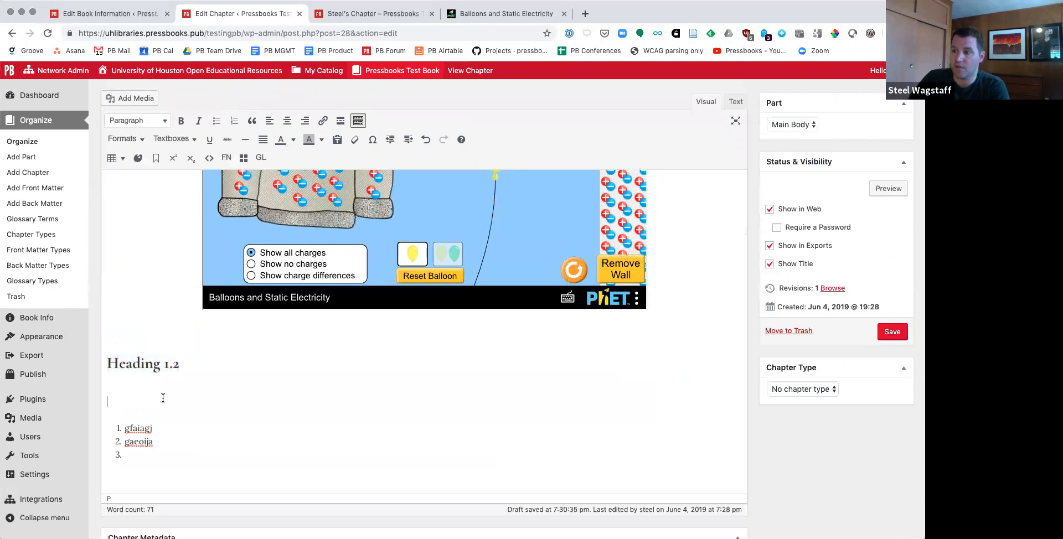
Step: Remove the blank line above the numbered list, and add "Heading 1.3" below the list in the Heading 1 style
left_click(125, 415)
left_click(107, 454)
type("Headiong")
key("BackSpace")
key("BackSpace")
key("BackSpace")
key("BackSpace")
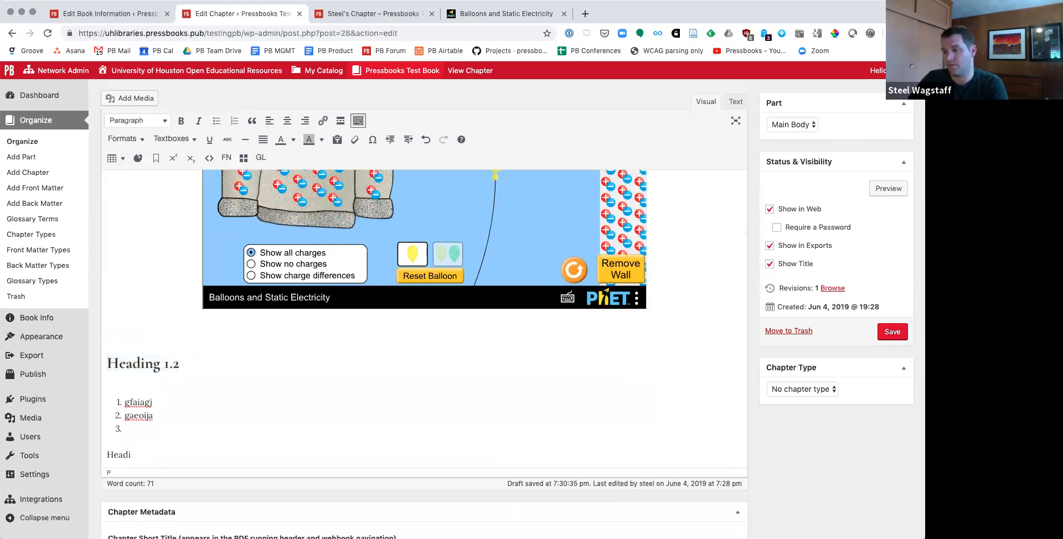
left_click_drag(108, 458, 154, 455)
left_click(137, 120)
left_click(135, 154)
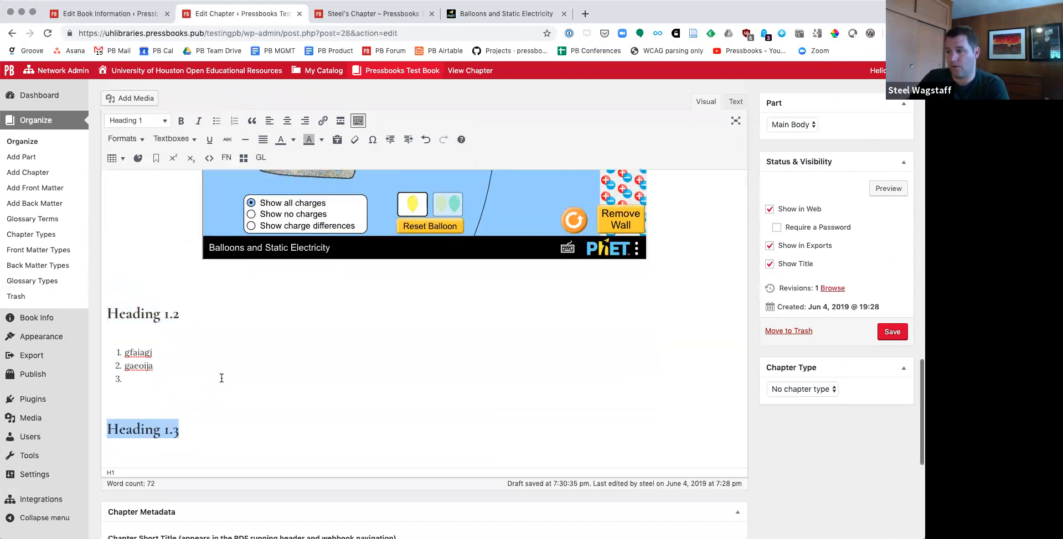
Step: Add several lines of filler text under Heading 1.3 and save the chapter
left_click(219, 427)
key("Return")
type("groigja ;ogijaergo;ihar goi;ahre")
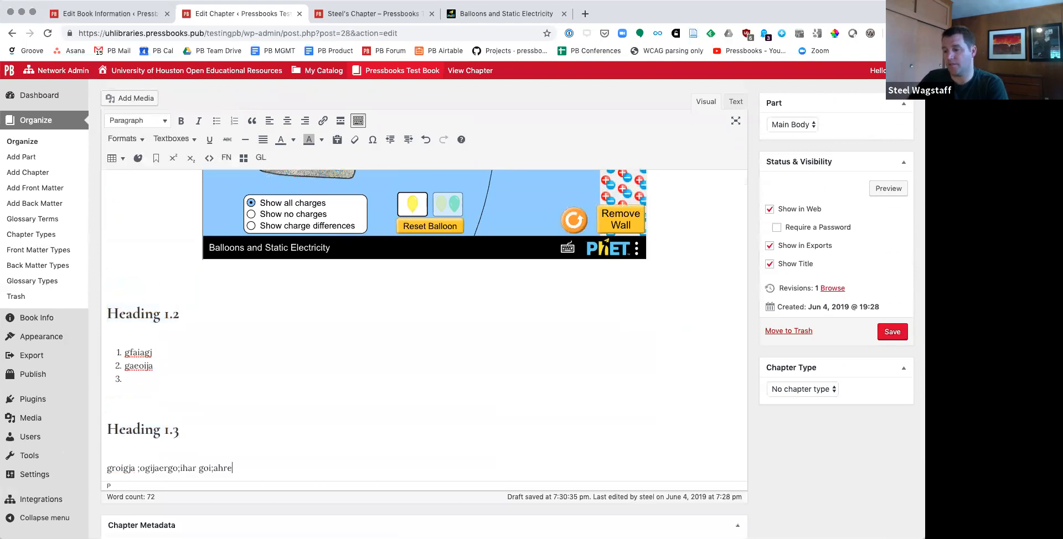
type("gopraejbo")
key("Return")
type("arb")
key("Return")
type("aporebj")
key("Return")
type("opareo")
left_click(892, 333)
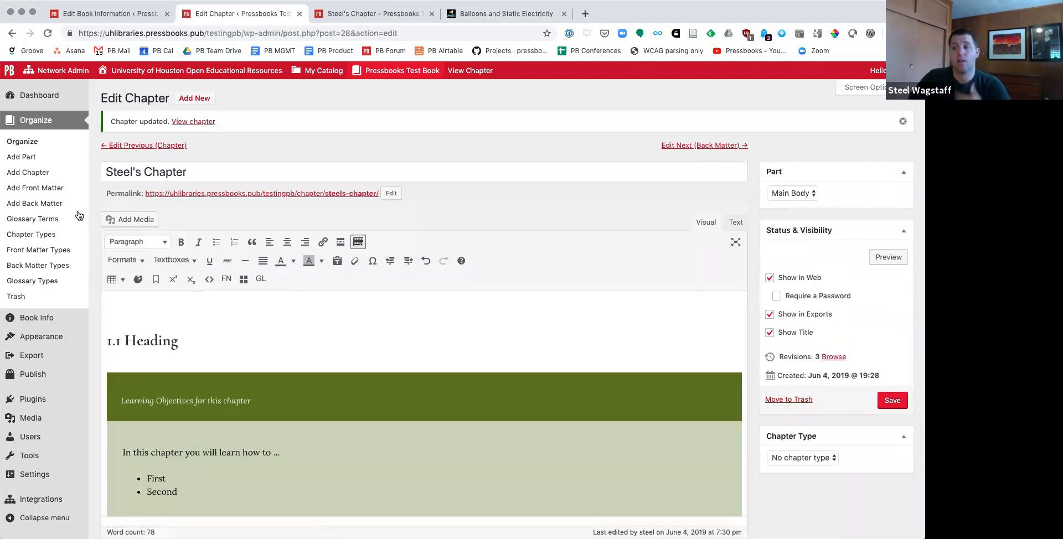
Step: Enable the two-level table of contents in the theme's global options and save the settings
mouse_move(45, 344)
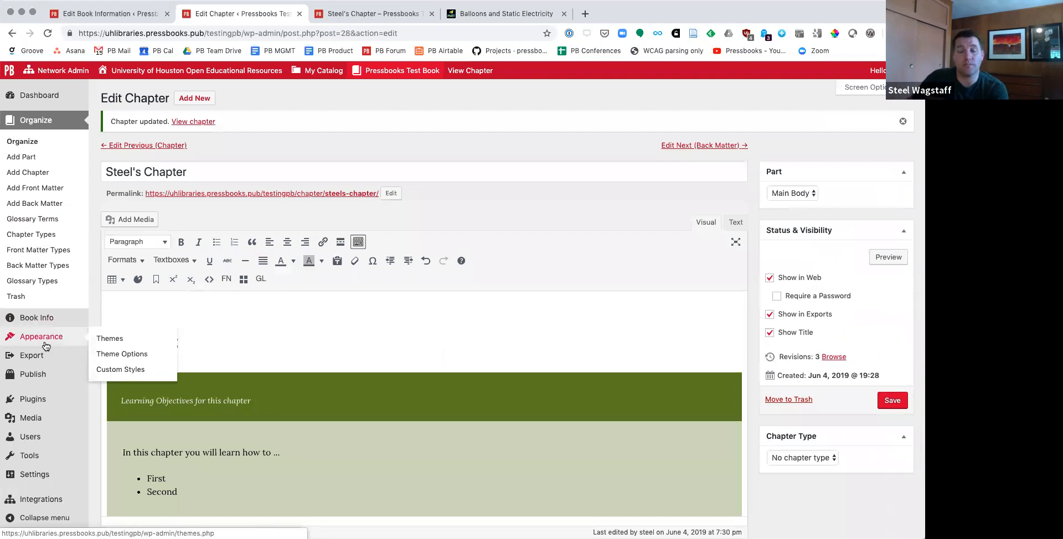
left_click(139, 357)
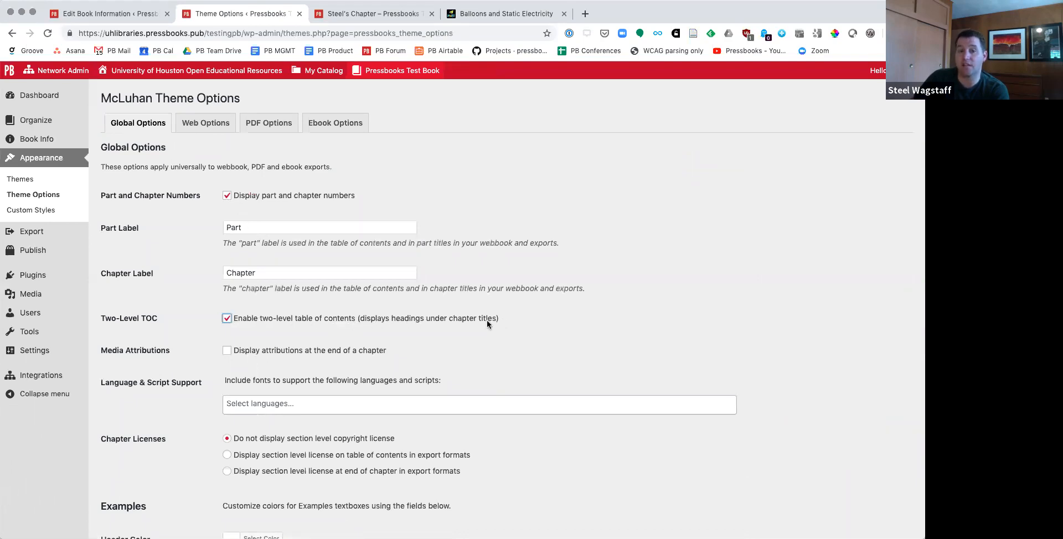
scroll(505, 332, "down", 15)
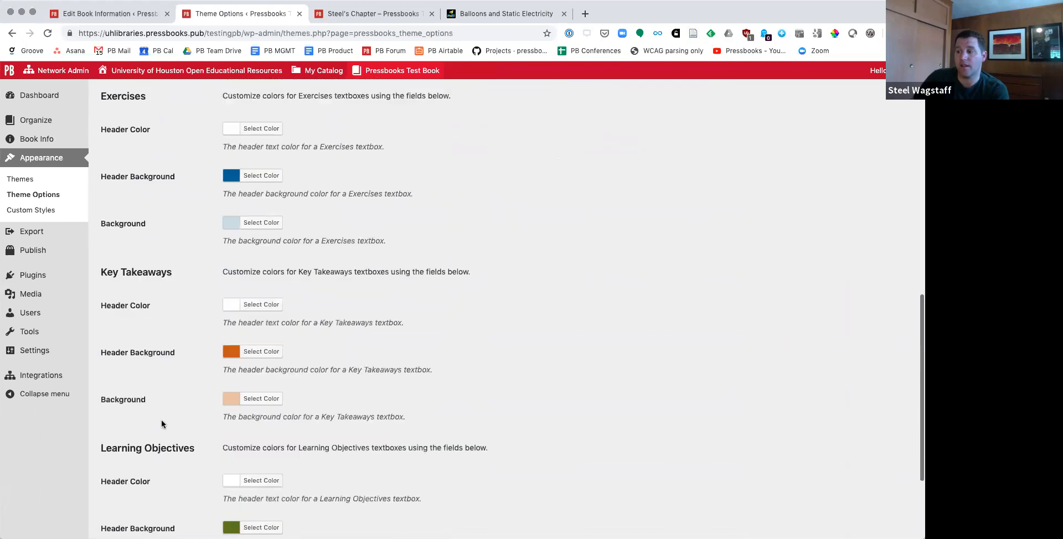
left_click(149, 468)
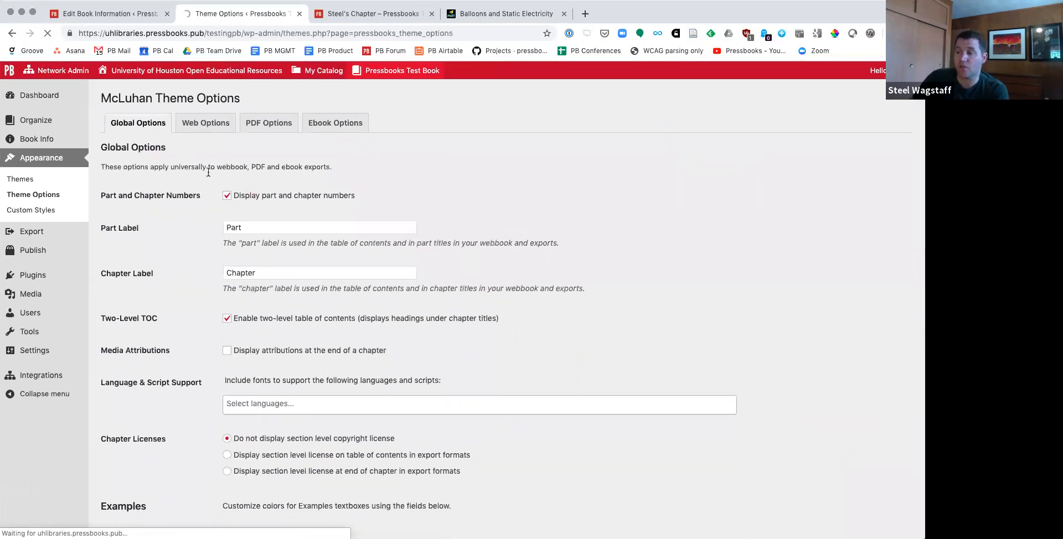
Step: In the theme's web options, enable collapsible sections, set the webbook width to Wide, and save the changes
left_click(207, 124)
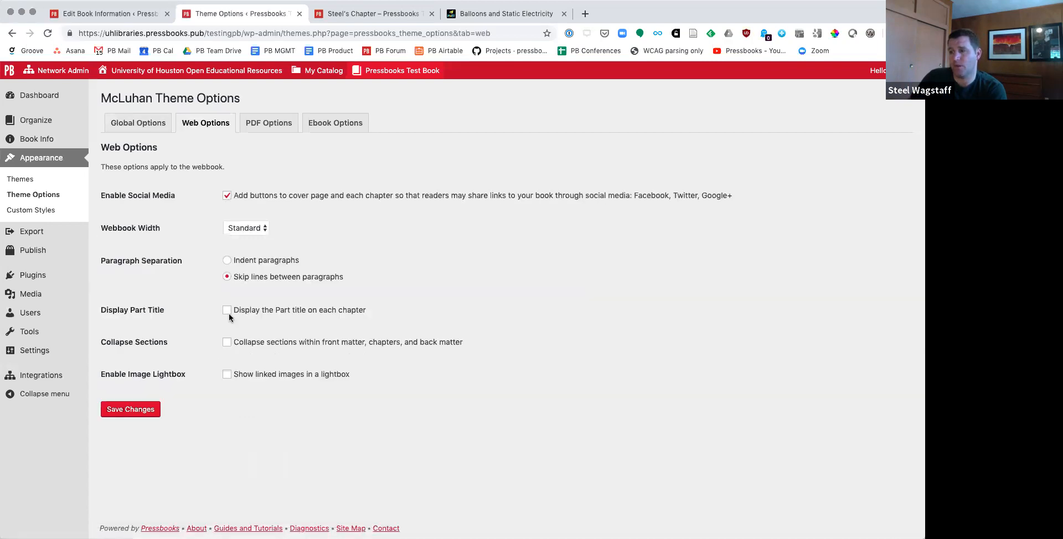
left_click(228, 343)
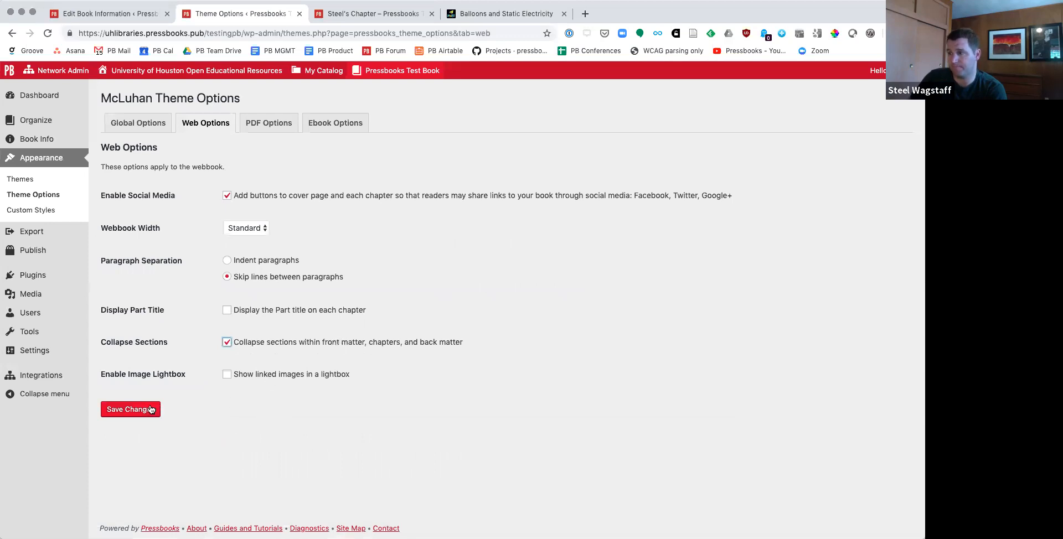
left_click(257, 229)
left_click(255, 238)
left_click(136, 409)
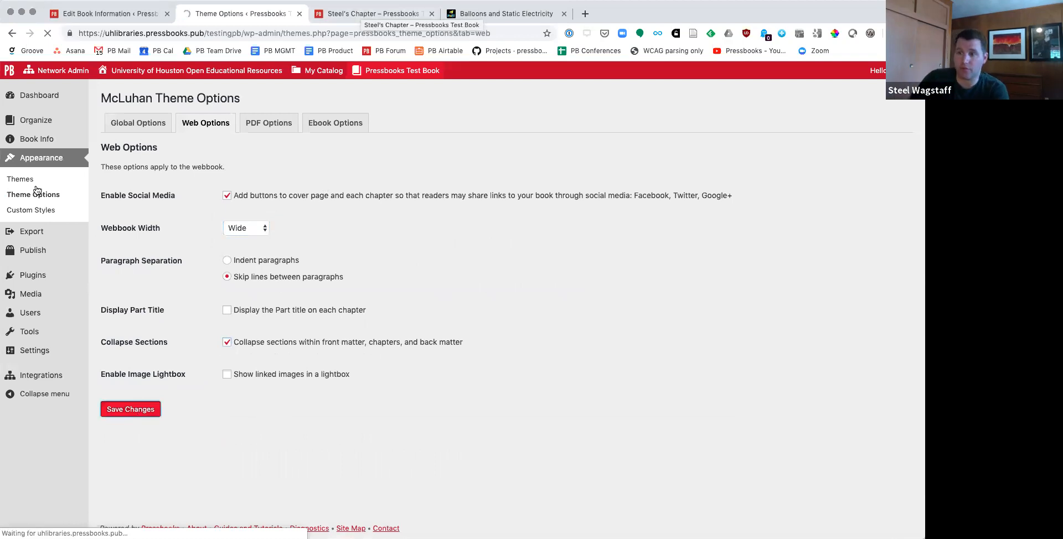
Step: Reload the chapter preview, collapse and expand the "1.1 Heading" section, and check the chapter down to its end
left_click(358, 14)
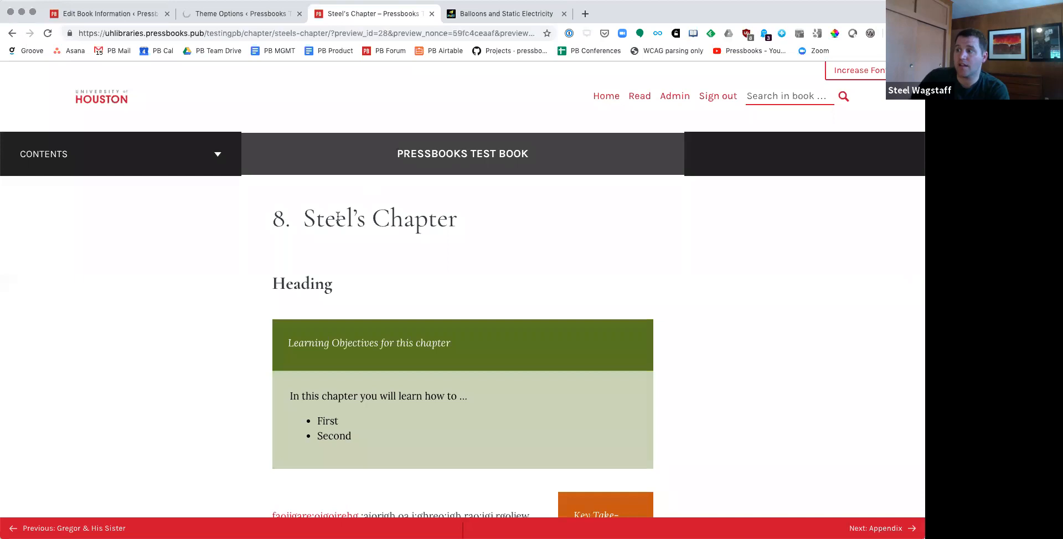
left_click(47, 33)
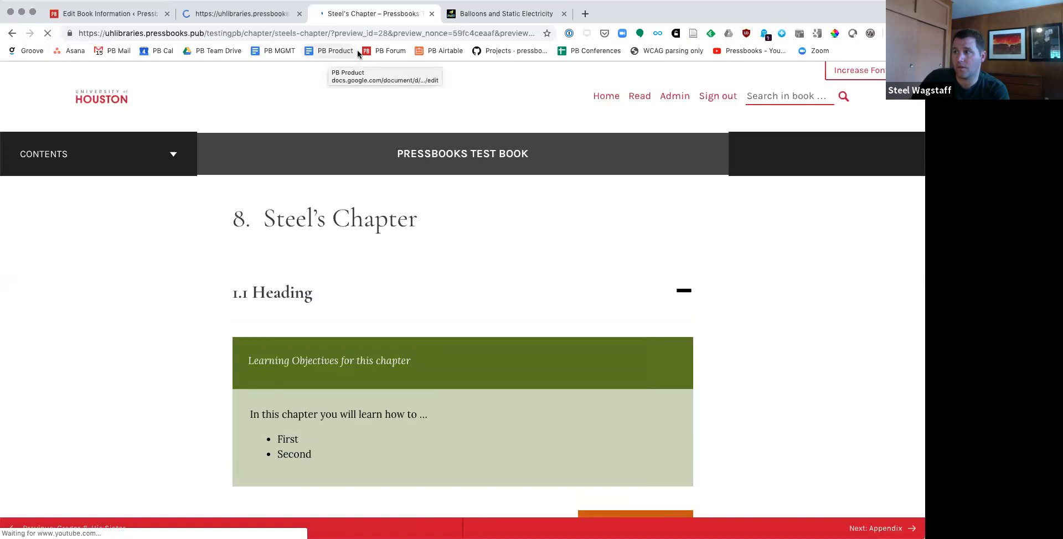
left_click(685, 292)
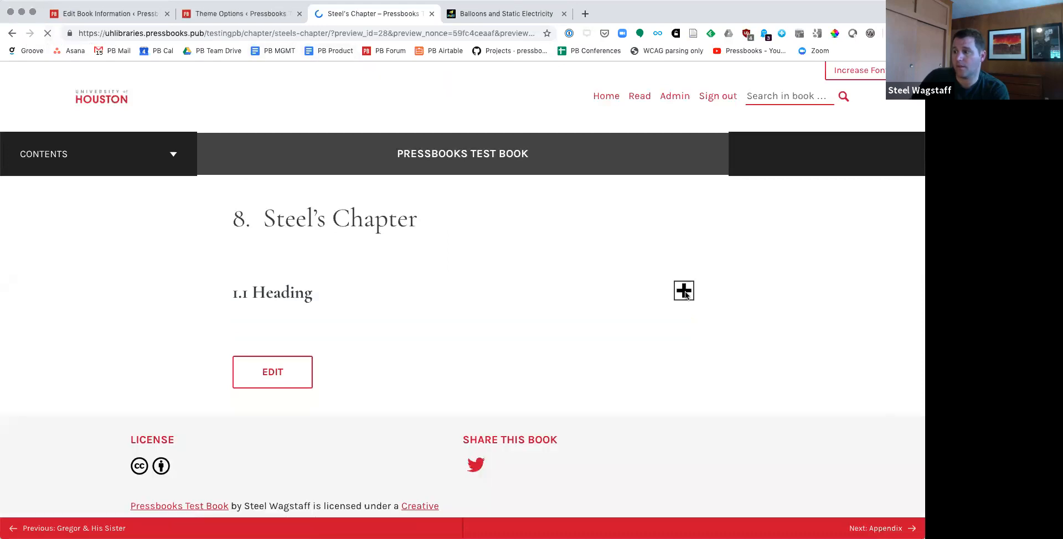
left_click(685, 291)
scroll(606, 283, "down", 10)
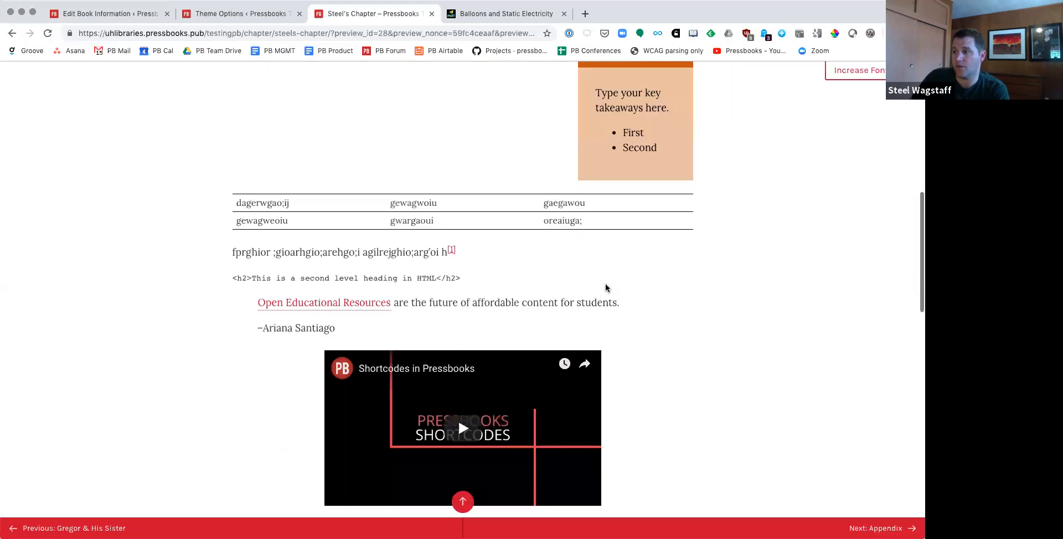
scroll(605, 283, "down", 9)
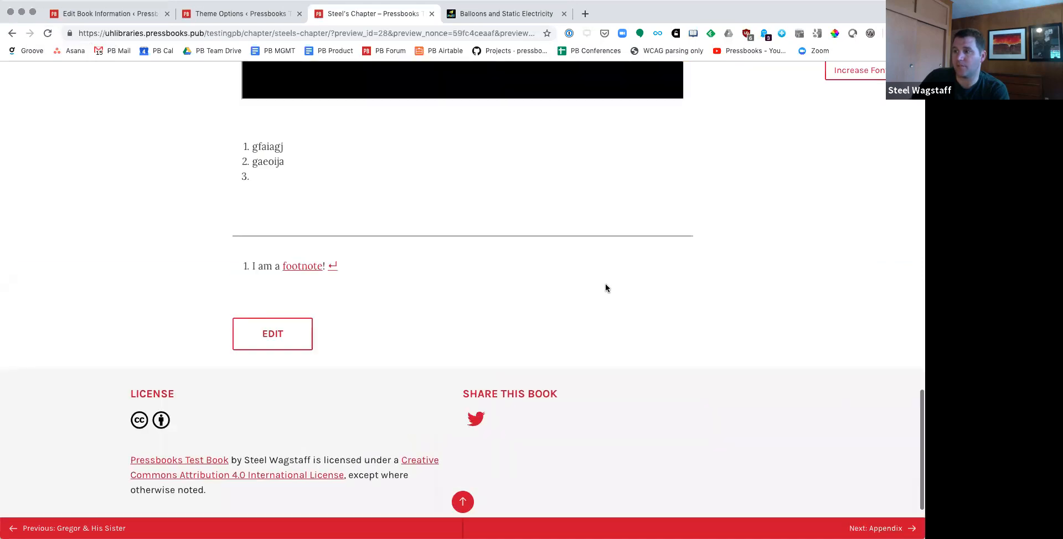
left_click(235, 13)
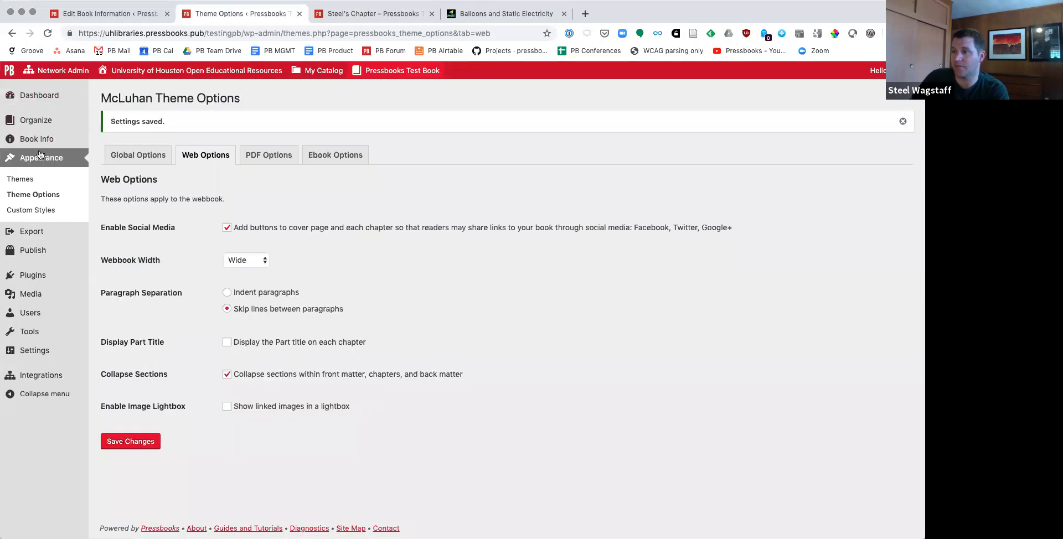
left_click(374, 13)
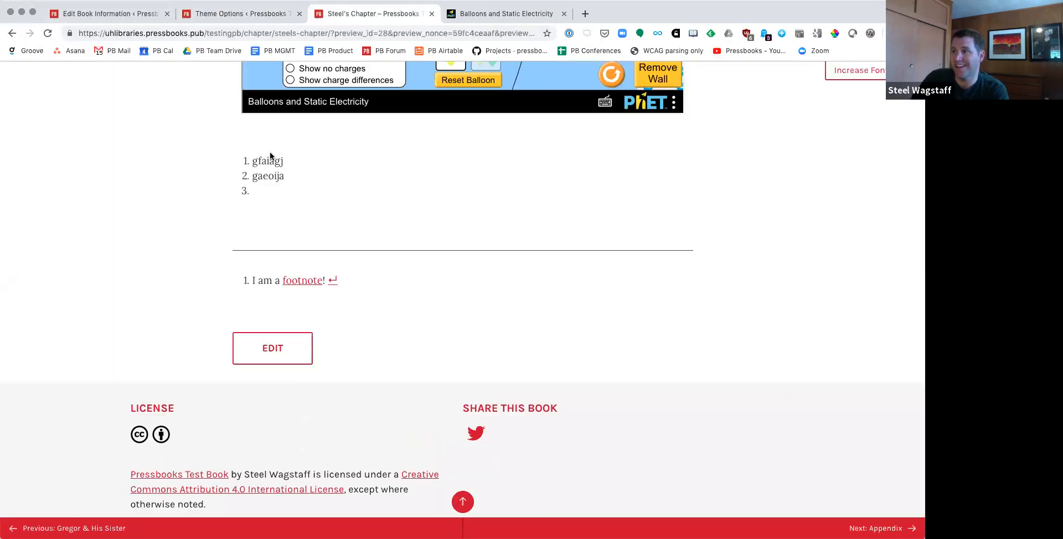
Step: Open the chapter for editing from its preview and delete the Learning Objectives textbox under "1.1 Heading"
left_click(283, 347)
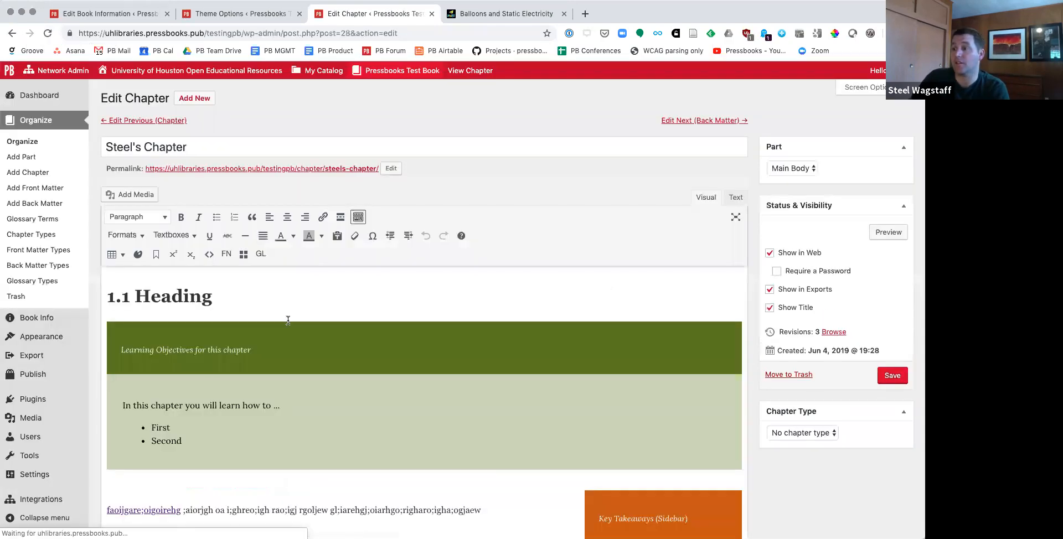
scroll(260, 371, "down", 3)
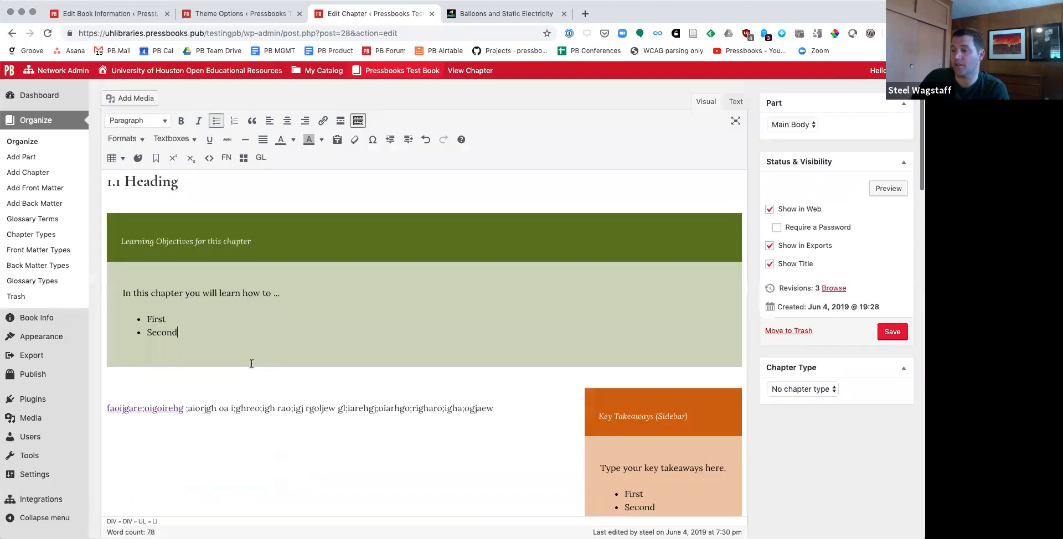
left_click_drag(238, 335, 113, 236)
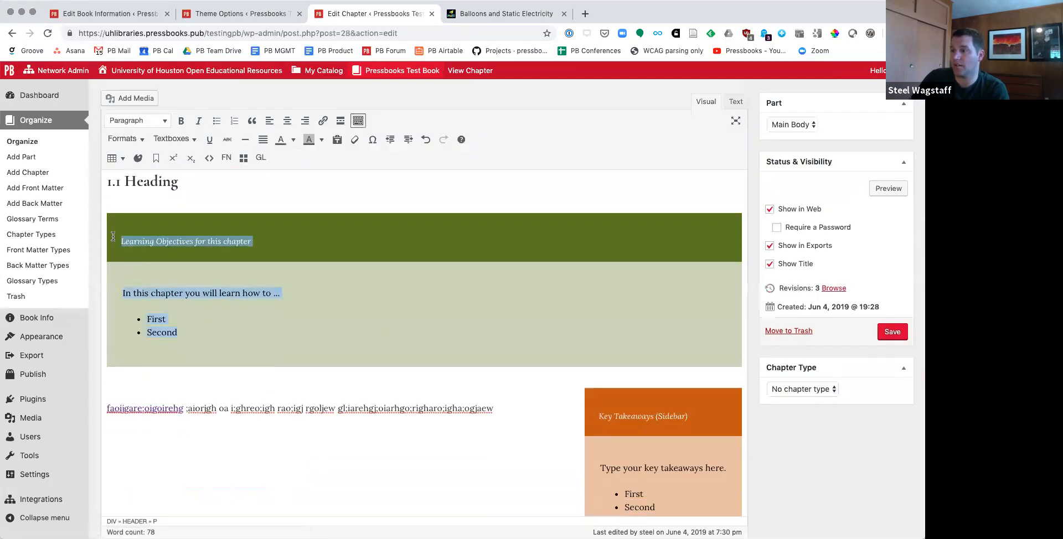
key("BackSpace")
key("BackSpace")
key("BackSpace")
key("BackSpace")
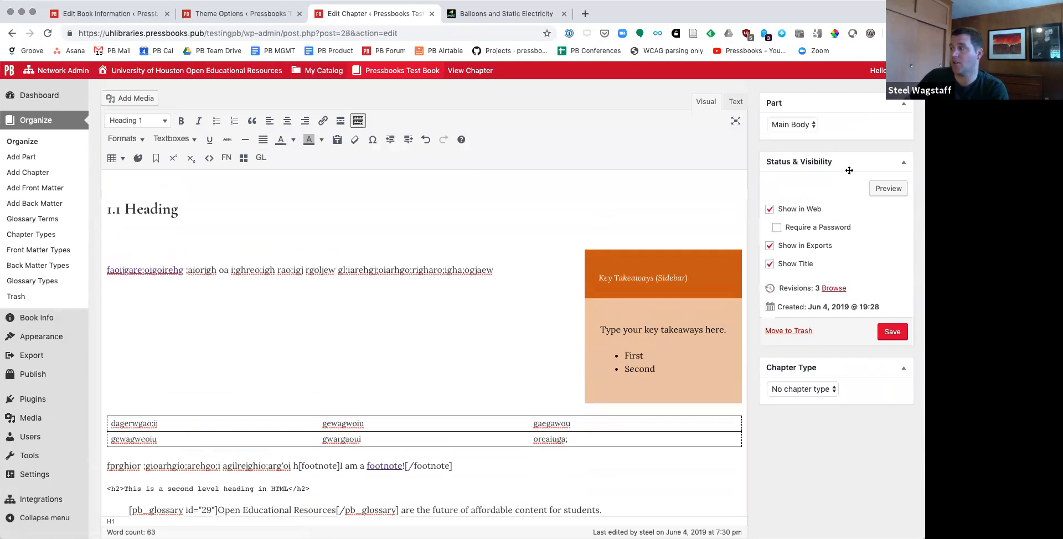
Step: Delete the Key Takeaways sidebar's text, and remove its inner textbox__content div from the chapter's HTML source
left_click_drag(635, 275, 703, 369)
key("BackSpace")
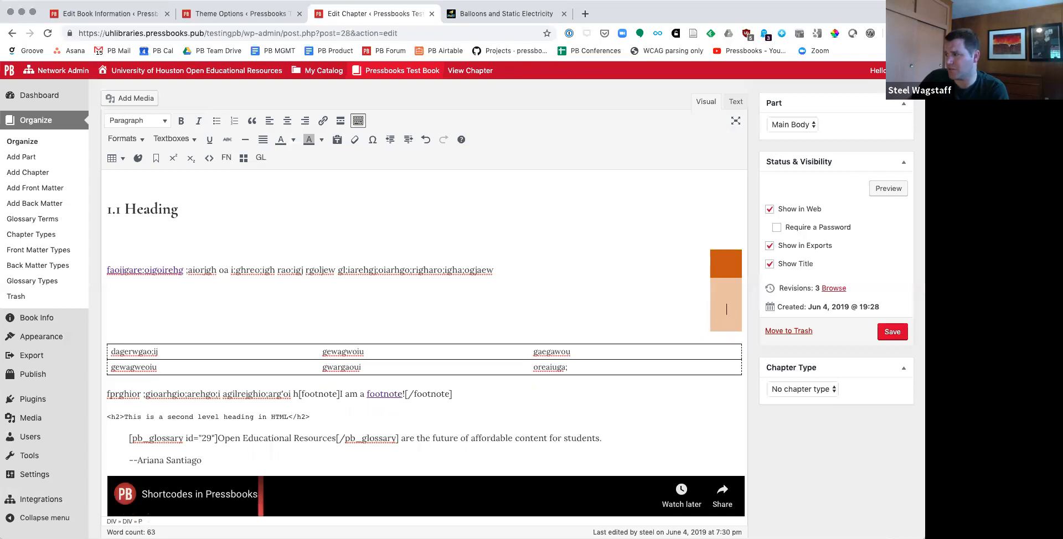
left_click(735, 102)
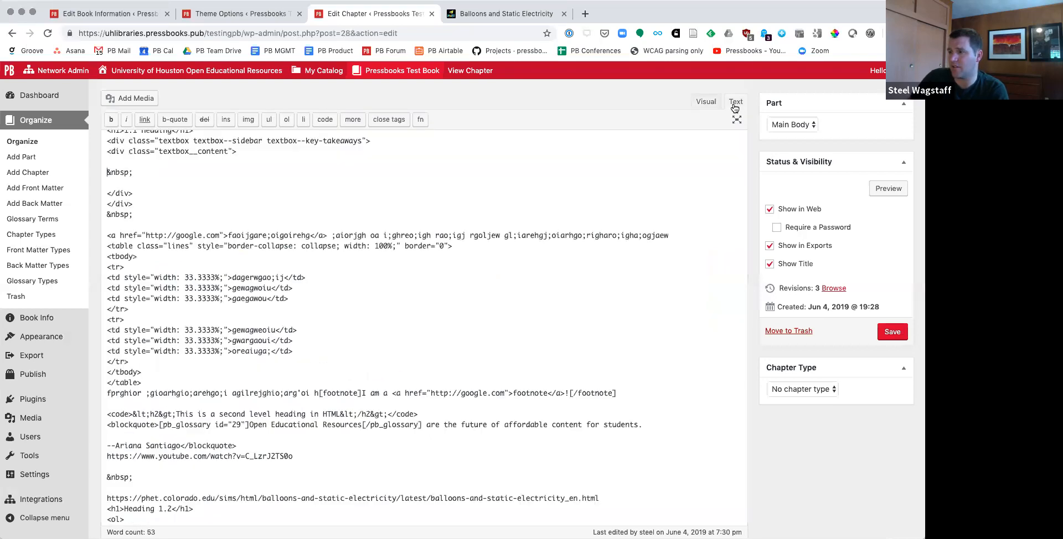
scroll(115, 178, "up", 1)
scroll(115, 178, "up", 1)
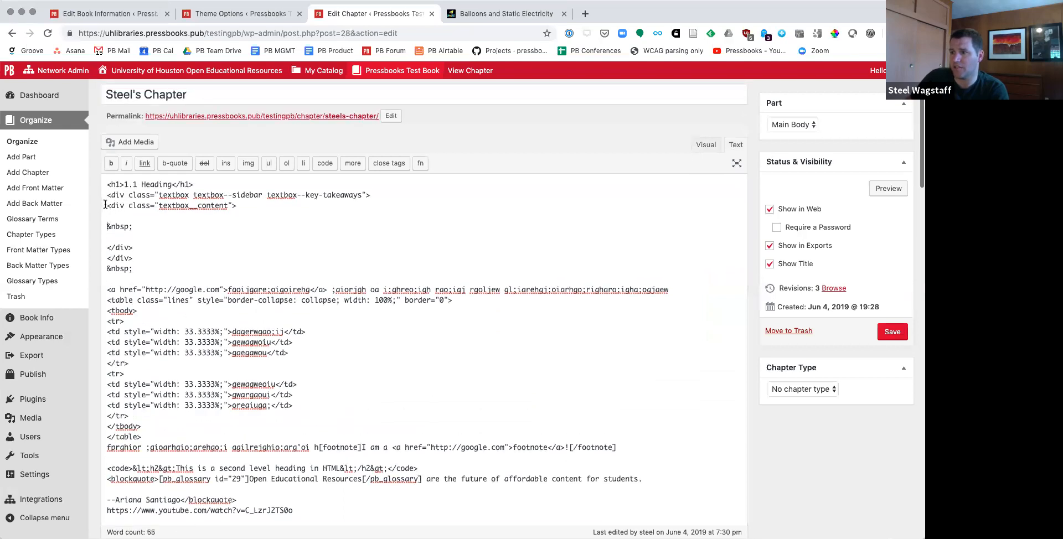
left_click_drag(107, 205, 268, 247)
key("BackSpace")
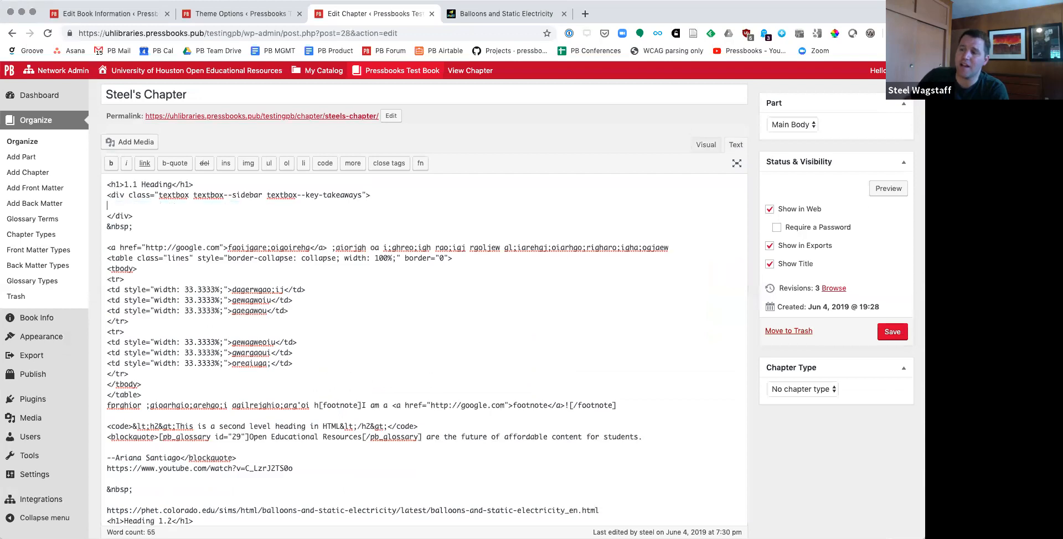
Step: Delete the empty Key Takeaways sidebar div and the non-breaking space line after it from the HTML source, and return to visual editing
key("shift+Down")
key("shift+Down")
key("shift+Down")
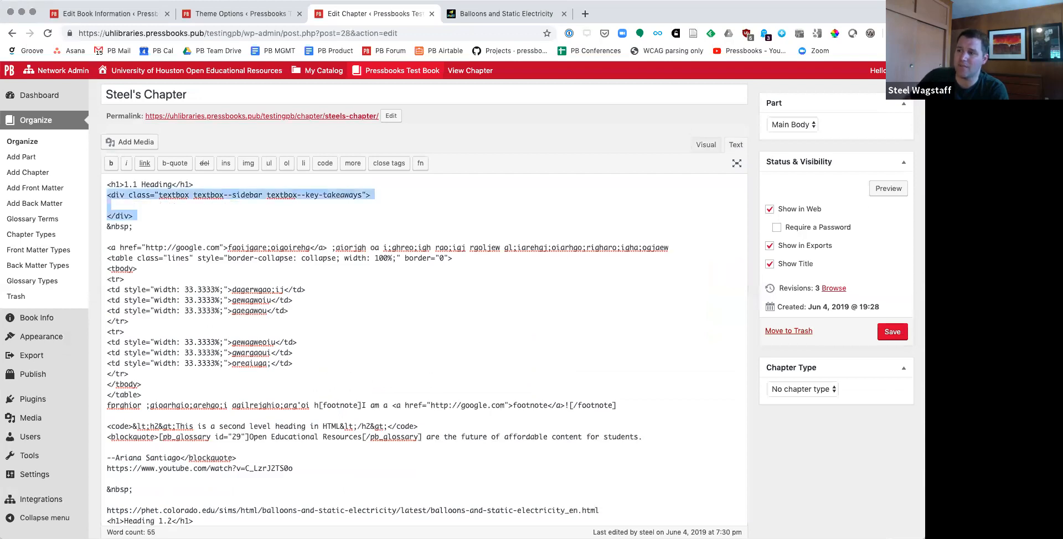
key("BackSpace")
key("shift+Down")
key("BackSpace")
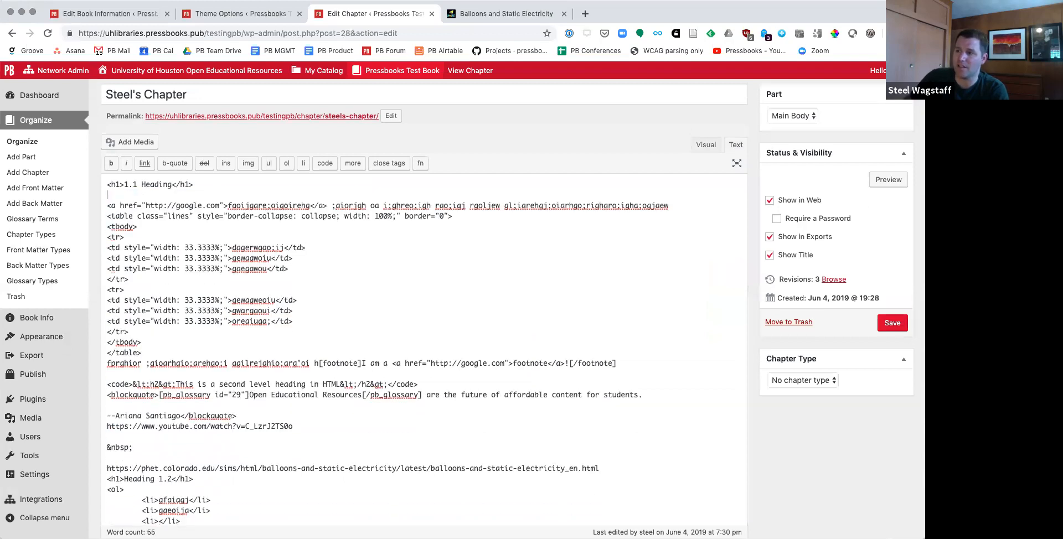
left_click(705, 146)
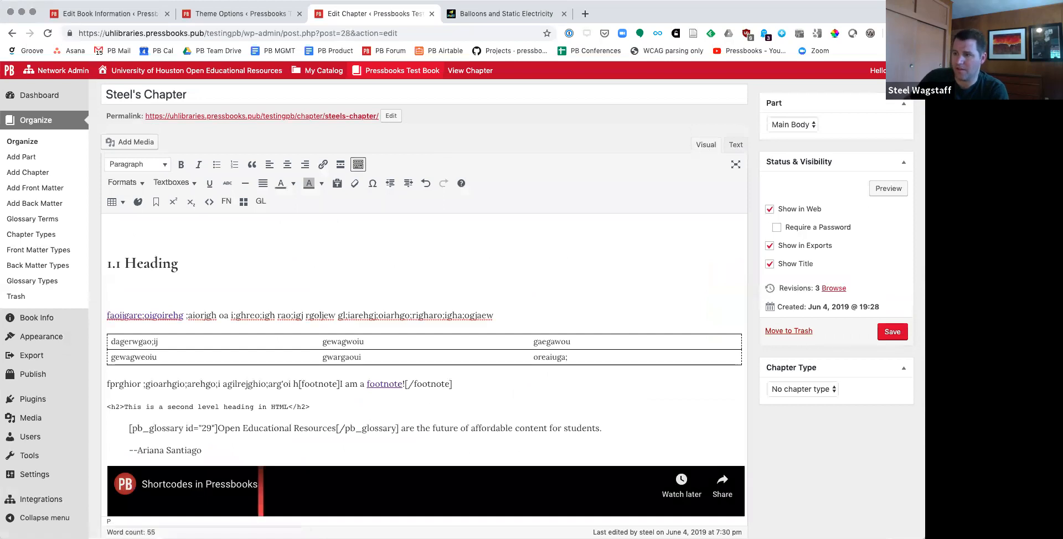
Step: Try to remove the blank space under "1.1 Heading" and undo the recent edits
key("BackSpace")
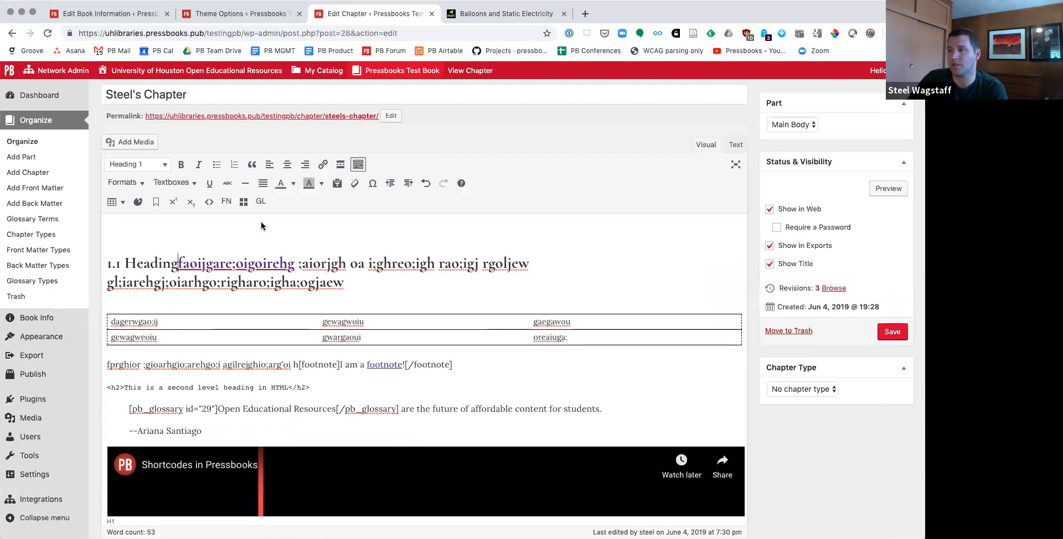
left_click(424, 183)
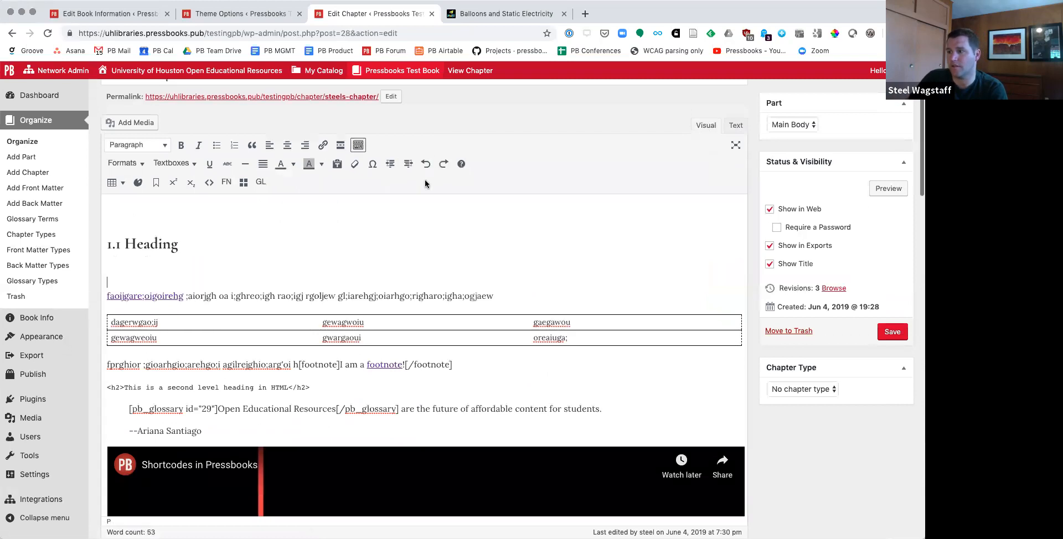
left_click(425, 169)
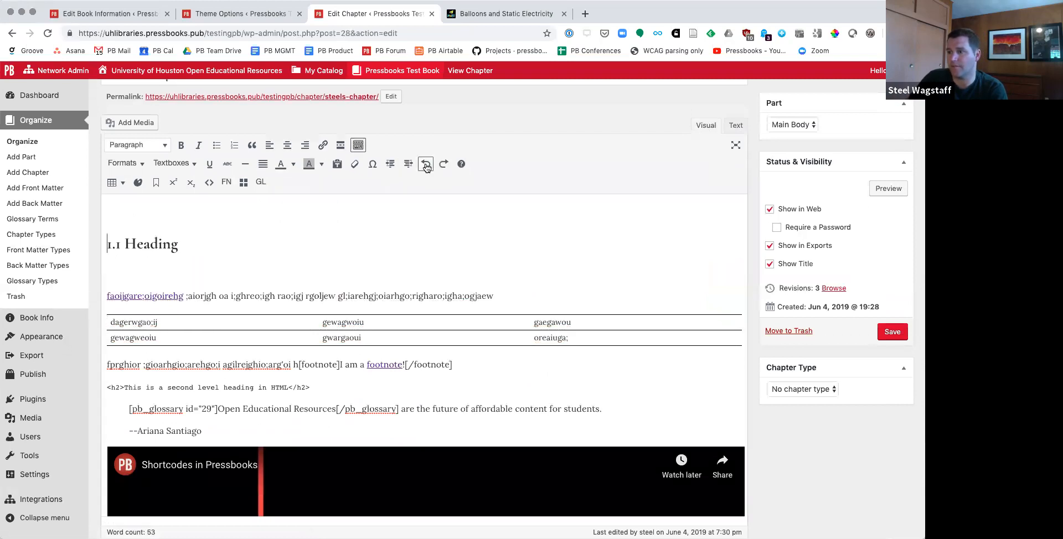
left_click(426, 168)
left_click(425, 140)
left_click(425, 142)
left_click(426, 142)
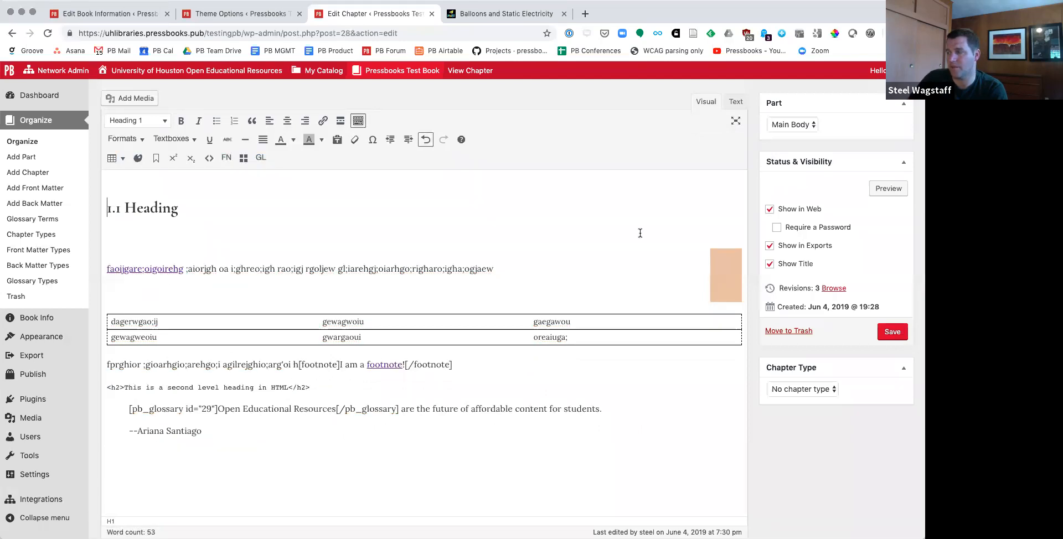
Step: Delete the empty sidebar box under "1.1 Heading" and the Balloons and Static Electricity simulation embedded above "Heading 1.2"
left_click(730, 281)
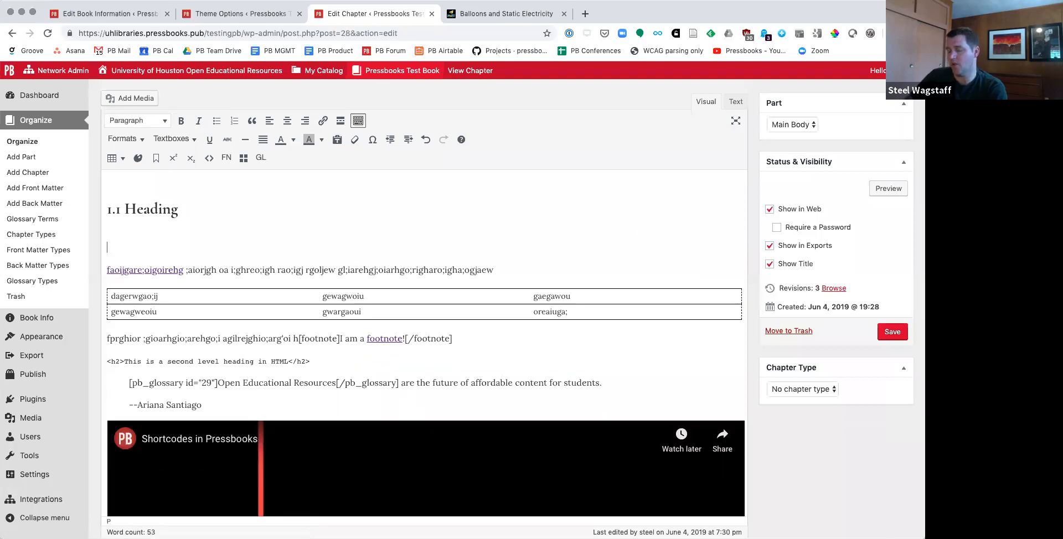
key("BackSpace")
scroll(206, 248, "down", 10)
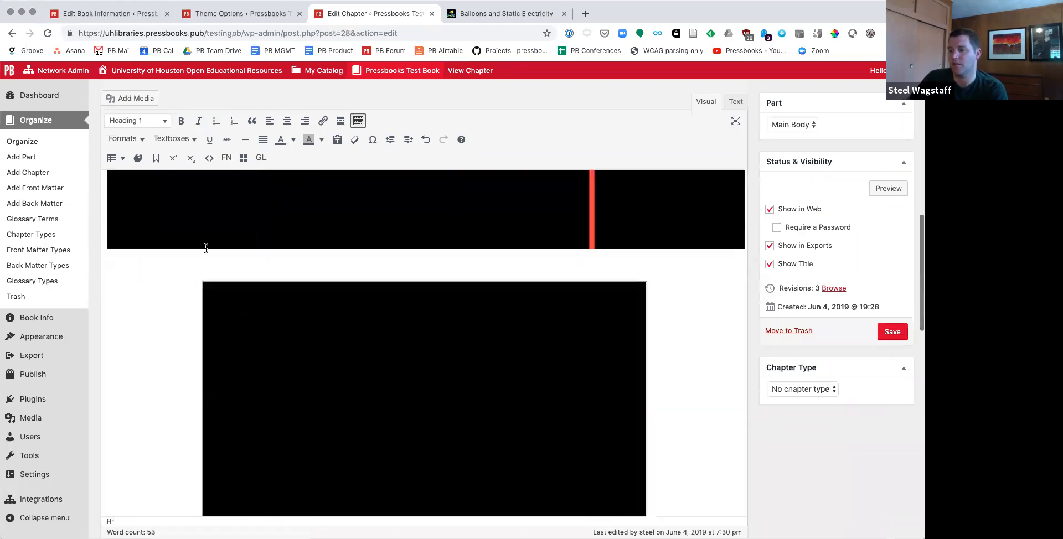
scroll(206, 248, "down", 5)
left_click(109, 340)
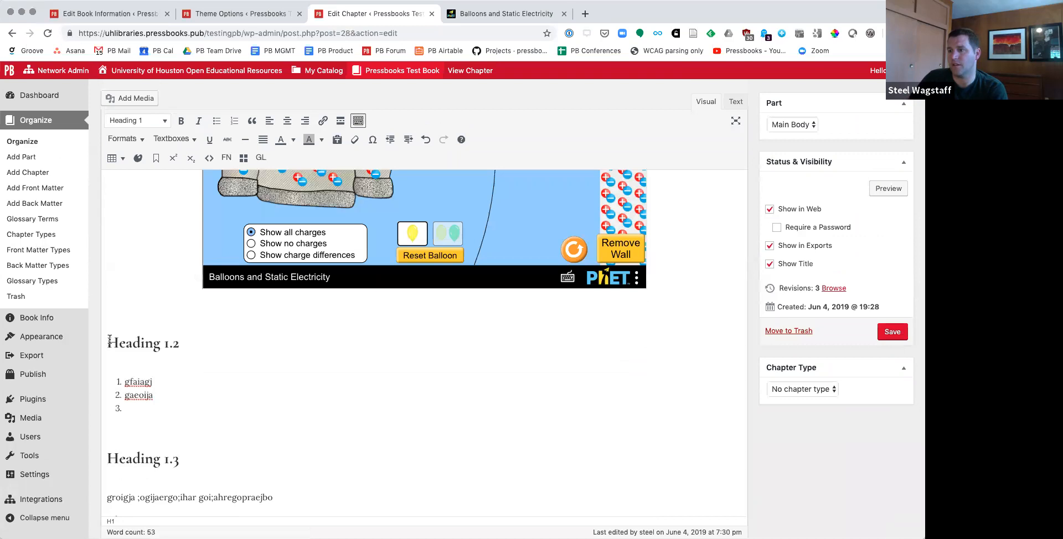
left_click_drag(106, 342, 197, 343)
left_click(259, 299)
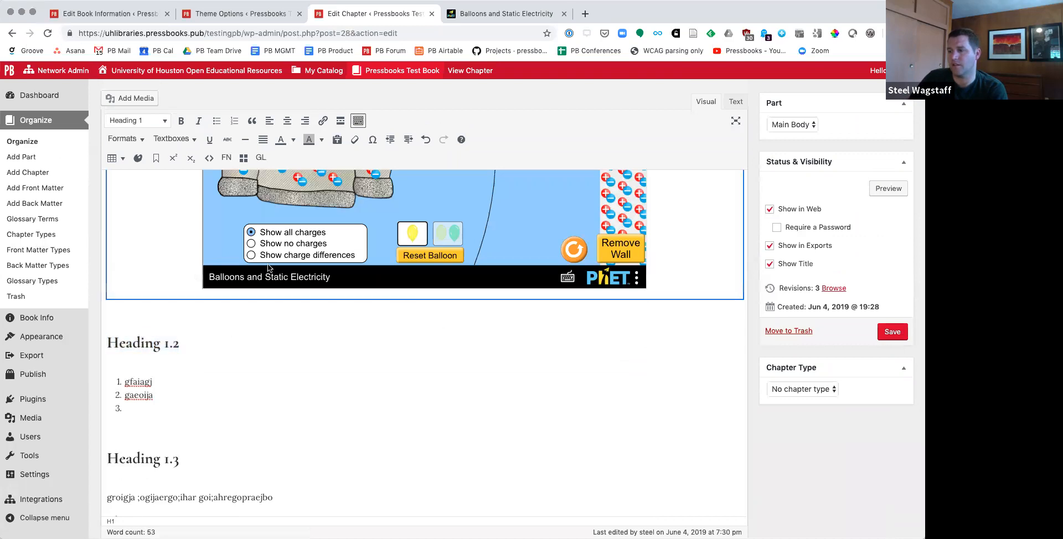
key("BackSpace")
key("Down")
Step: Save the edited chapter and view it in the webbook
scroll(247, 290, "down", 4)
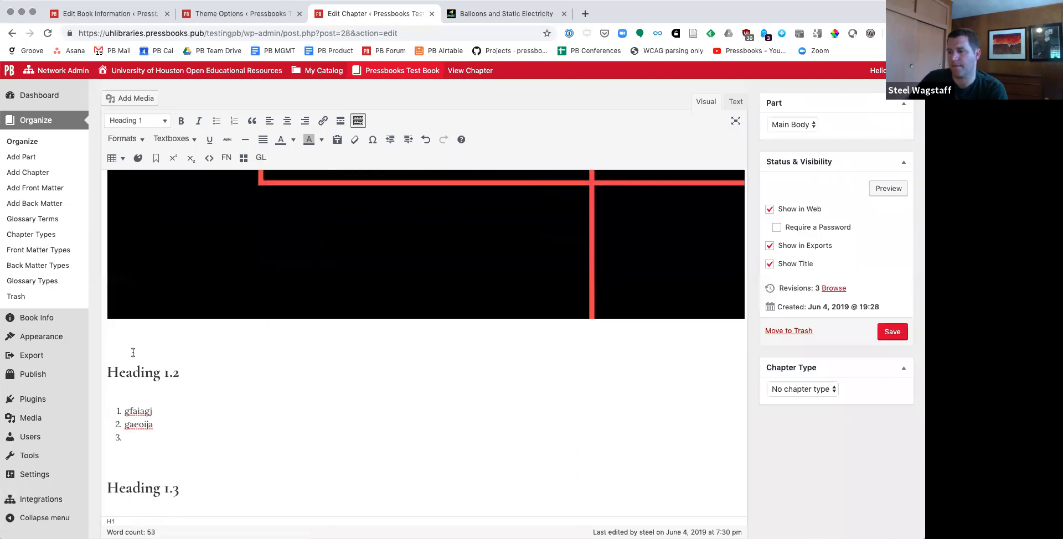
scroll(138, 371, "down", 3)
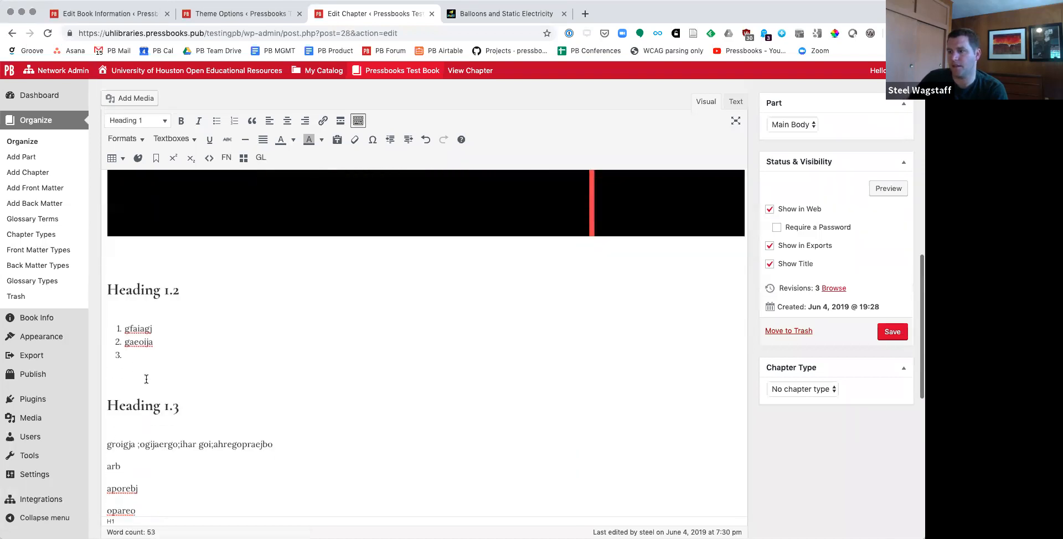
left_click(892, 332)
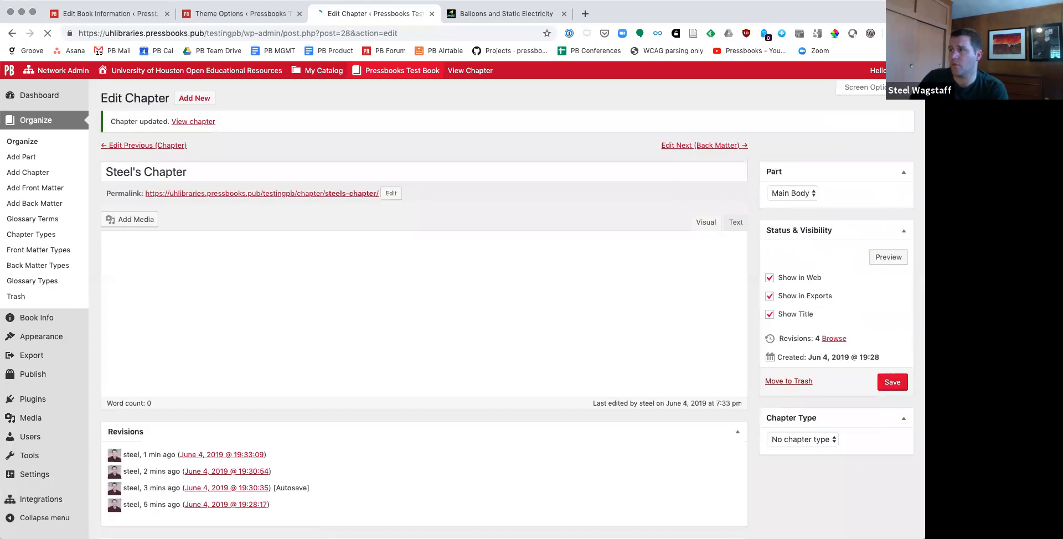
left_click(201, 123)
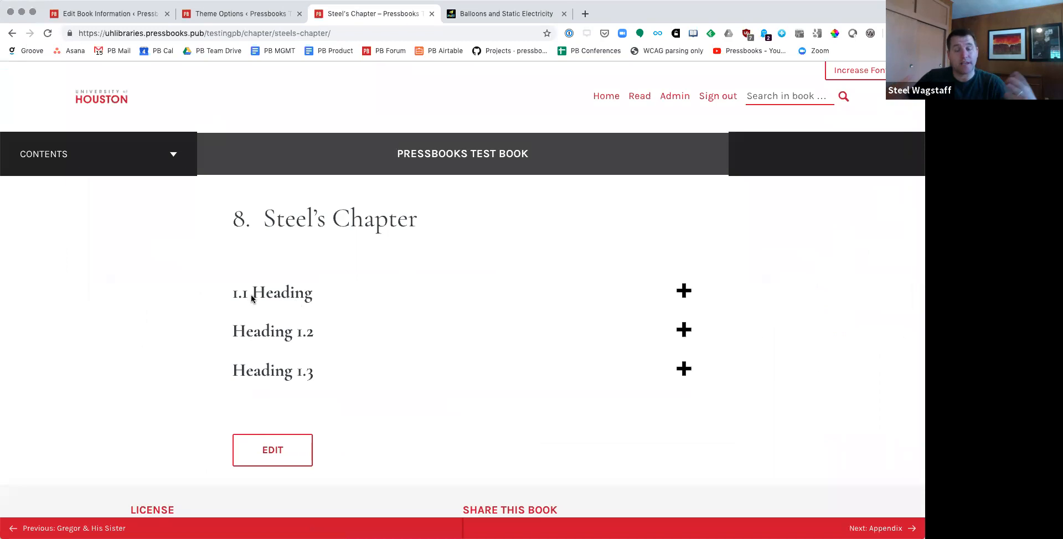
Step: Open the webbook's table of contents and expand chapter 8 to examine its section links
left_click(173, 159)
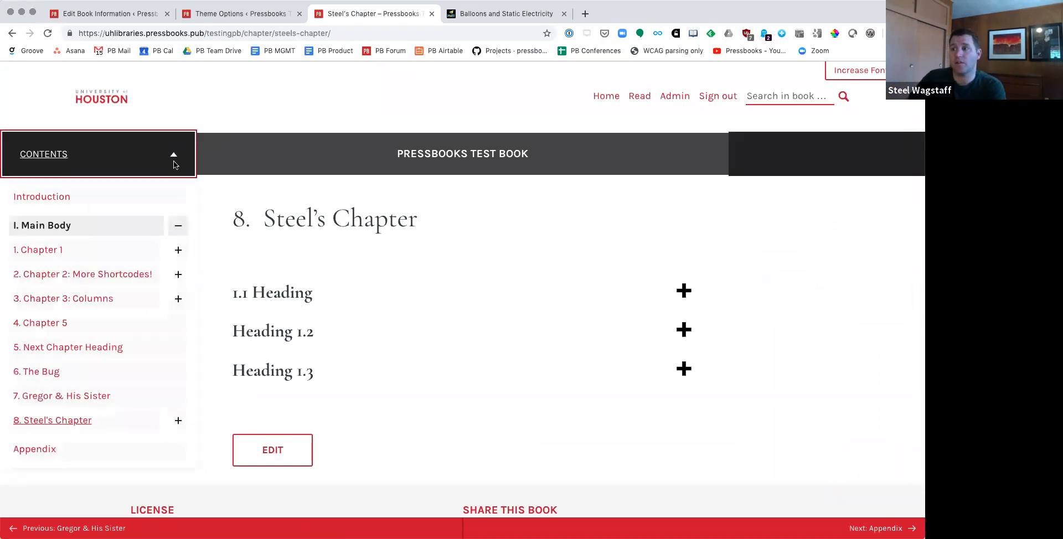
left_click(177, 420)
scroll(174, 387, "down", 2)
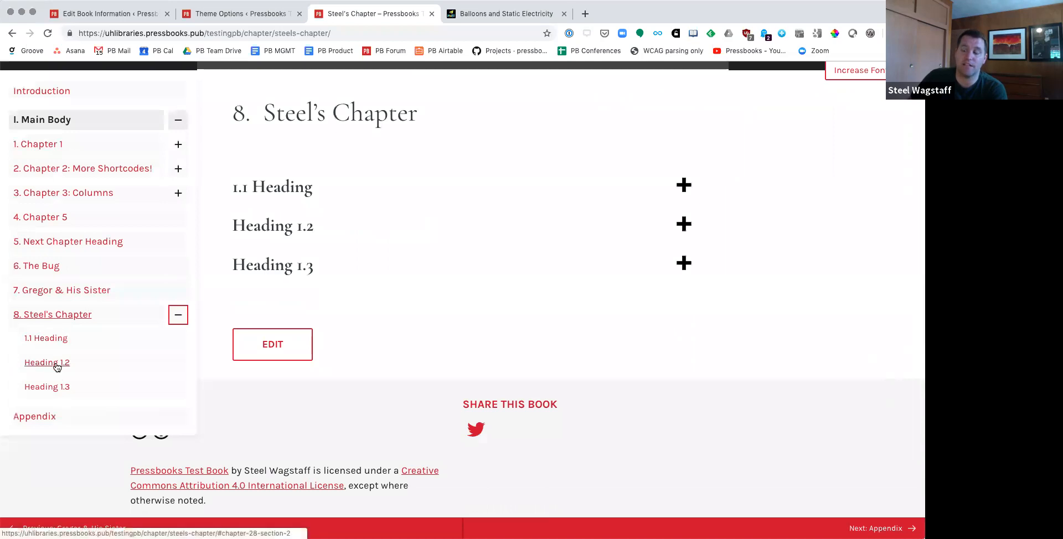
Step: Expand and collapse the chapter's sections to examine how each heading hides its content
left_click(684, 225)
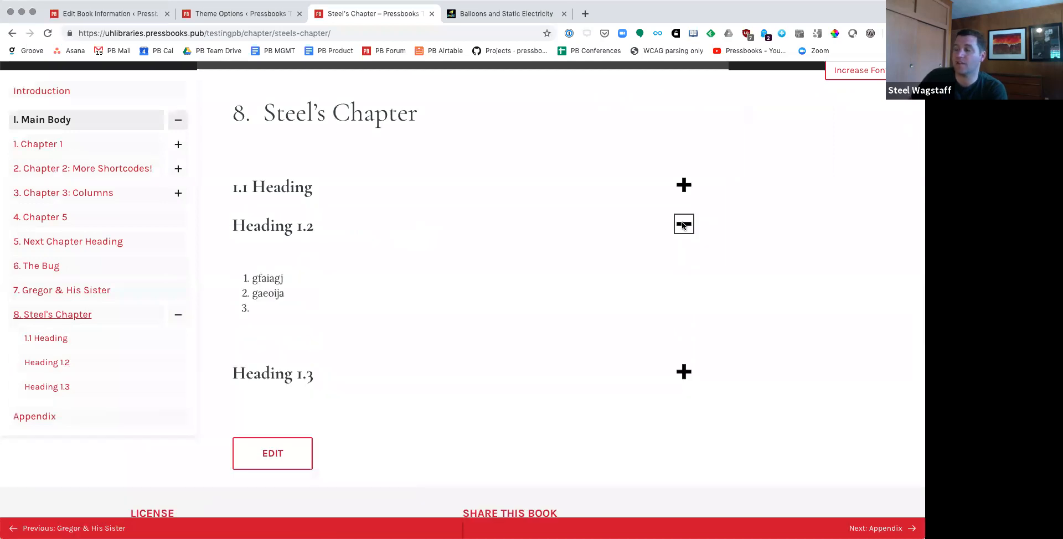
left_click(683, 225)
left_click(685, 264)
left_click(689, 186)
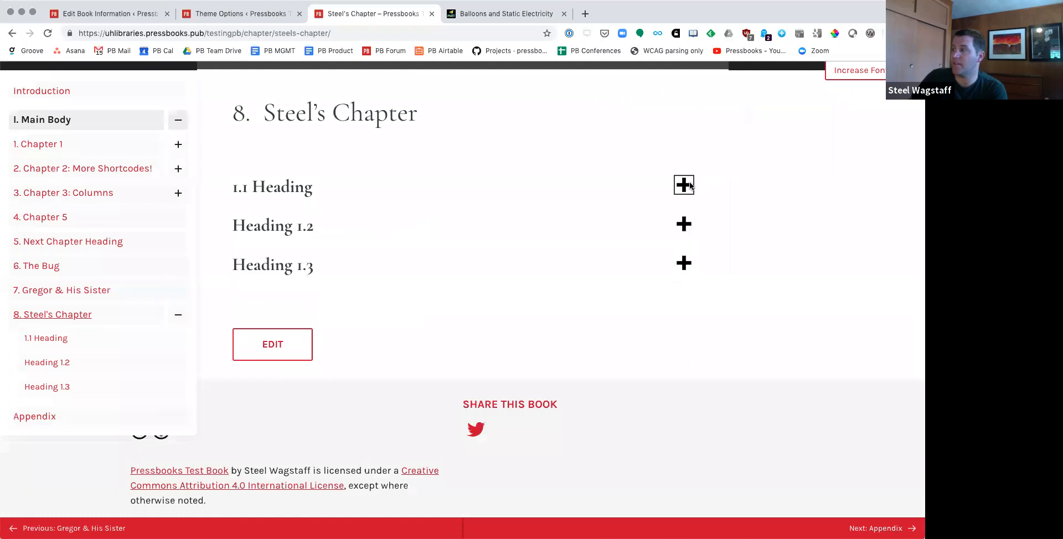
left_click(684, 185)
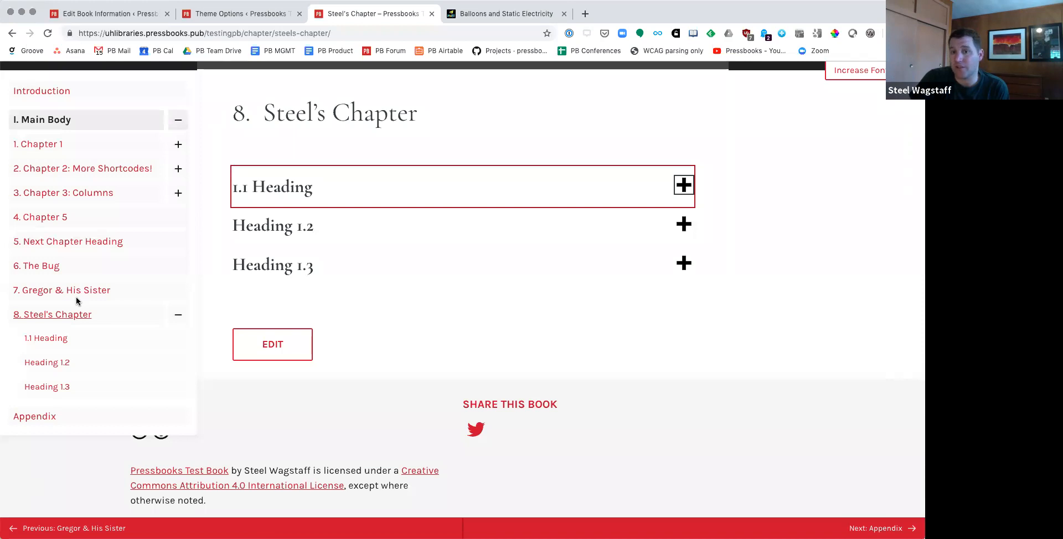
Step: Return to the book's admin area, add a new part titled "Section 2" from the organizing page, and save it
scroll(331, 321, "up", 3)
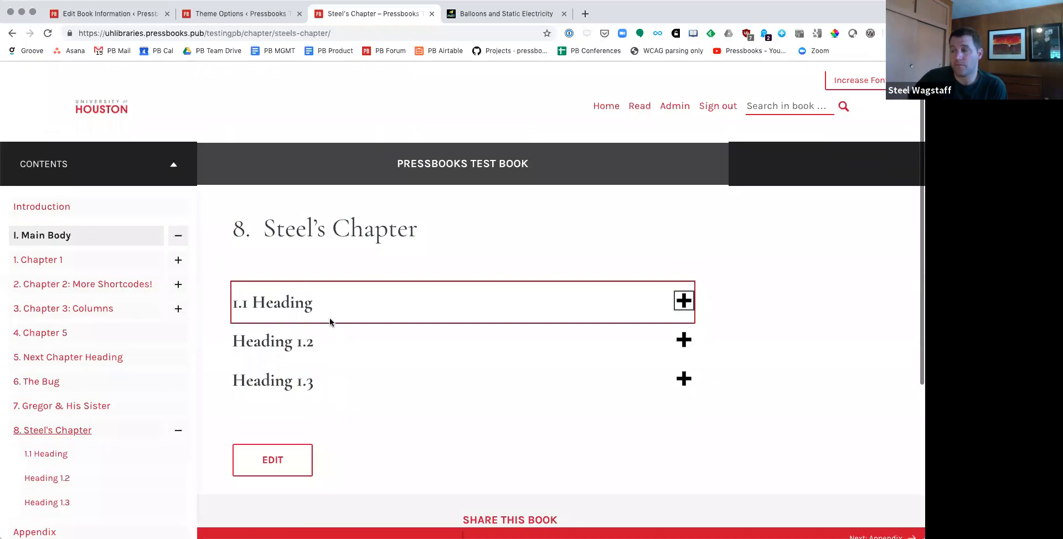
left_click(682, 100)
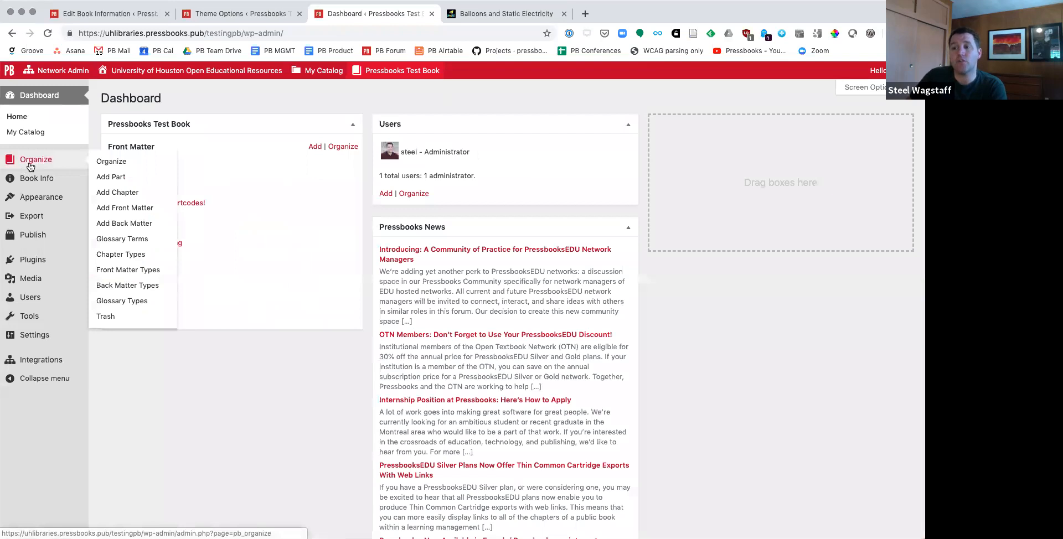
left_click(34, 163)
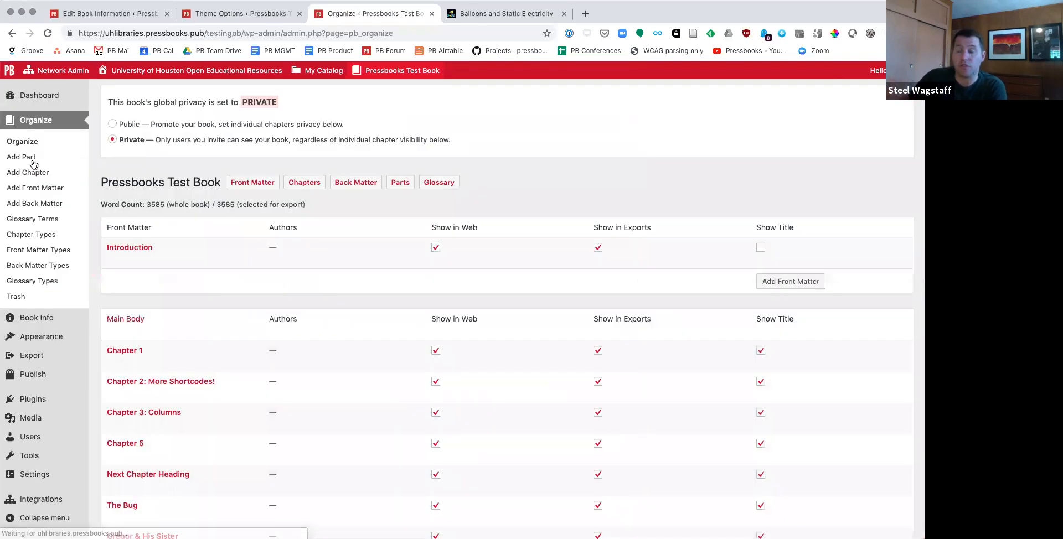
scroll(355, 298, "down", 5)
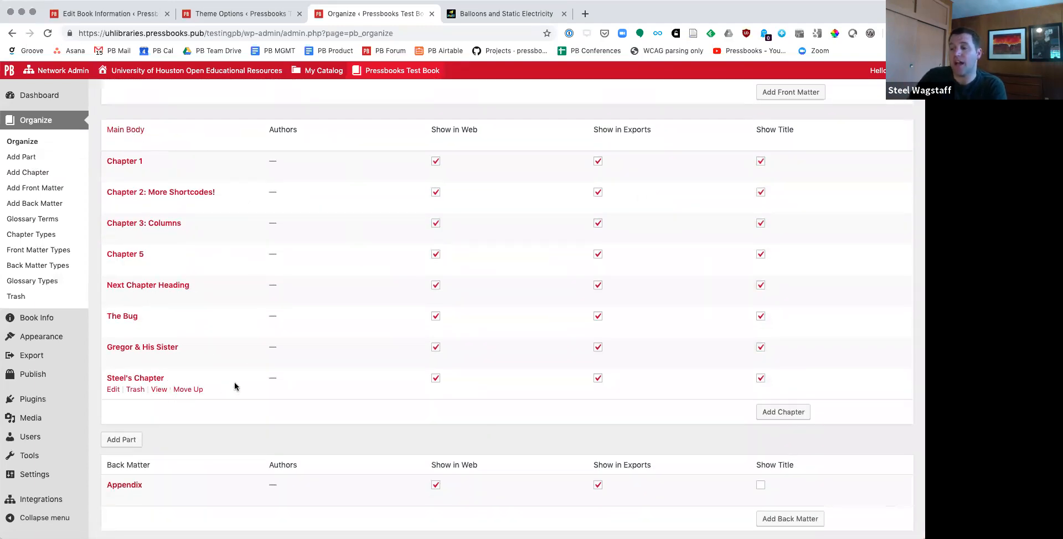
left_click(103, 443)
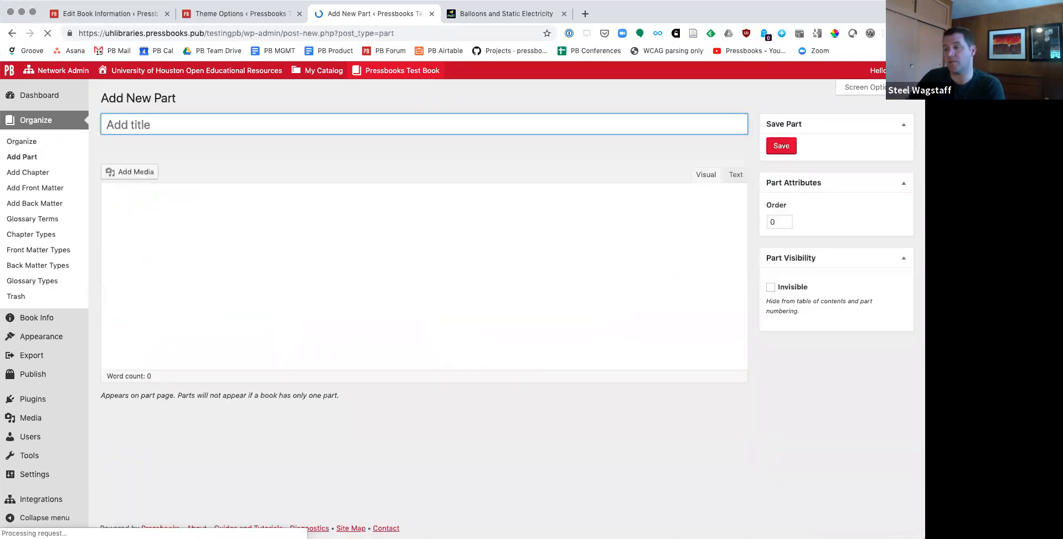
type("Section 2")
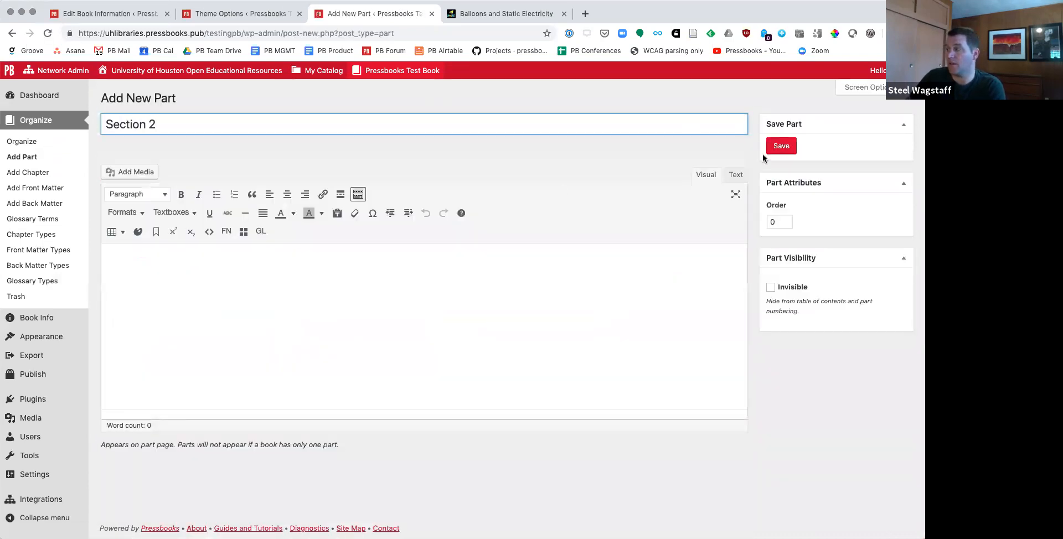
left_click(789, 146)
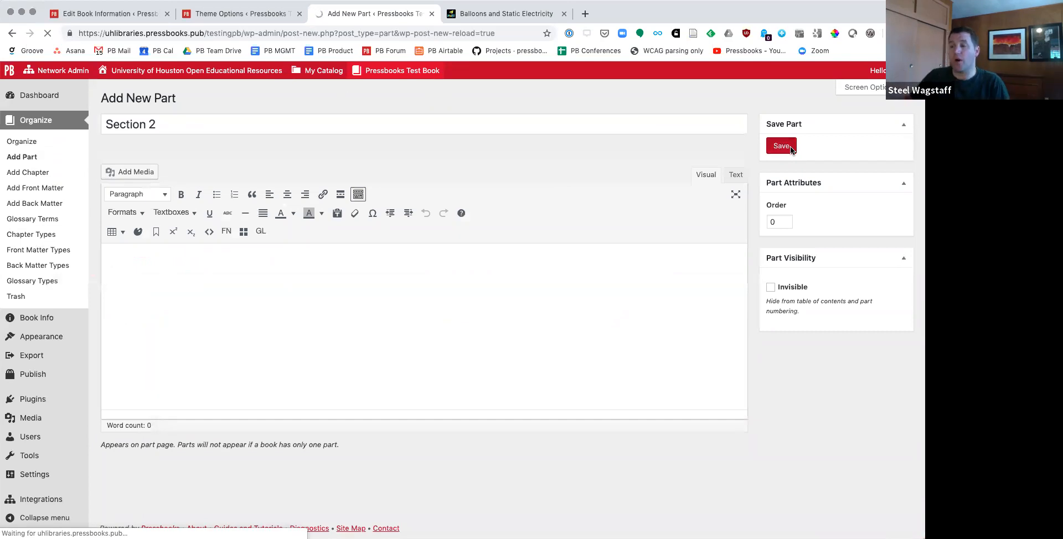
Step: On the book's organizing page, move "The Bug" and the last Main Body chapter into the Section 2 part
left_click(18, 141)
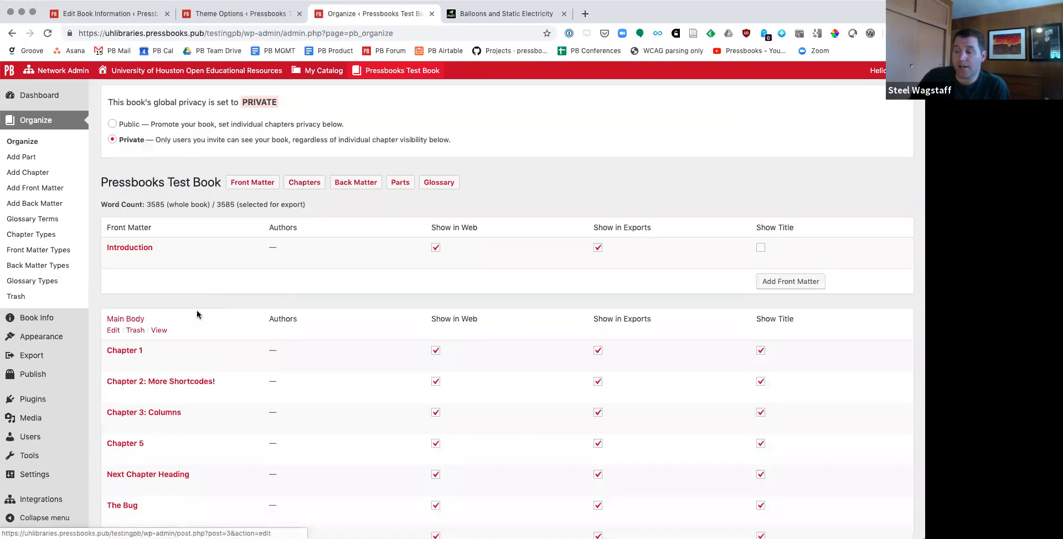
scroll(197, 314, "down", 5)
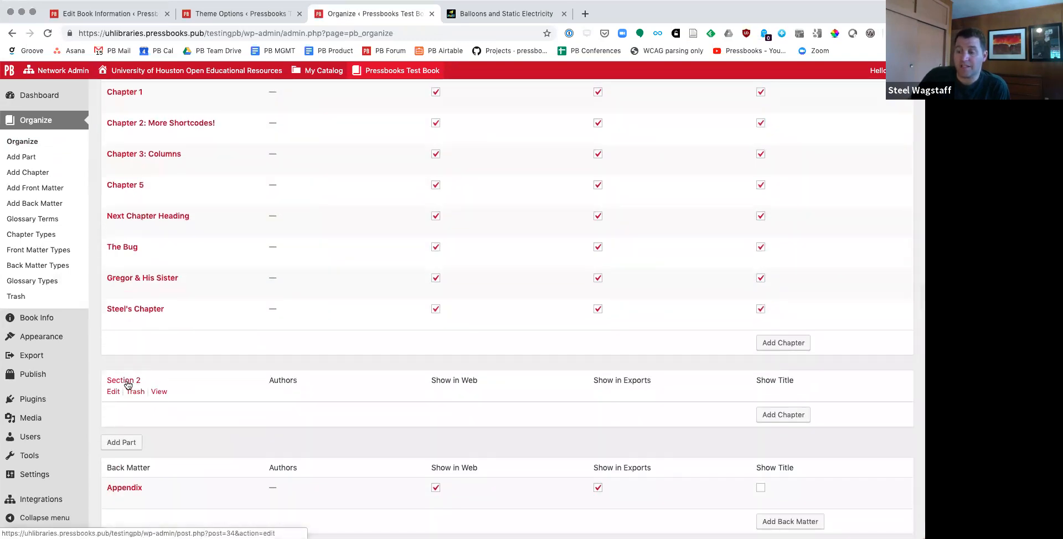
scroll(252, 386, "up", 2)
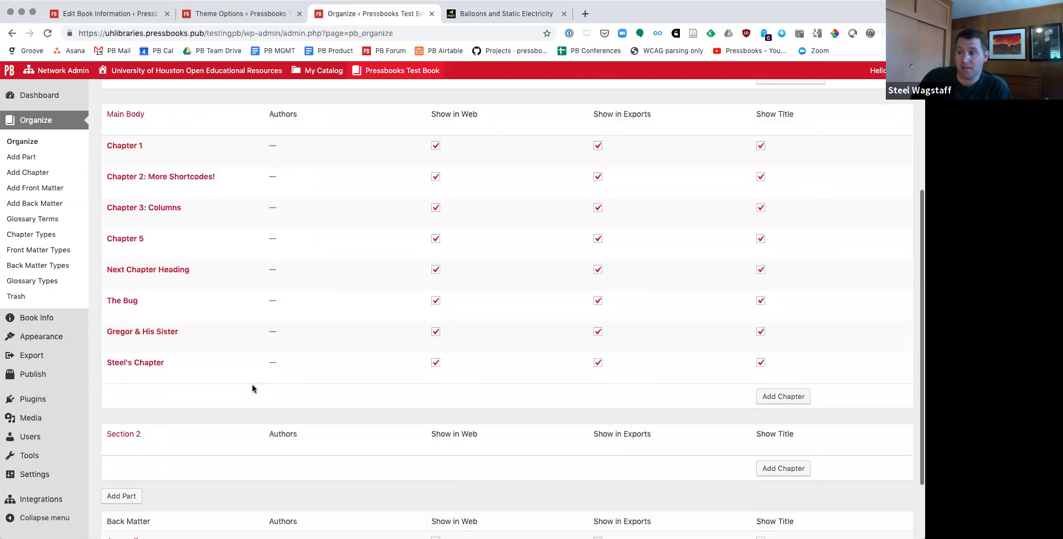
left_click_drag(136, 309, 145, 429)
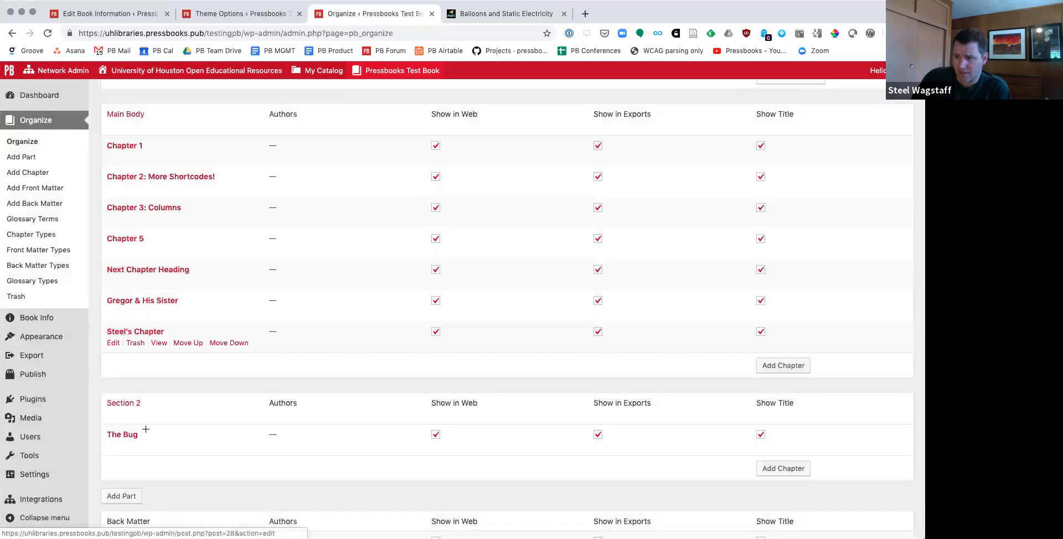
left_click_drag(124, 332, 118, 435)
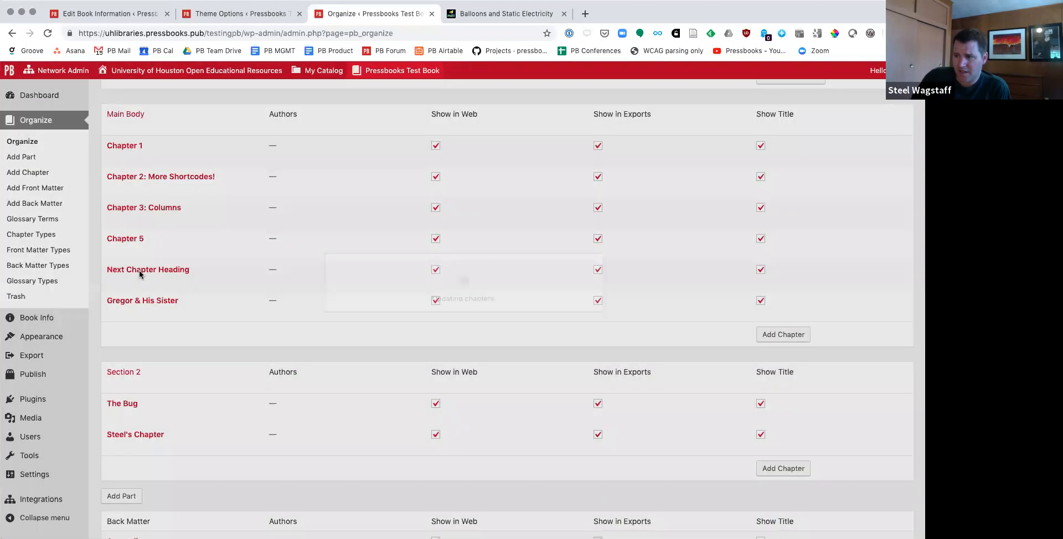
Step: Move "Next Chapter Heading" above "Chapter 5", and place "Gregor & His Sister" in Section 2 directly after "The Bug"
left_click_drag(139, 272, 131, 245)
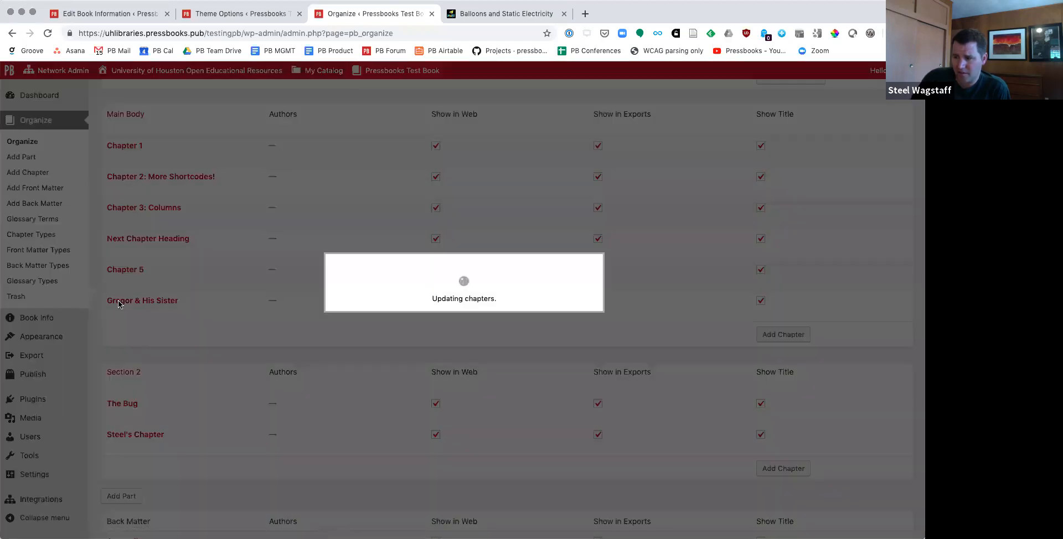
left_click_drag(122, 304, 149, 434)
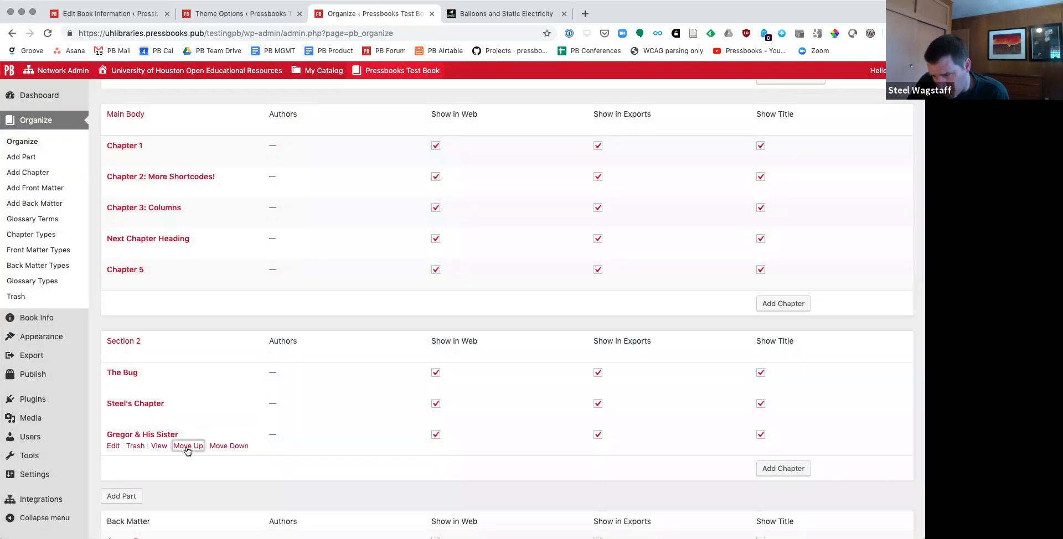
left_click(185, 446)
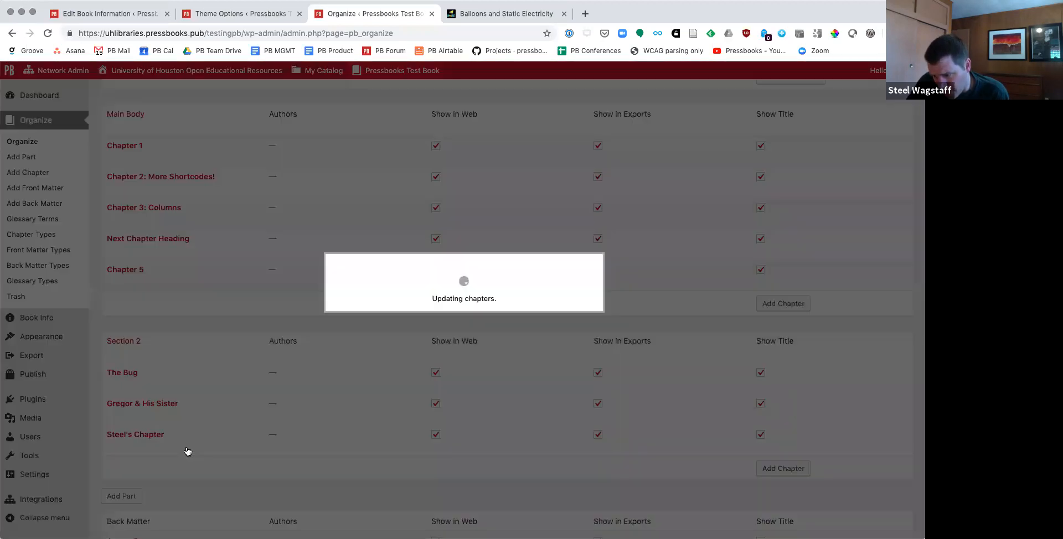
Step: Toggle web visibility for Chapter 2, for all Main Body chapters and for Next Chapter Heading, leaving every chapter shown in web
mouse_move(173, 348)
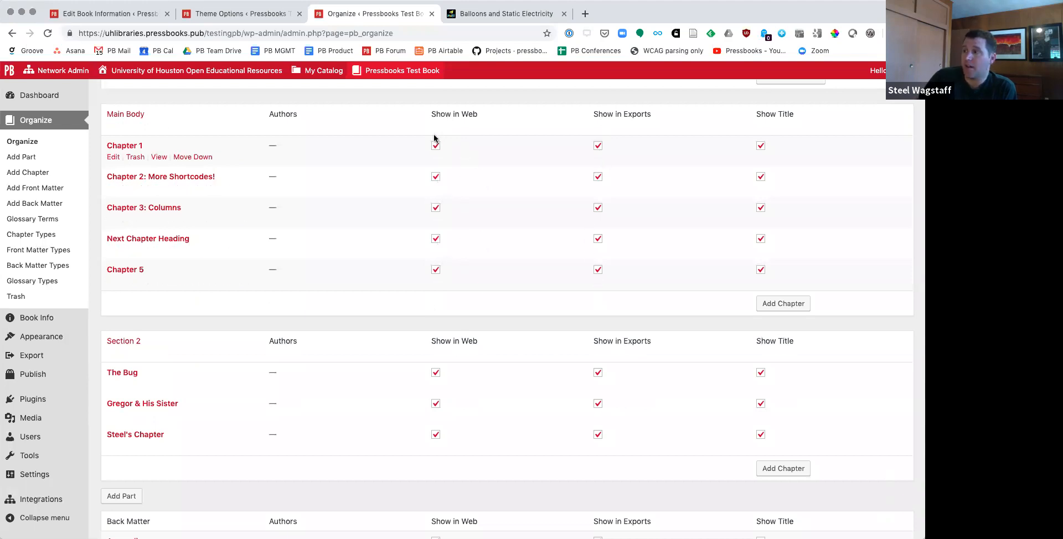
left_click(435, 178)
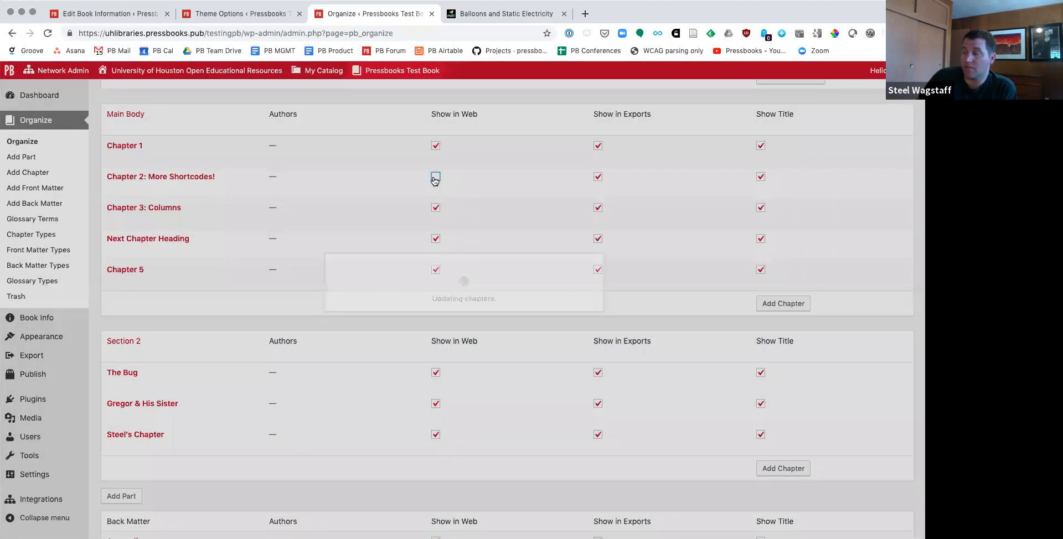
left_click(439, 117)
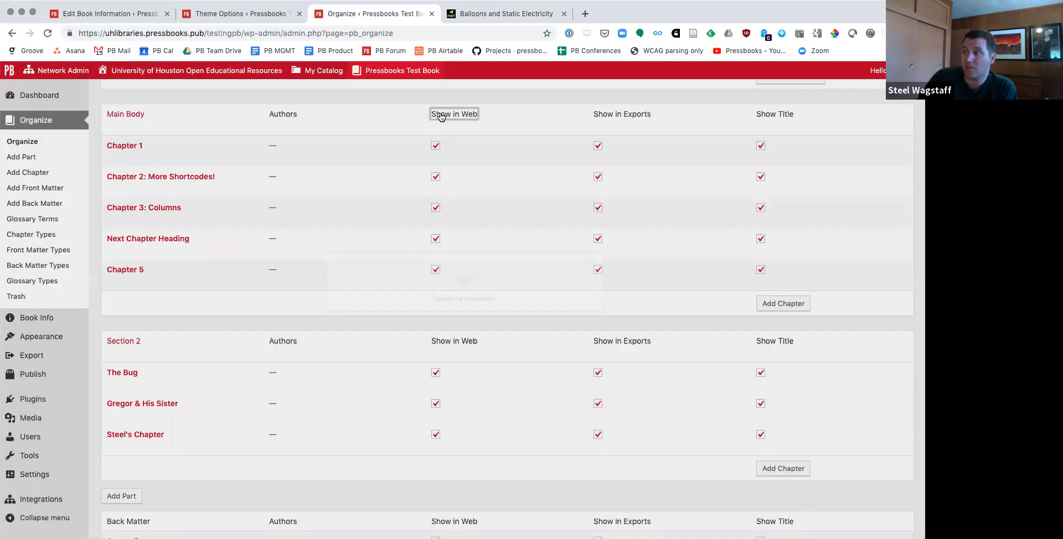
left_click(441, 116)
left_click(441, 116)
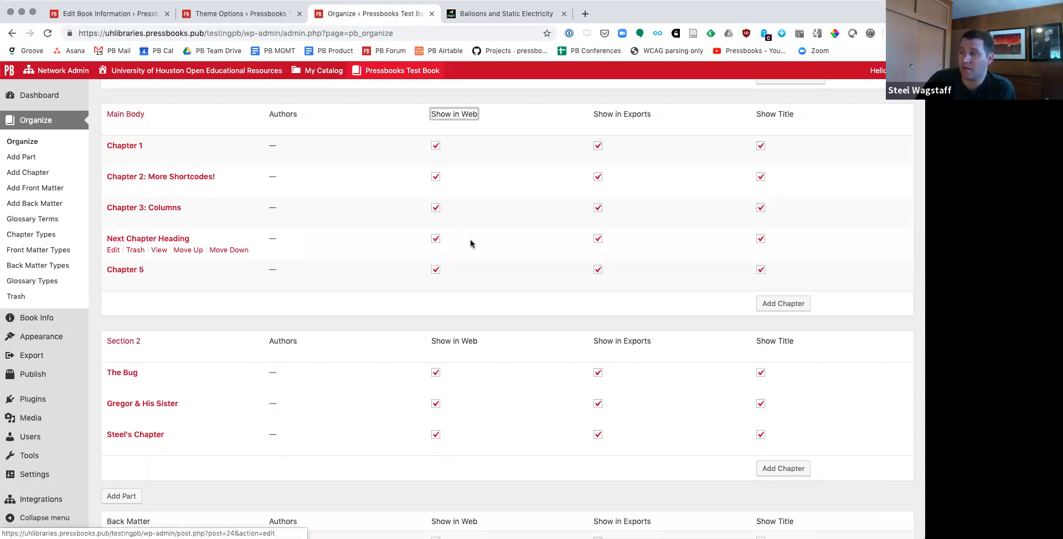
left_click(437, 240)
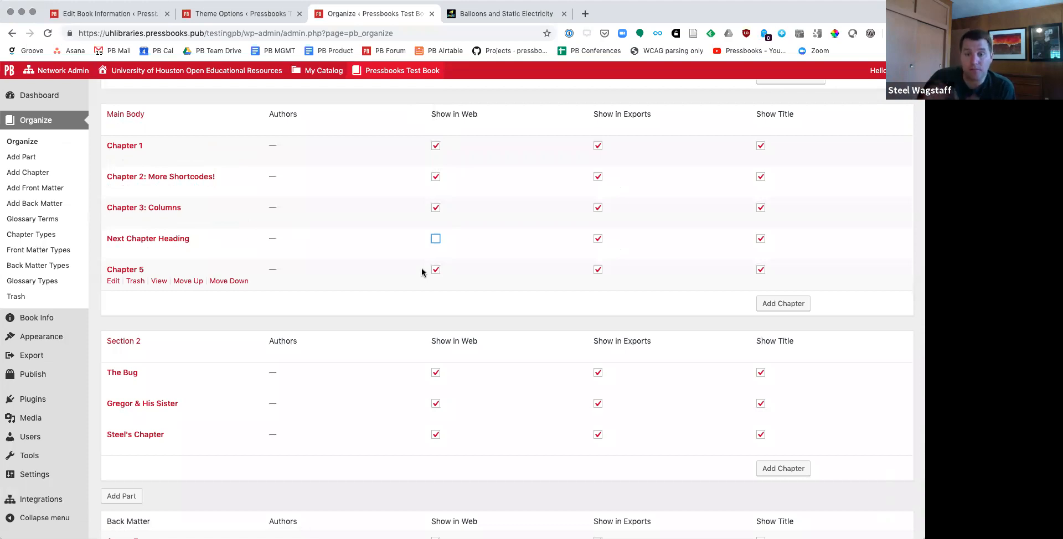
left_click(435, 240)
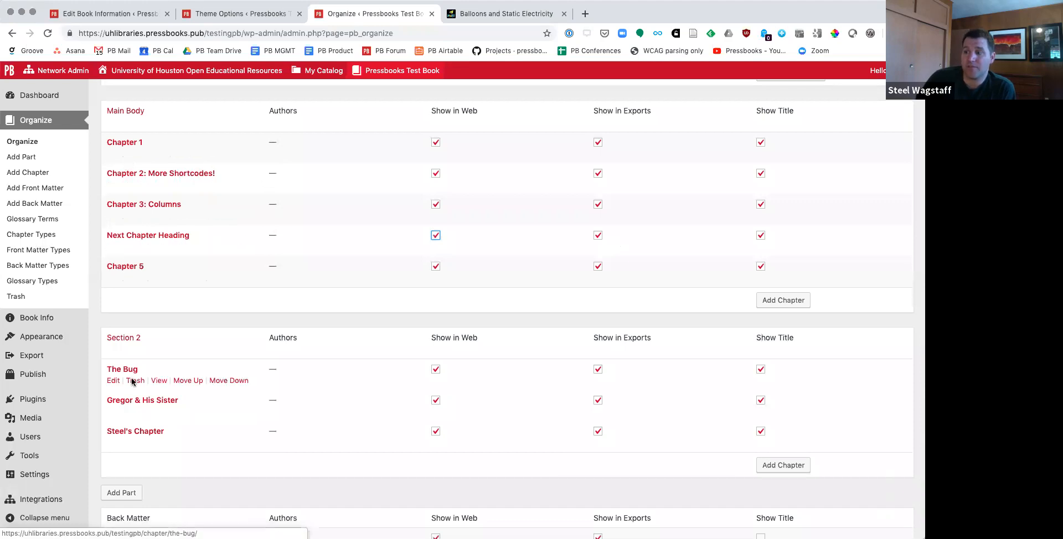
Step: Open "The Bug" for editing and assign an existing contributor as its chapter author in the chapter metadata
scroll(128, 382, "down", 1)
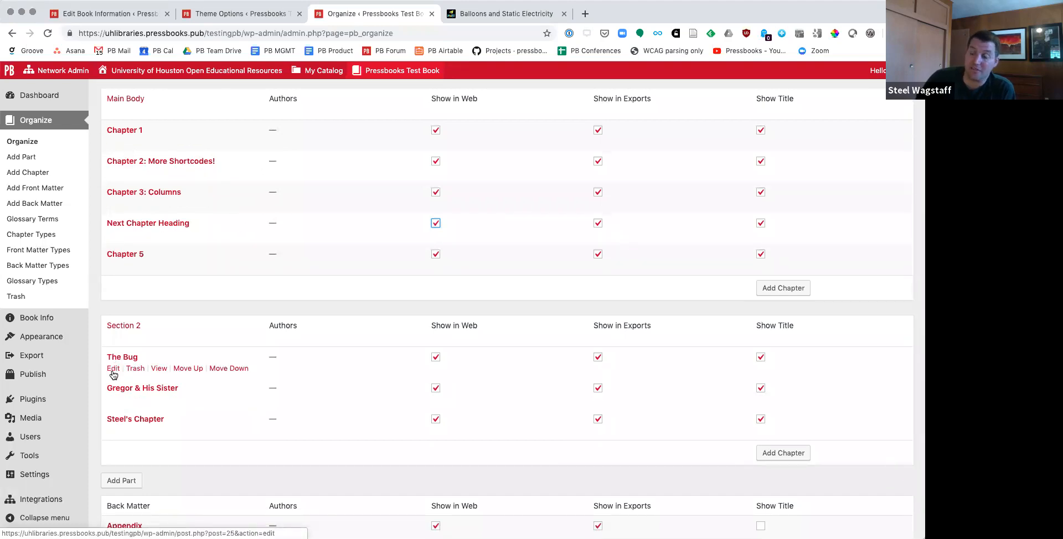
left_click(113, 369)
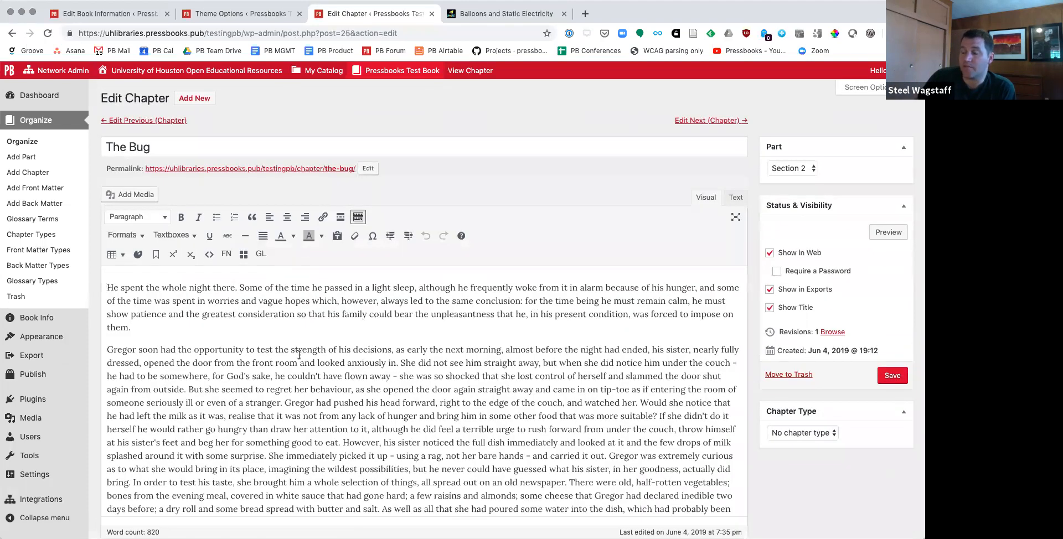
scroll(632, 346, "down", 10)
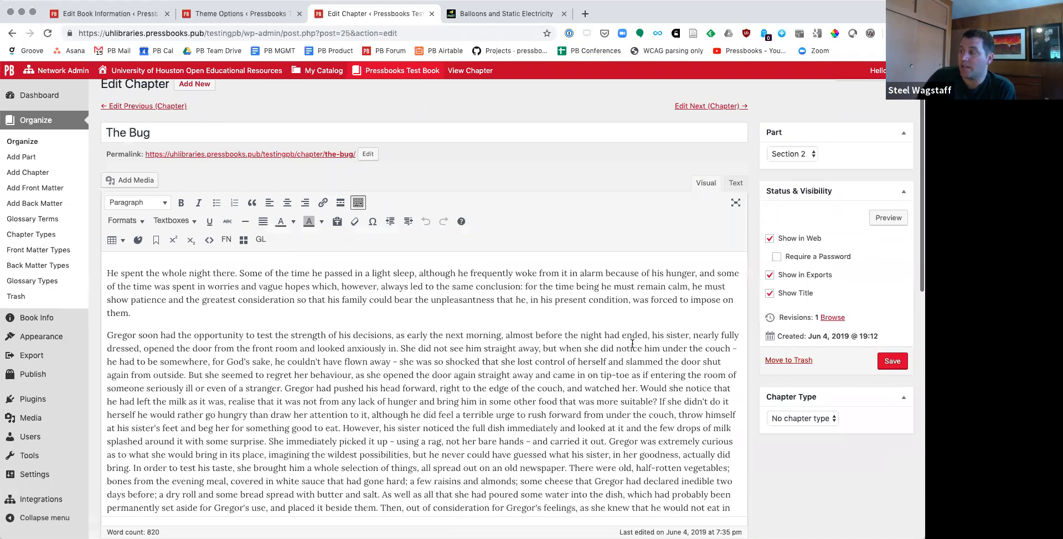
scroll(632, 346, "down", 2)
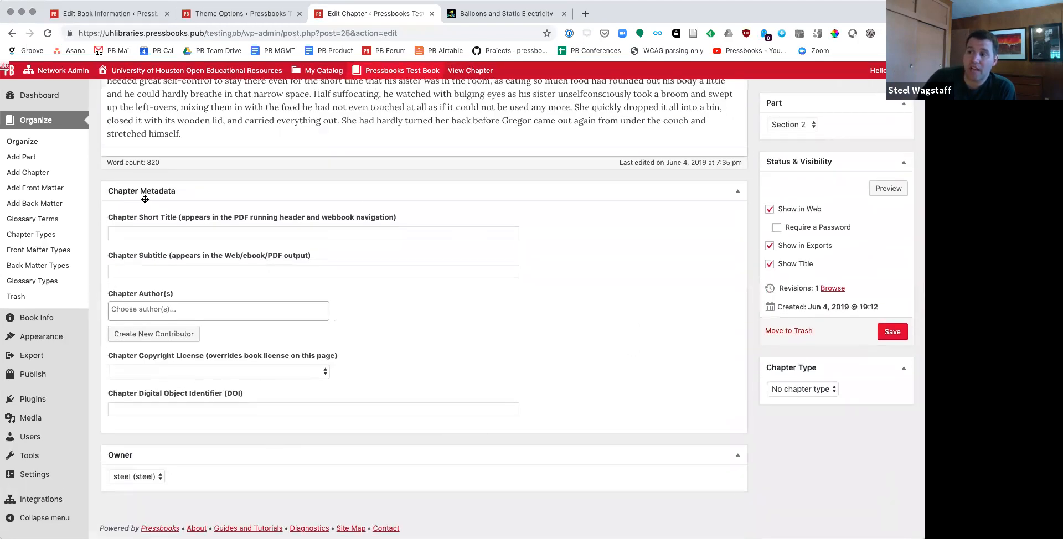
scroll(176, 239, "up", 1)
left_click(175, 233)
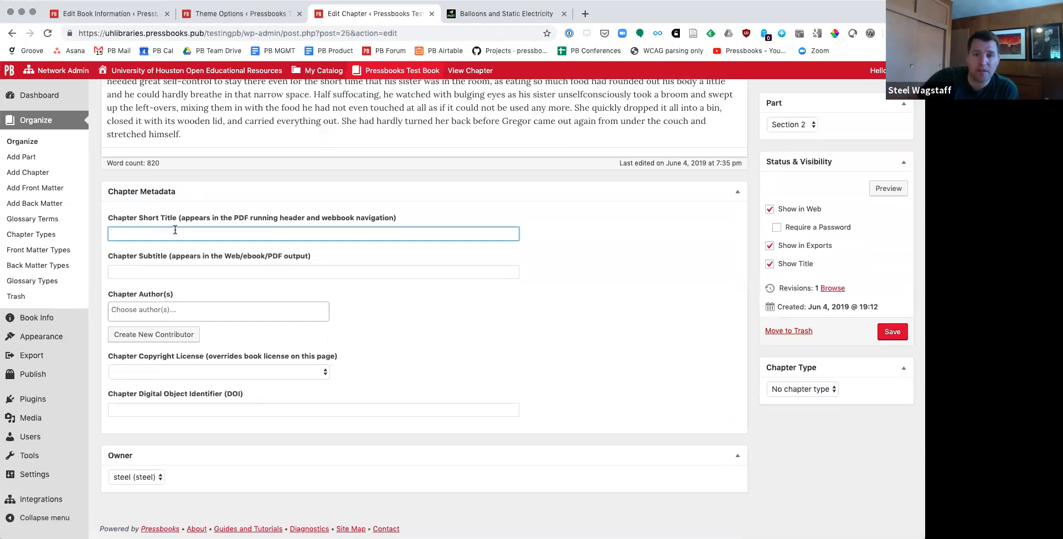
left_click(153, 311)
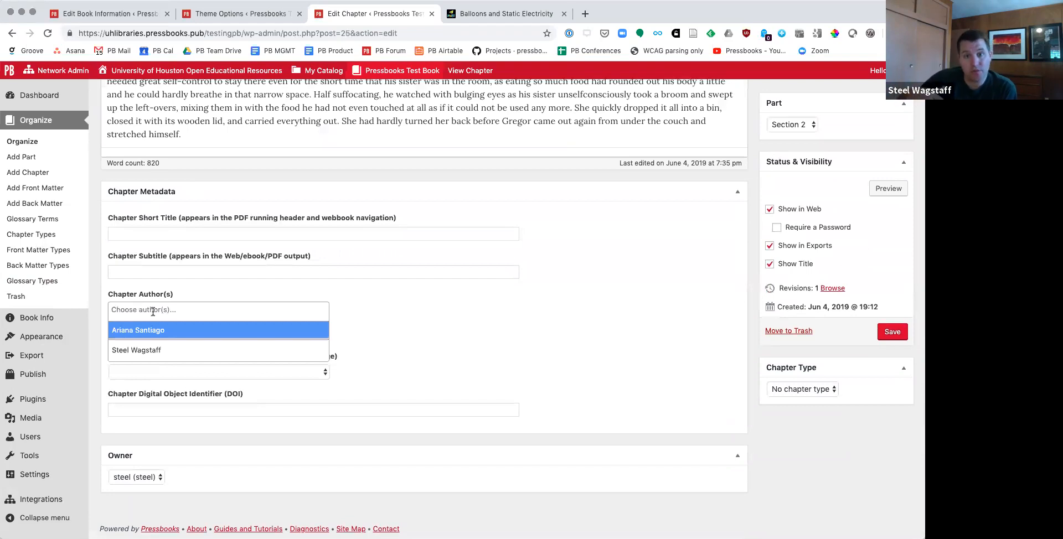
left_click(160, 331)
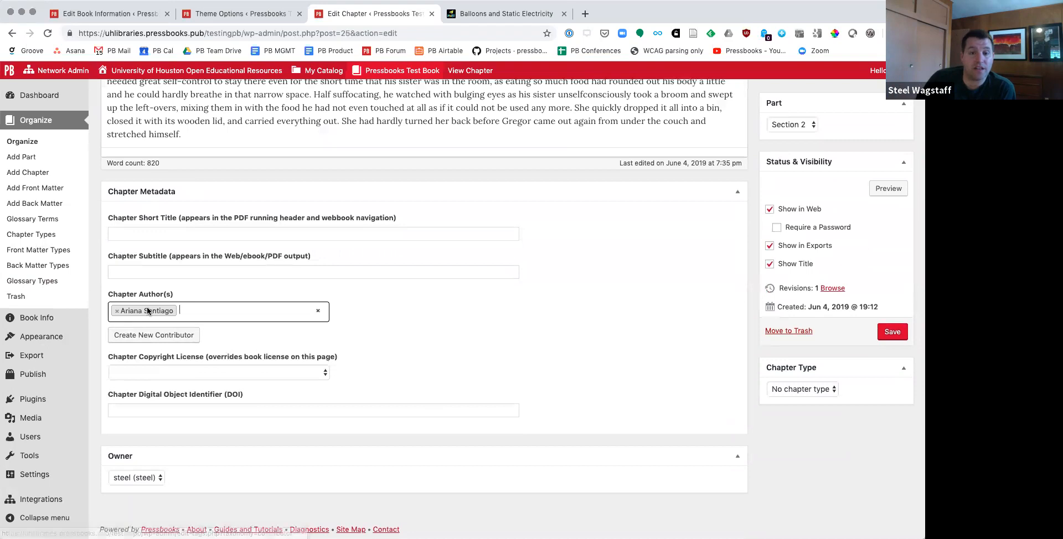
Step: Set the chapter copyright license to CC0 (Creative Commons Zero) and save the chapter
left_click(156, 374)
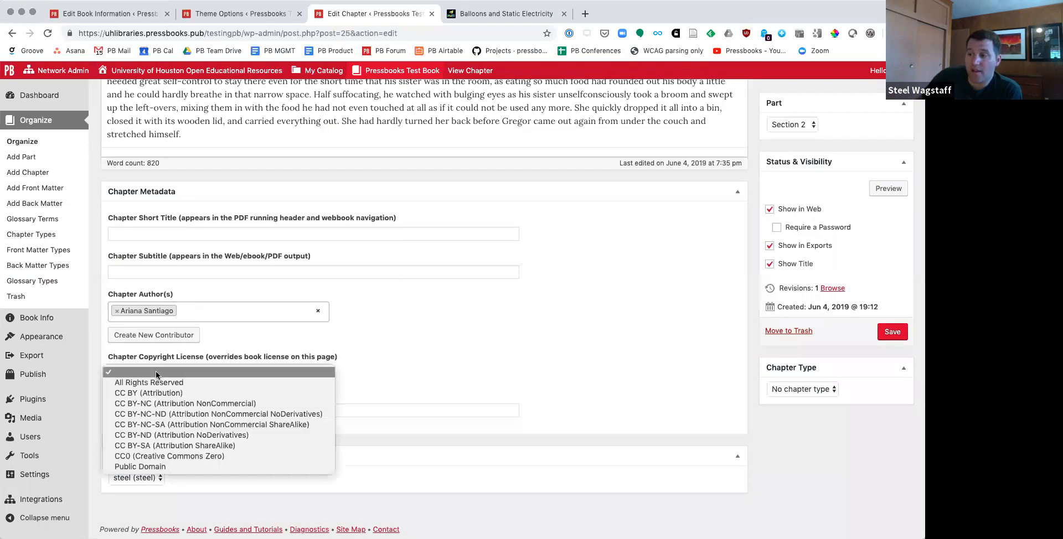
left_click(132, 458)
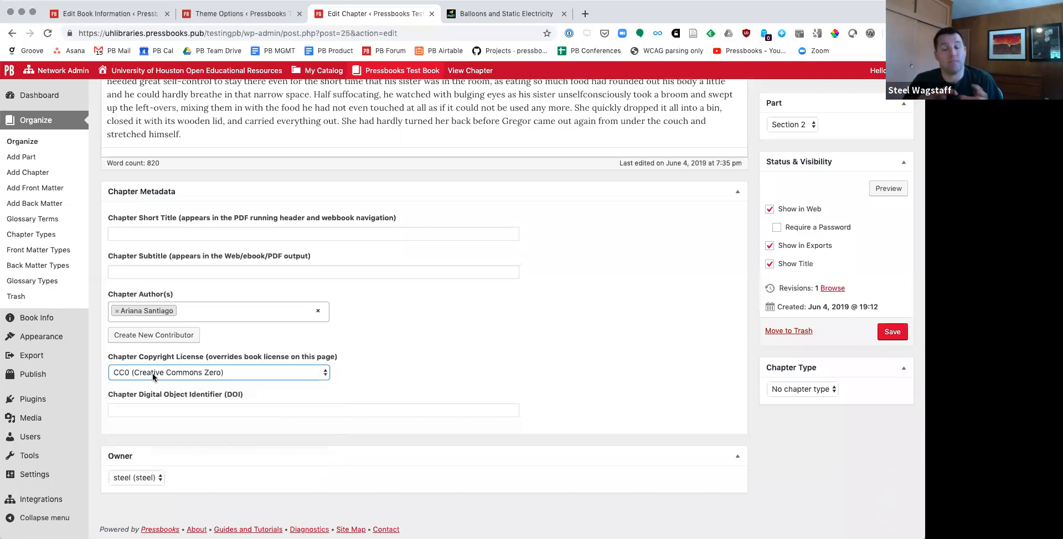
left_click(150, 414)
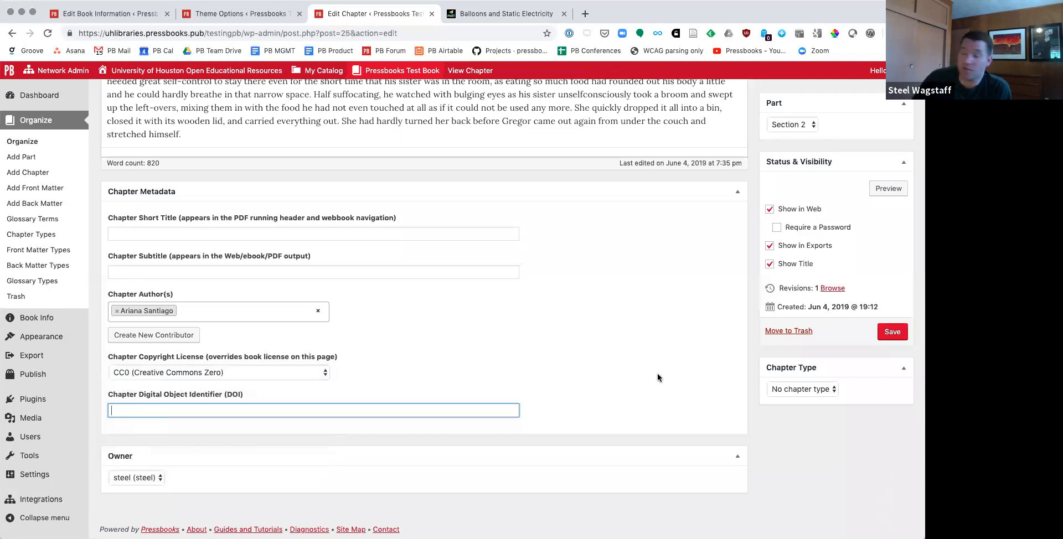
left_click(891, 332)
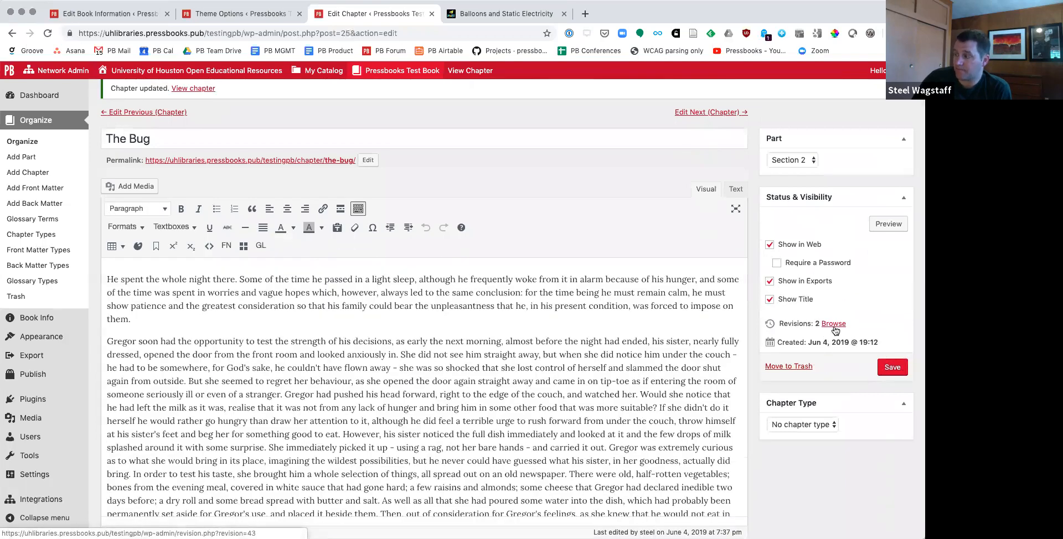
Step: Move the second paragraph's passage from "opportunity to test" through "She immediately pick" to the end of the chapter
left_click(380, 317)
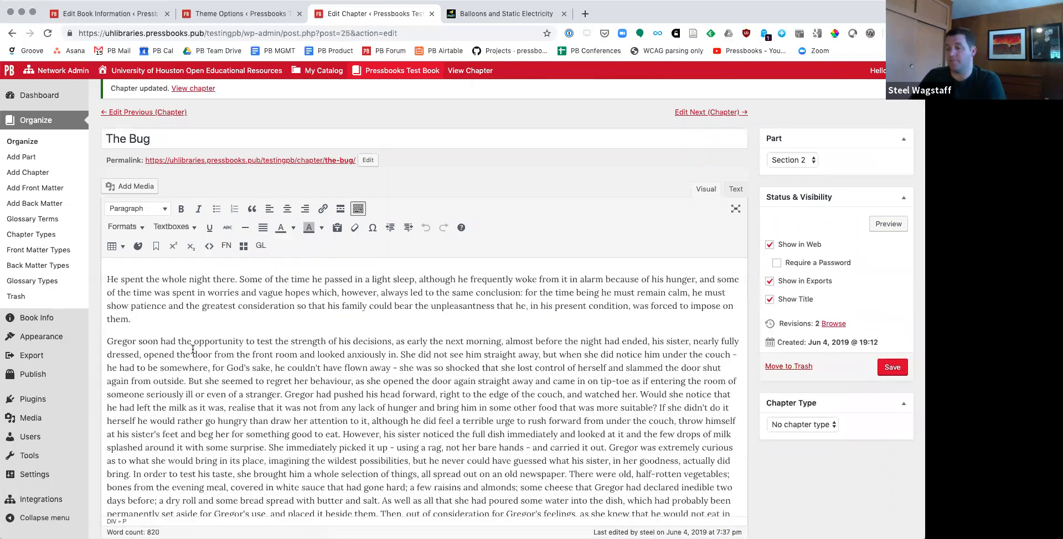
left_click_drag(193, 340, 357, 447)
key("BackSpace")
scroll(359, 406, "down", 7)
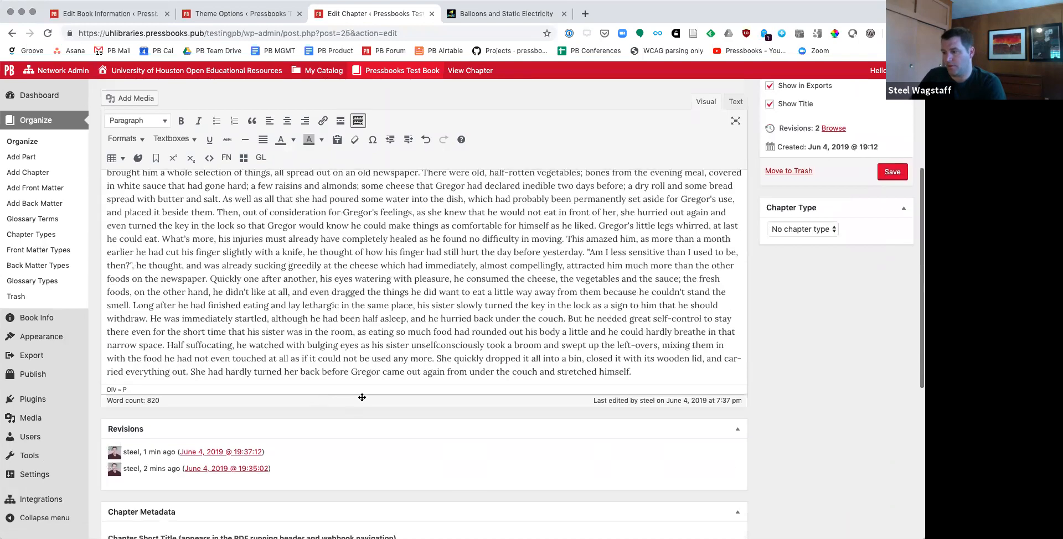
left_click(686, 348)
key("ctrl+z")
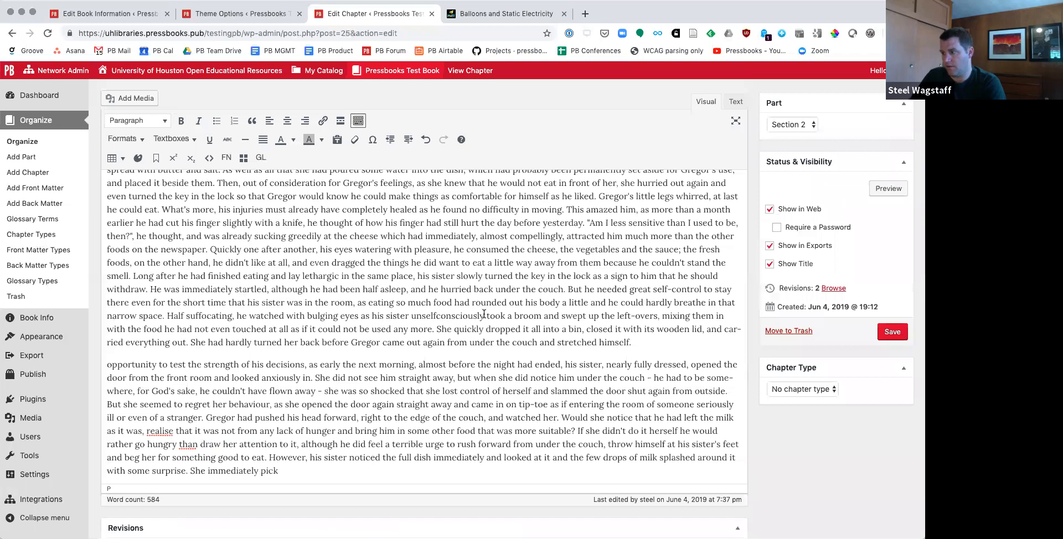
Step: Move the passage from "how his finger" through "unselfconsciously" to its own paragraph after the first one, and save the chapter
left_click_drag(484, 316, 361, 223)
key("BackSpace")
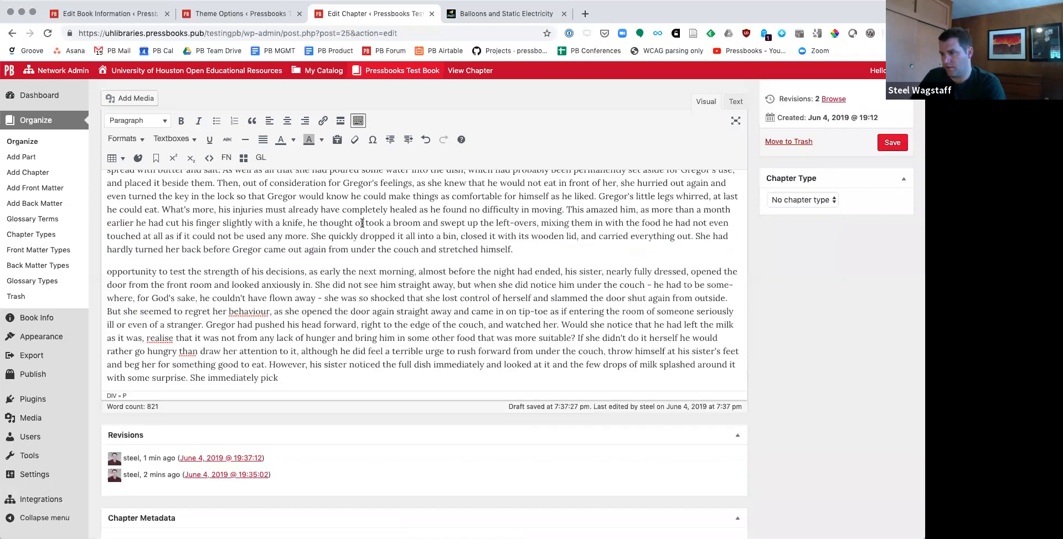
scroll(231, 342, "up", 5)
scroll(554, 366, "down", 1)
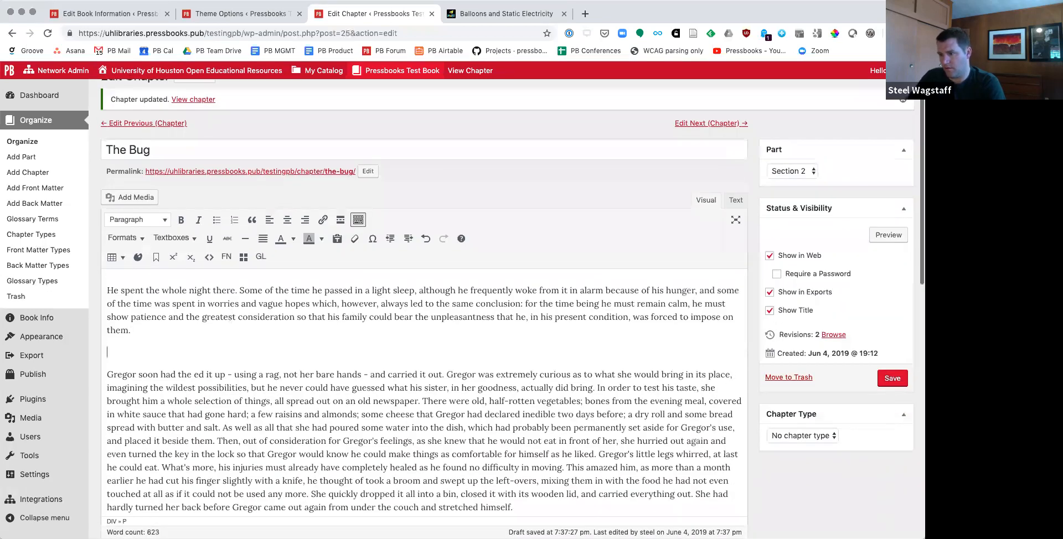
key("ctrl+z")
left_click(897, 383)
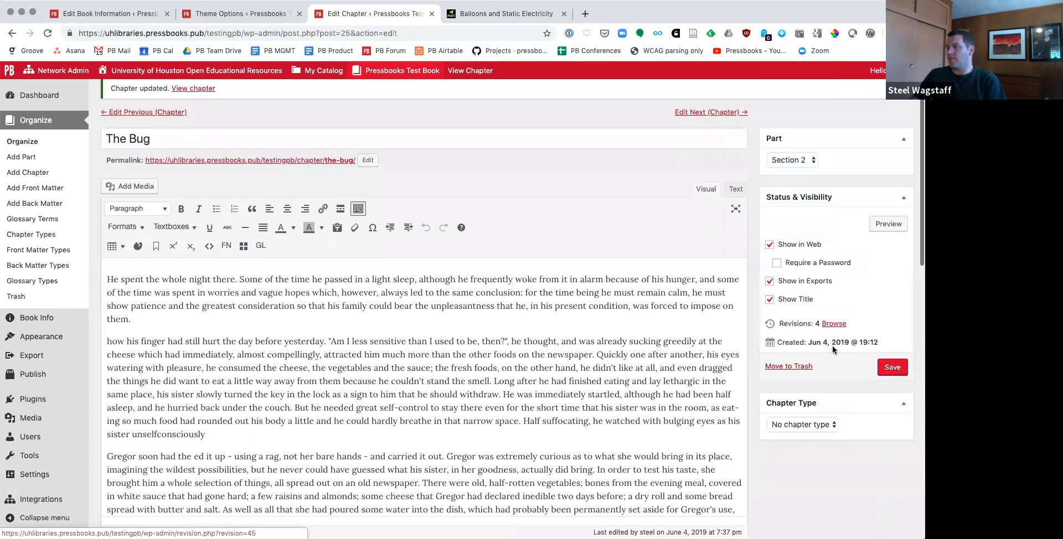
Step: Browse the chapter's revisions and examine the differences between the current revision and the previous one
left_click(830, 327)
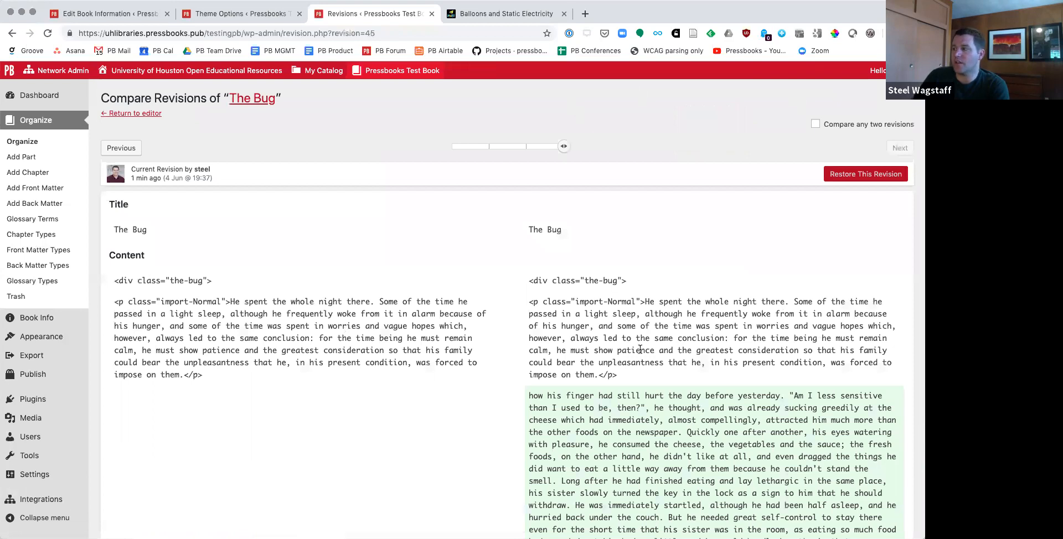
scroll(640, 350, "down", 3)
left_click_drag(530, 308, 790, 464)
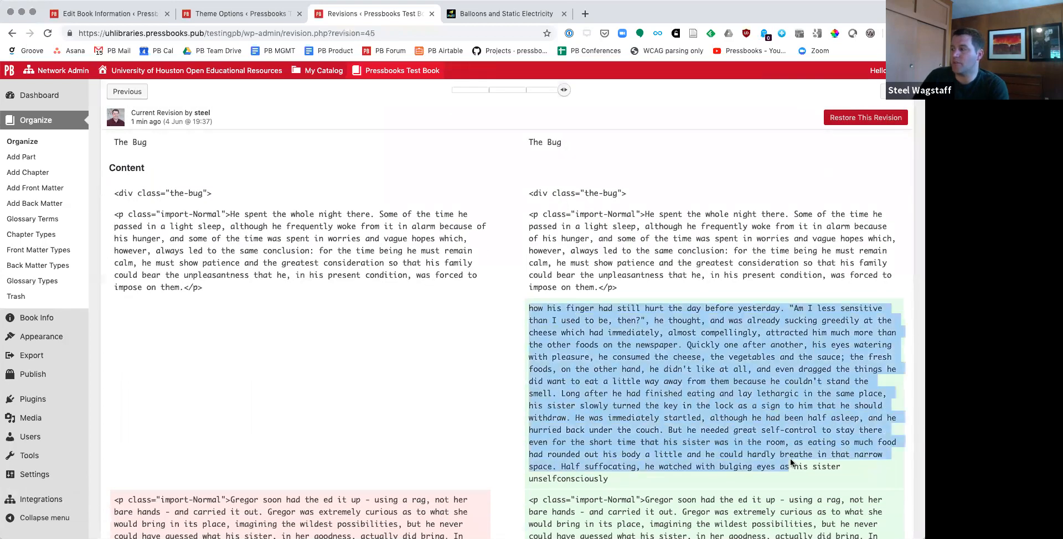
scroll(791, 464, "down", 12)
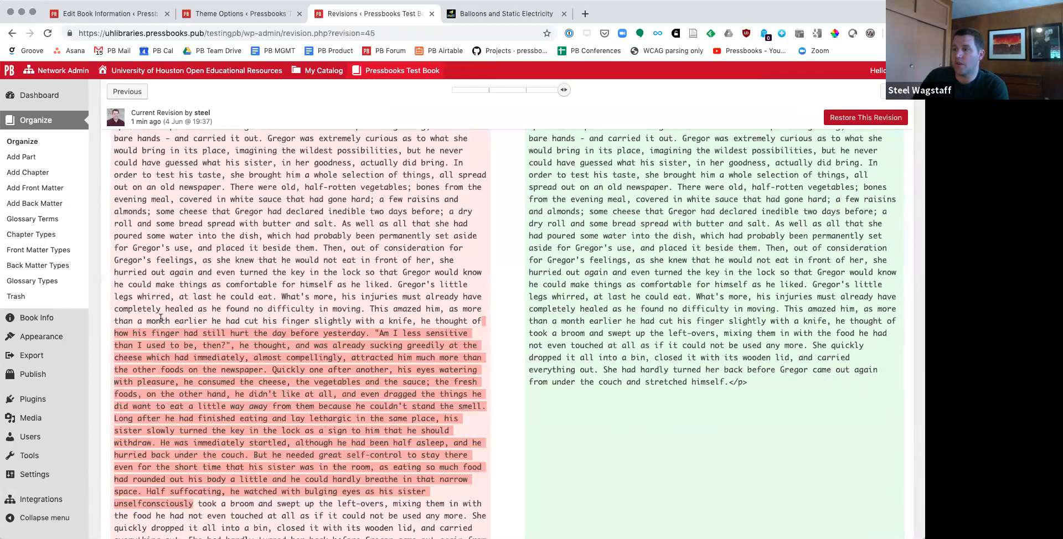
scroll(632, 381, "down", 10)
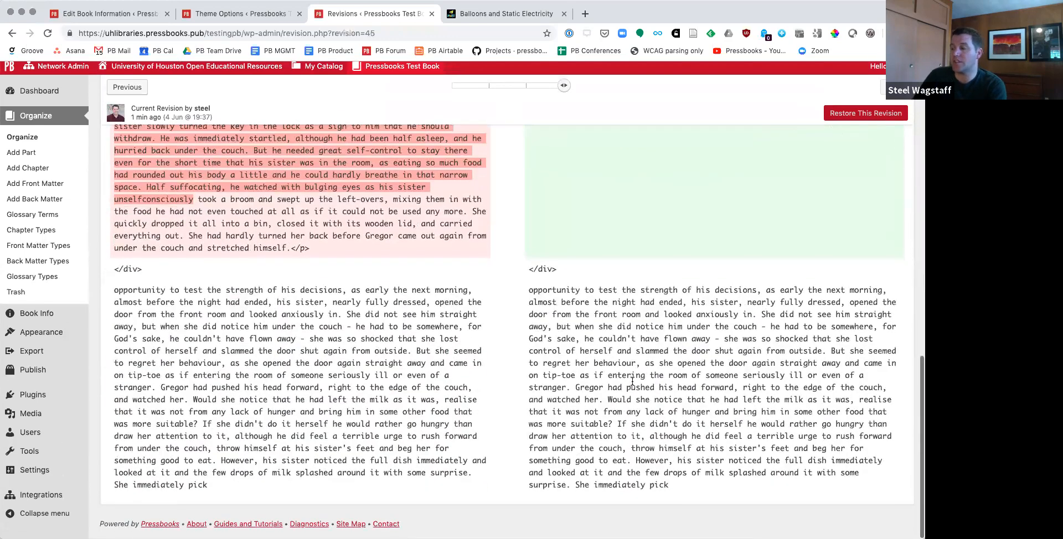
scroll(632, 381, "up", 20)
Step: Compare any two revisions, setting the earliest 19:35 revision against the current one
left_click(815, 124)
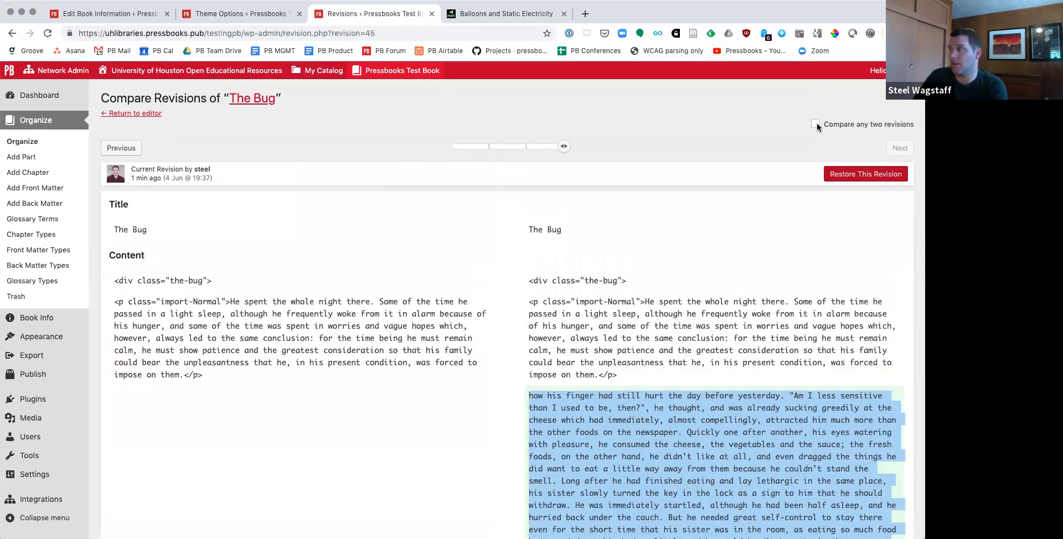
left_click(490, 146)
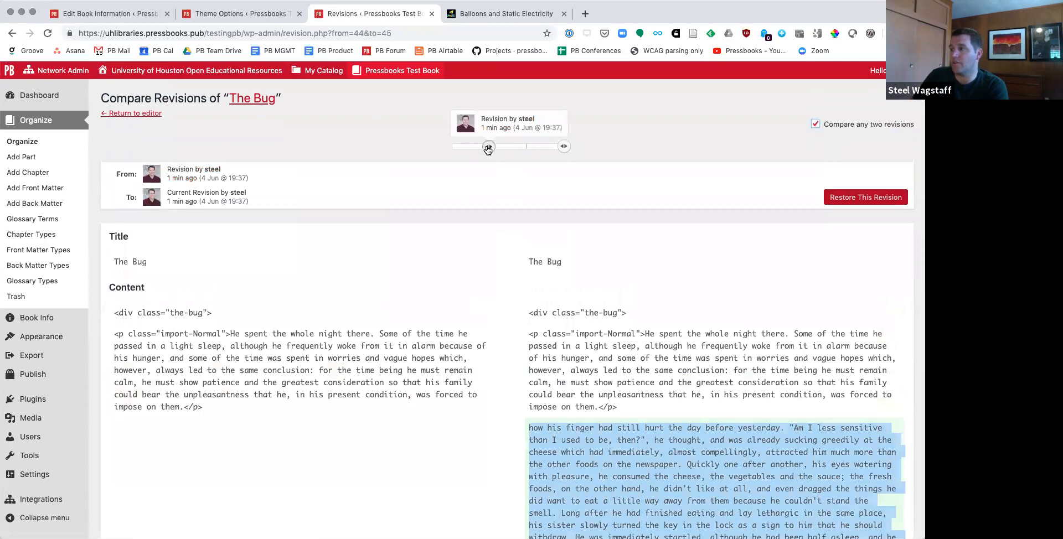
left_click_drag(489, 146, 452, 146)
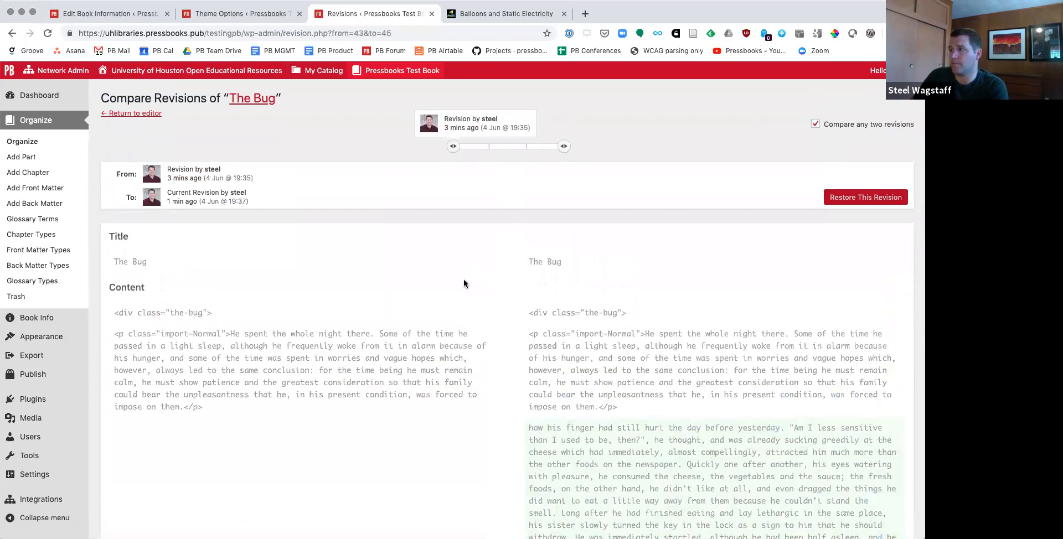
scroll(460, 290, "down", 5)
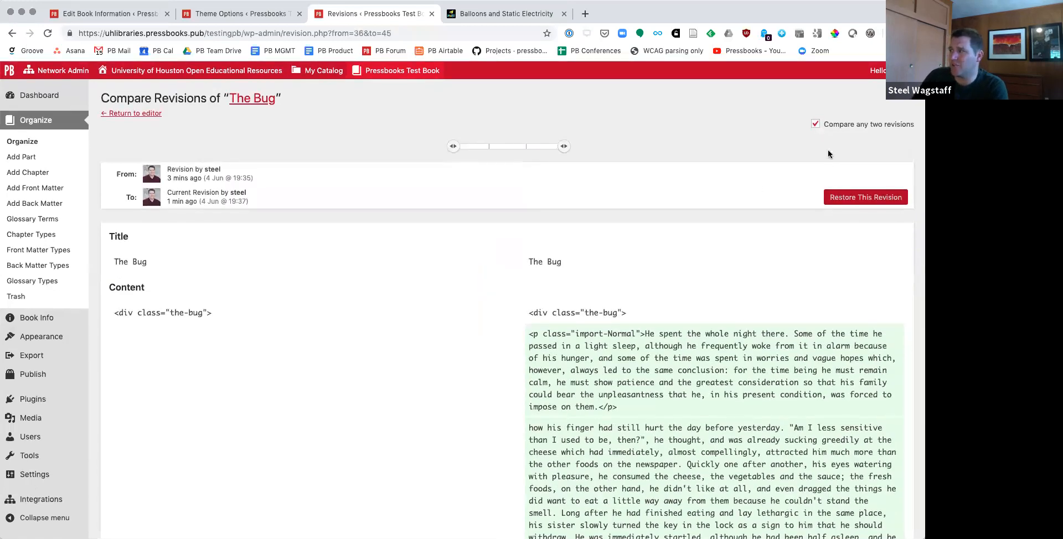
Step: Leave the two-revision comparison, select the earliest revision from 4 Jun @ 19:35, and restore it
left_click(816, 125)
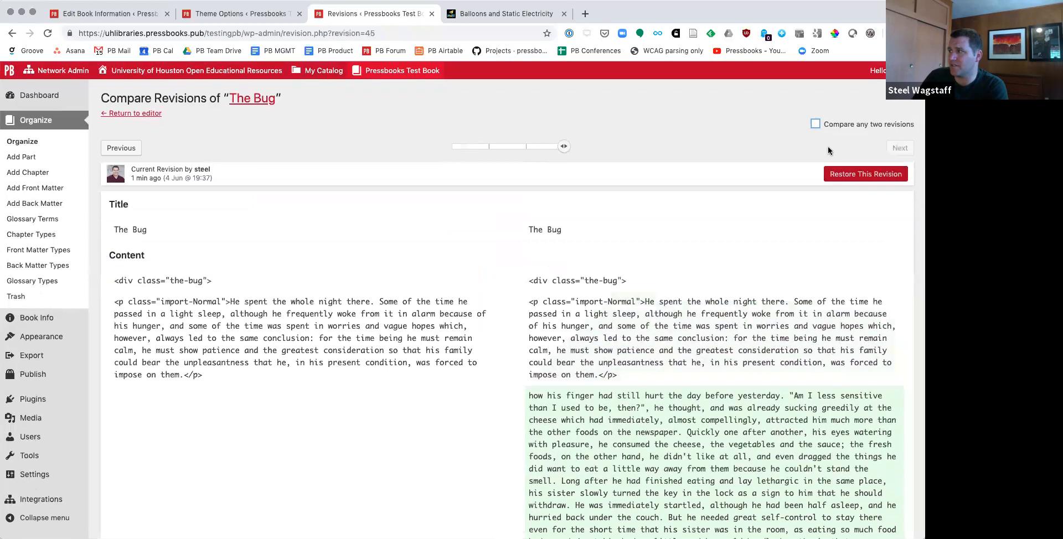
left_click(474, 146)
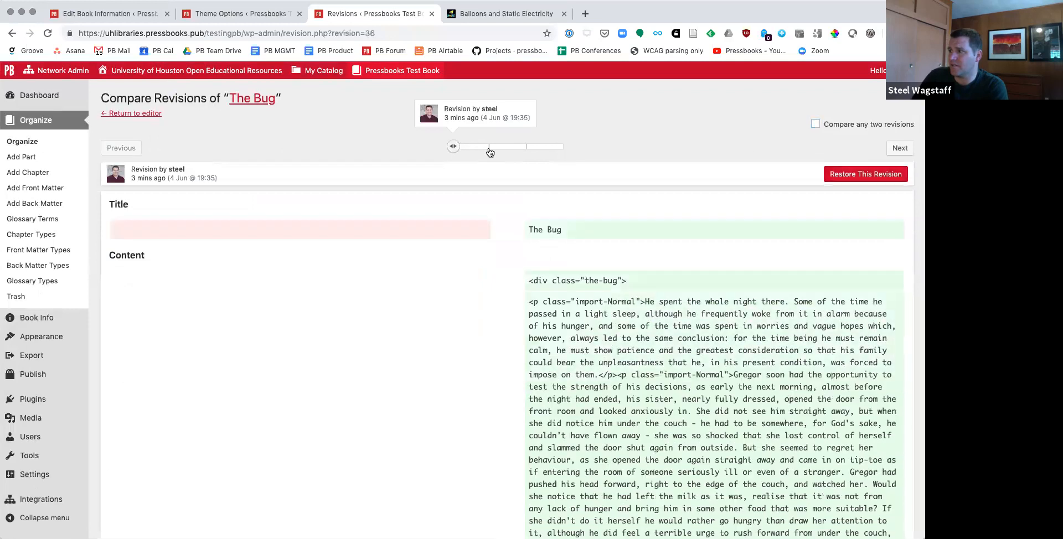
left_click(846, 175)
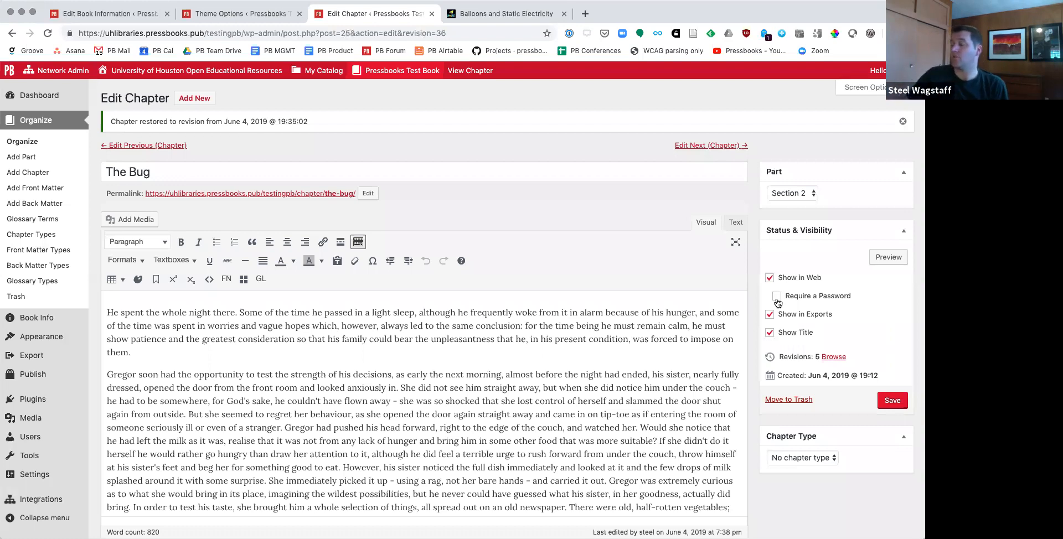
Step: Check the restored chapter's part assignment and look through the rest of its editing page
scroll(797, 277, "down", 3)
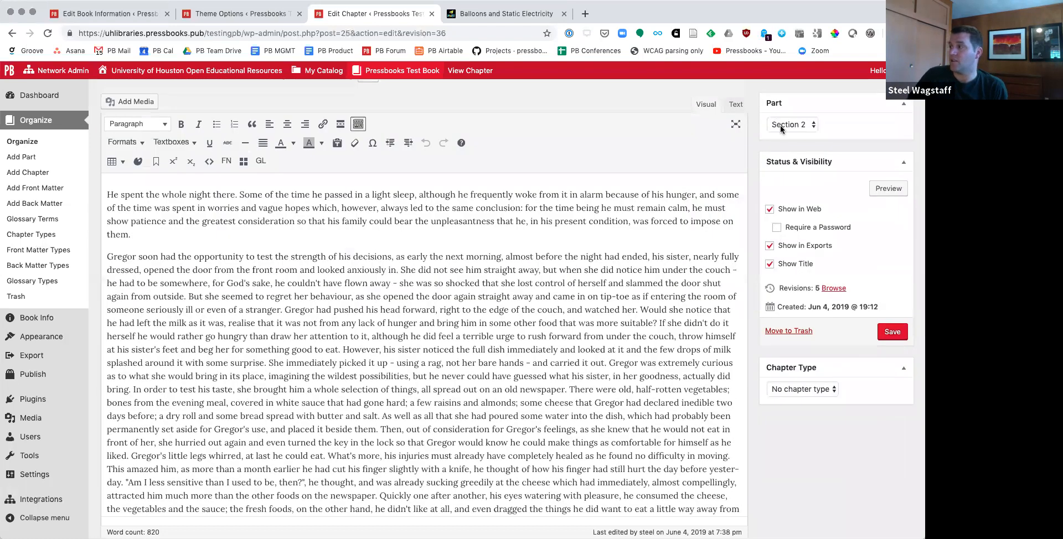
left_click(861, 155)
scroll(866, 223, "down", 1)
scroll(866, 221, "down", 5)
scroll(865, 220, "up", 4)
scroll(865, 220, "up", 4)
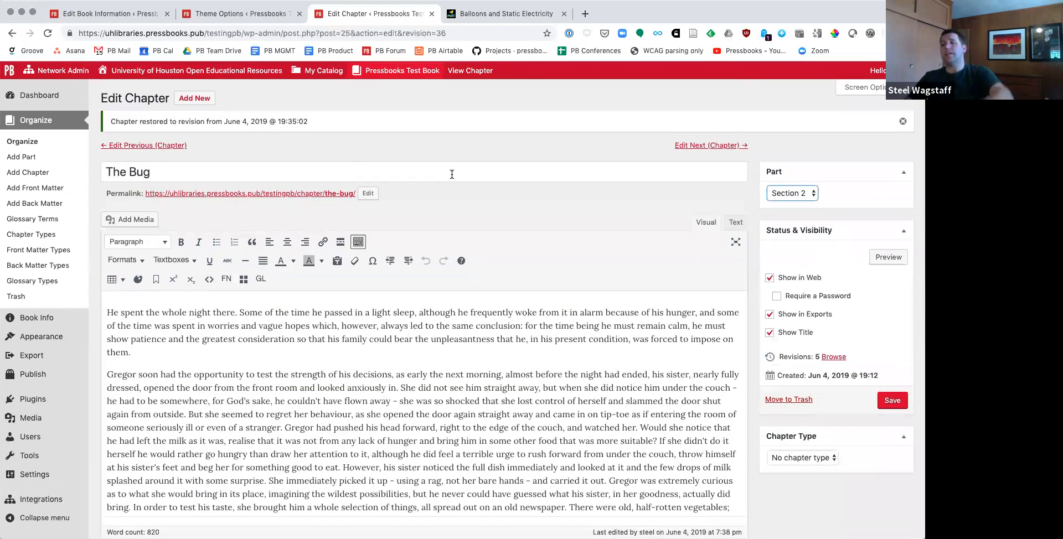
Step: From the Organize page, start a new back matter section and set its type to Glossary
left_click(31, 145)
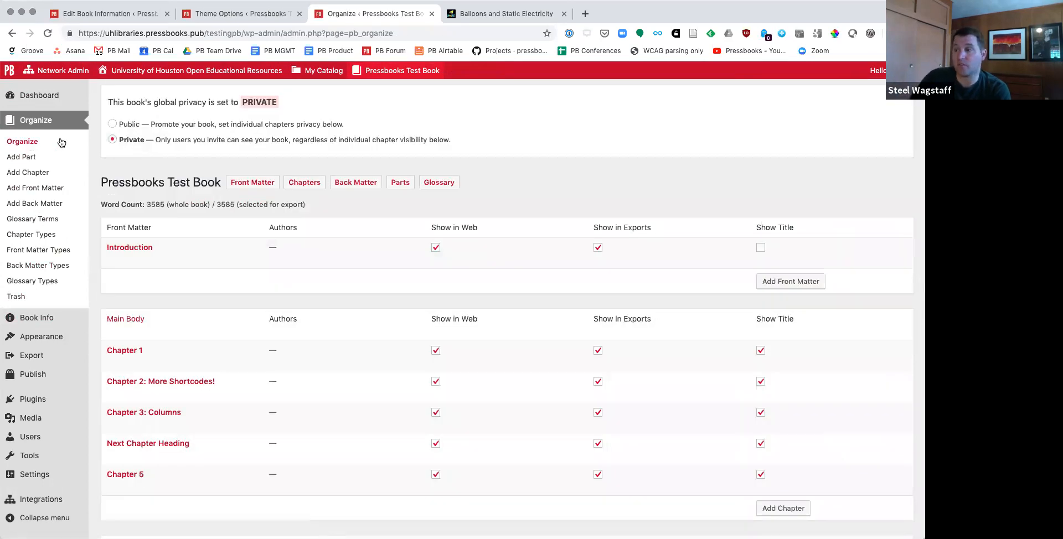
scroll(182, 323, "down", 2)
scroll(196, 327, "down", 5)
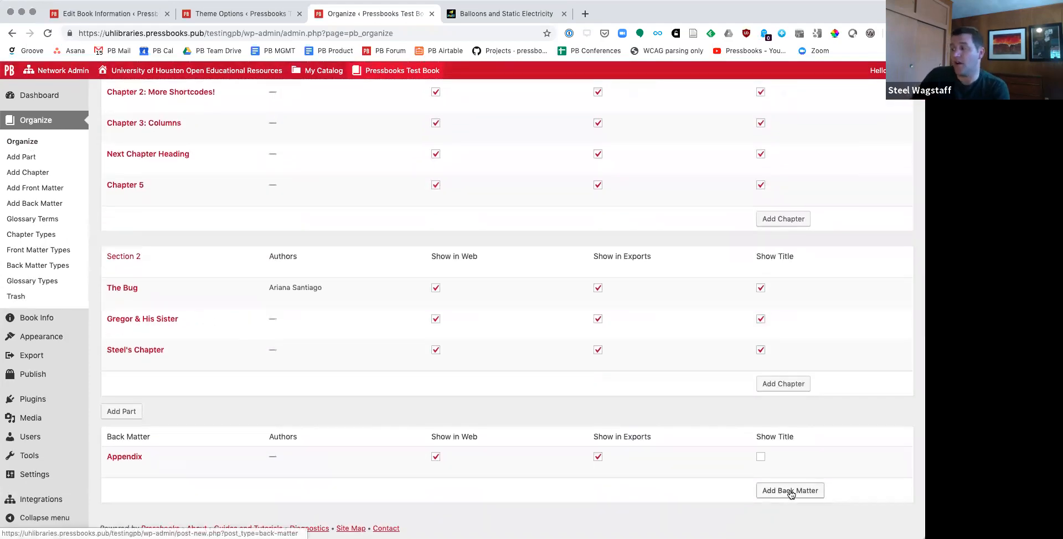
left_click(791, 492)
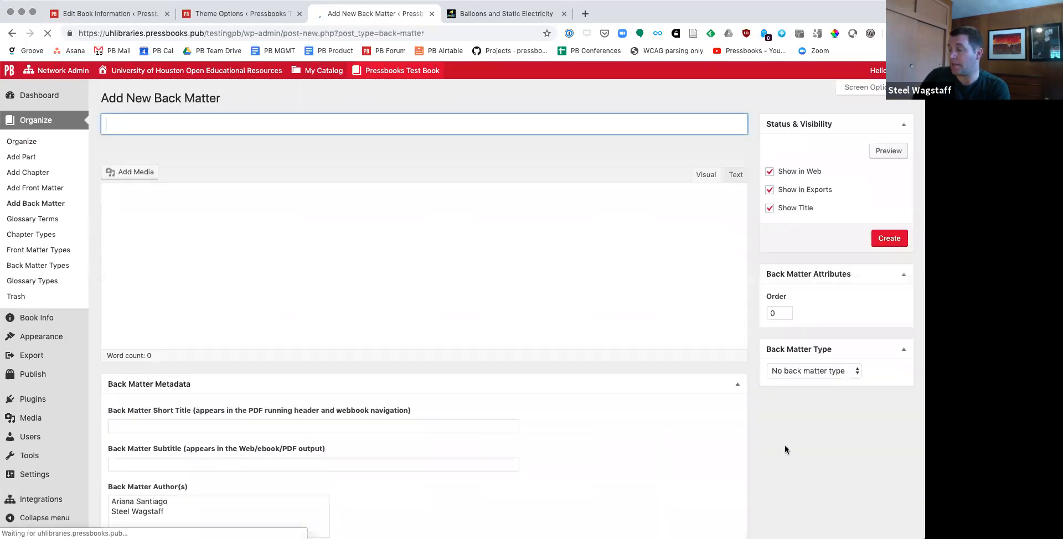
left_click(794, 390)
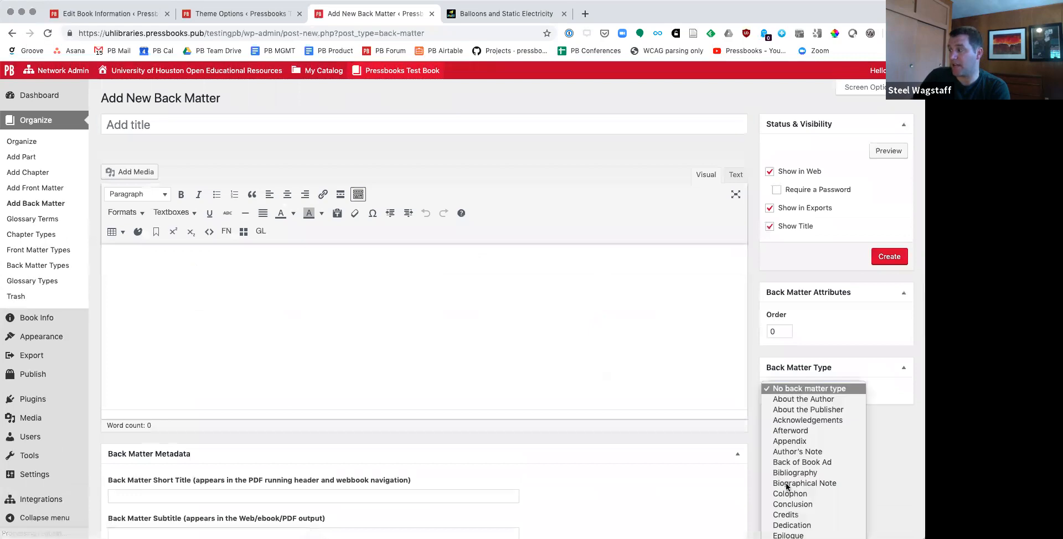
left_click(802, 459)
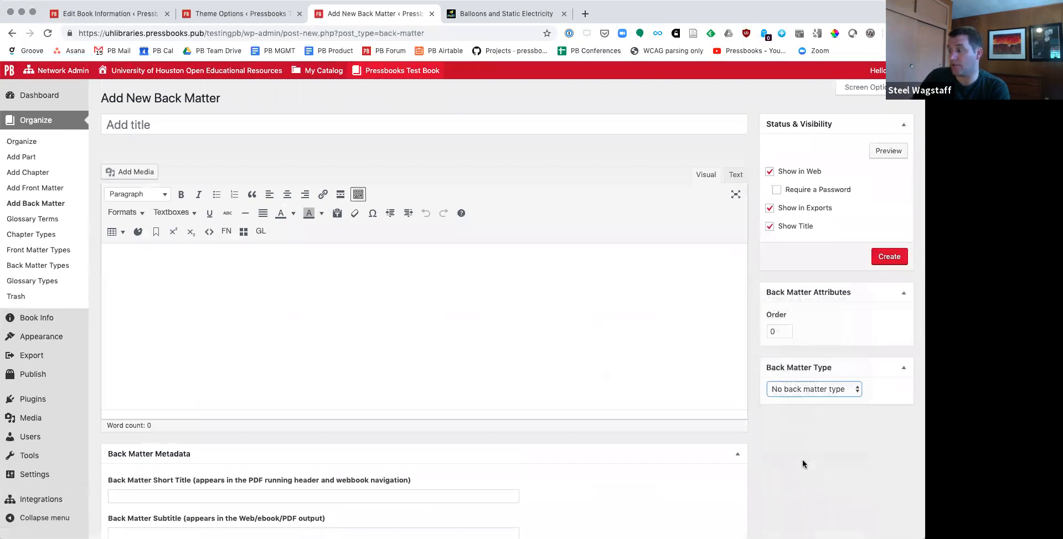
left_click(167, 331)
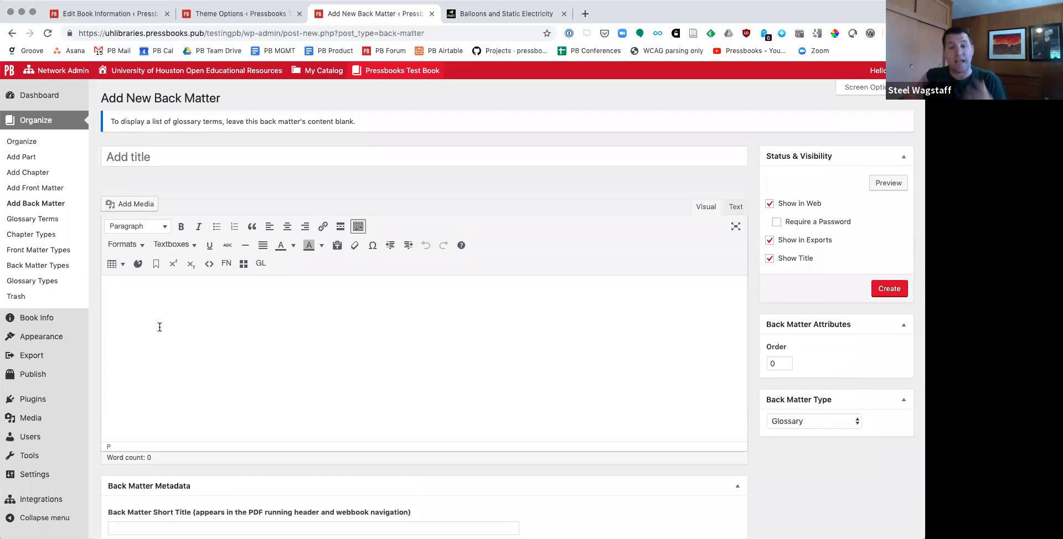
Step: Title the back matter "Test Glossary" and create it with its content left blank
left_click(187, 149)
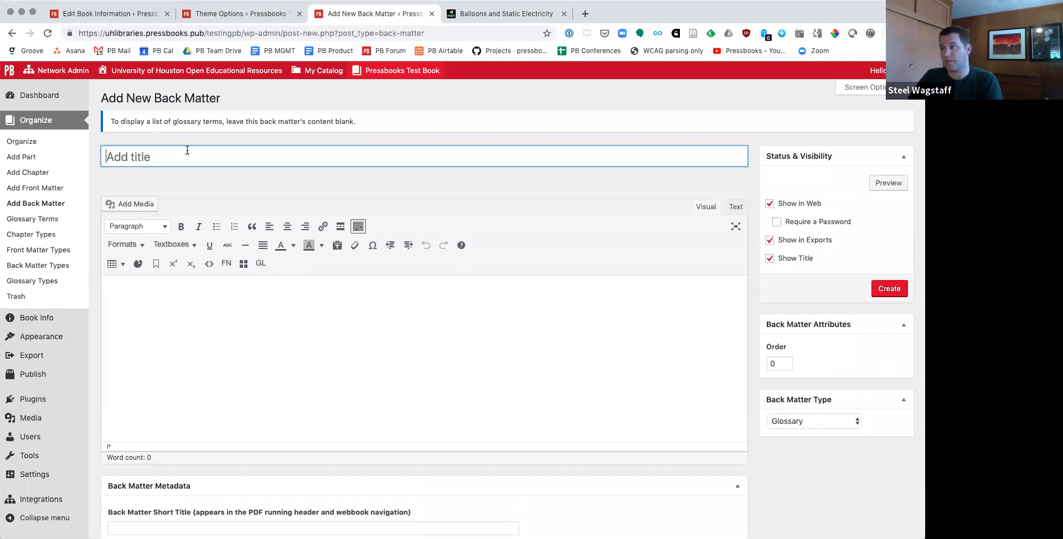
type("Test Glossary")
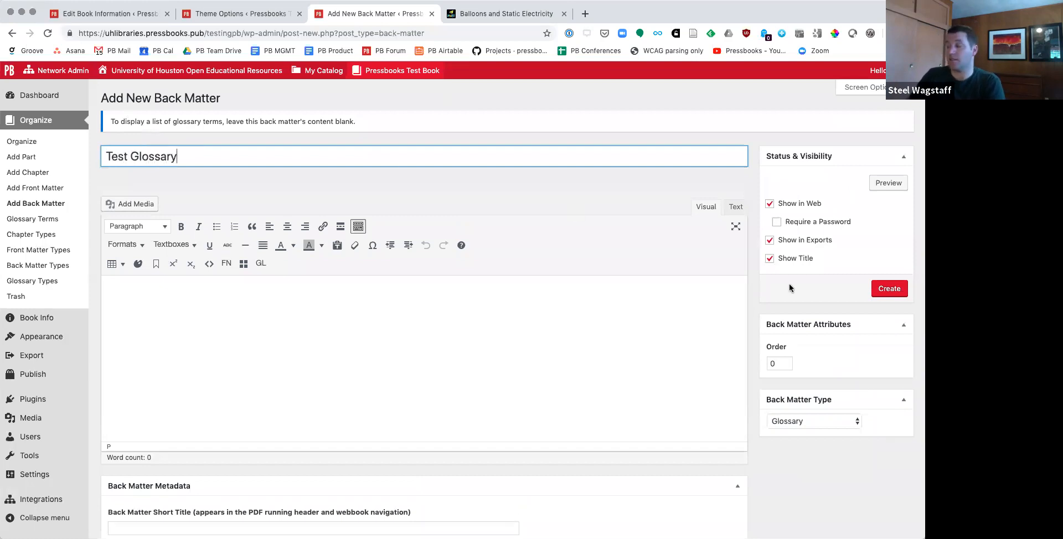
left_click(878, 289)
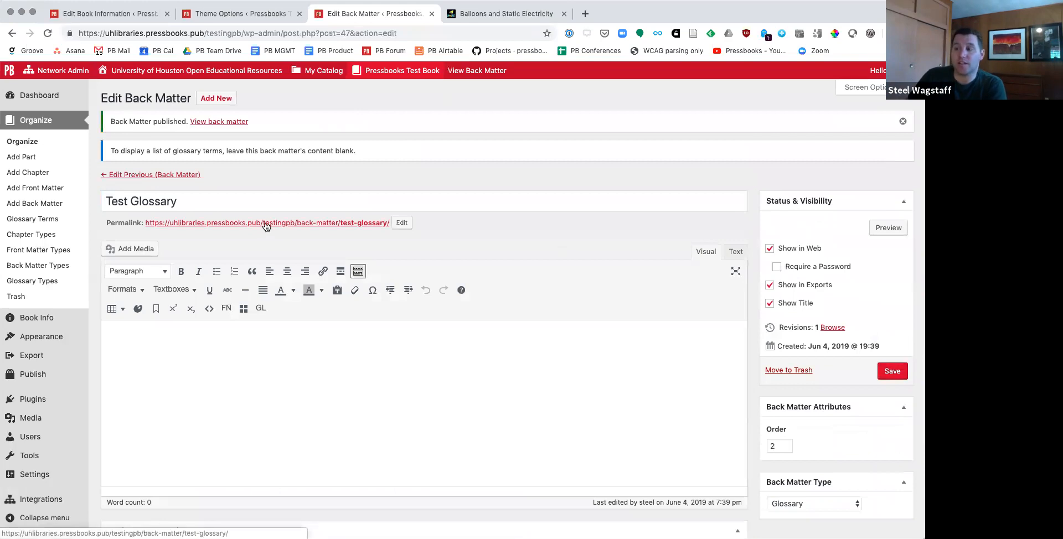
Step: View the published Test Glossary page and examine the glossary entry it lists
left_click(221, 123)
left_click_drag(232, 267, 379, 285)
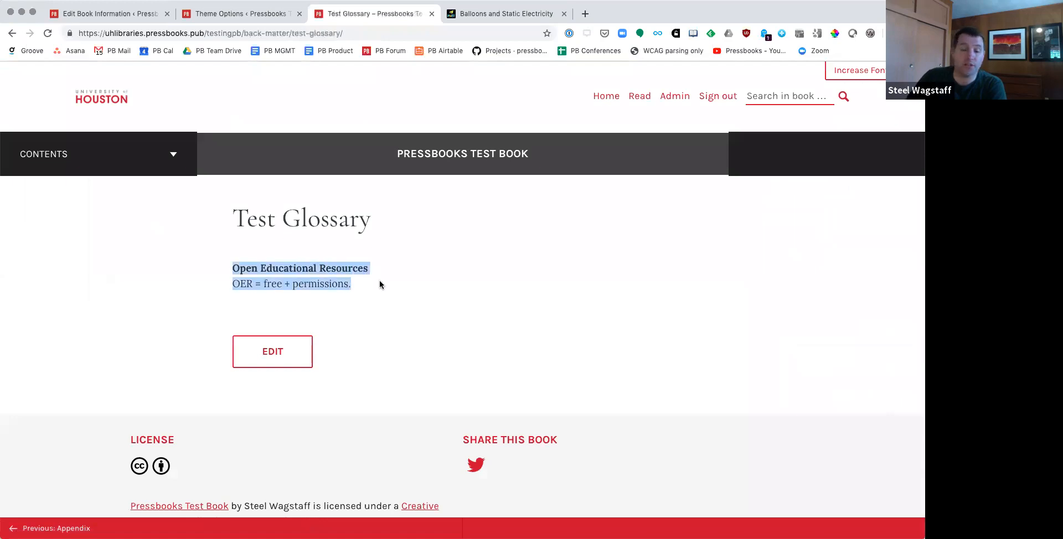
scroll(166, 397, "down", 4)
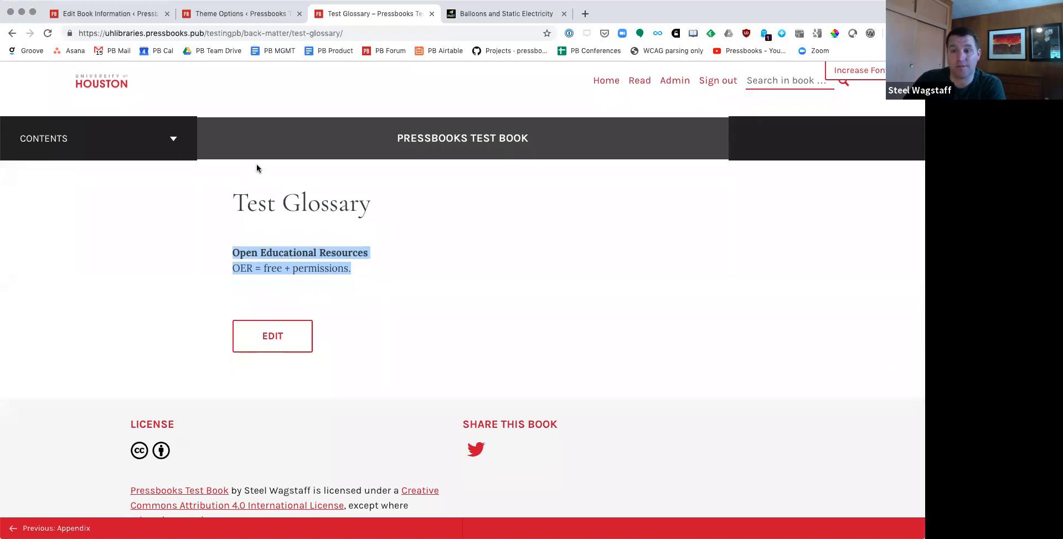
Step: Return to the book's Organize page and start a new front matter section with the type Acknowledgements and the title "Acknowledgements"
left_click(664, 83)
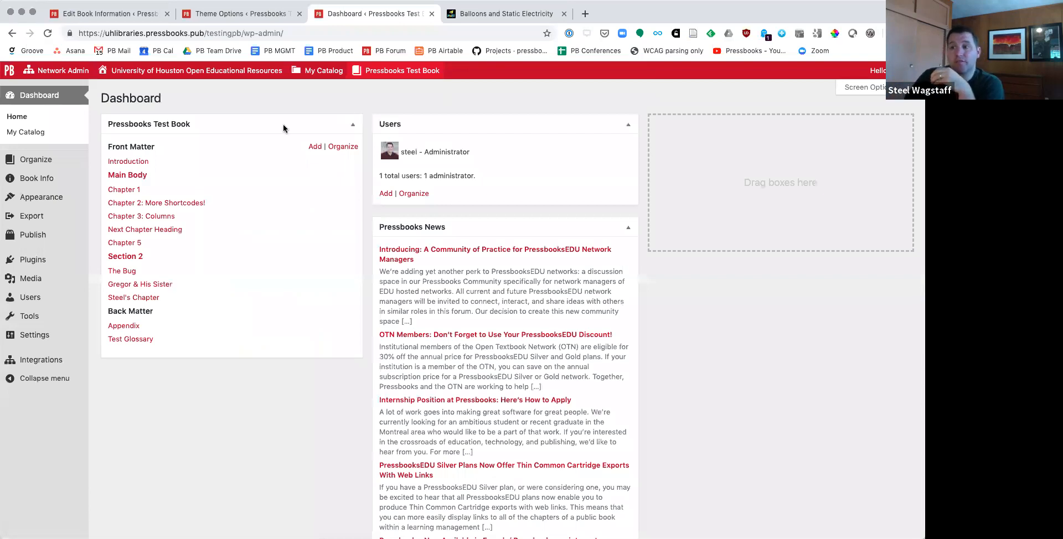
left_click(57, 161)
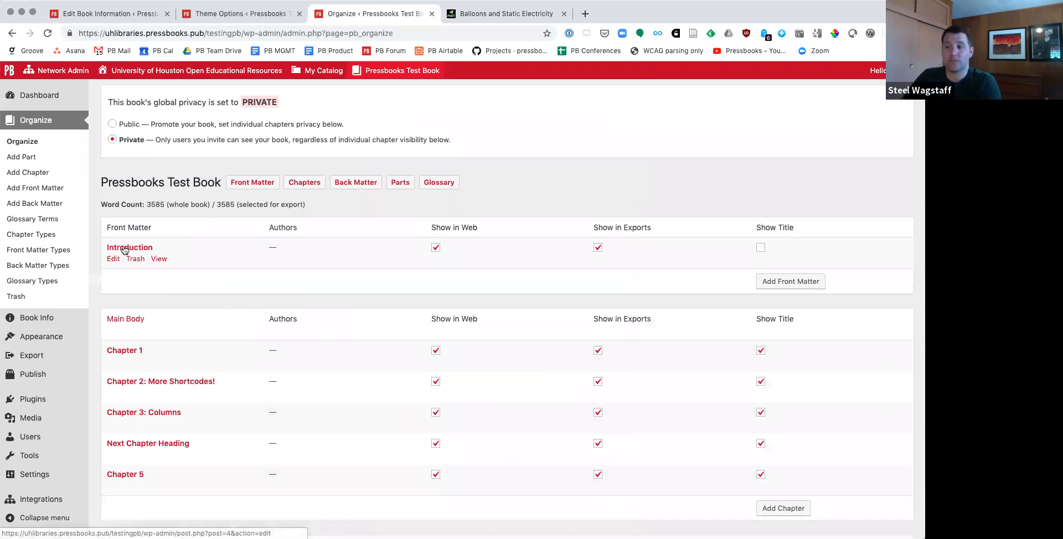
left_click(778, 283)
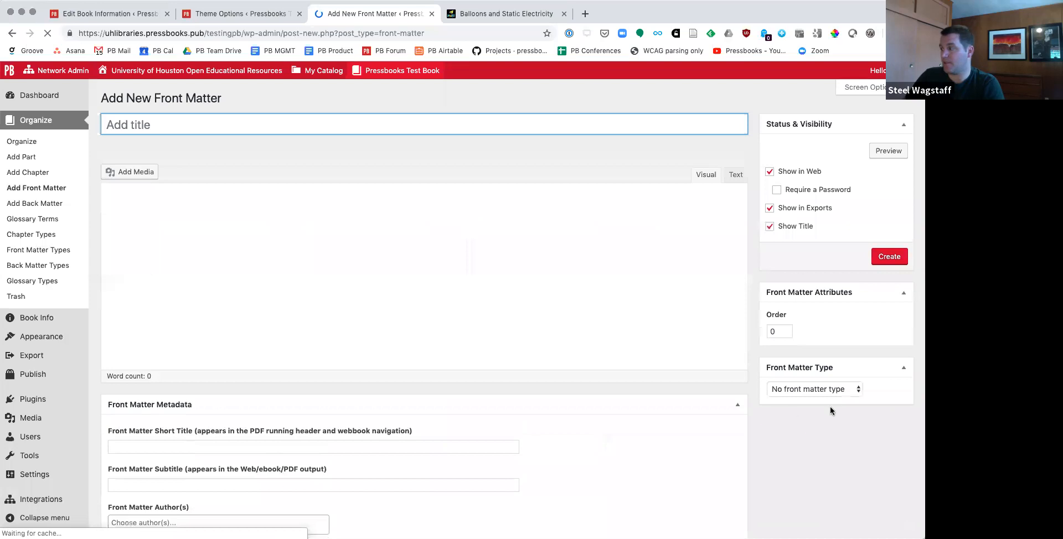
left_click(825, 392)
left_click(817, 399)
left_click(822, 393)
left_click(822, 402)
left_click(247, 127)
type("Acknowld")
type("dgements")
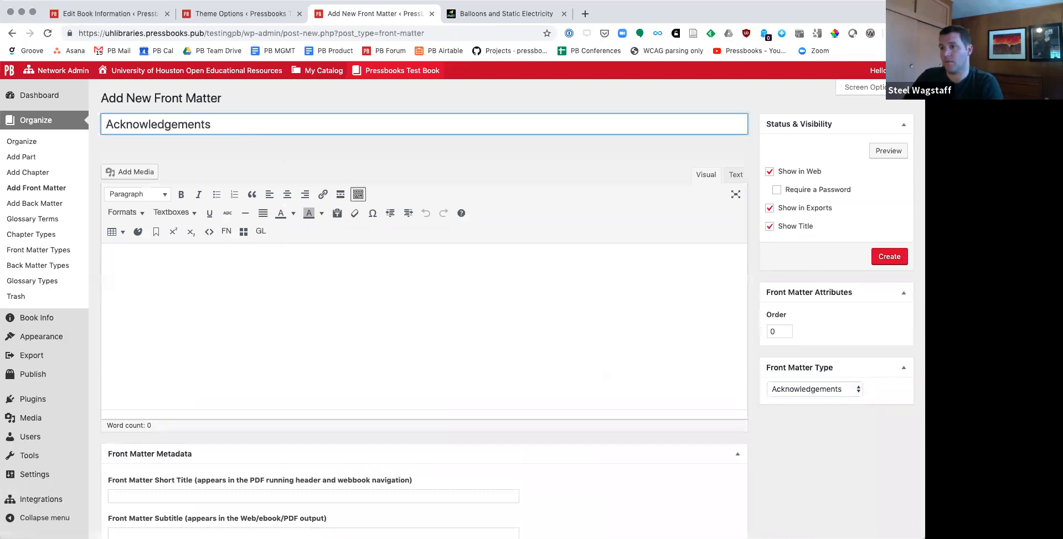
Step: Write a body sentence thanking the author's mother by name for making everything possible, and create the front matter
left_click(297, 321)
type("I'd")
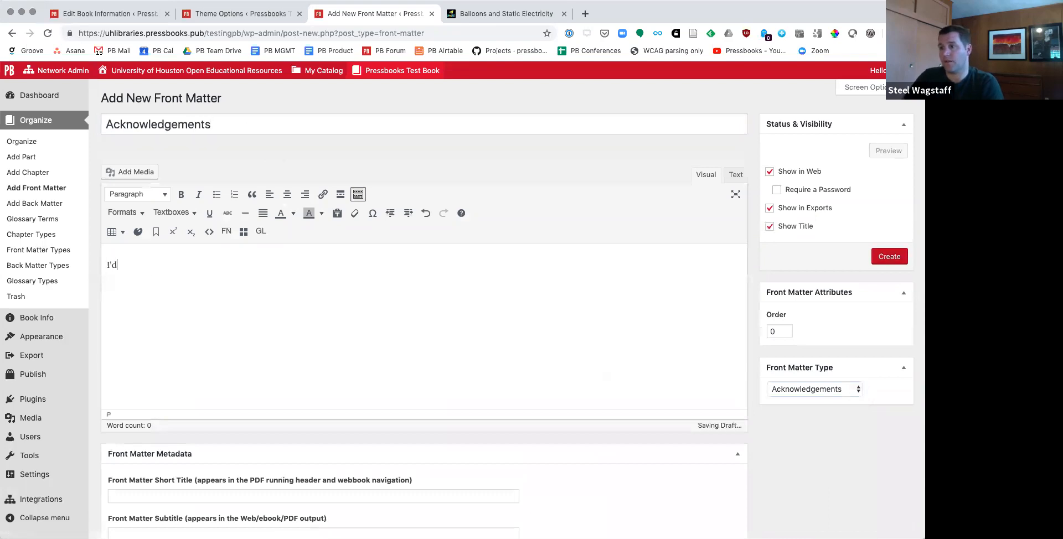
type(" like to than")
key("BackSpace")
type("ank m")
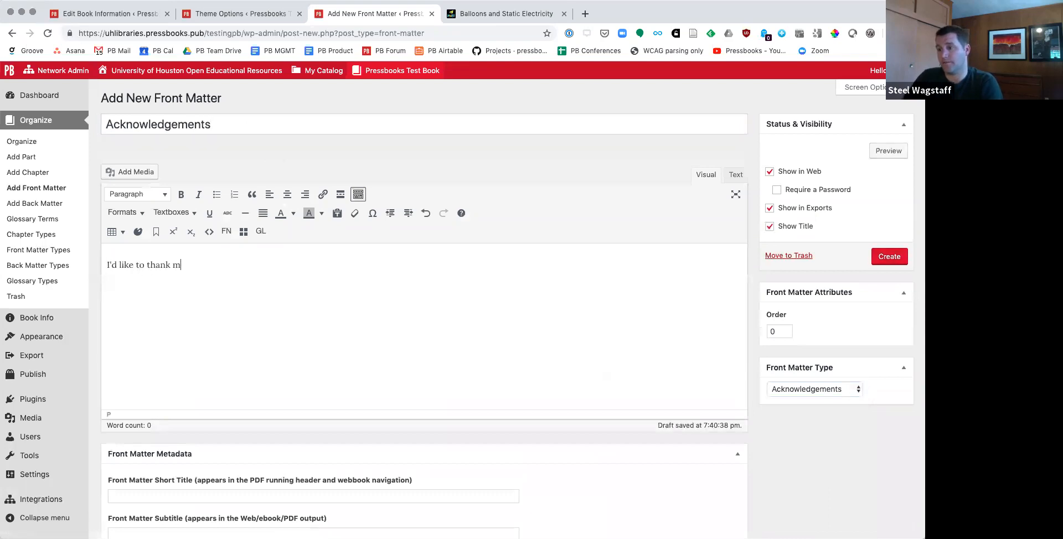
type("y mother, Patti, who made everything possible.")
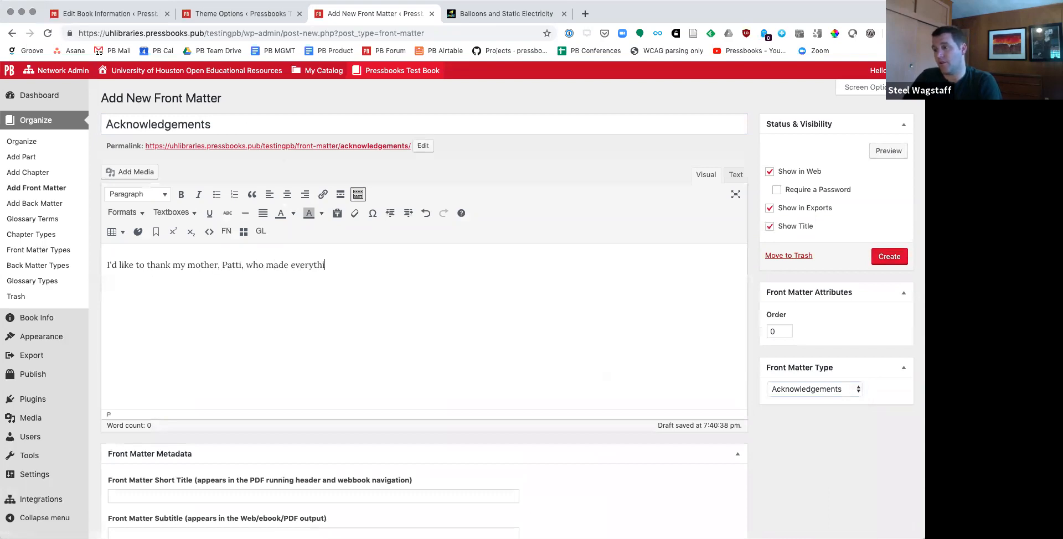
left_click(889, 256)
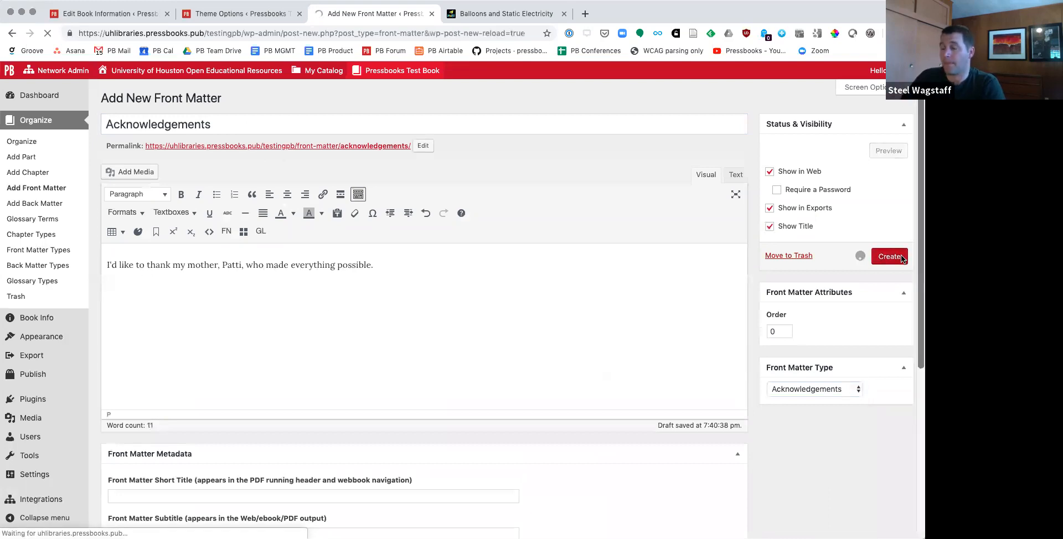
Step: On the Organize page, move Acknowledgements above Introduction in the front matter
left_click(38, 143)
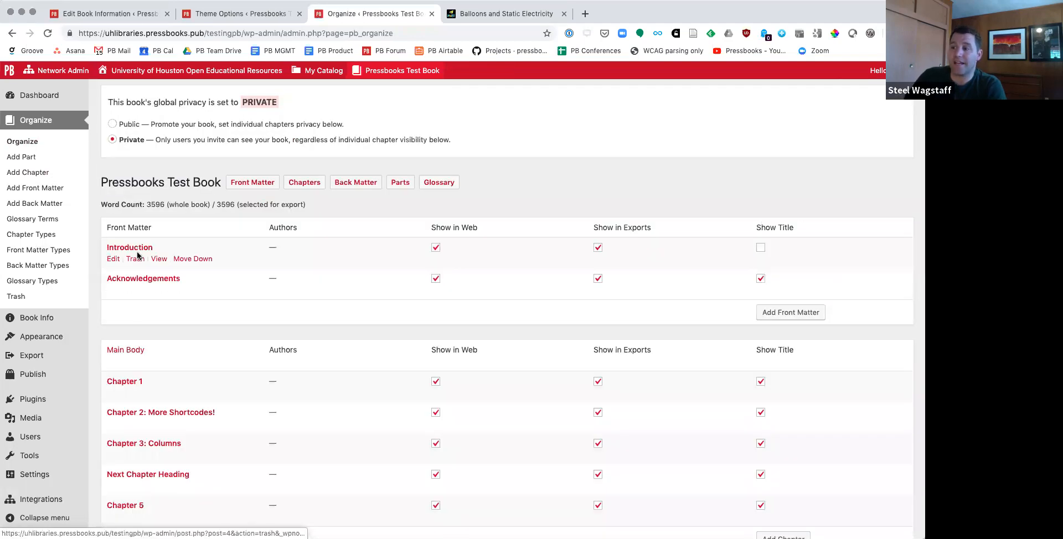
left_click_drag(133, 276, 151, 265)
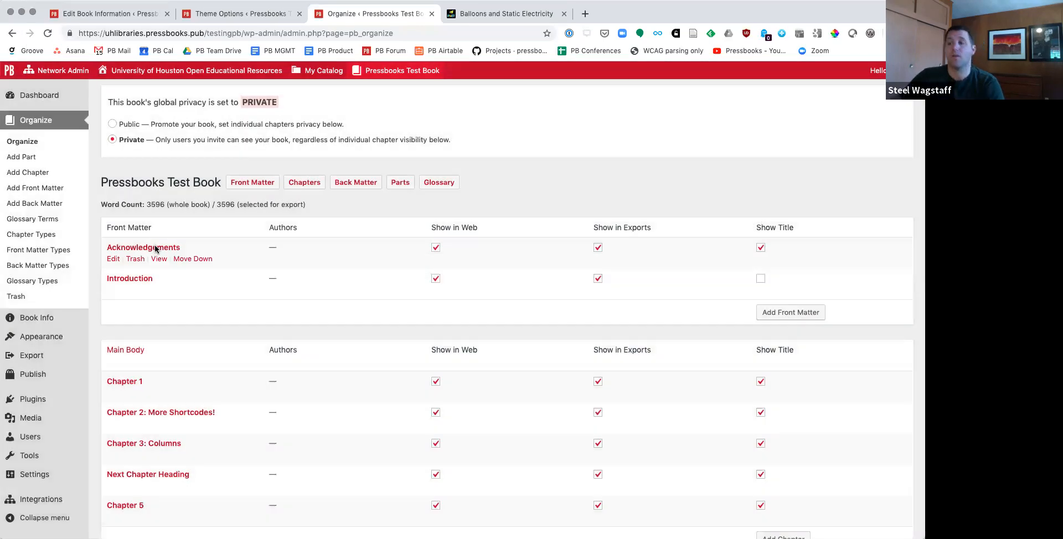
Step: Look through the main body, Section 2 and back matter listings, open the Introduction's editing page, and return to the Organize page
scroll(144, 269, "down", 3)
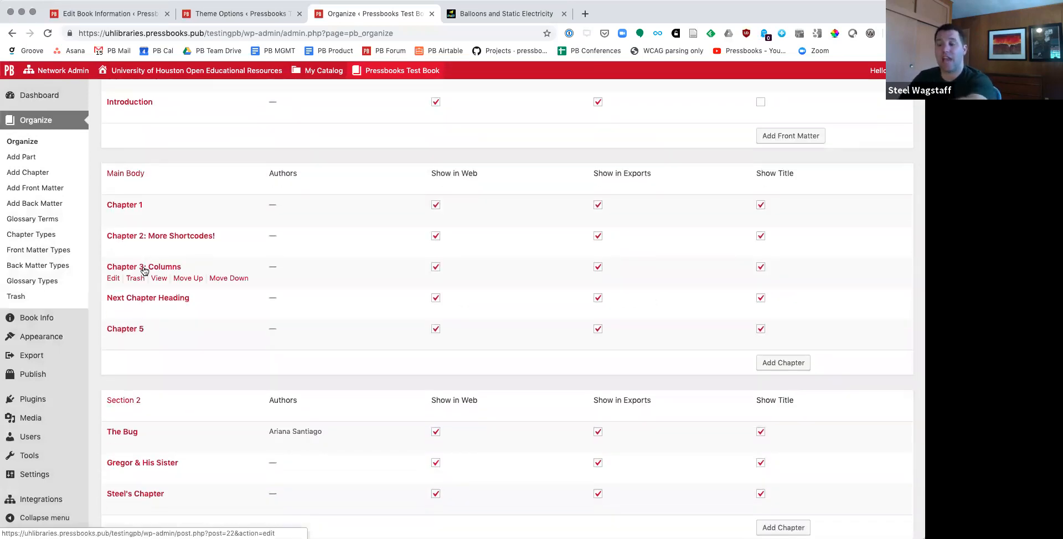
scroll(144, 270, "down", 2)
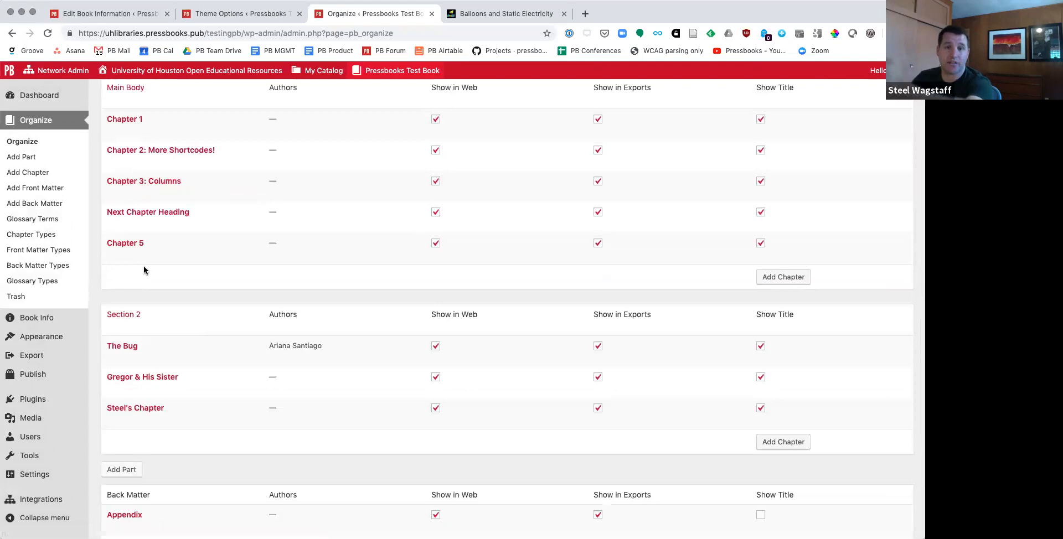
scroll(146, 276, "down", 2)
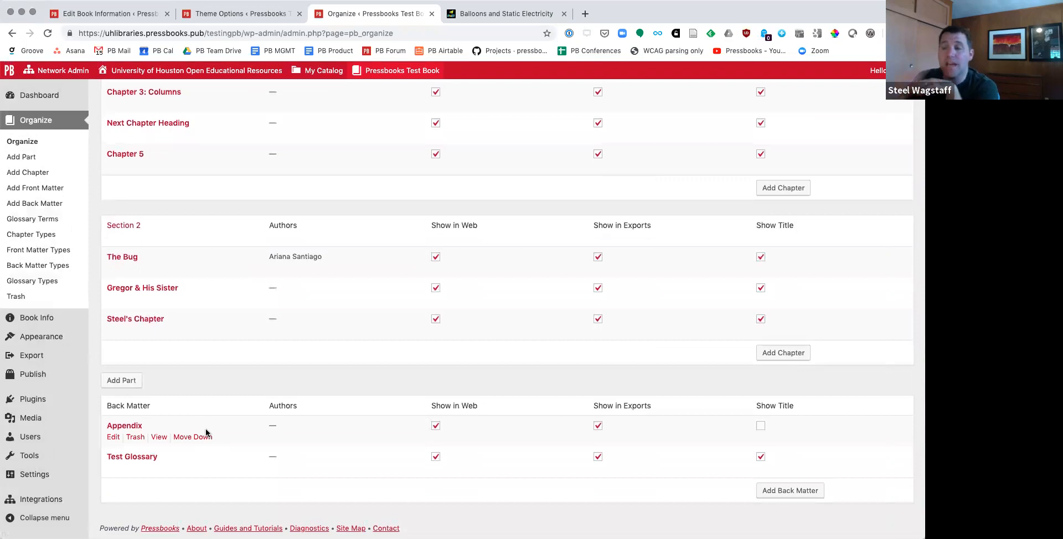
scroll(206, 433, "up", 10)
left_click(117, 227)
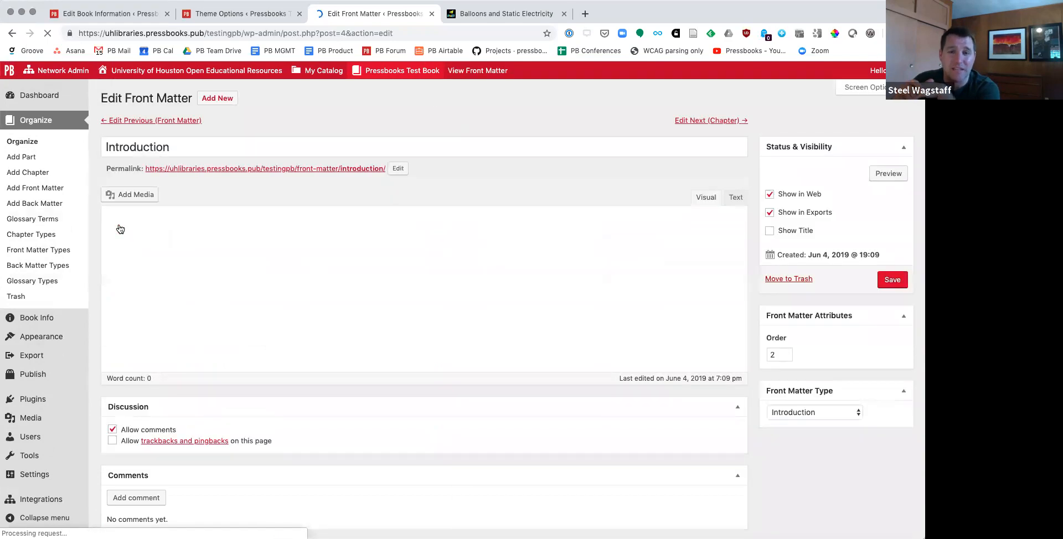
key("super+Left")
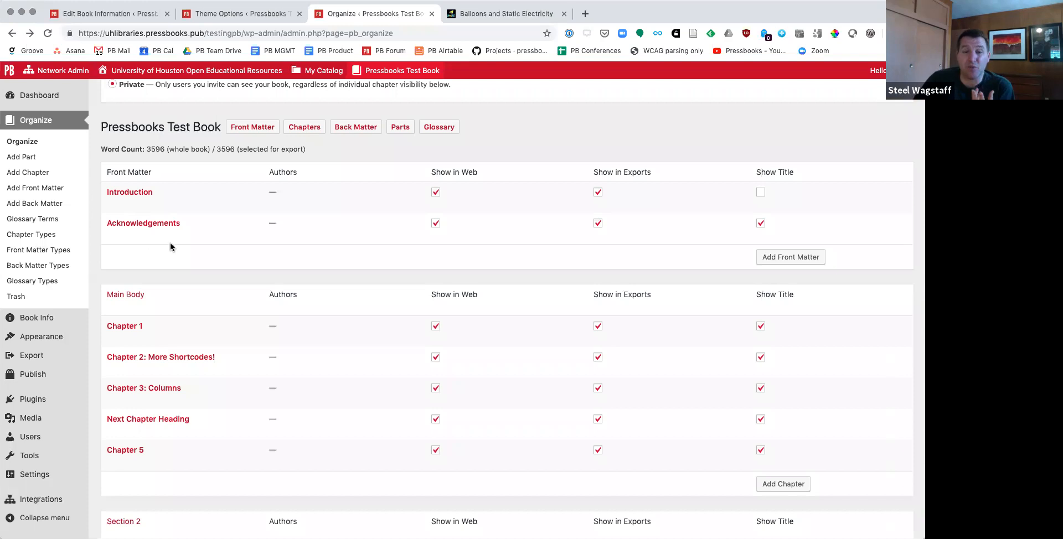
Step: Browse the installed book themes and activate the Graham theme
left_click(48, 340)
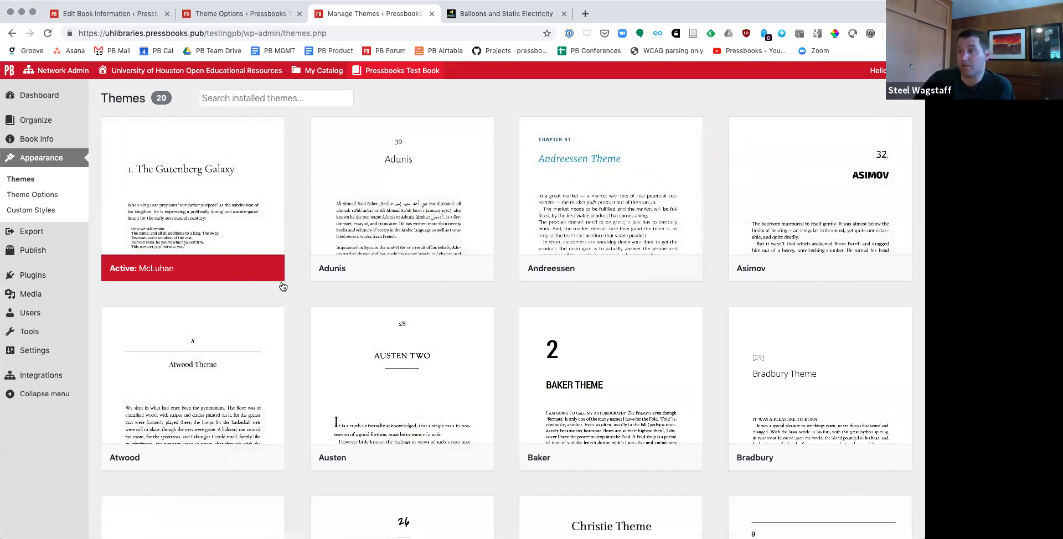
mouse_move(143, 242)
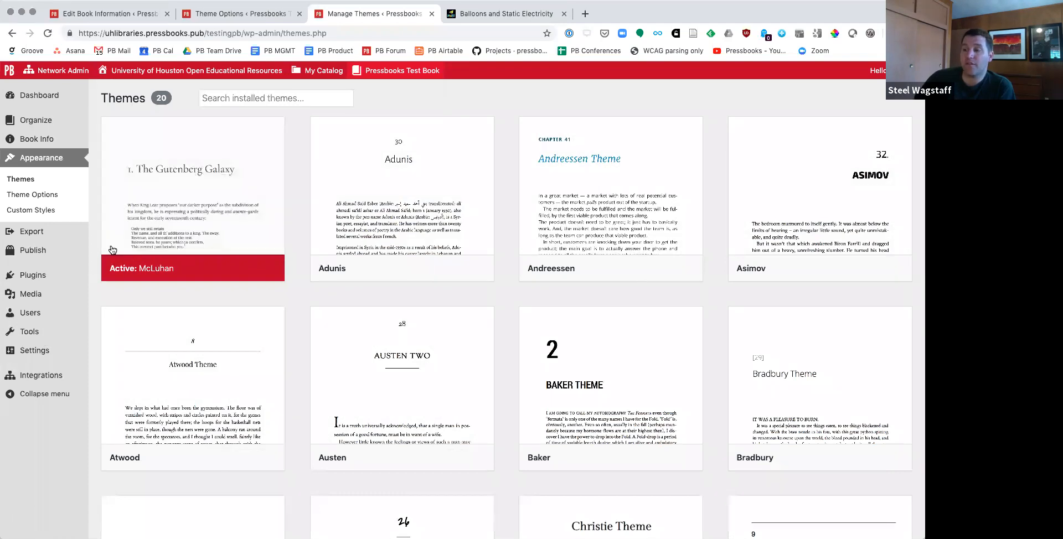
scroll(297, 316, "down", 2)
scroll(160, 235, "down", 2)
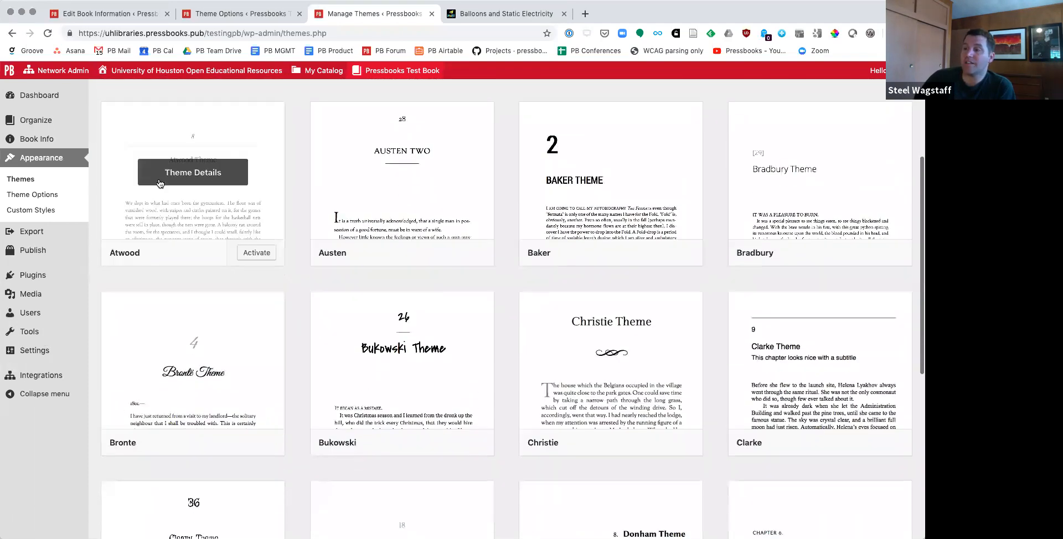
mouse_move(368, 264)
scroll(368, 264, "down", 4)
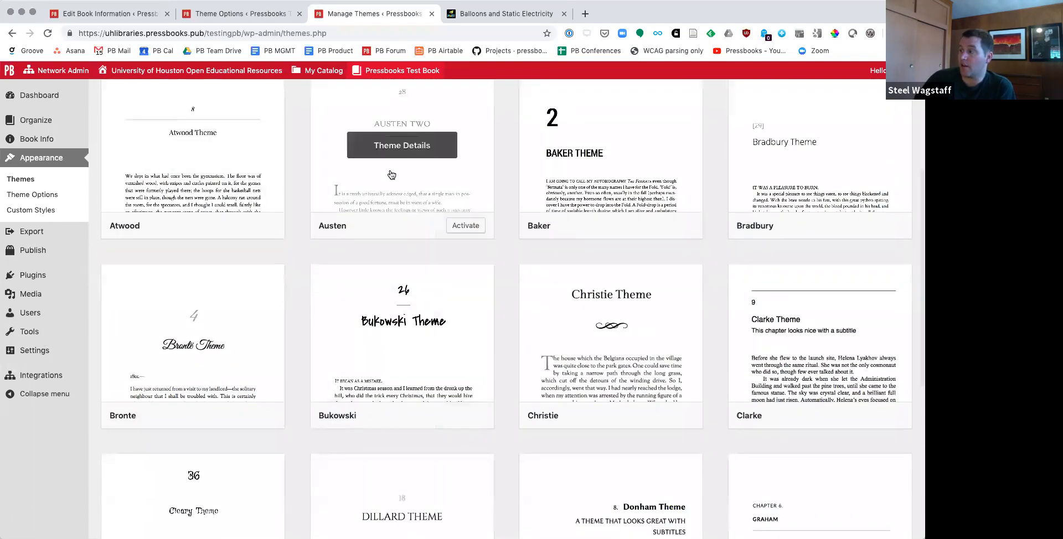
mouse_move(815, 334)
left_click(872, 367)
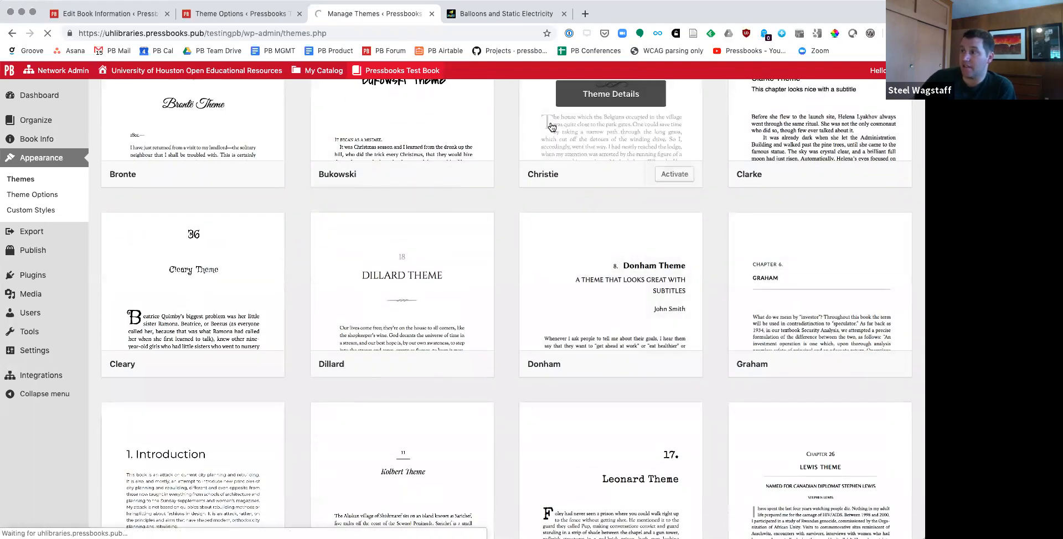
Step: Open the book's web version in a separate tab and look through its table of contents
mouse_move(367, 72)
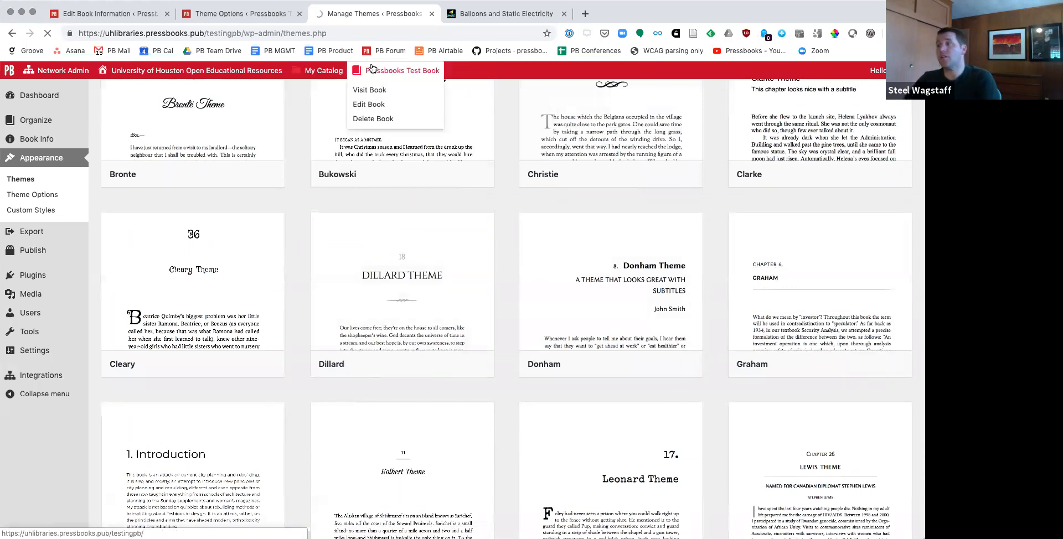
left_click(375, 91, "super")
left_click(487, 20)
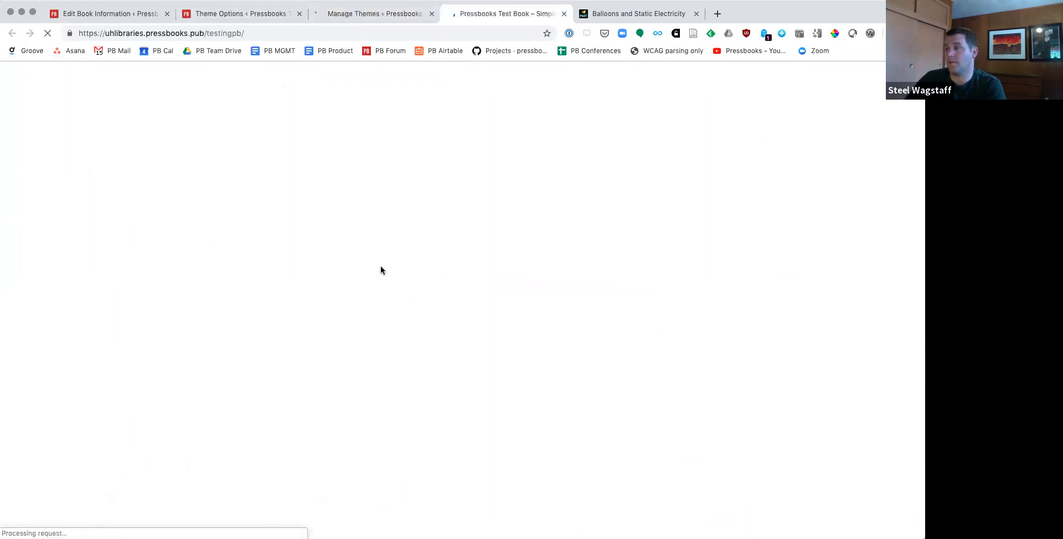
scroll(380, 268, "down", 9)
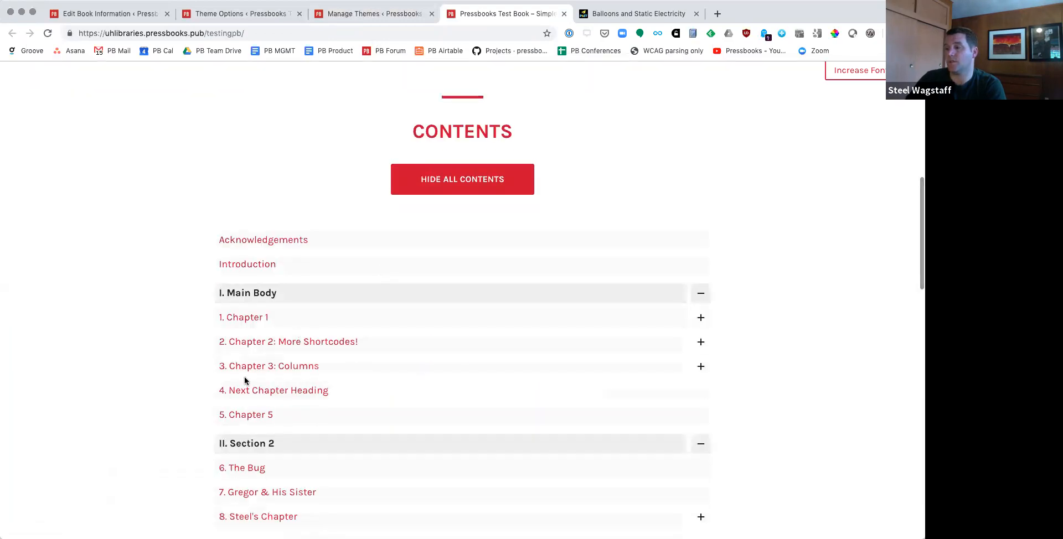
scroll(248, 329, "down", 1)
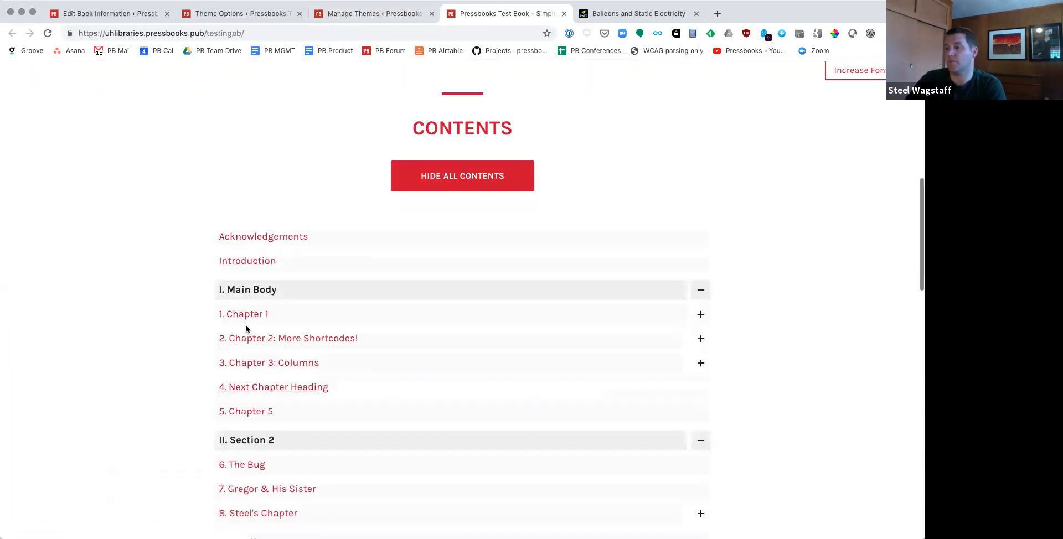
Step: Open chapter 8 from the web book's table of contents and expand its 1.1 Heading section
scroll(245, 324, "down", 5)
left_click(254, 361)
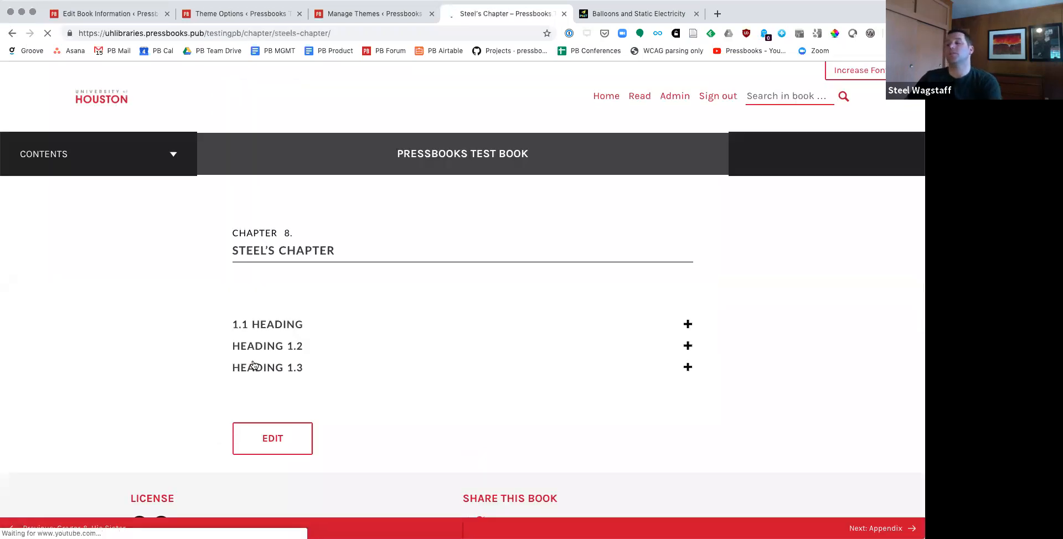
left_click_drag(235, 232, 380, 259)
left_click(381, 259)
left_click(687, 324)
scroll(443, 332, "down", 3)
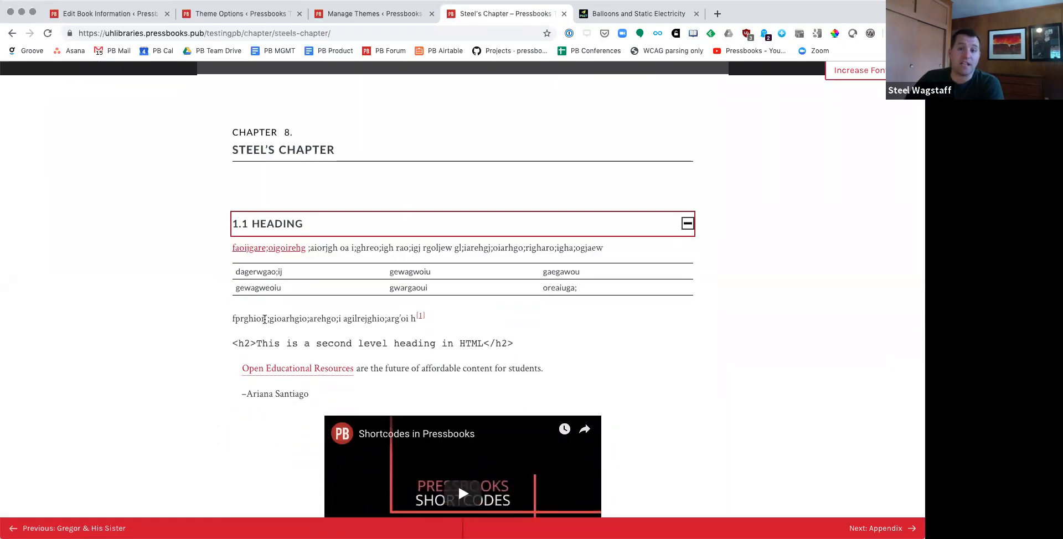
Step: Return to the installed themes list and activate the McLuhan theme
left_click(332, 20)
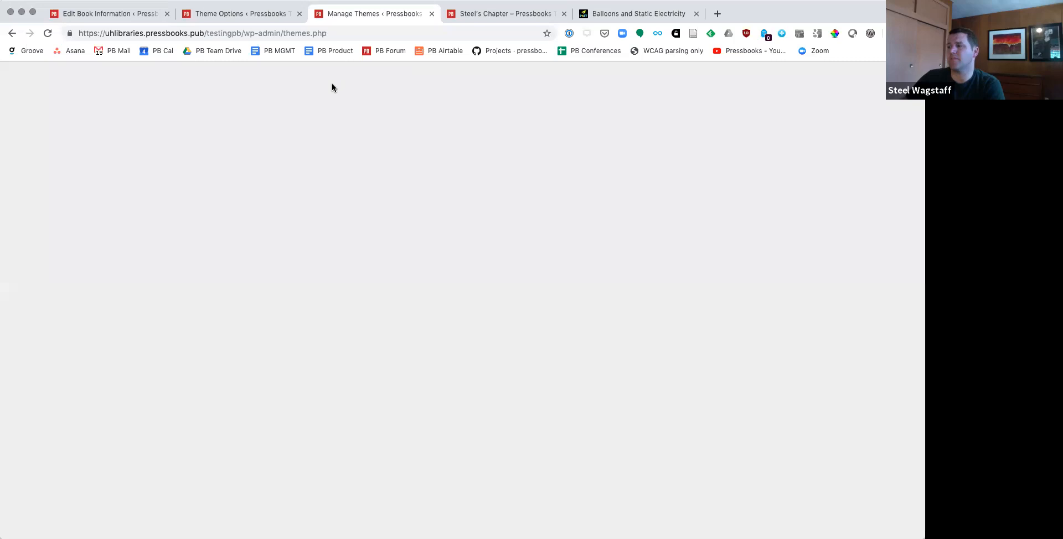
scroll(451, 306, "down", 3)
scroll(451, 306, "down", 5)
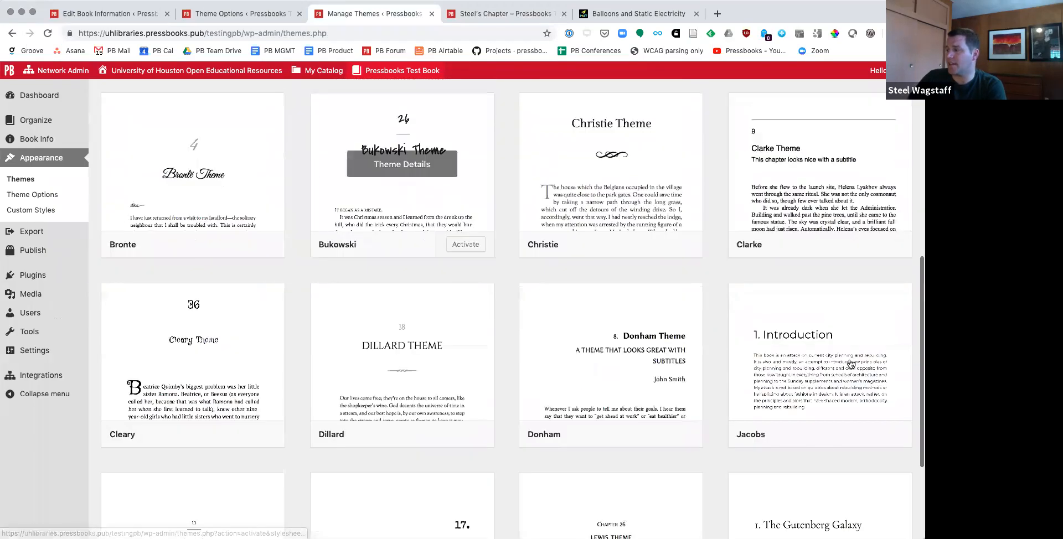
scroll(814, 355, "down", 3)
left_click(870, 465)
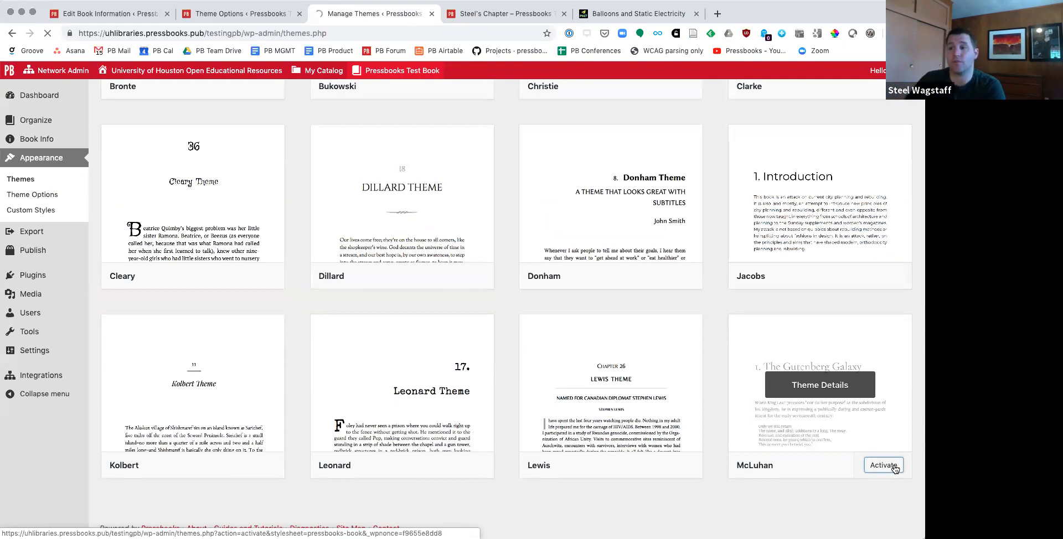
Step: Open the theme options and look through the global settings for labels, table of contents, licenses and textbox colors
left_click(32, 194)
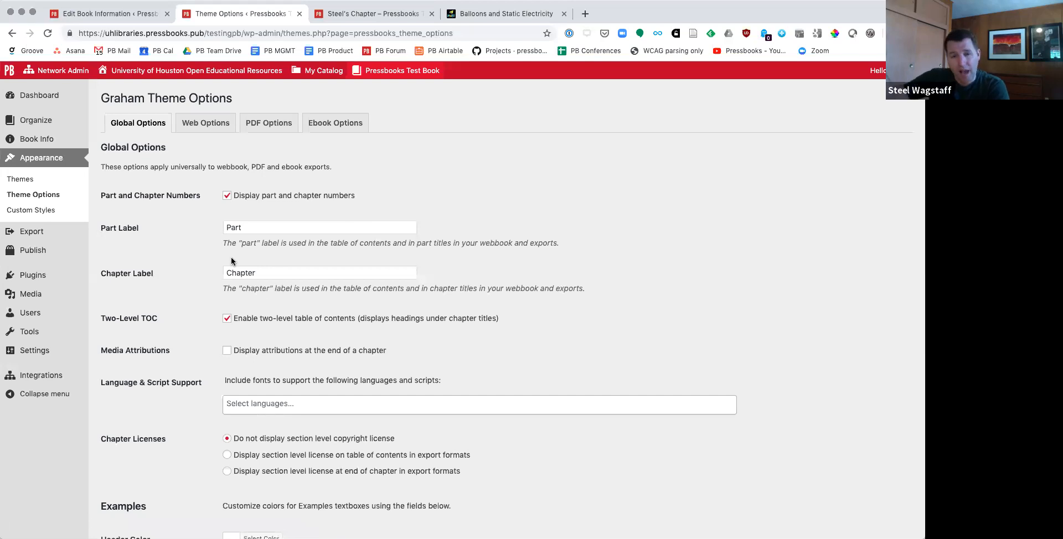
scroll(231, 260, "down", 6)
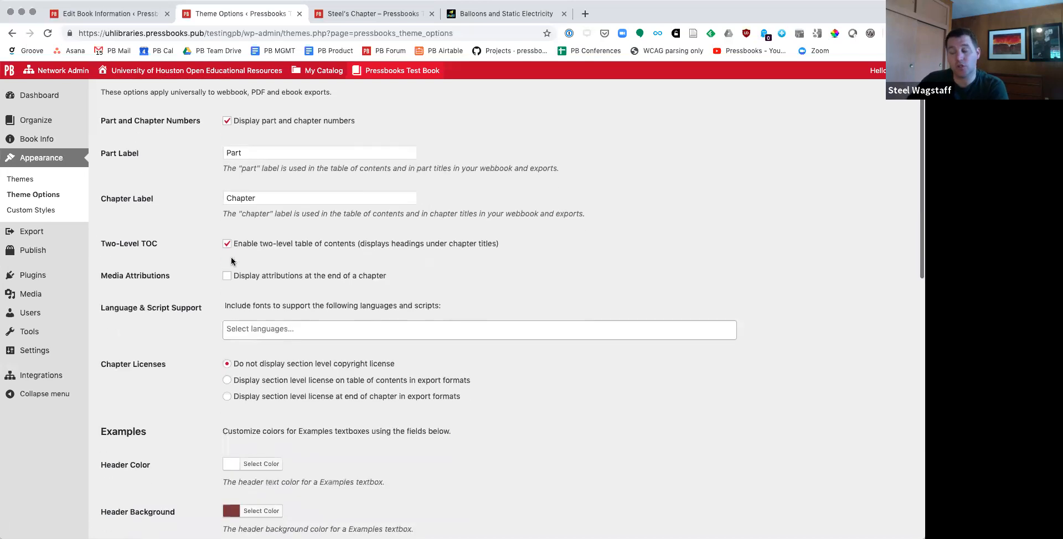
scroll(230, 260, "up", 6)
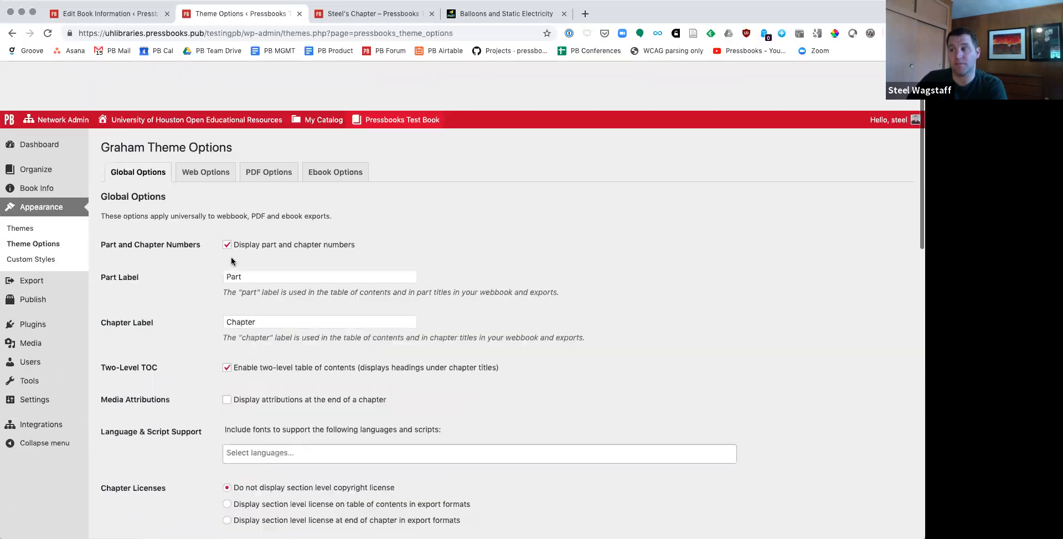
Step: In the web options, disable collapsed sections, enable showing linked images in a lightbox, and save the changes
left_click(222, 125)
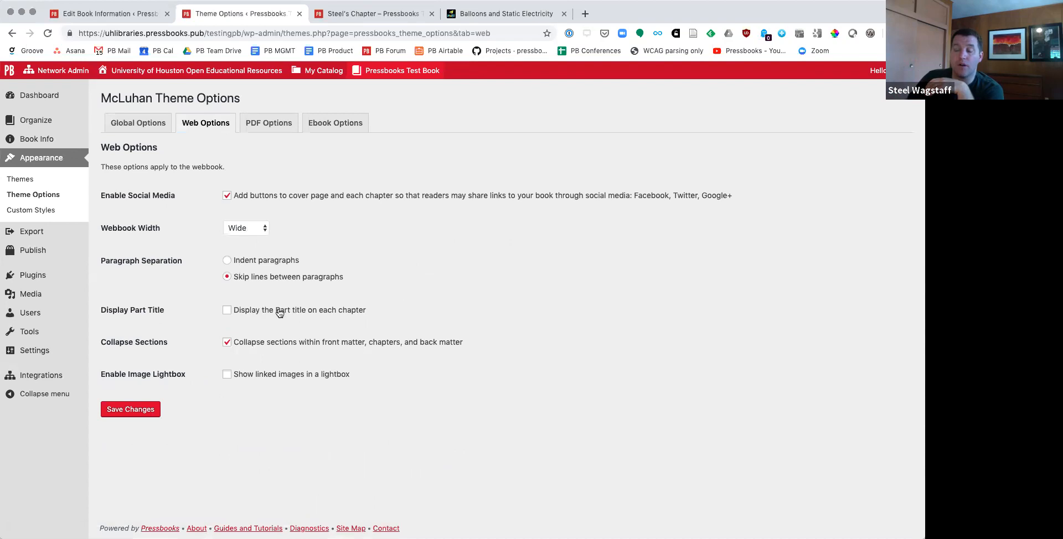
left_click(236, 344)
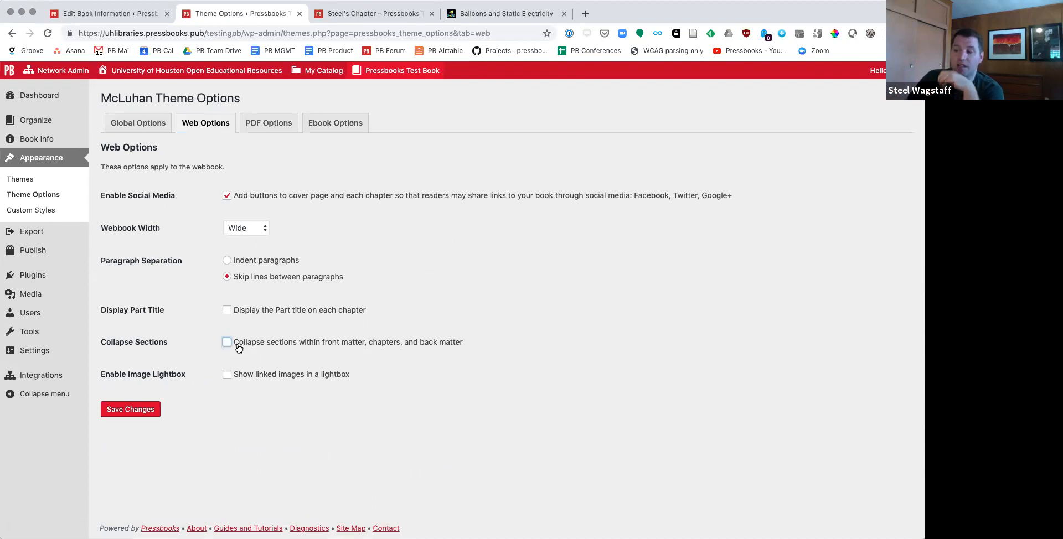
left_click(263, 381)
left_click(227, 375)
left_click(118, 412)
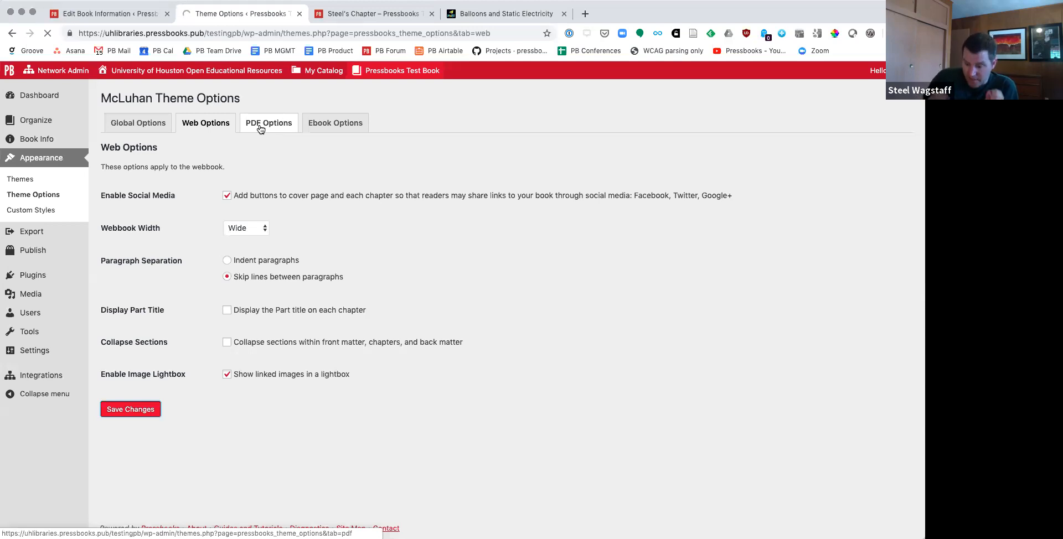
Step: In the PDF options, set the body font size to 12 pt and look at the available page sizes
left_click(260, 129)
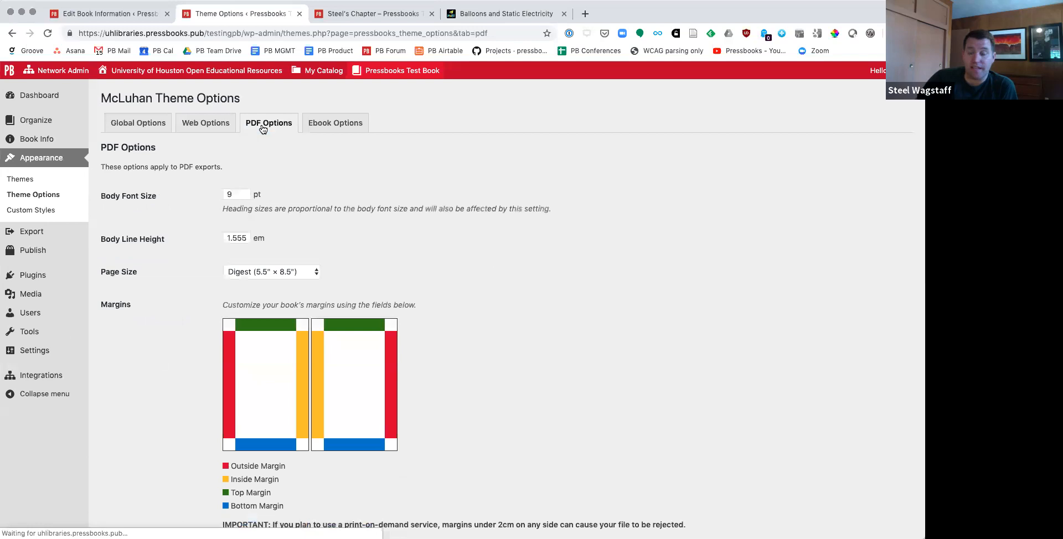
left_click_drag(231, 194, 221, 192)
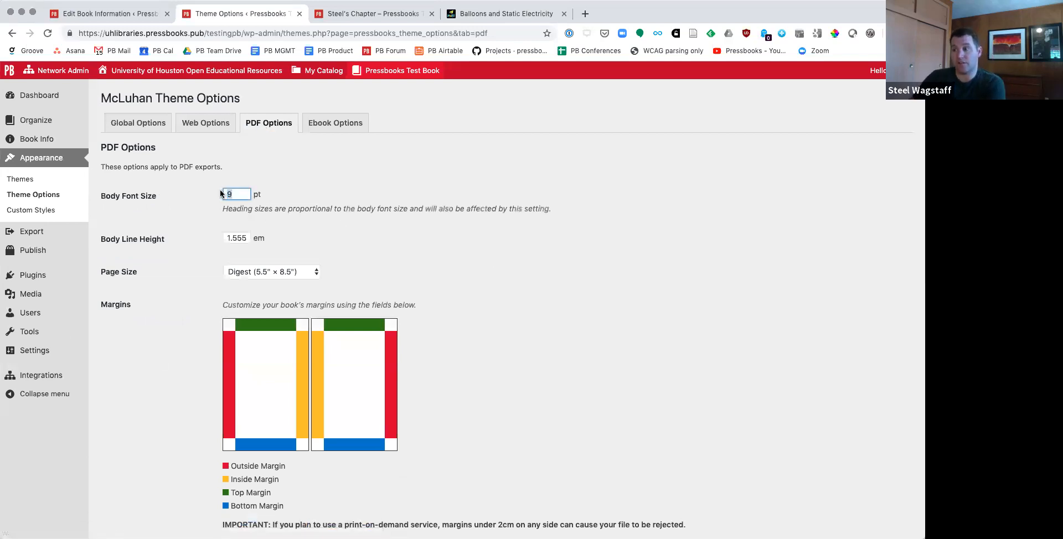
type("12")
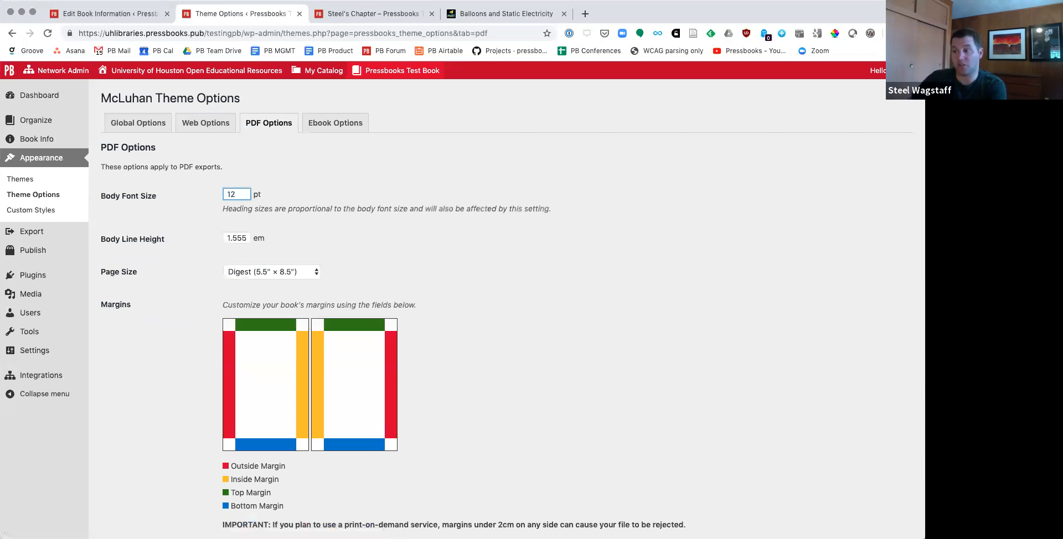
left_click(237, 239)
left_click(247, 272)
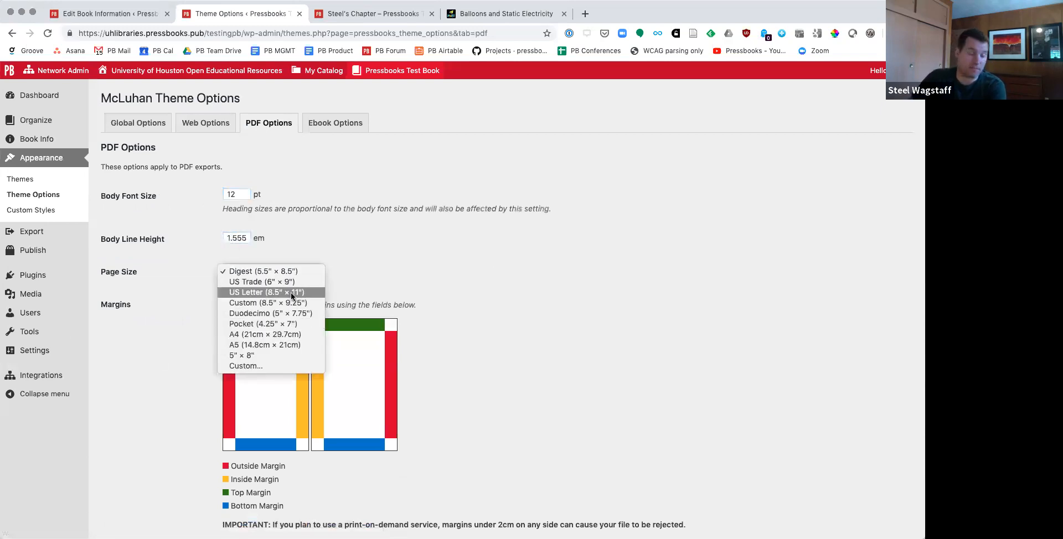
left_click(475, 261)
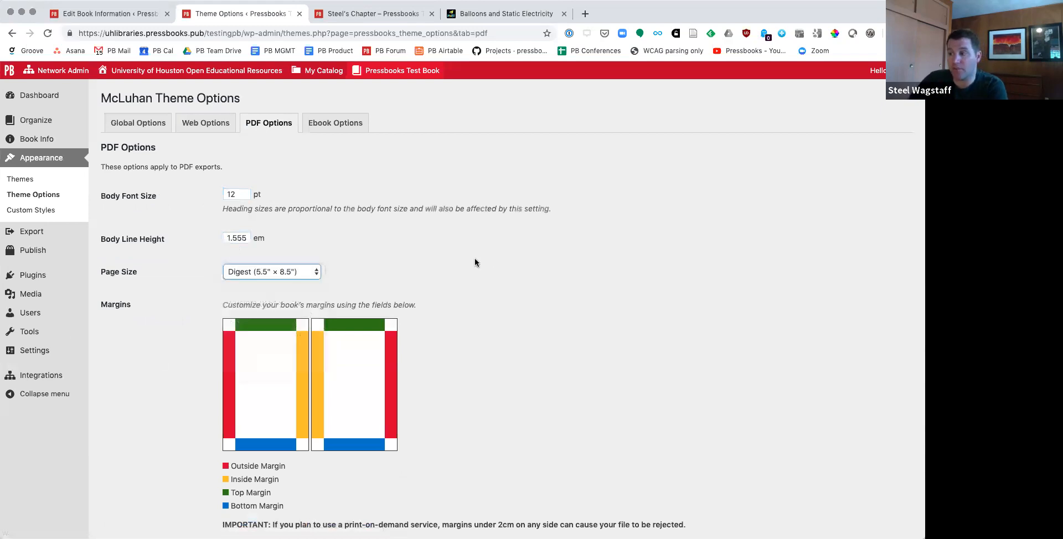
Step: Set the PDF page size to US Trade (6" × 9"), review the margin and running content settings, and save
scroll(473, 262, "down", 4)
scroll(195, 307, "down", 5)
scroll(299, 177, "up", 4)
scroll(294, 224, "down", 6)
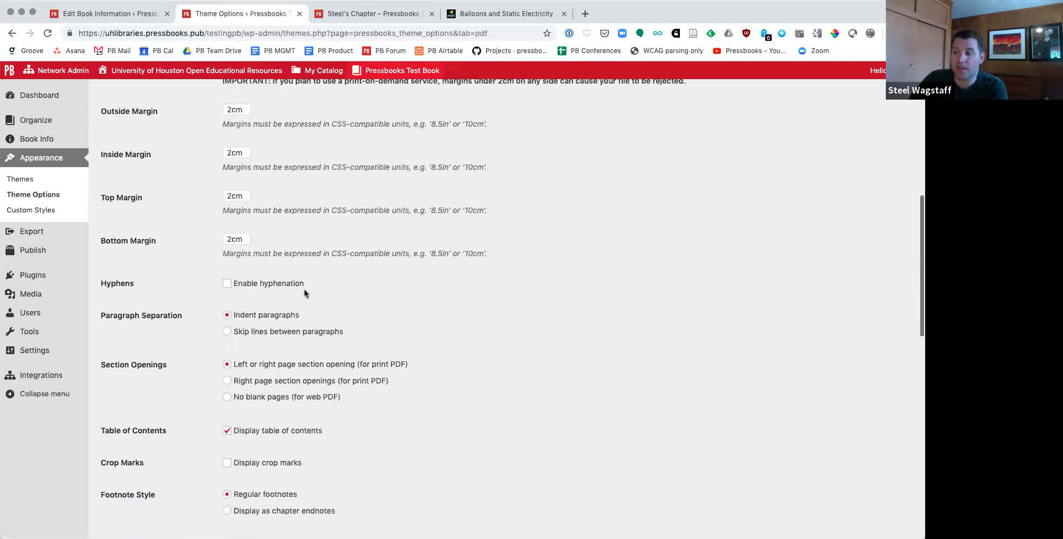
scroll(263, 264, "down", 10)
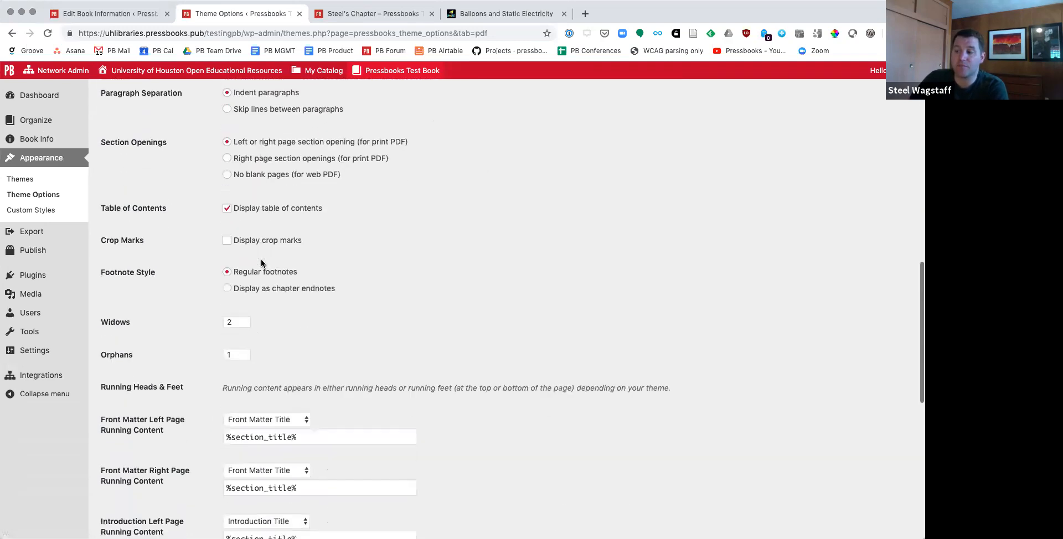
scroll(309, 457, "down", 6)
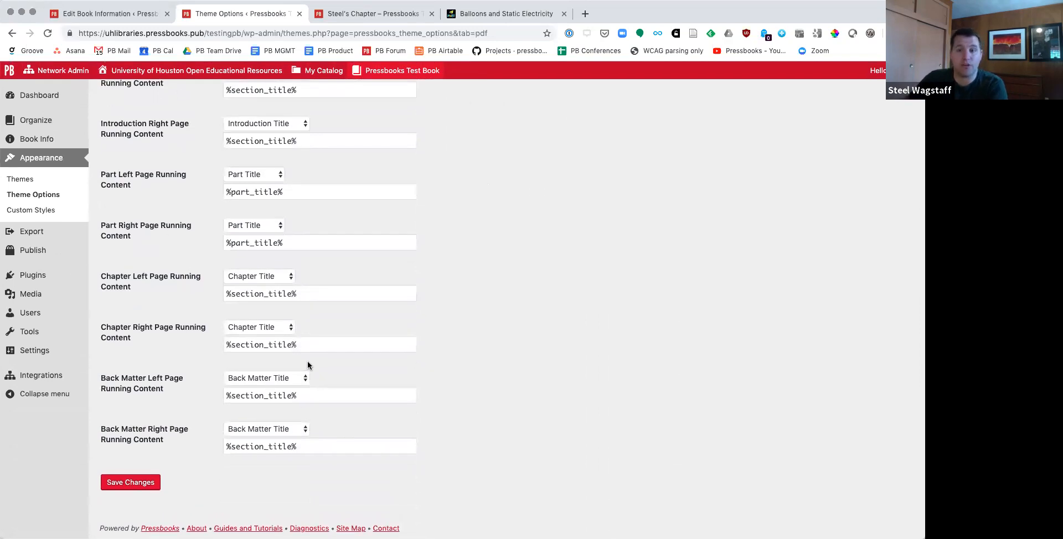
left_click(145, 479)
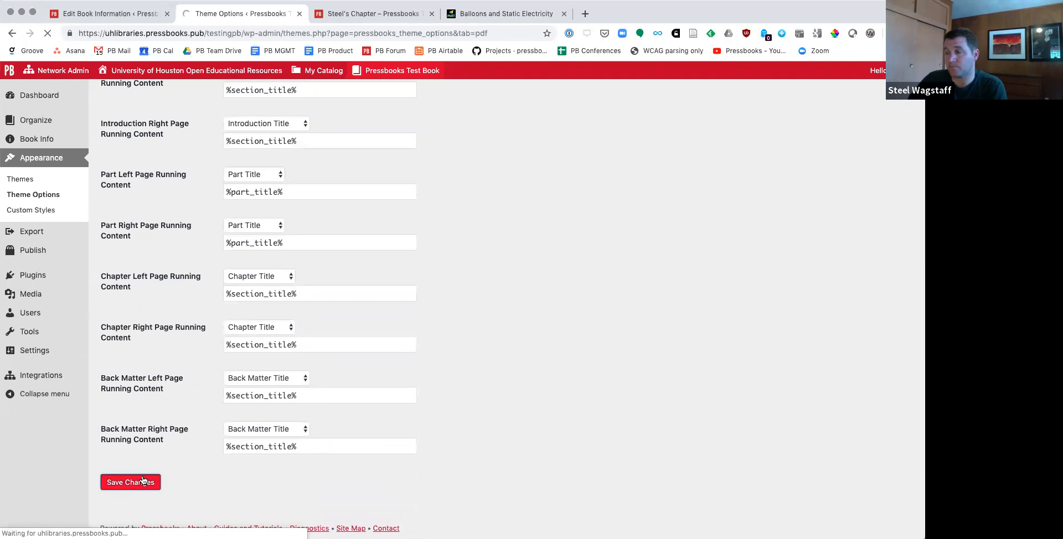
Step: Reload the chapter's web page to preview the new theme, and switch the reader's larger font size on and off
left_click(376, 13)
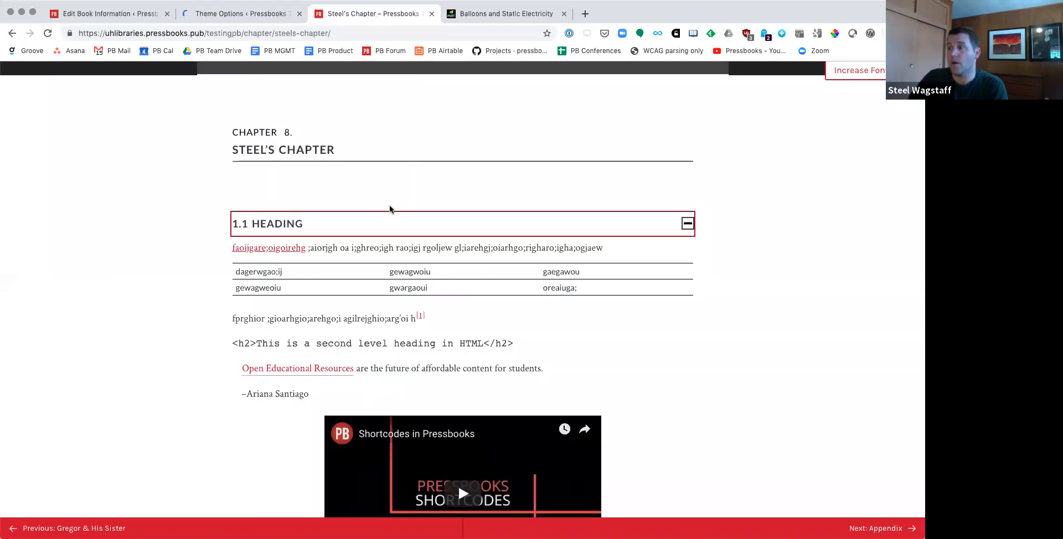
left_click(47, 33)
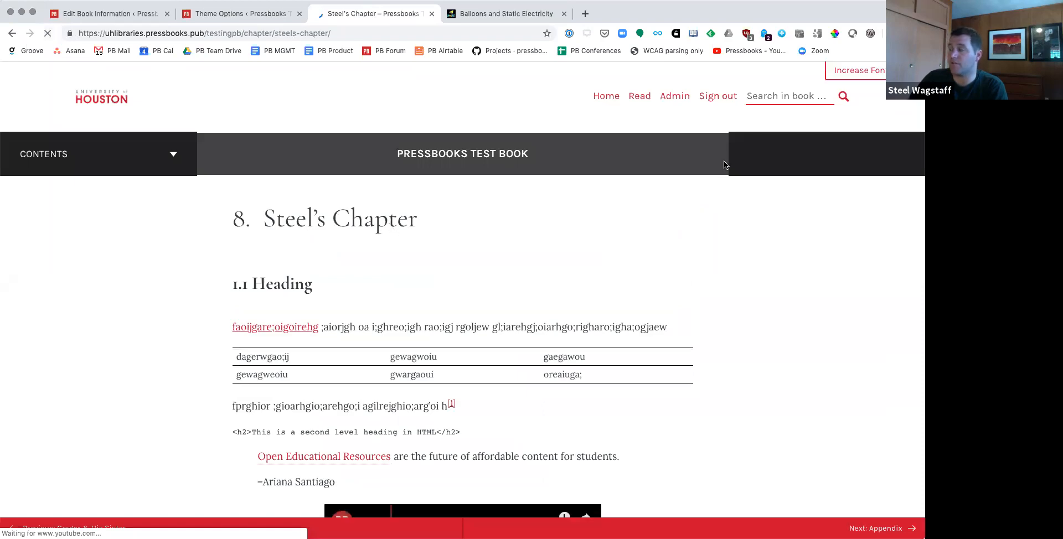
left_click(883, 75)
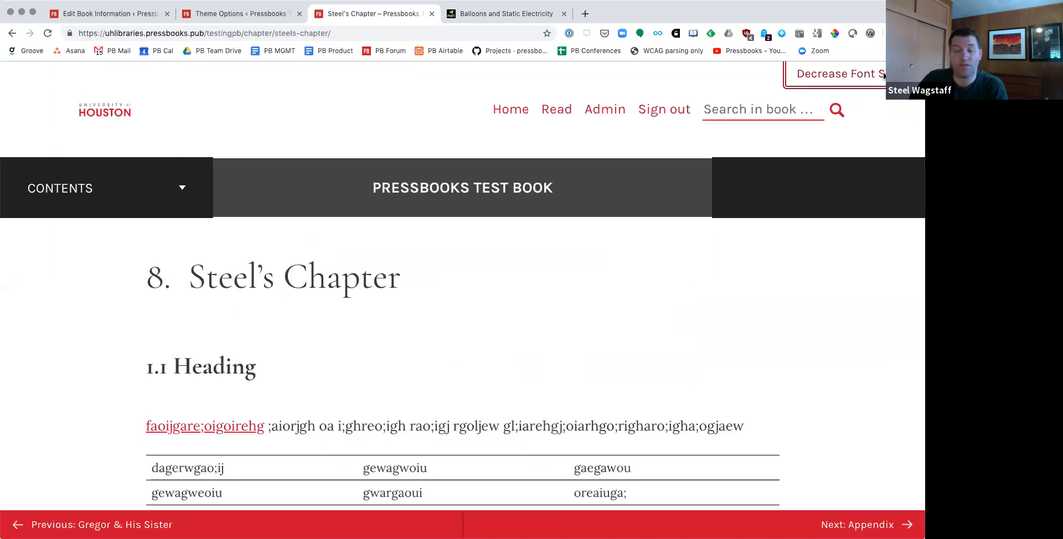
left_click(882, 72)
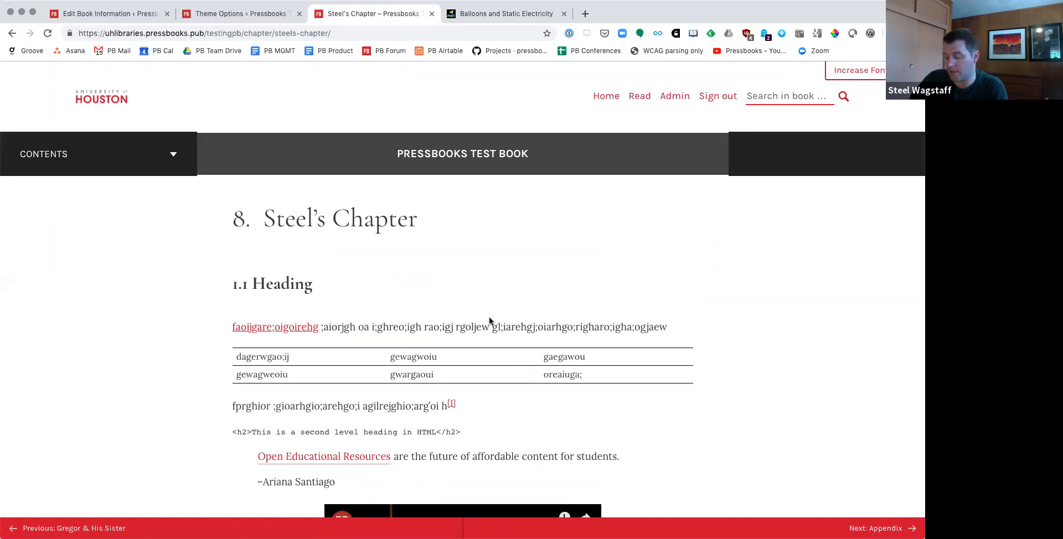
Step: Enlarge the chapter page with browser zoom, restore its normal size, and highlight part of the first paragraph
key("super+equal")
key("super+equal")
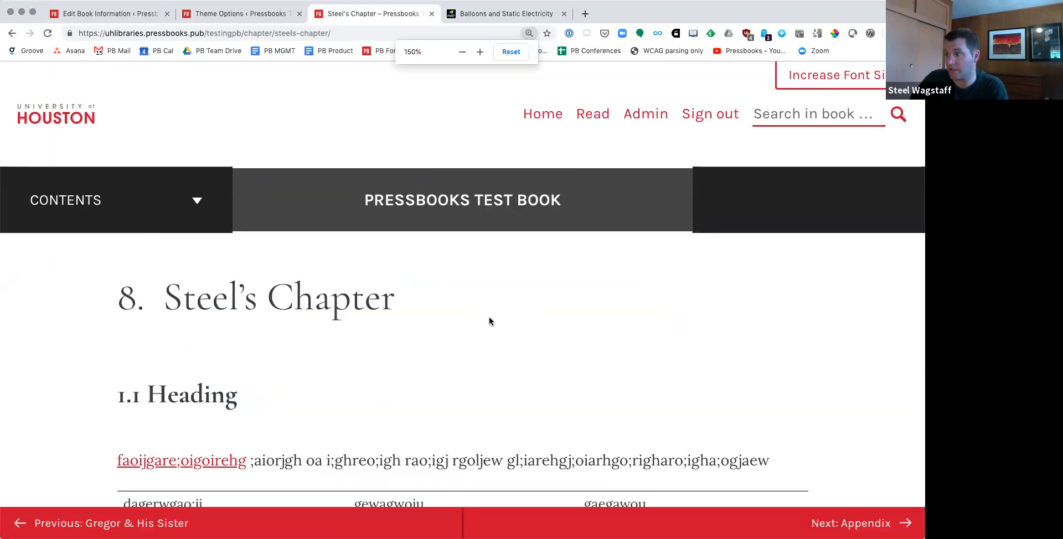
key("super+minus")
key("super+equal")
key("super+equal")
key("super+minus")
key("super+minus")
key("super+minus")
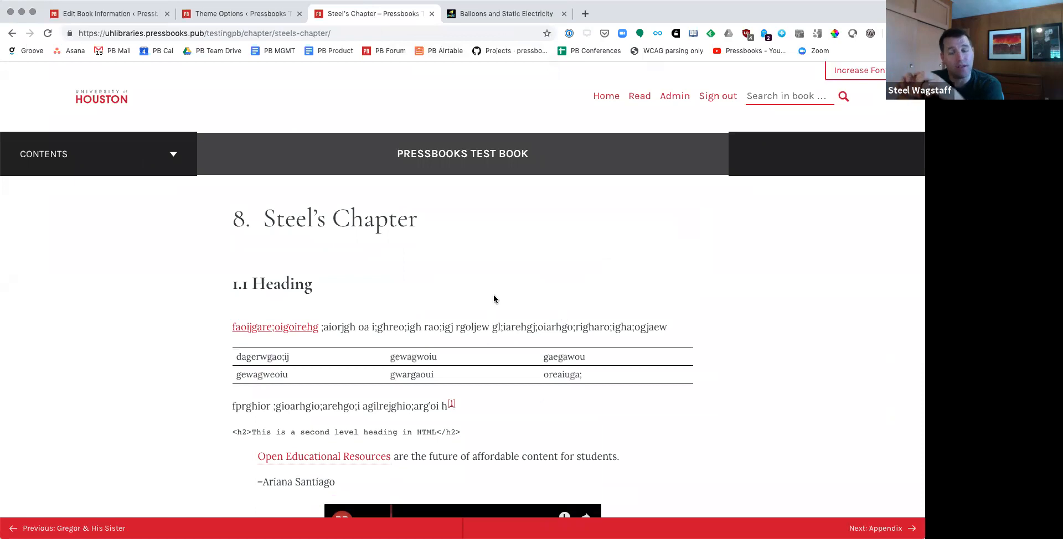
left_click_drag(330, 326, 405, 326)
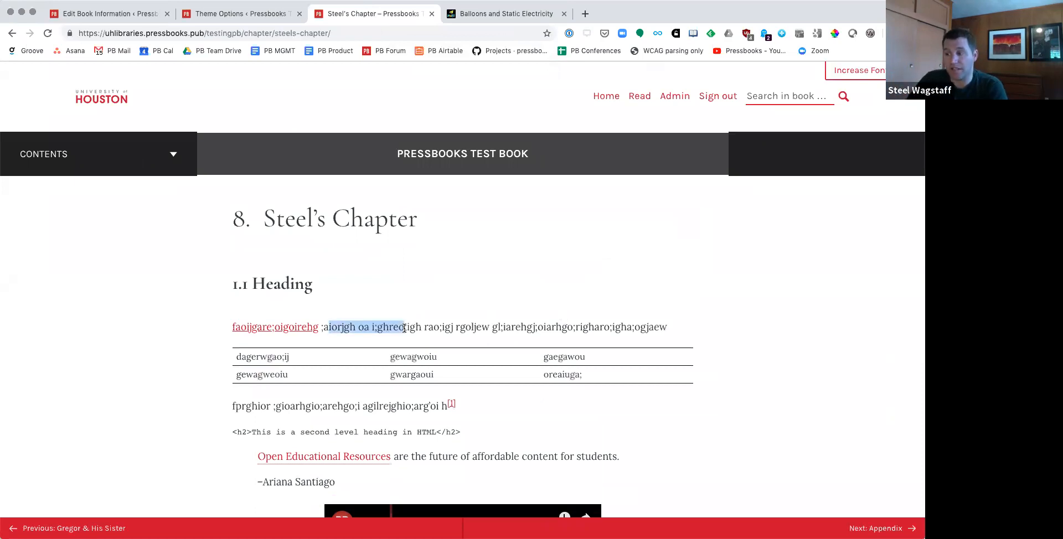
Step: Open the book's custom styles and look through the McLuhan theme's web style rules
left_click(233, 14)
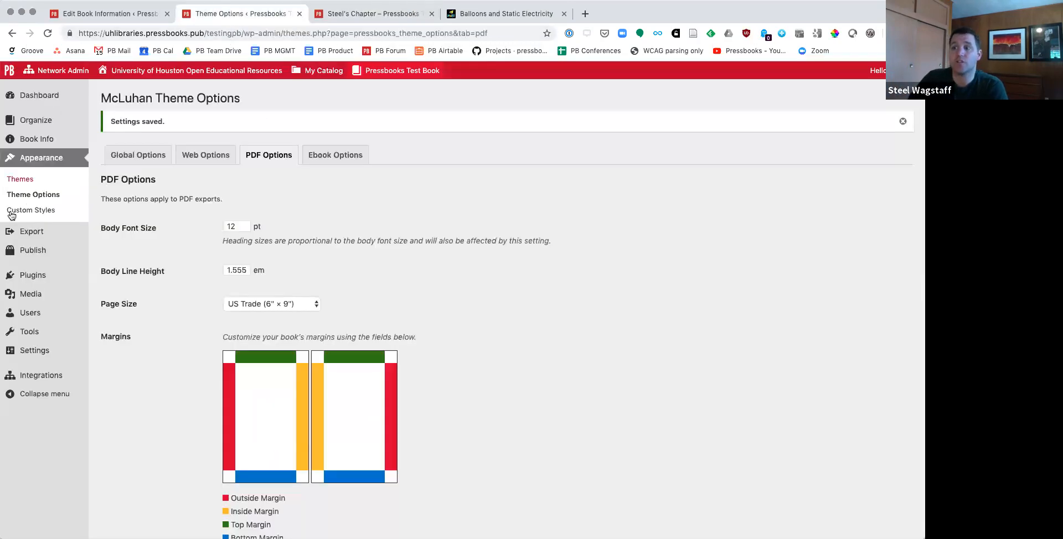
left_click(30, 210)
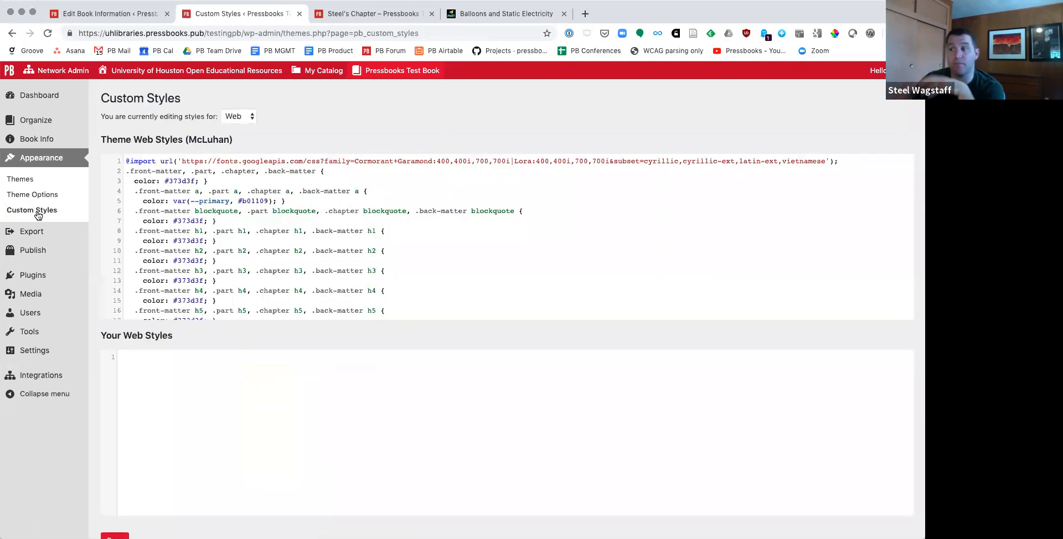
scroll(297, 212, "down", 15)
scroll(297, 212, "down", 20)
scroll(297, 212, "up", 20)
scroll(297, 212, "up", 20)
scroll(297, 212, "down", 5)
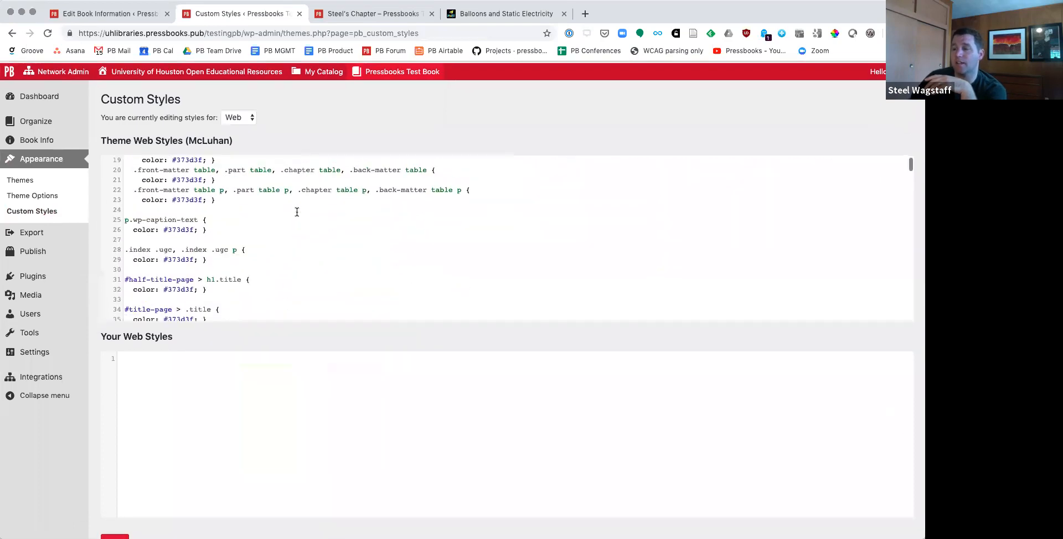
Step: Copy the theme's p.wp-caption-text rule into the custom web styles and change its color to red
left_click(123, 202)
left_click(242, 217, "shift")
key("ctrl+c")
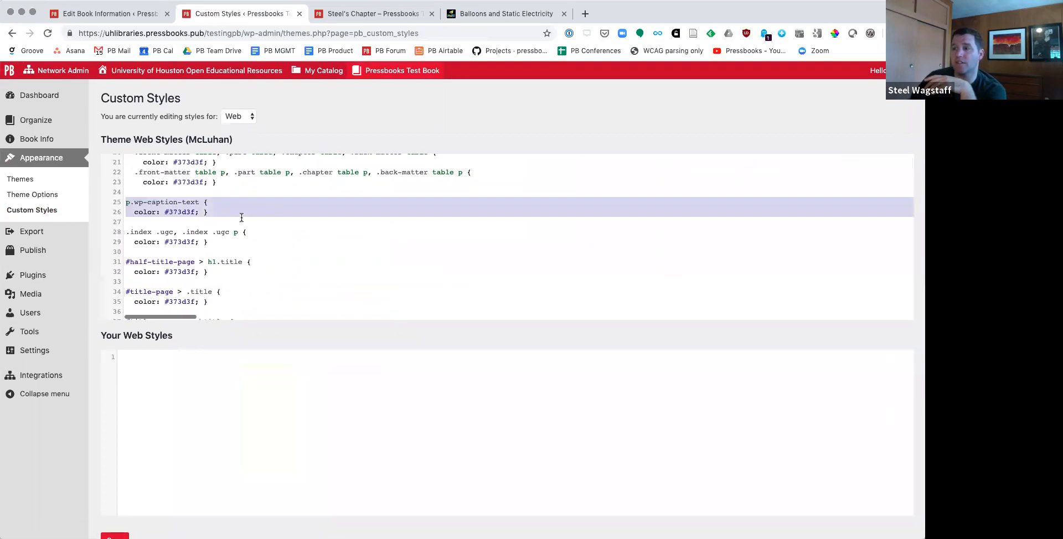
left_click(208, 373)
key("ctrl+v")
left_click_drag(157, 366, 193, 367)
type("red;")
key("Return")
key("BackSpace")
key("BackSpace")
key("Return")
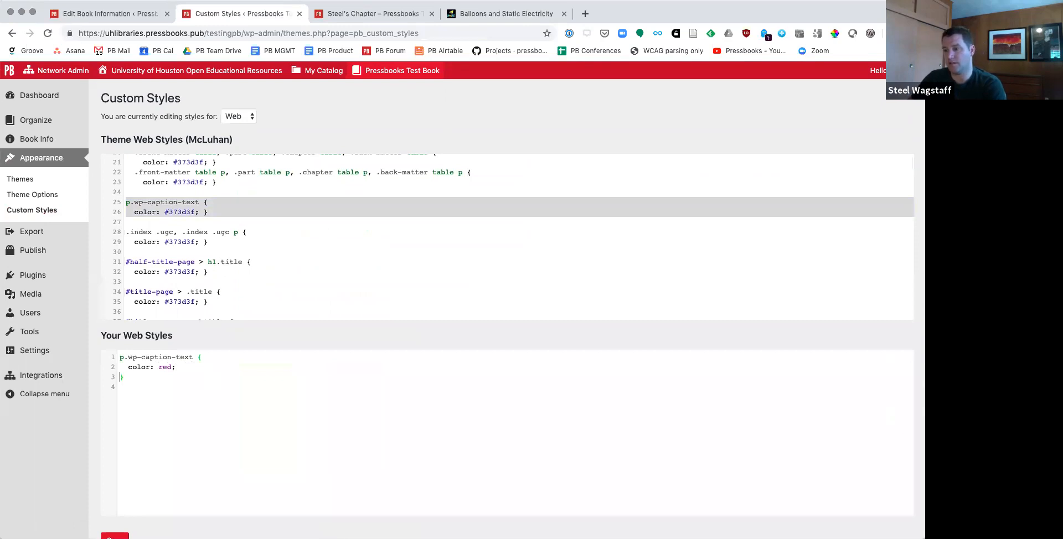
Step: Add font-size: 20px; to the custom caption rule, put the closing brace on its own line, and save the styles
type("font-size: 20px;")
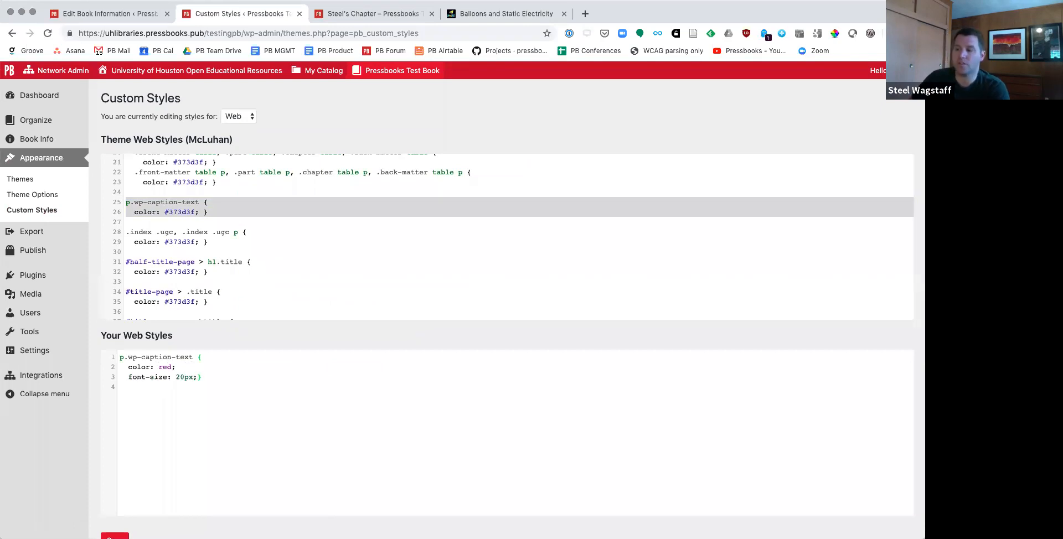
key("Return")
key("Down")
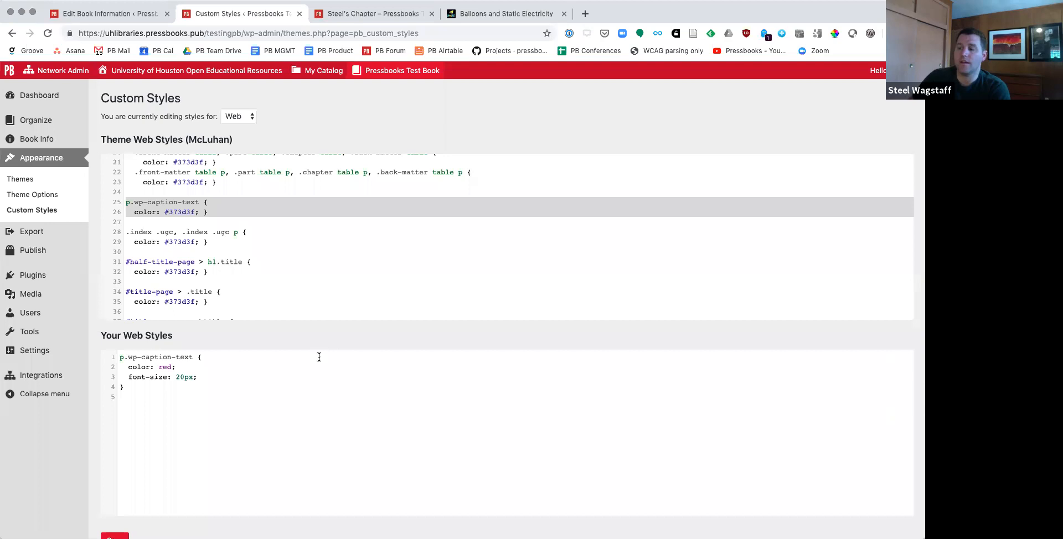
scroll(318, 357, "down", 2)
left_click(123, 460)
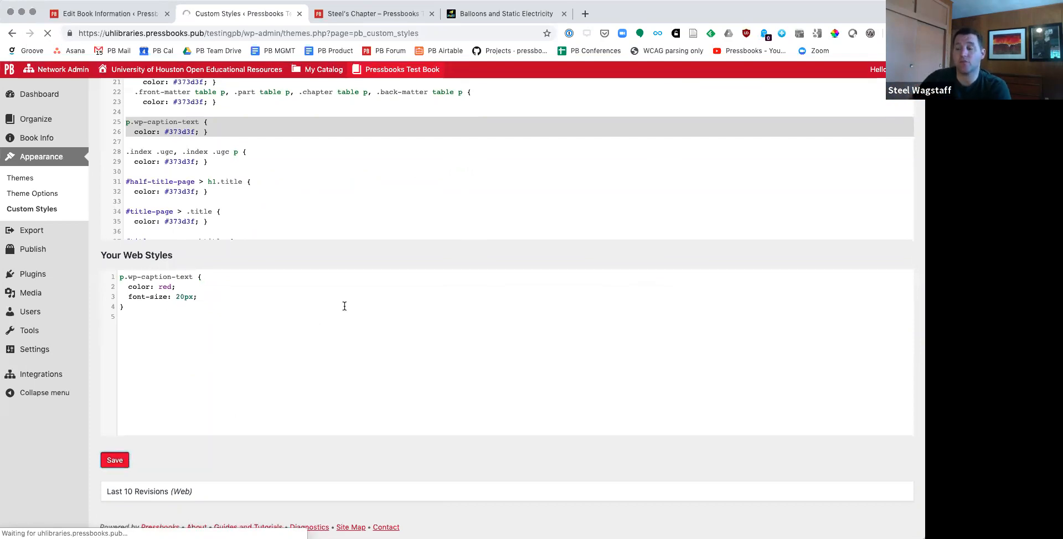
Step: Check which output formats custom styles can be edited for, and open the book's export page
scroll(305, 218, "up", 3)
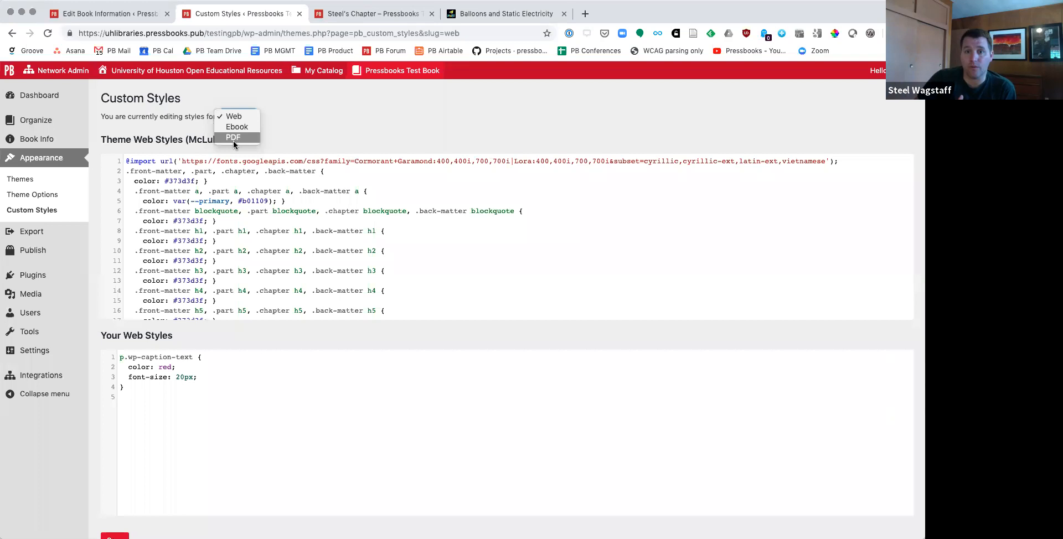
left_click(37, 237)
left_click(43, 236)
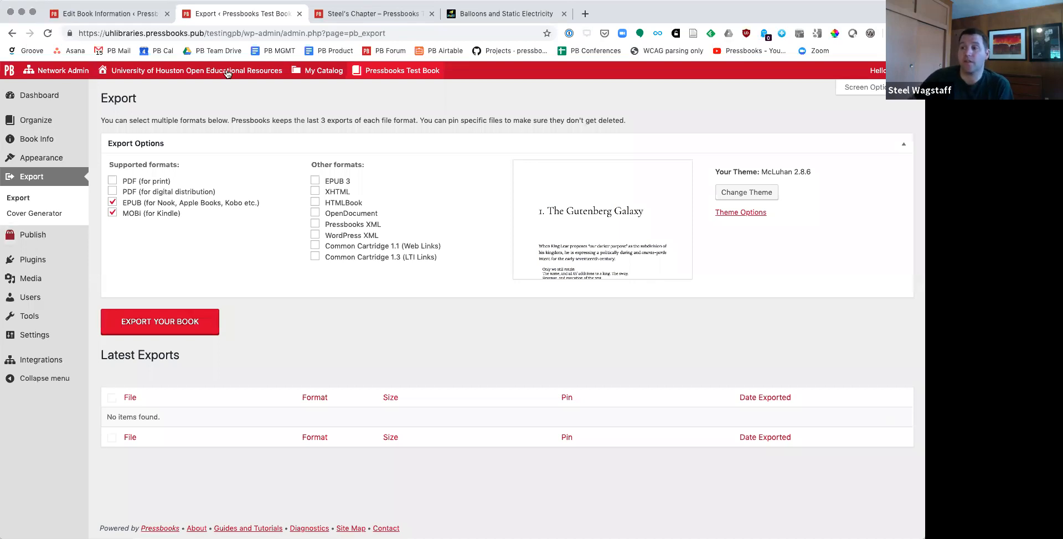
Step: Export the book as only PDF (for print) and EPUB, and highlight the note about keeping the last 3 exports
left_click(112, 202)
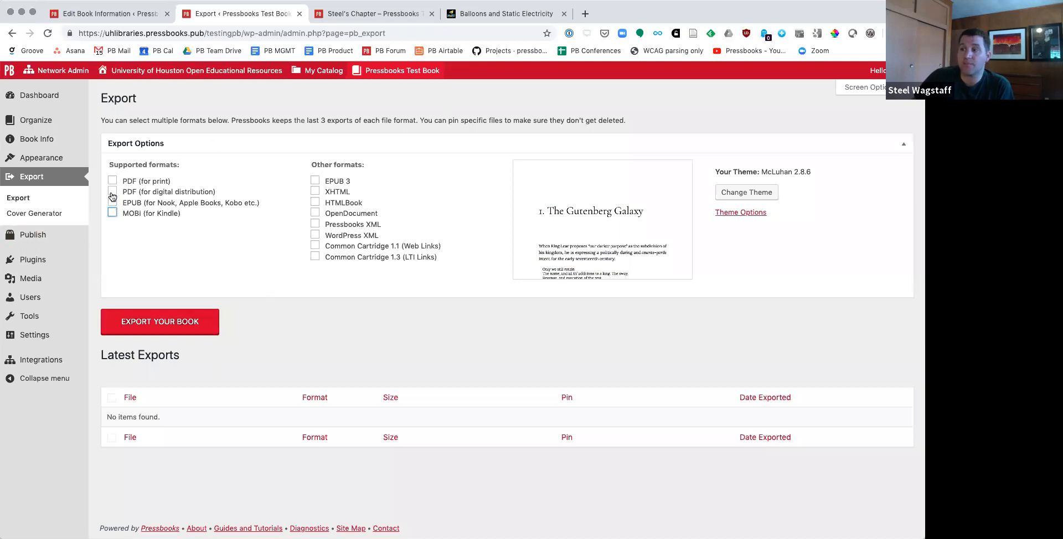
left_click(112, 181)
left_click(112, 203)
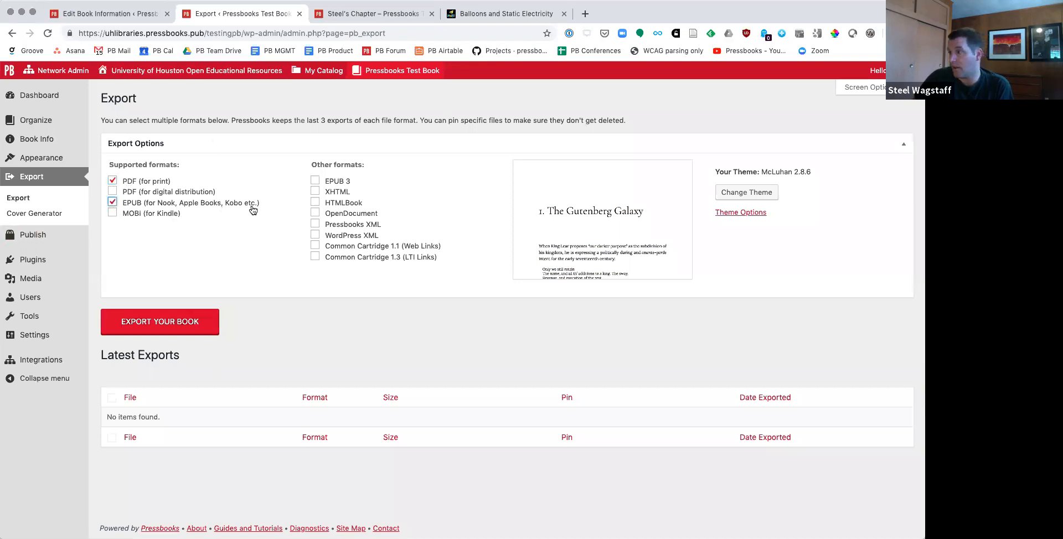
left_click(188, 312)
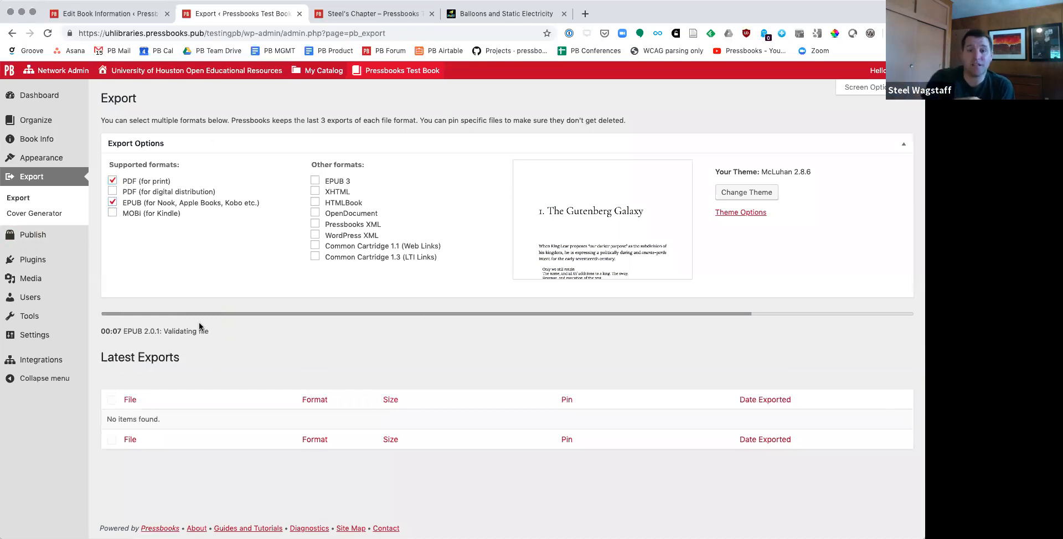
scroll(297, 373, "down", 1)
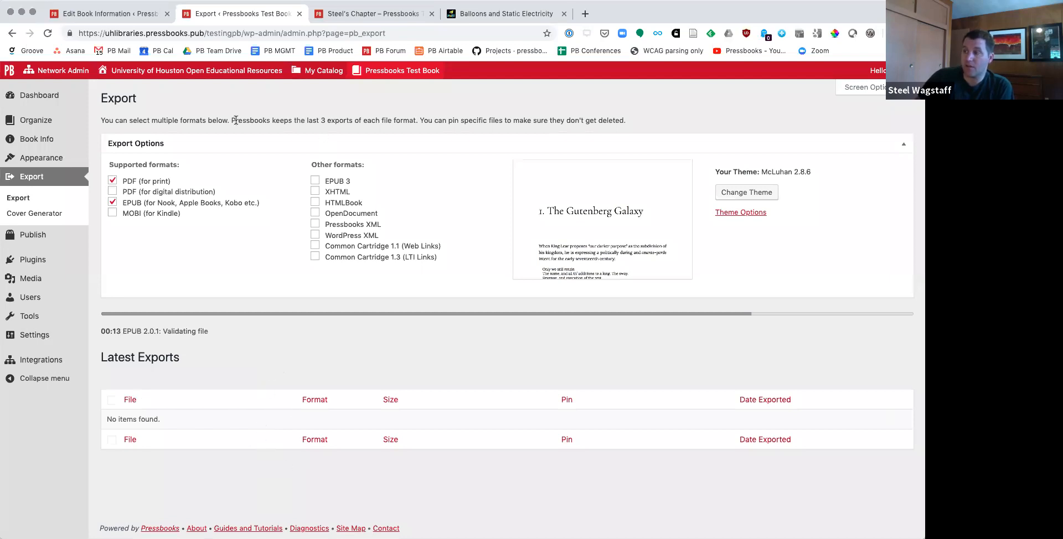
left_click_drag(232, 120, 411, 120)
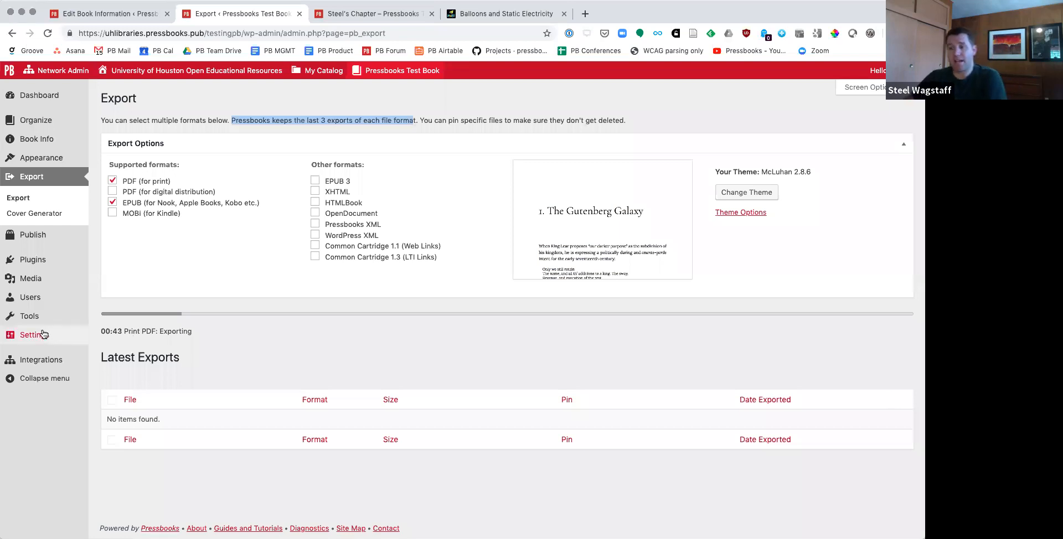
Step: Open the Sharing & Privacy settings in a separate tab, share the latest export files with everyone on the homepage, and save
mouse_move(44, 334)
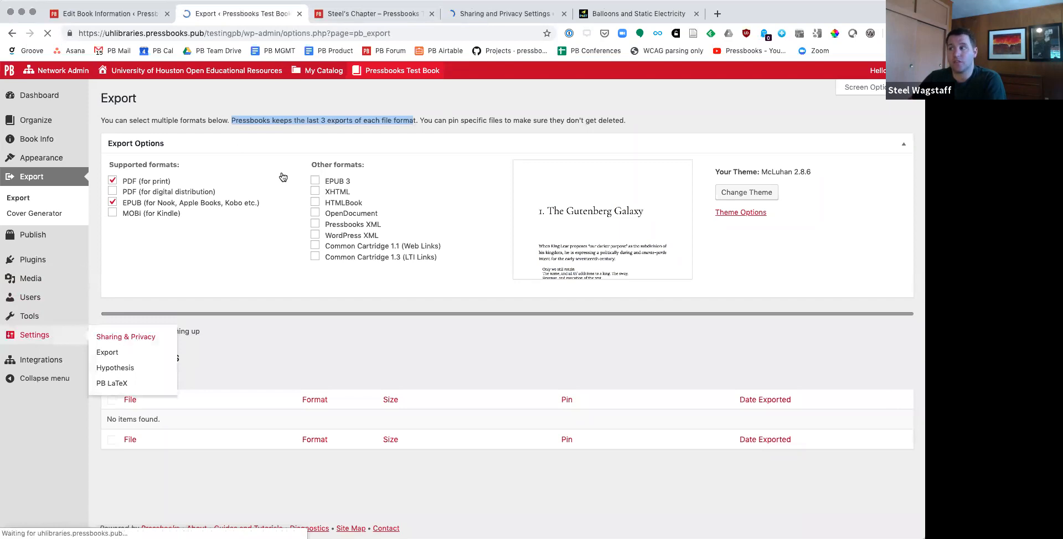
left_click(489, 14)
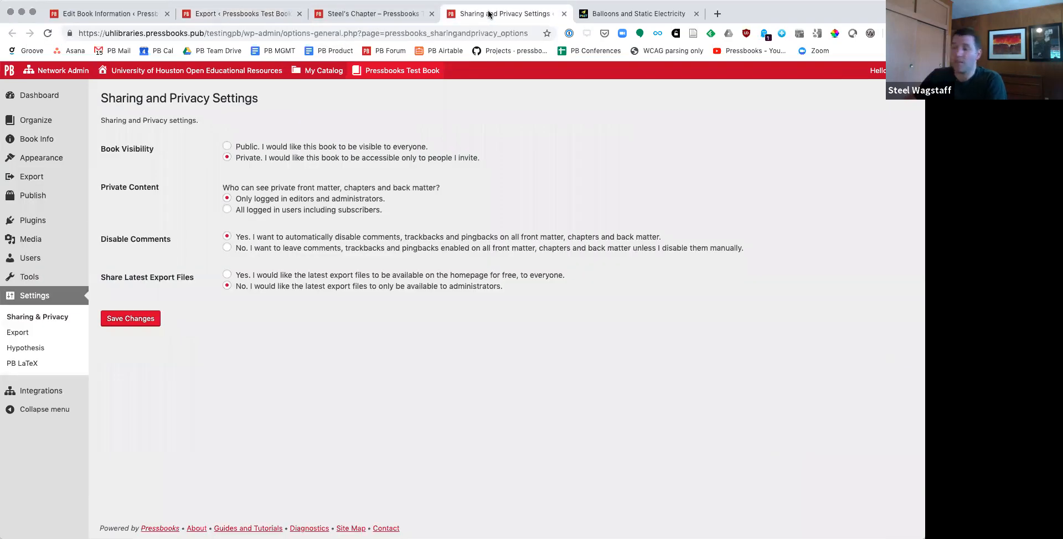
left_click_drag(102, 275, 189, 278)
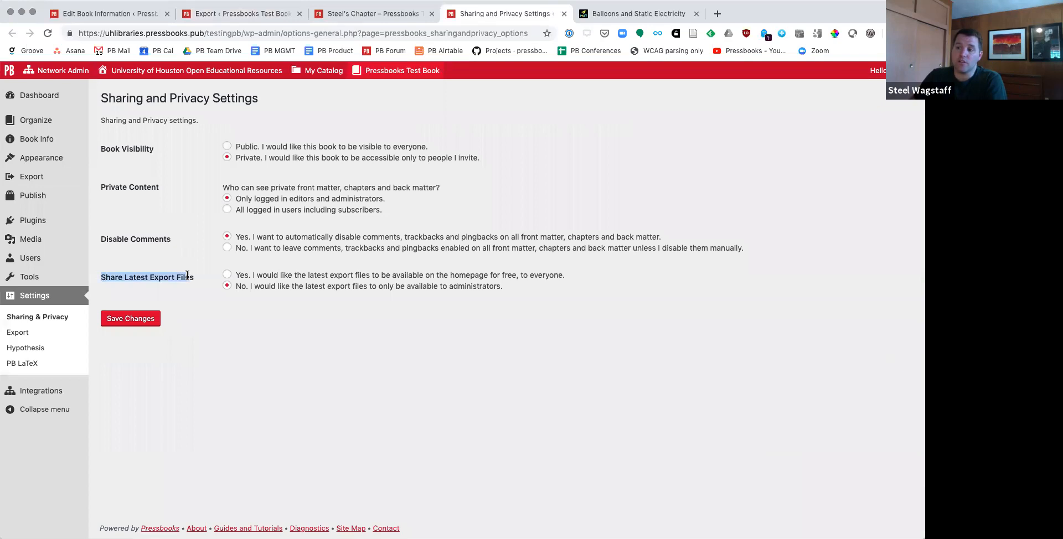
left_click(227, 275)
left_click(150, 320)
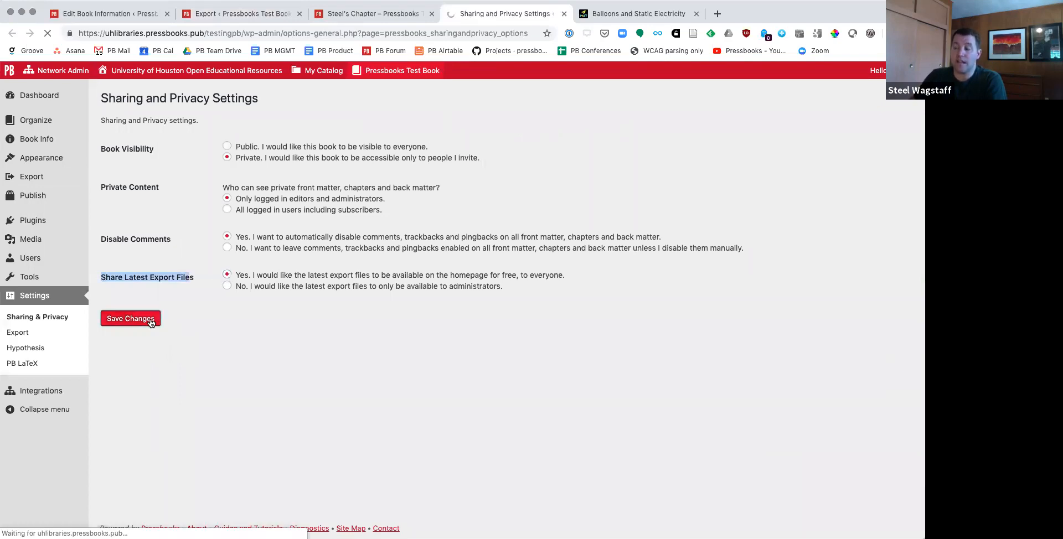
Step: Visit the Pressbooks Test Book homepage and expand its list of downloadable formats
mouse_move(378, 77)
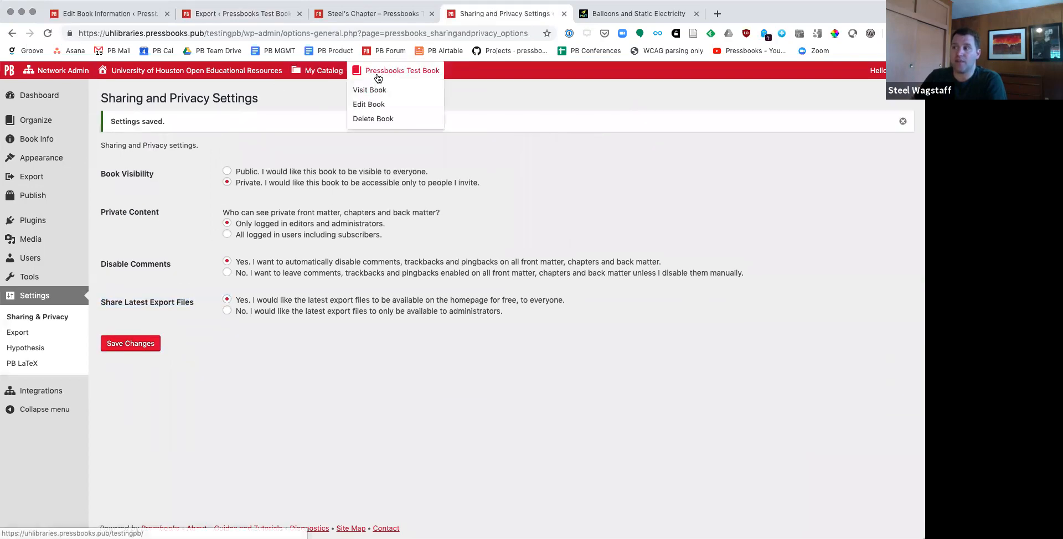
left_click(378, 91)
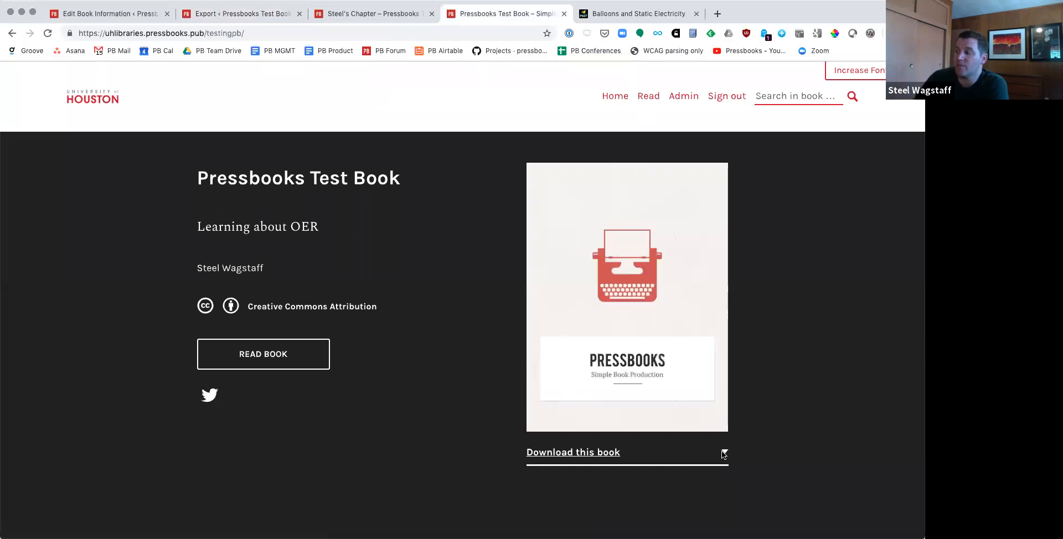
scroll(724, 454, "down", 2)
left_click(725, 389)
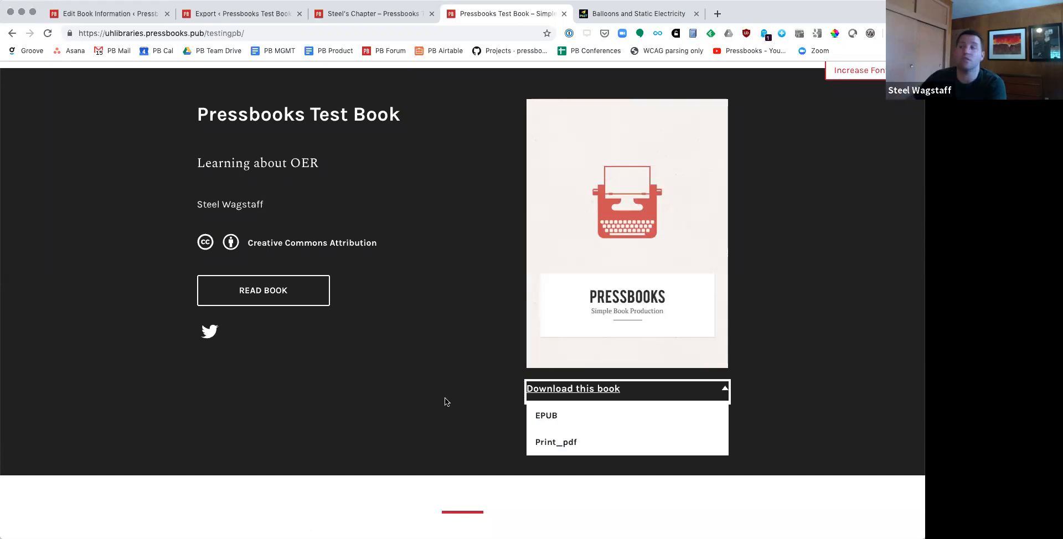
Step: Download the exported print PDF from the latest exports, and open it to look through its title and license pages
left_click(249, 13)
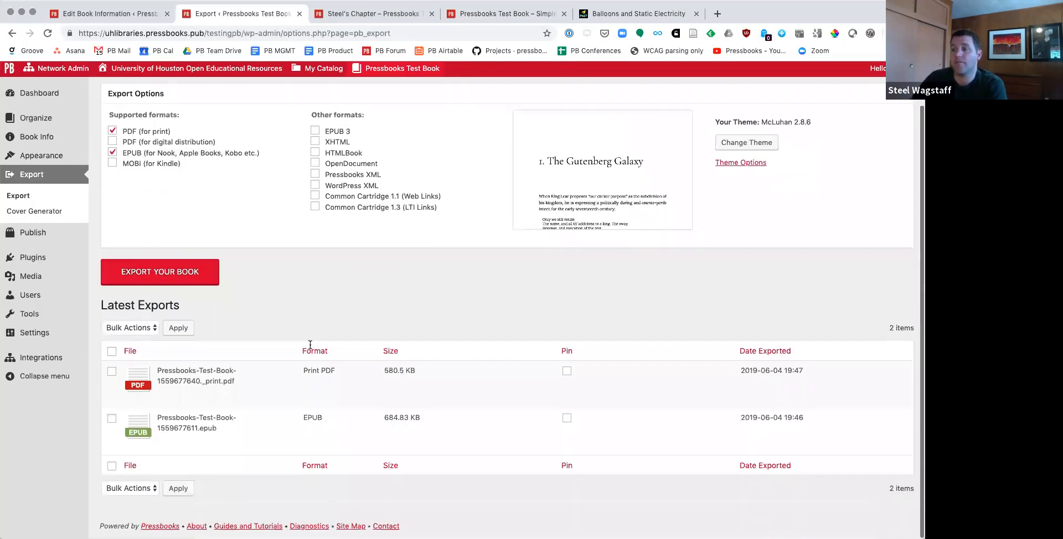
left_click(200, 402)
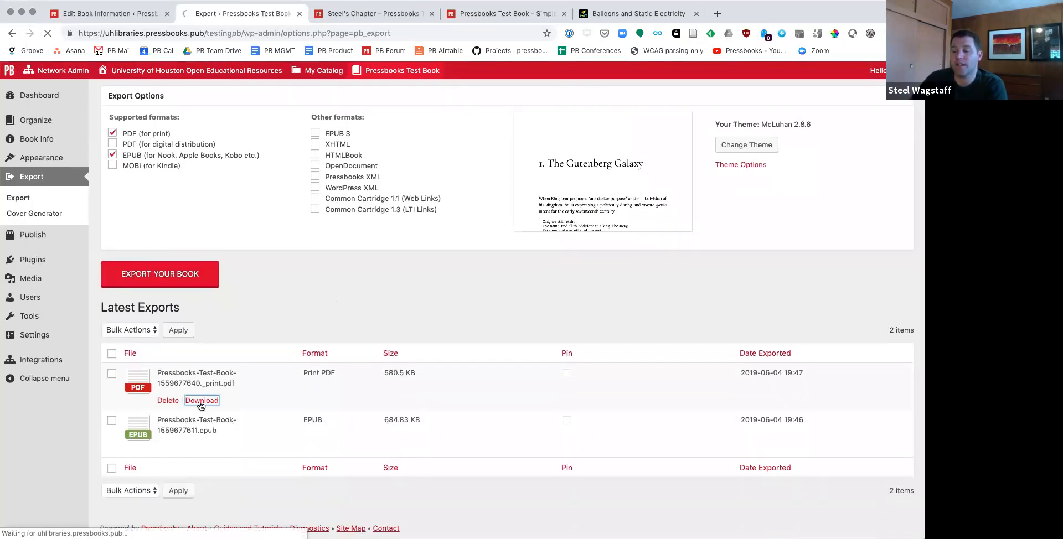
left_click(62, 526)
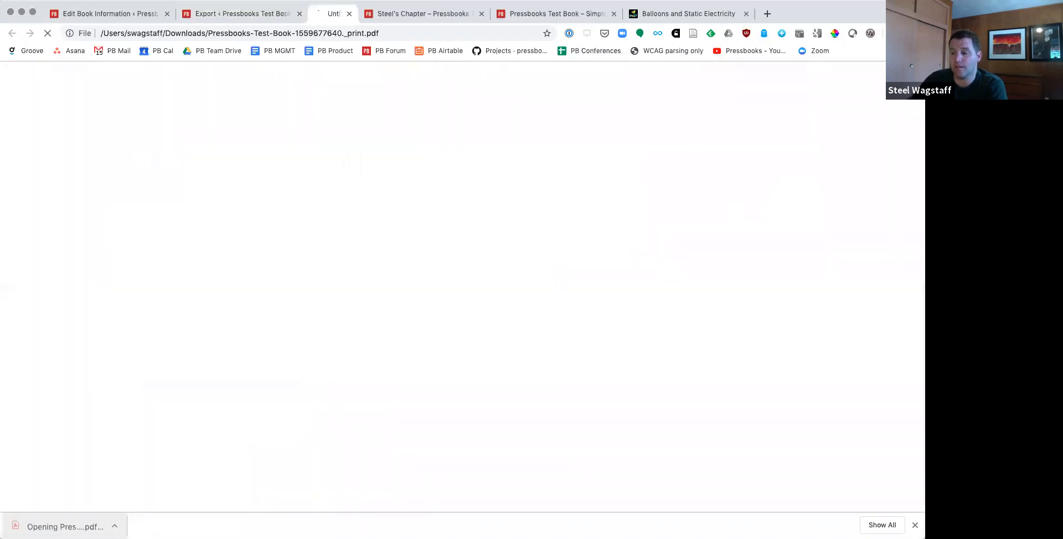
key("Right")
key("Right")
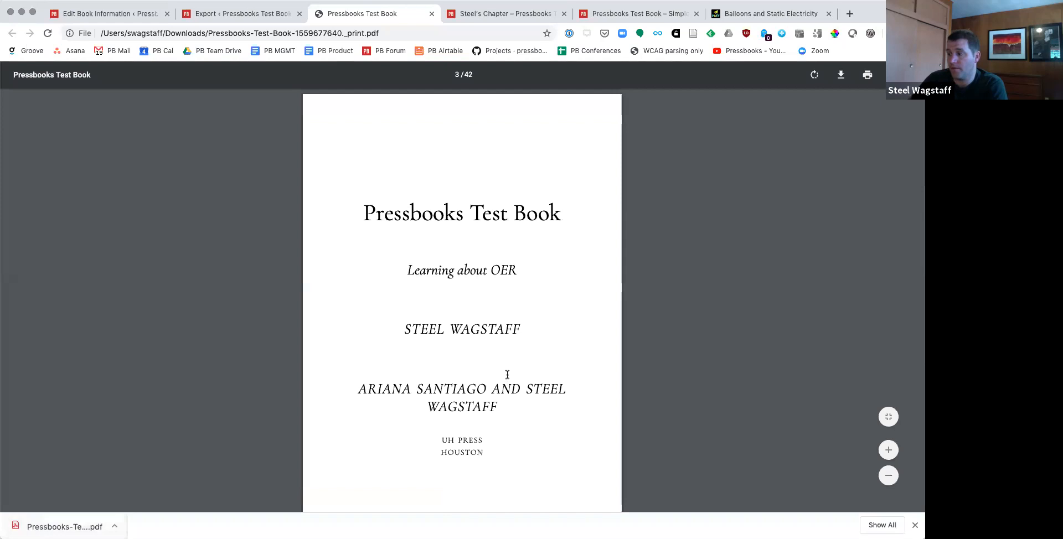
scroll(560, 370, "down", 3)
scroll(533, 352, "down", 7)
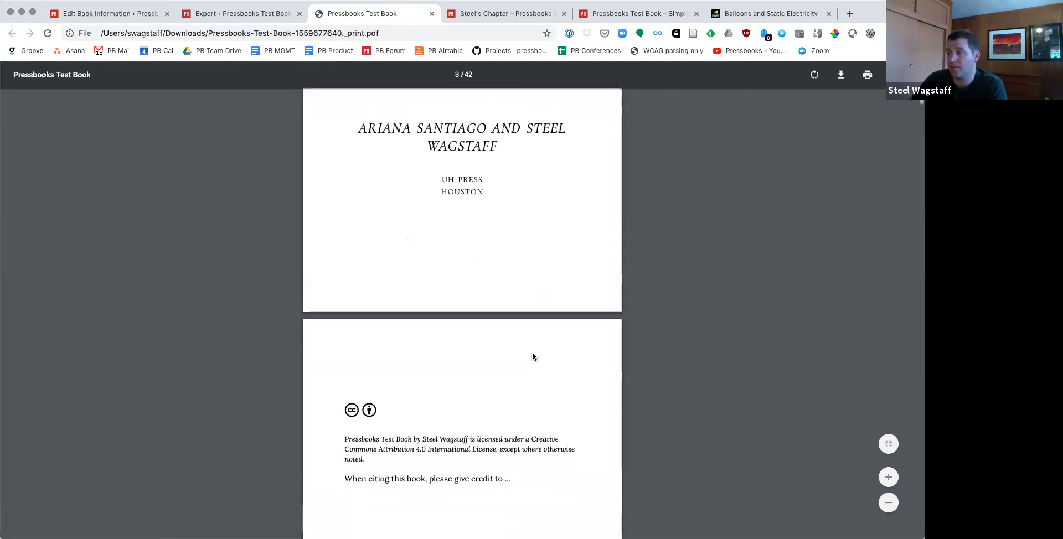
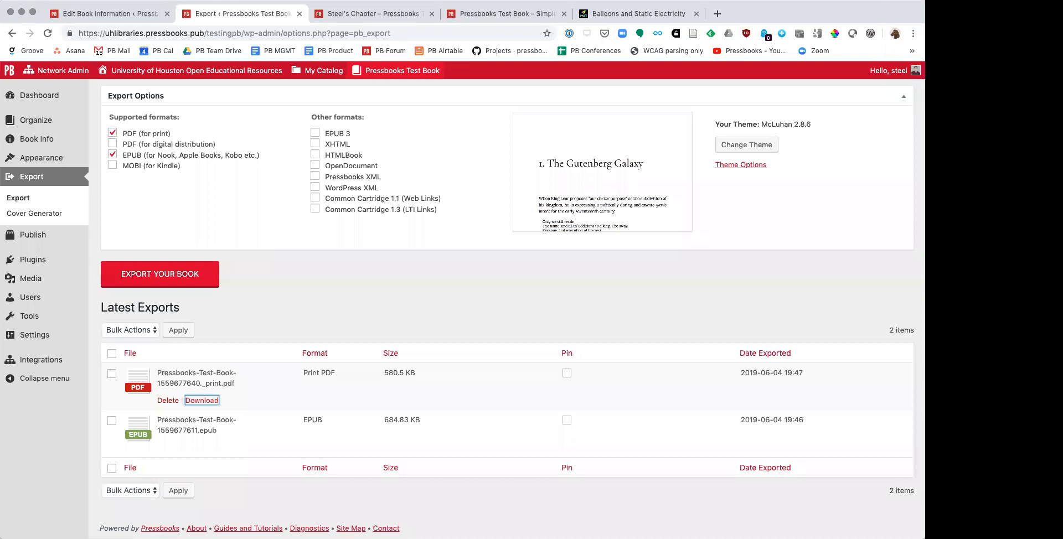
Step: Deselect PDF (for print) and EPUB, and export the book only as Common Cartridge 1.3 (LTI Links)
left_click(112, 154)
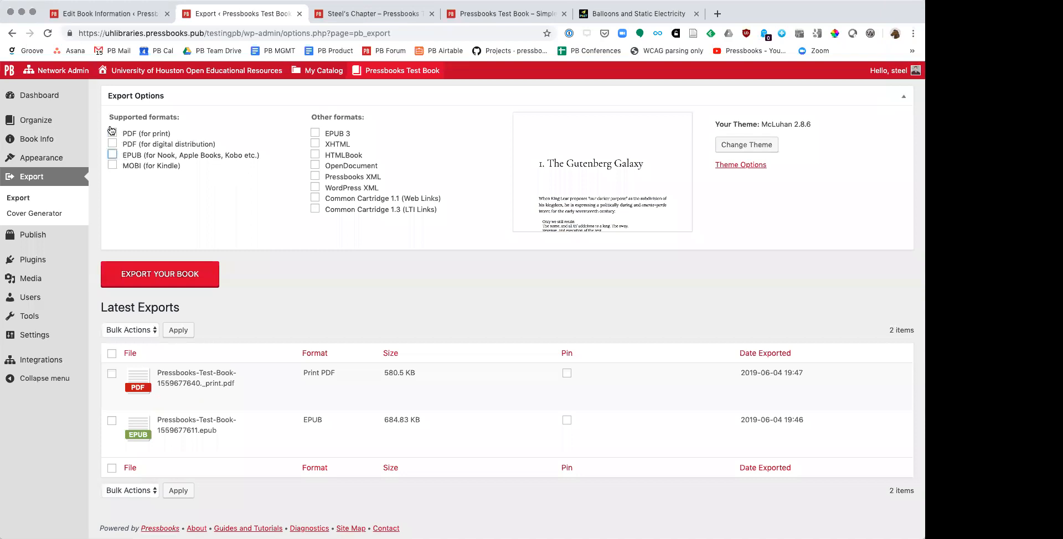
left_click(112, 134)
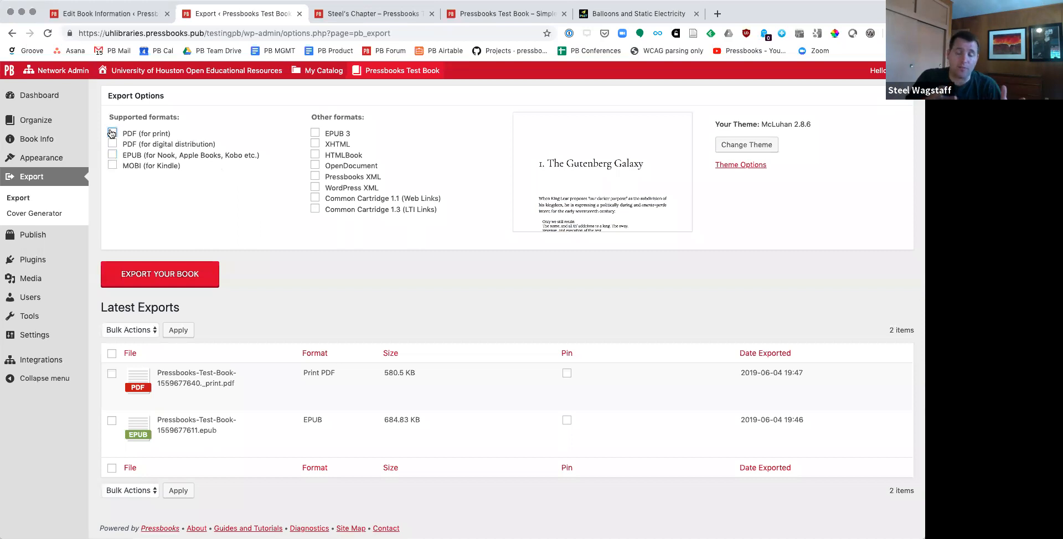
left_click(111, 133)
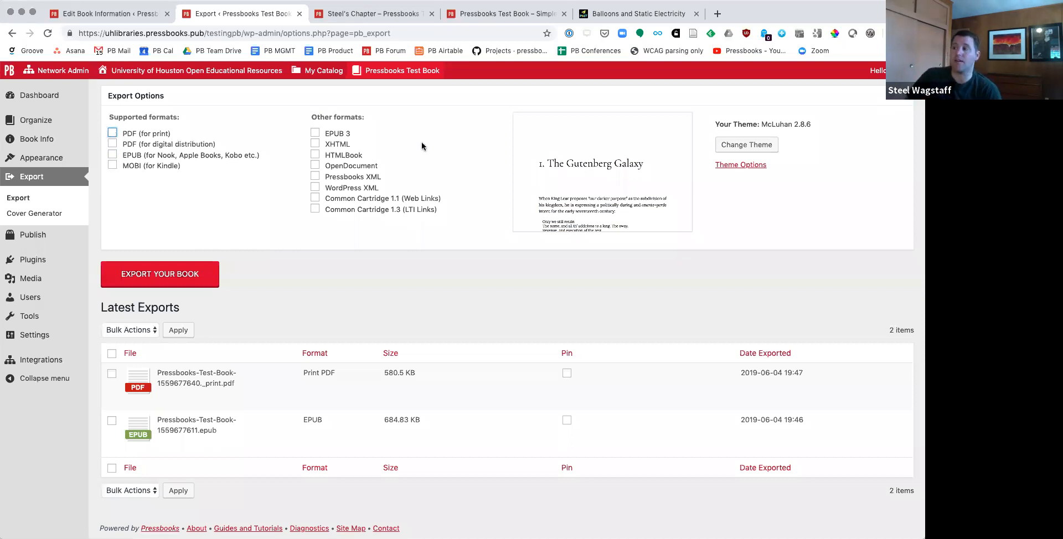
left_click(345, 215)
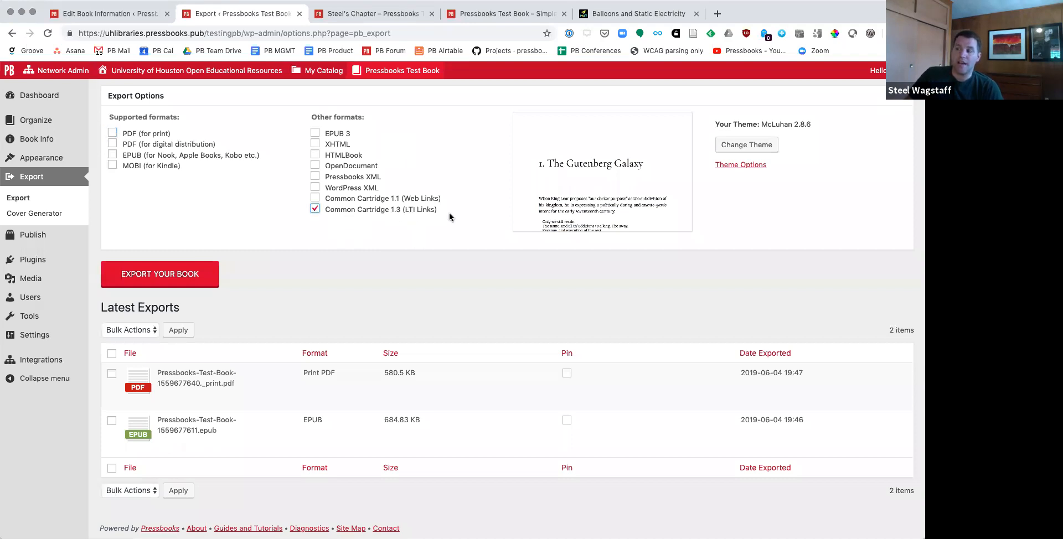
left_click(153, 284)
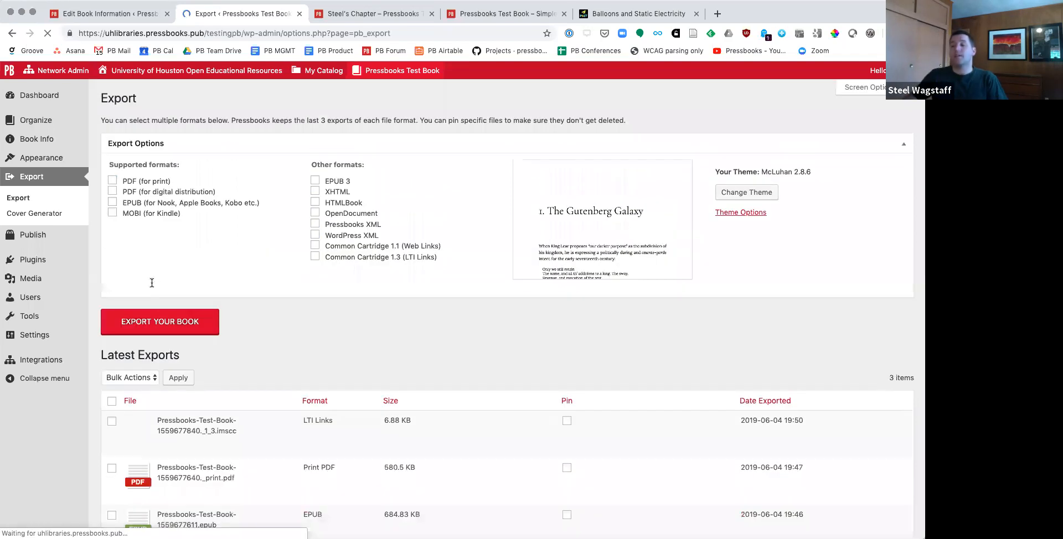
mouse_move(203, 452)
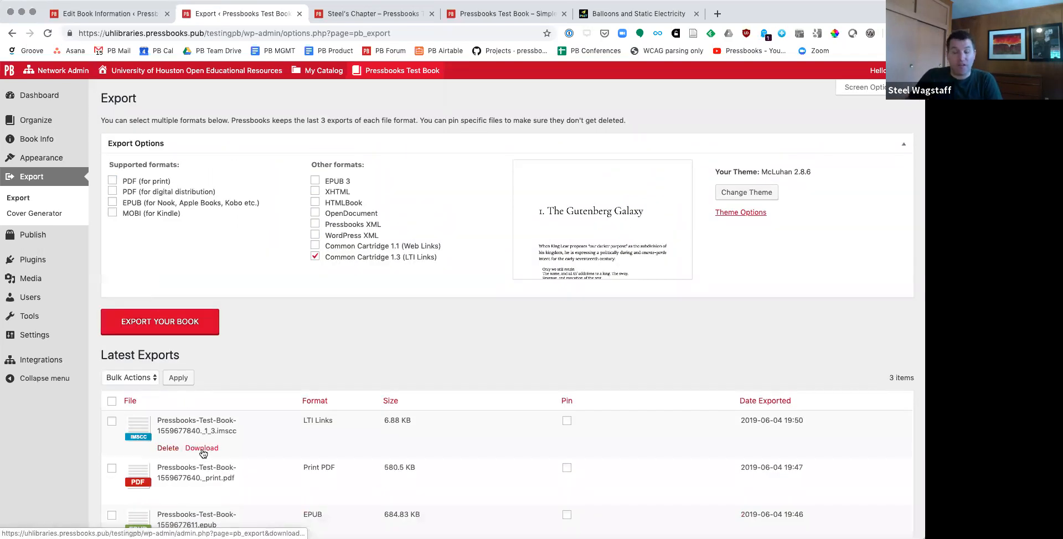
Step: Switch to Canvas at canvas.wisc.edu in a new tab and open the admin course list of the College of Letters & Science.man account
key("super+t")
type("canvas.wisc.edu")
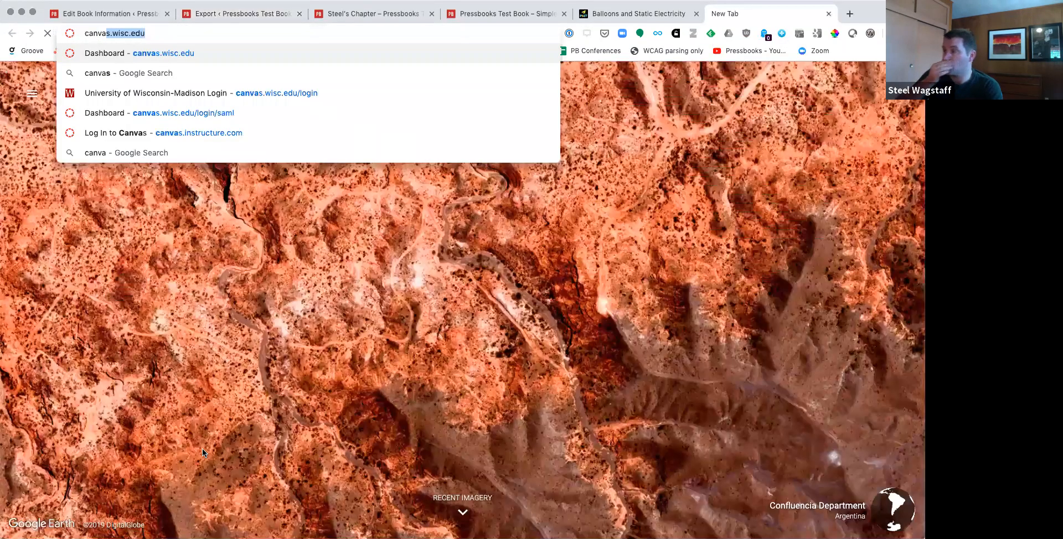
key("Return")
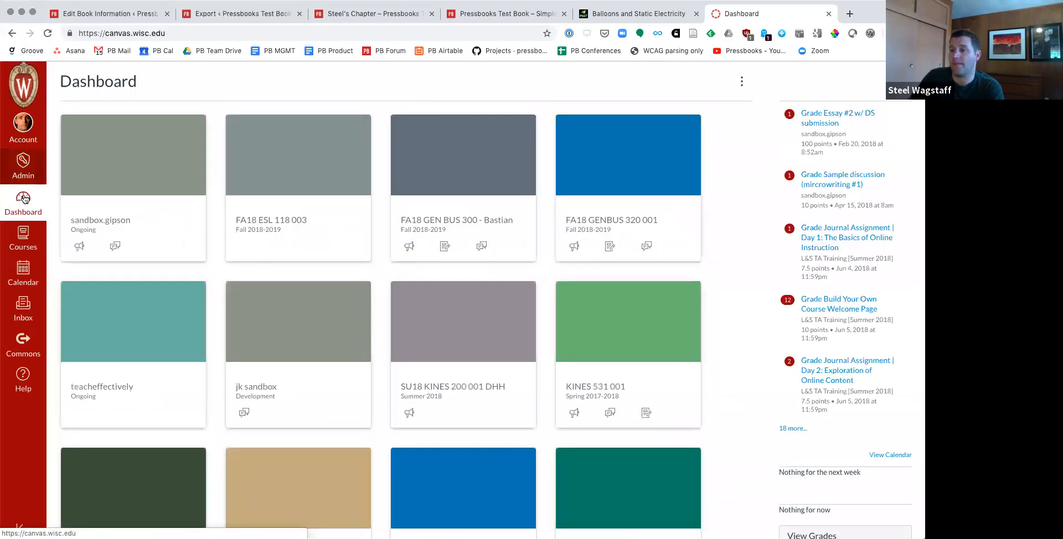
left_click(24, 198)
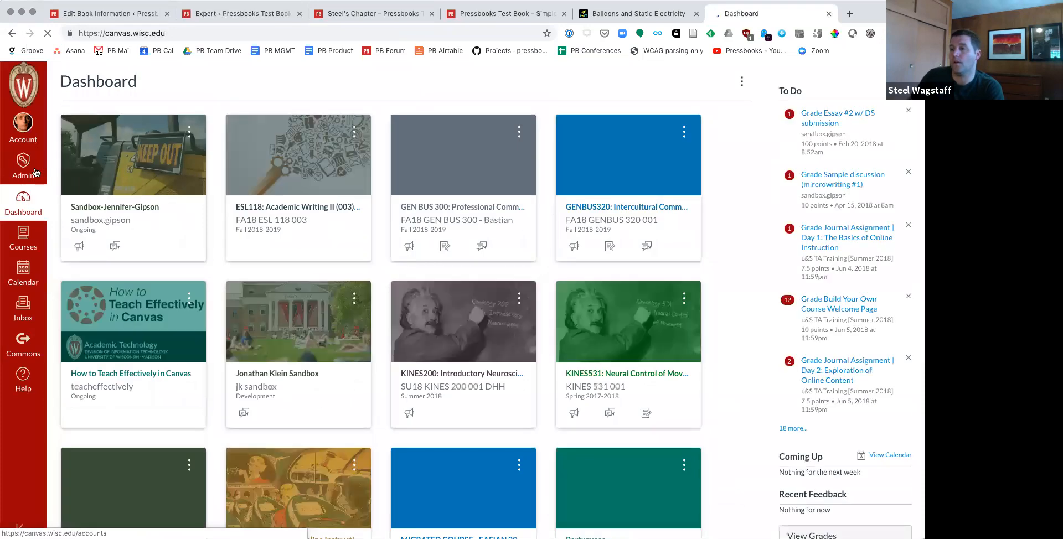
left_click(32, 172)
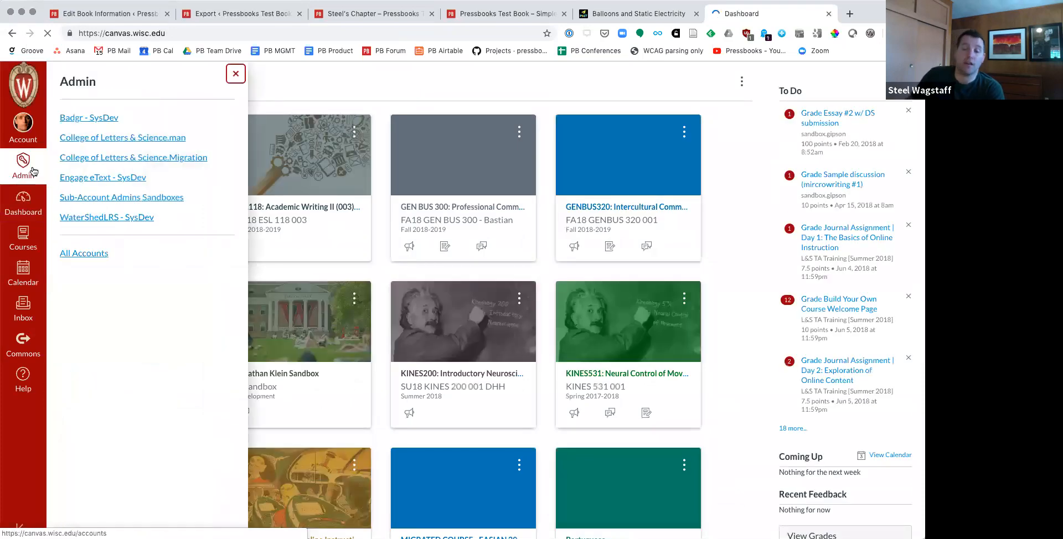
left_click(135, 138)
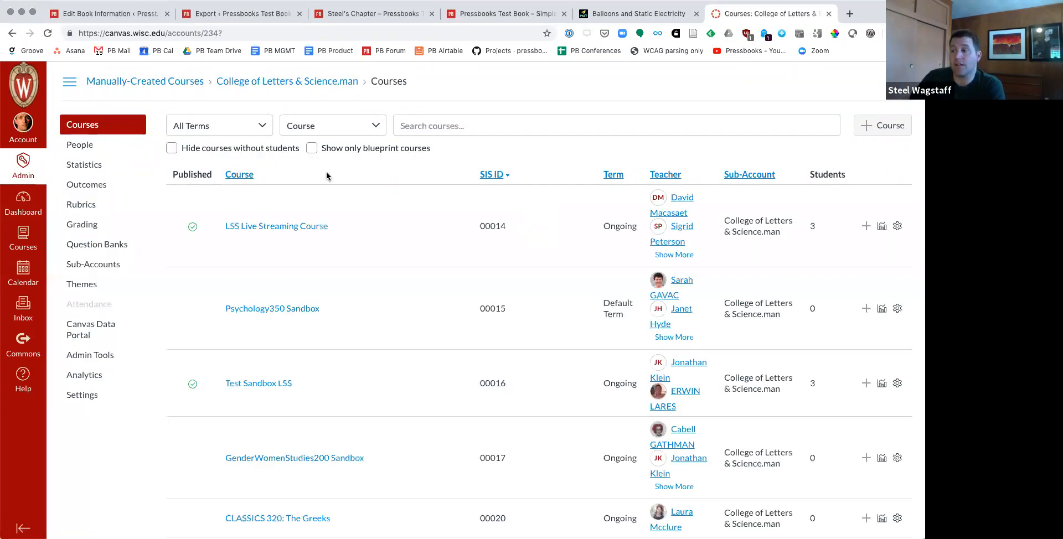
Step: Search the account's courses for "lti" and open the Pressbooks LTI testing course
left_click(490, 126)
type("lti")
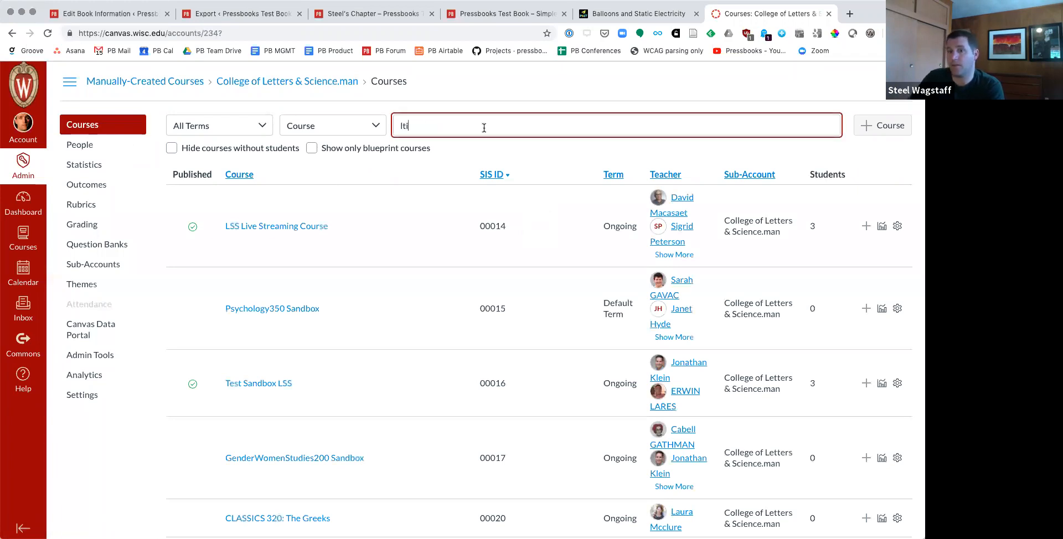
left_click(284, 274)
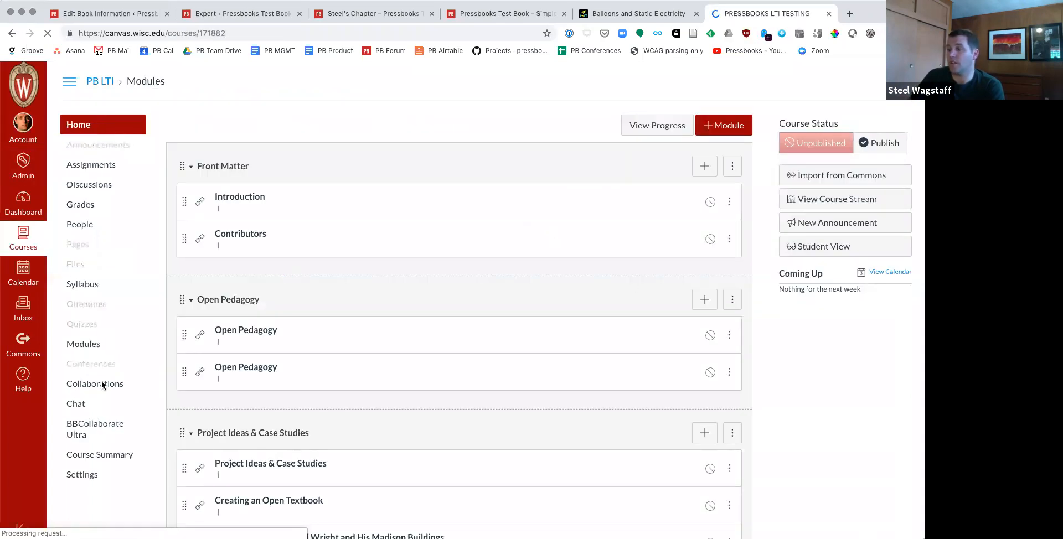
Step: Set up a course content import of type Common Cartridge 1.x Package and browse the Downloads folder for its source file, without importing anything
left_click(87, 440)
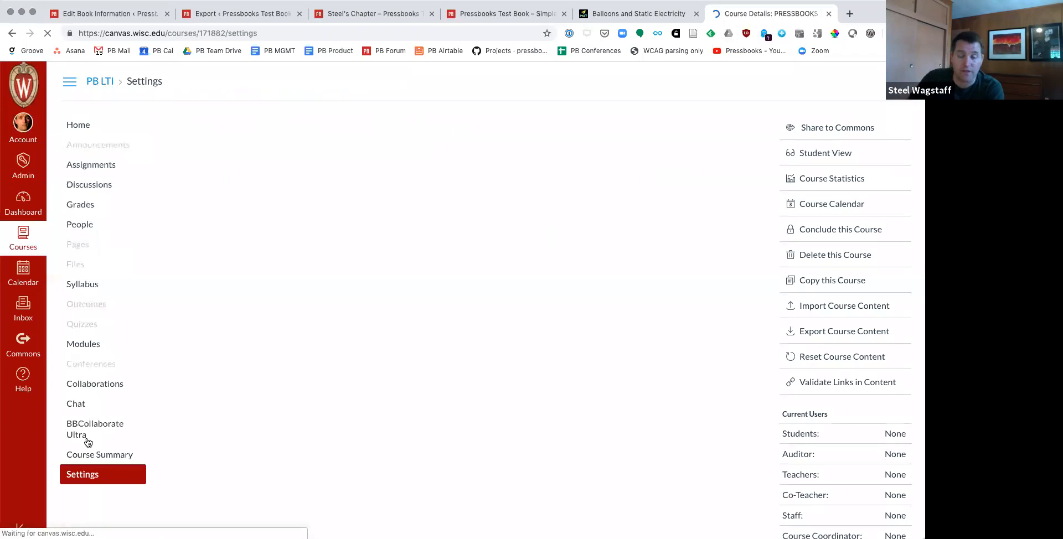
left_click(817, 318)
left_click(337, 155)
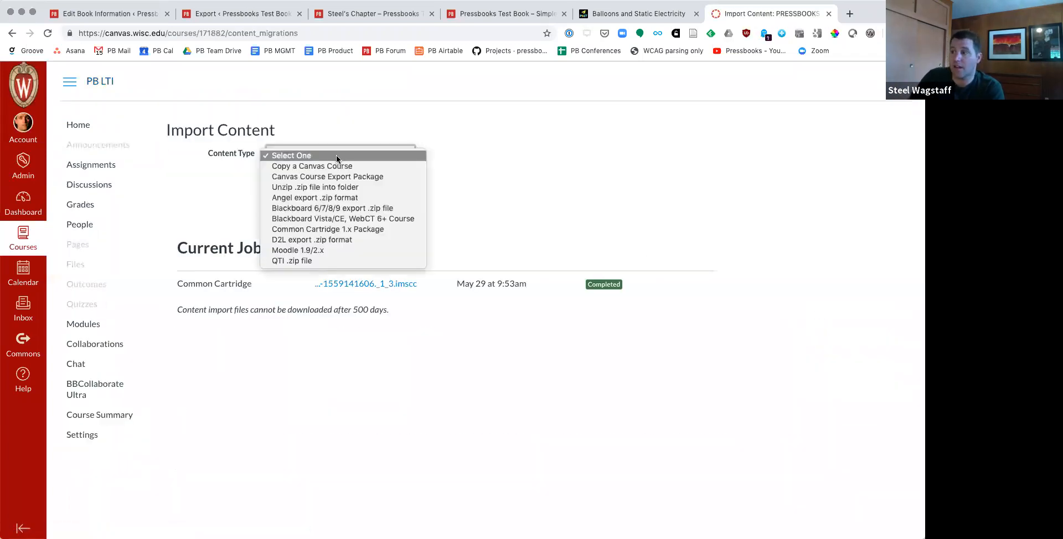
left_click(288, 228)
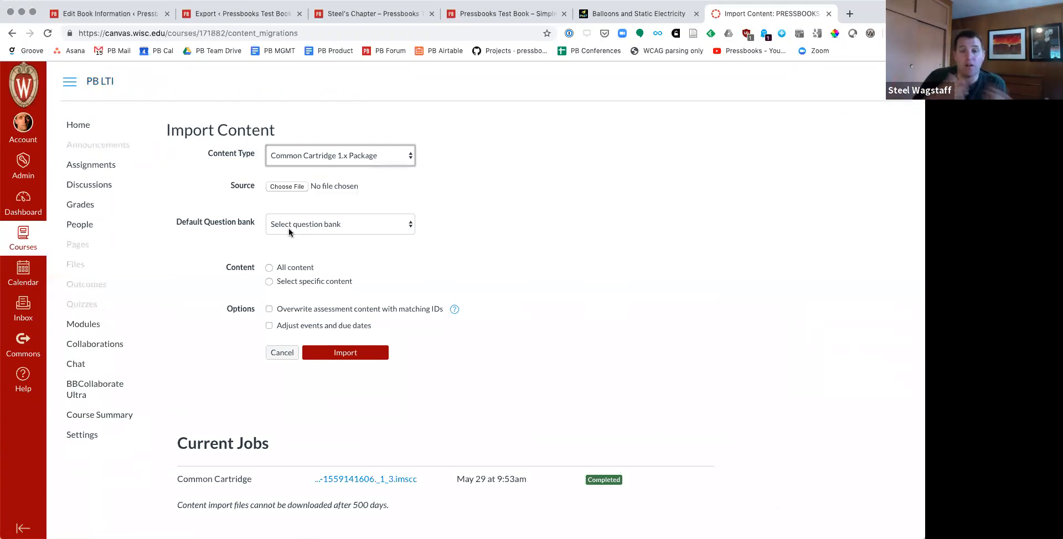
left_click(287, 186)
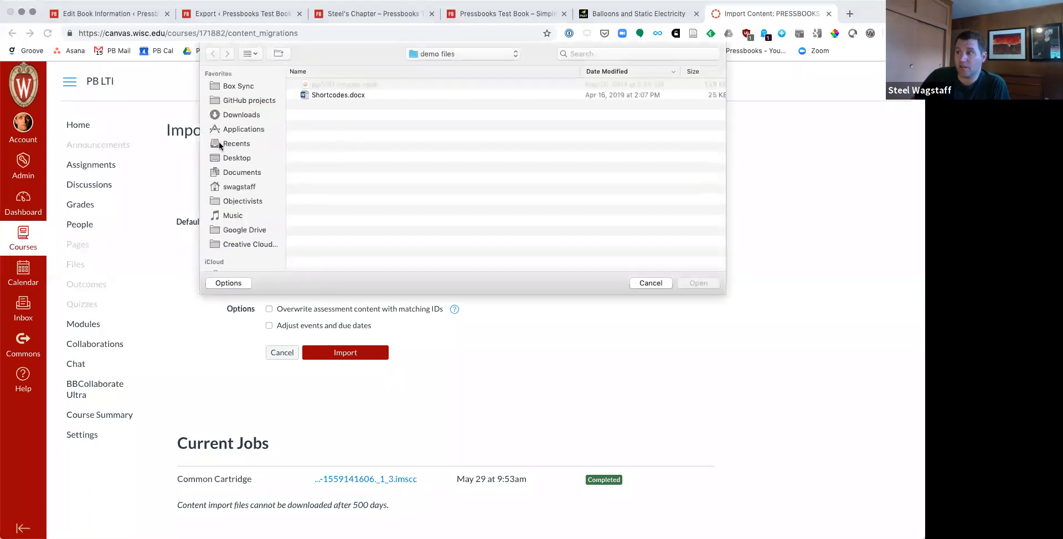
left_click(237, 116)
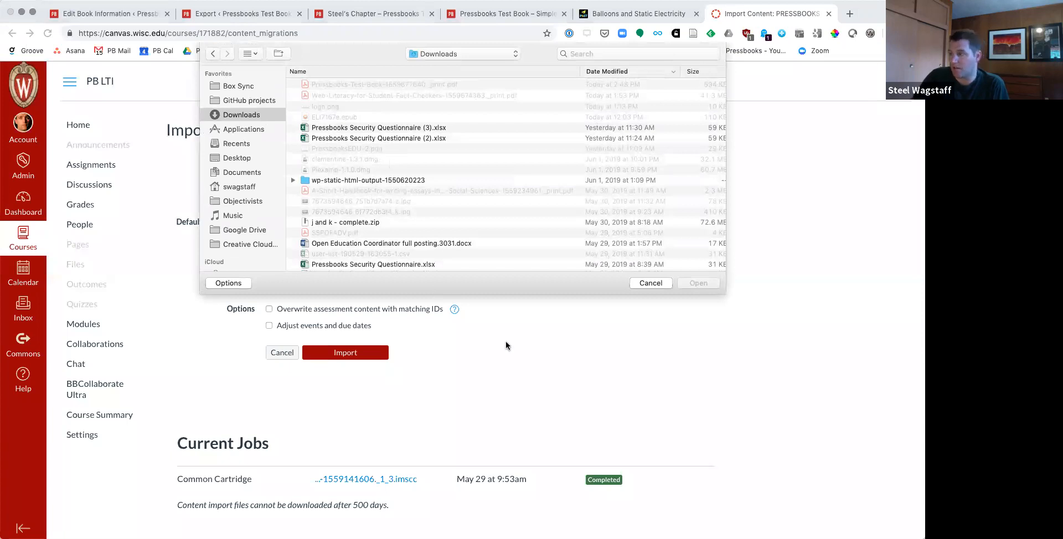
key("Escape")
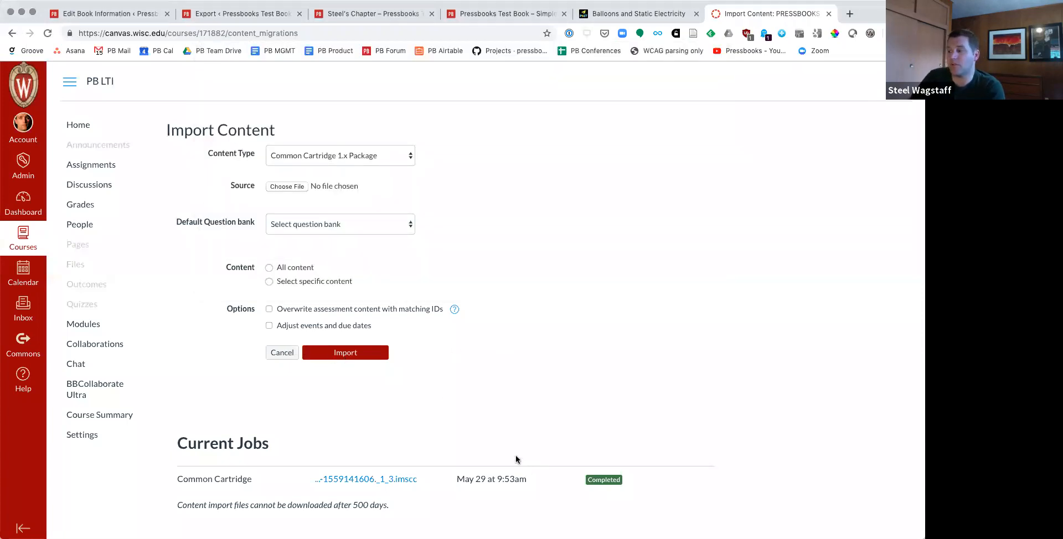
Step: Look through the course's imported modules and view the Student Spotlight item about the Open Logic Project
left_click(95, 325)
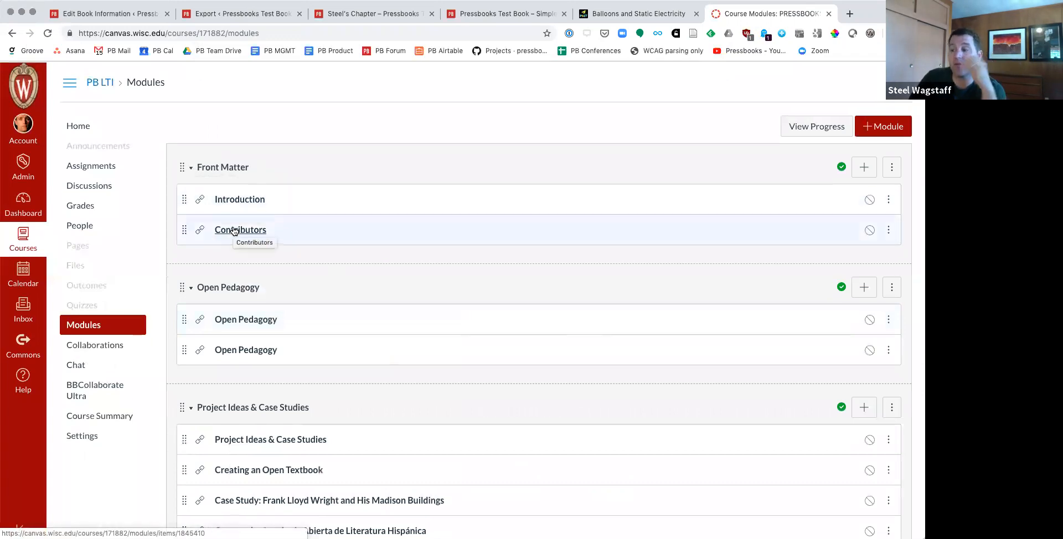
scroll(233, 230, "down", 7)
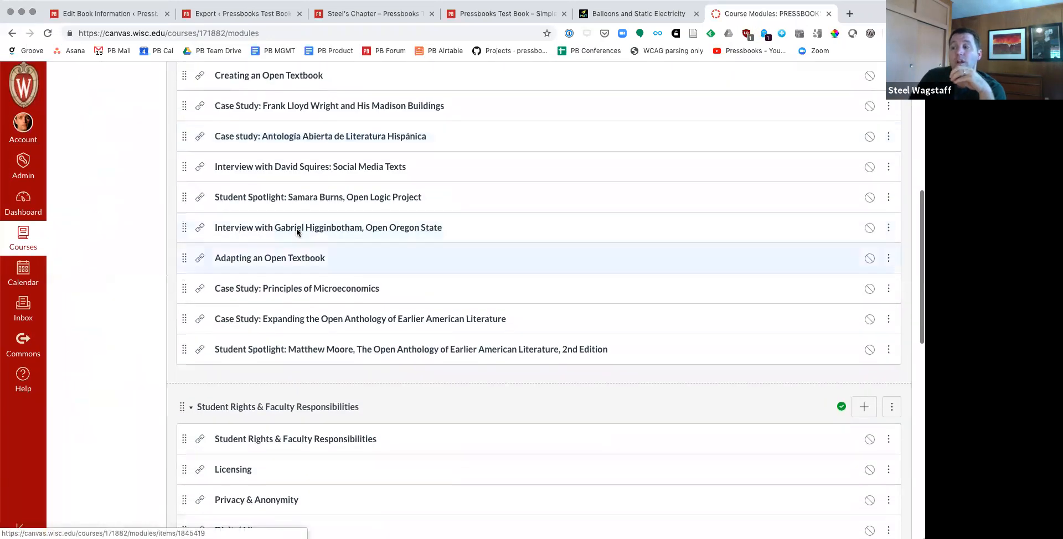
left_click(287, 200)
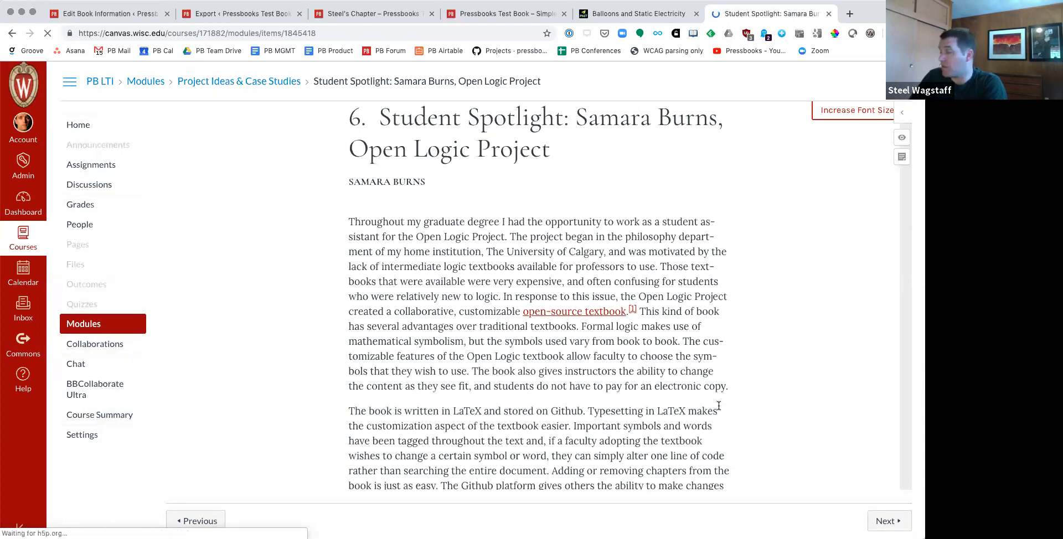
mouse_move(354, 115)
left_mouse_down()
mouse_move(463, 190)
mouse_move(486, 232)
mouse_move(352, 122)
left_mouse_up()
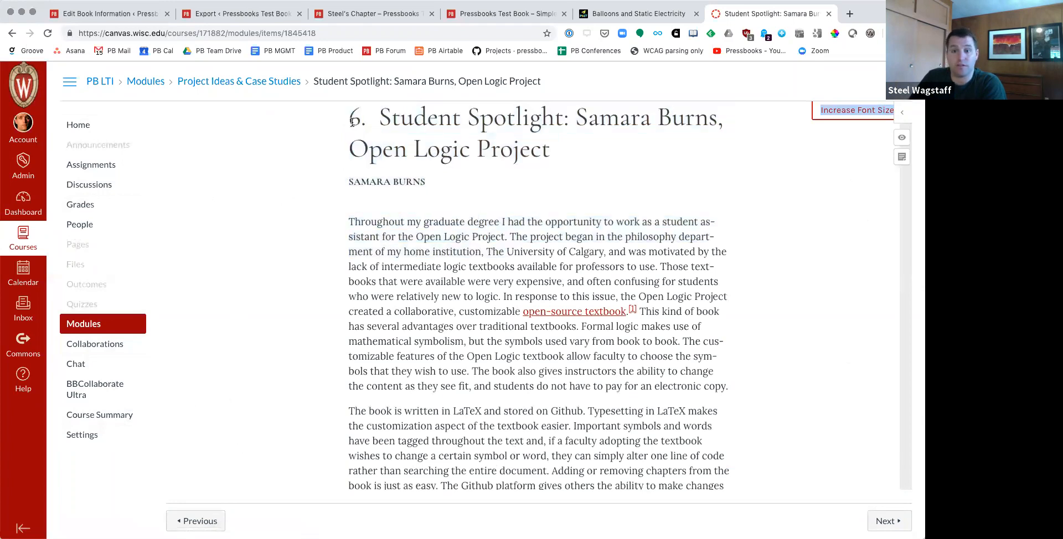
Step: Remove the Creating an Open Textbook item from the course's Project Ideas & Case Studies module
left_click(119, 325)
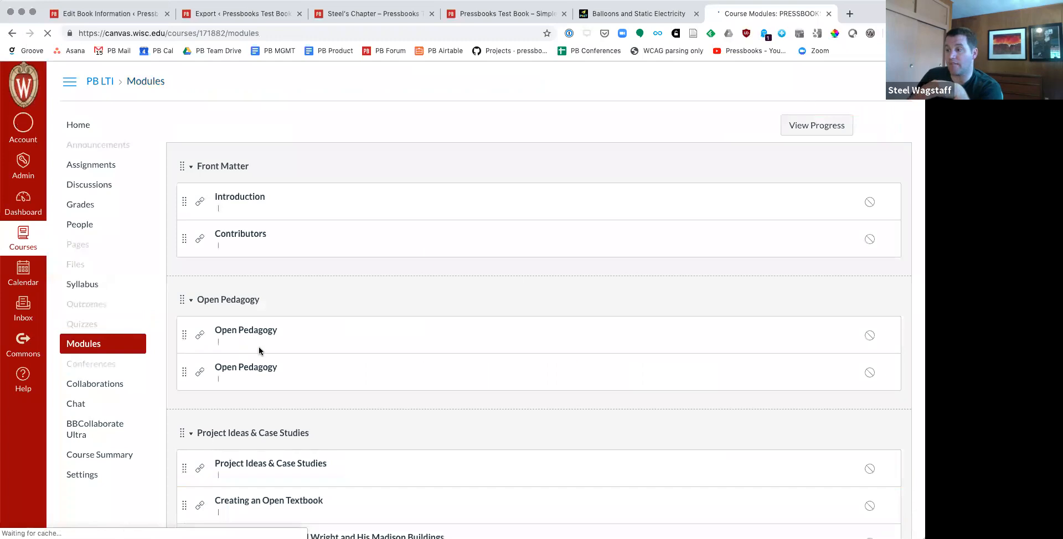
scroll(271, 360, "down", 3)
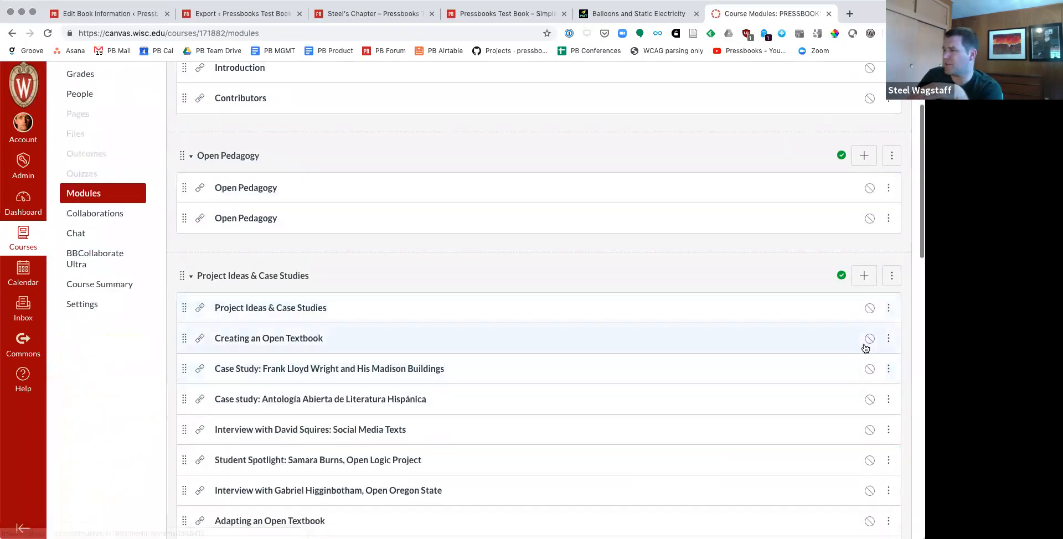
left_click(889, 338)
left_click(859, 424)
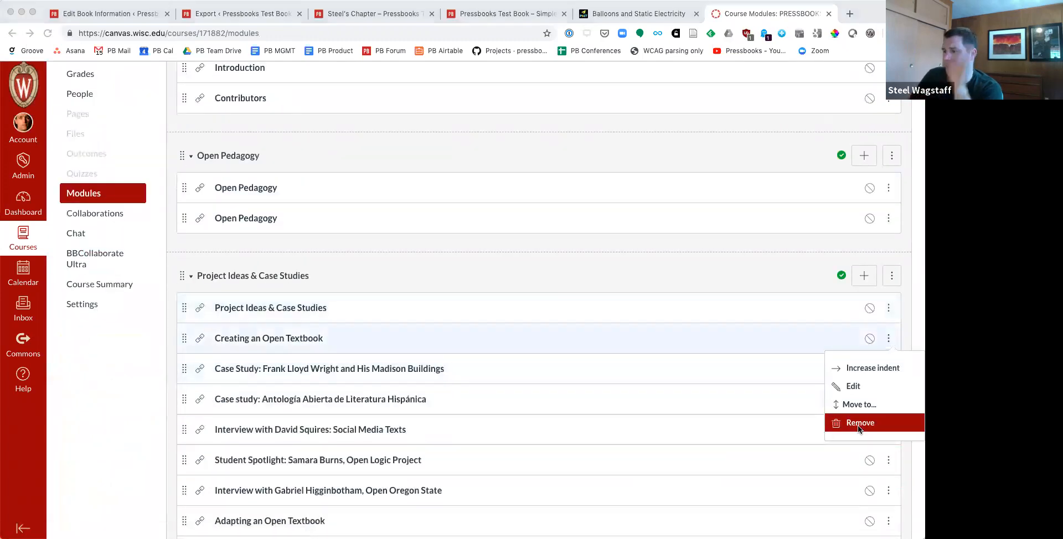
left_click(545, 137)
Step: Move the Social Media Texts interview between the two Open Pedagogy items and publish it, and move the lower Open Pedagogy item below the Student Spotlight
left_click_drag(188, 400, 205, 214)
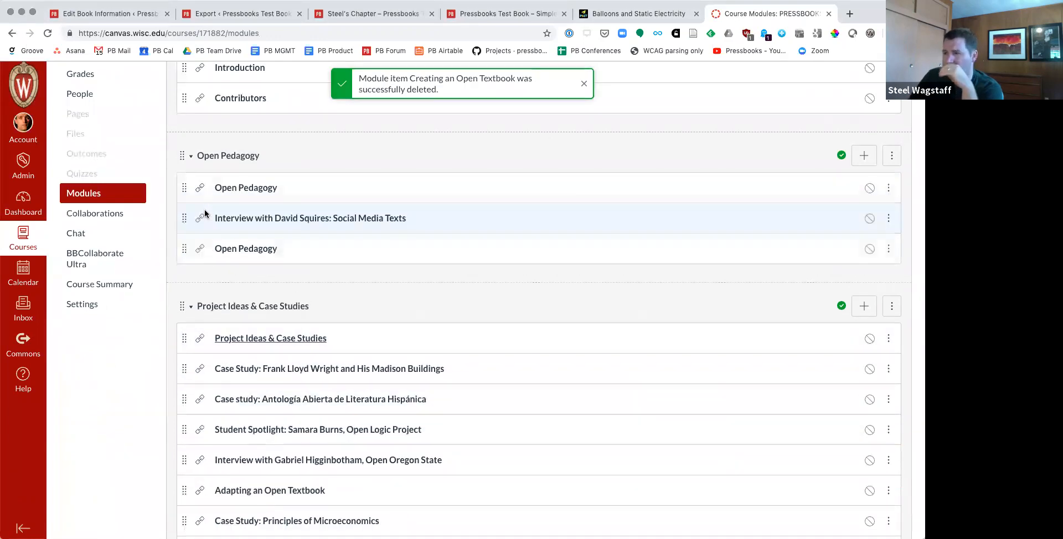
left_click(869, 219)
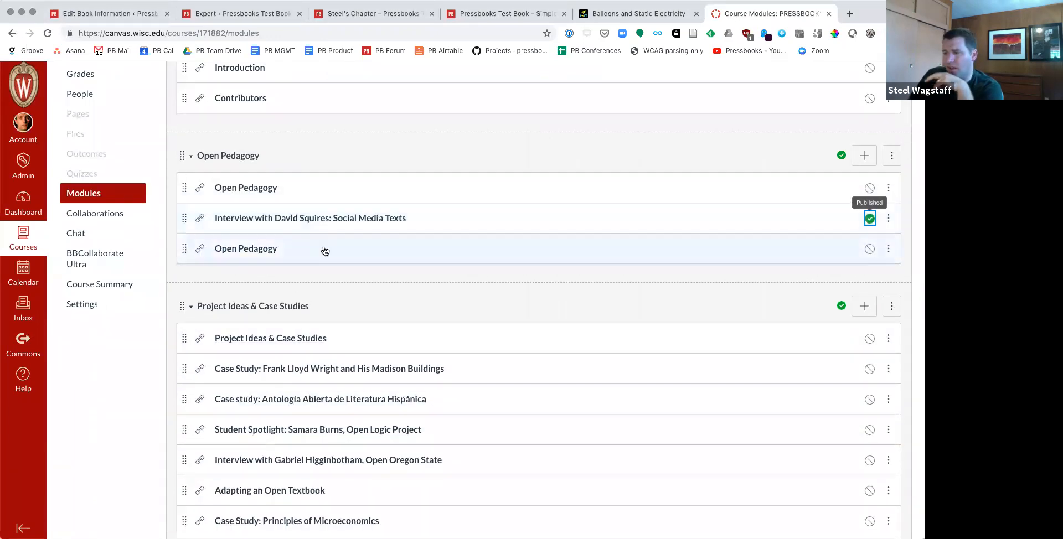
left_click_drag(185, 247, 255, 433)
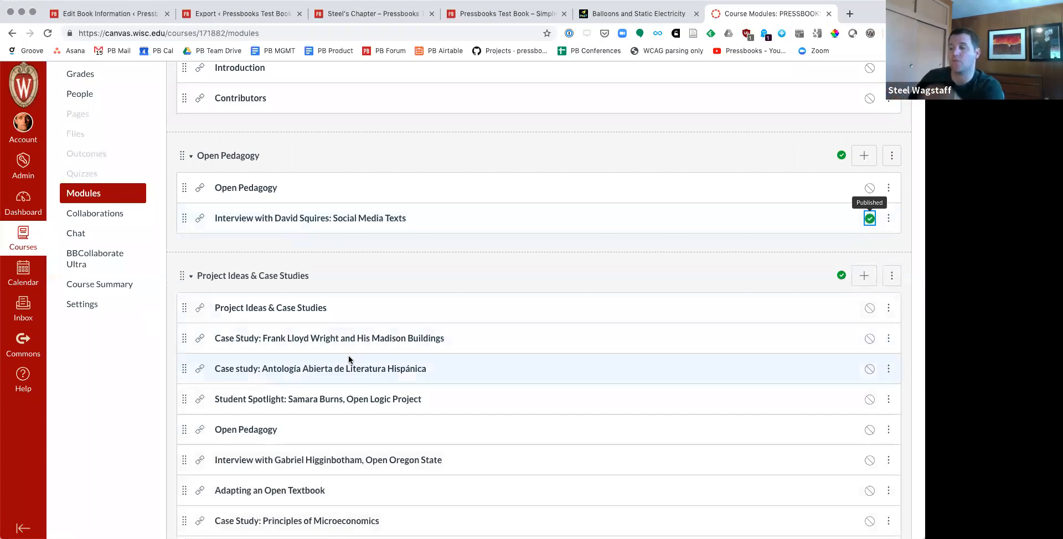
Step: Open the Antología Abierta de Literatura Hispánica case study, start an annotation on that title in its first sentence, and view the annotation groups
left_click(339, 369)
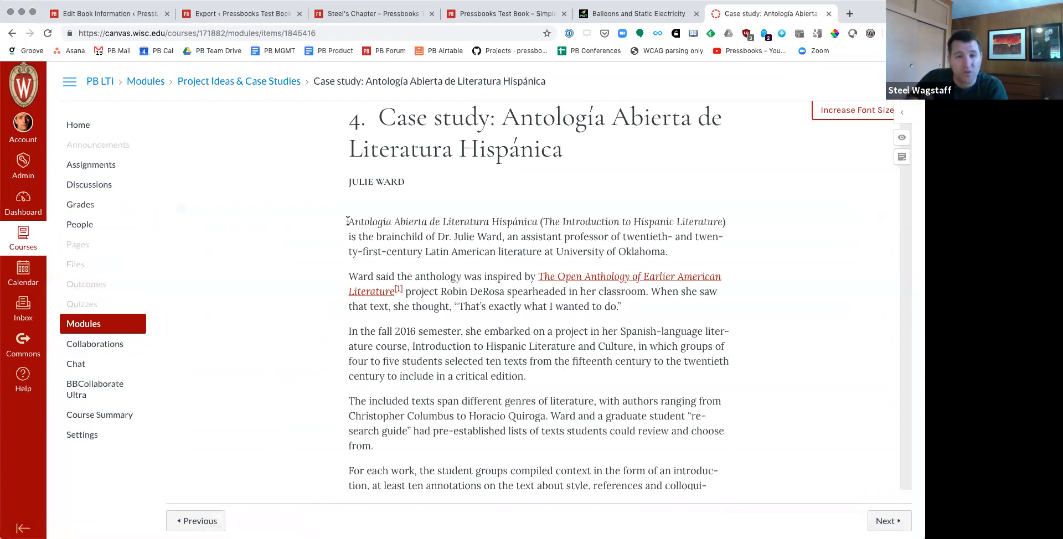
left_click_drag(349, 221, 537, 222)
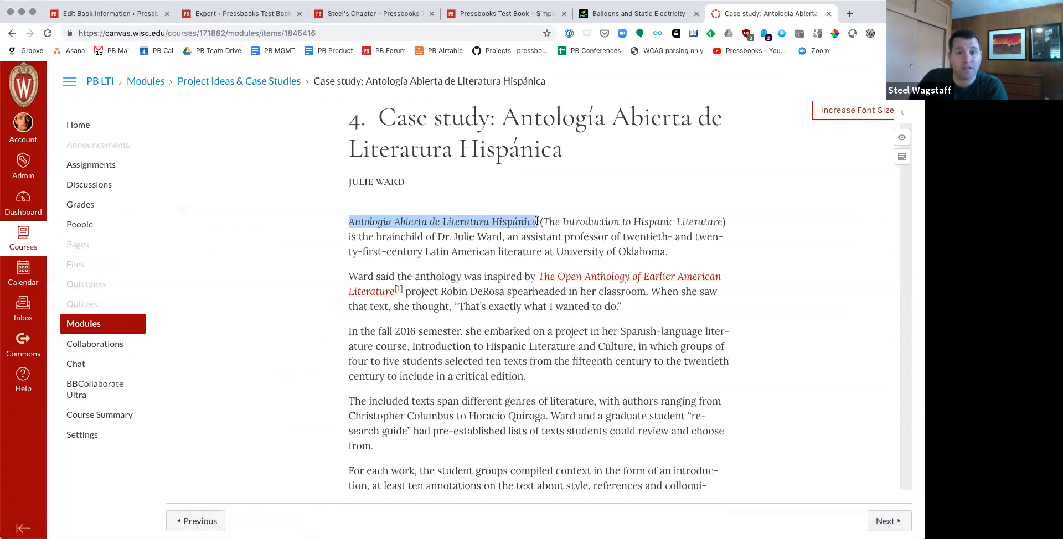
left_click(516, 246)
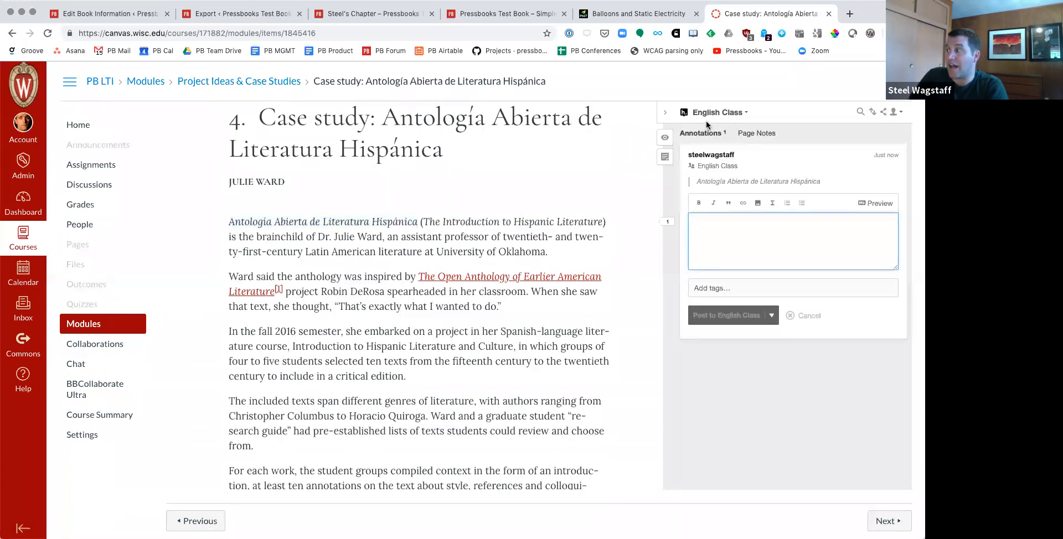
left_click(713, 113)
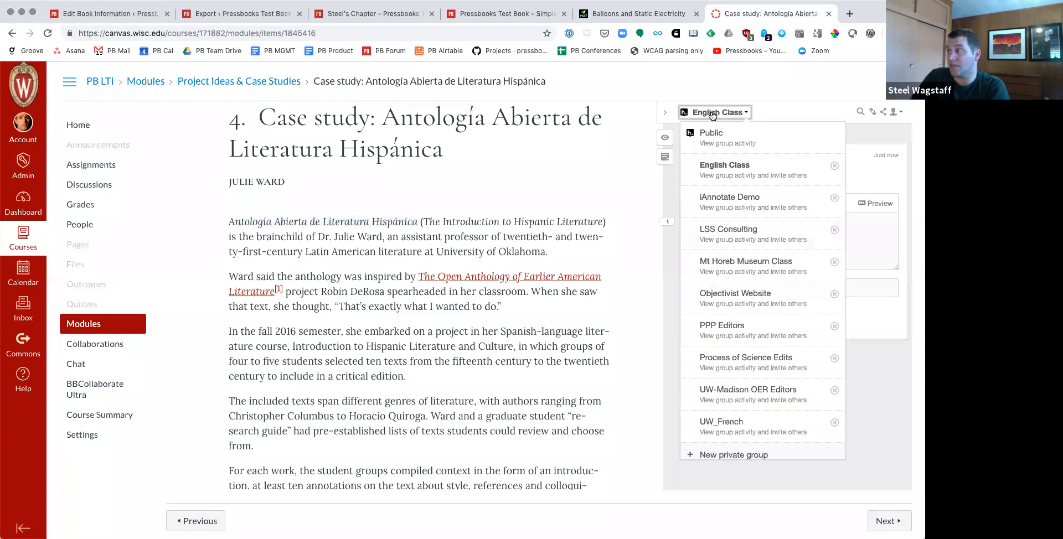
left_click(788, 117)
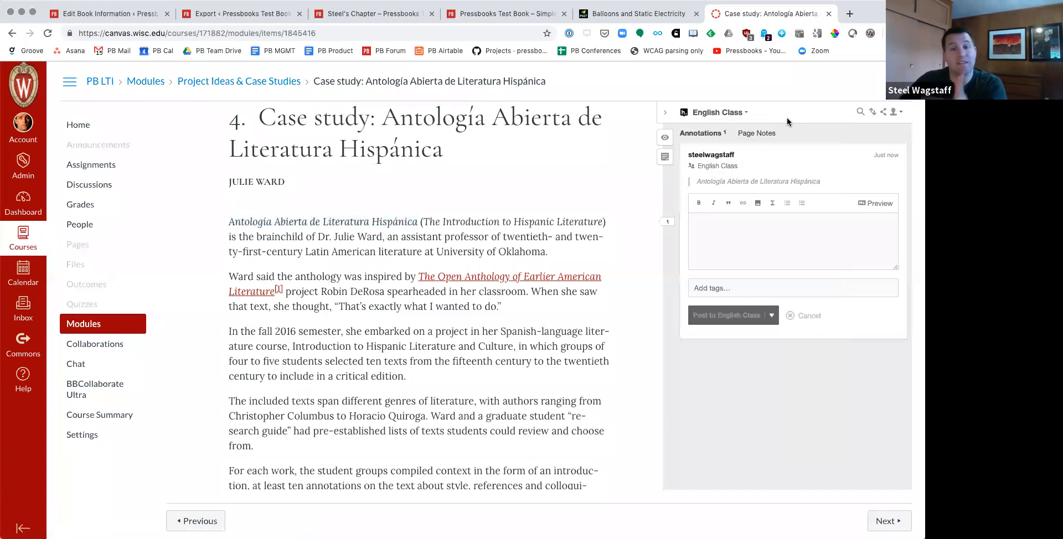
left_click(765, 215)
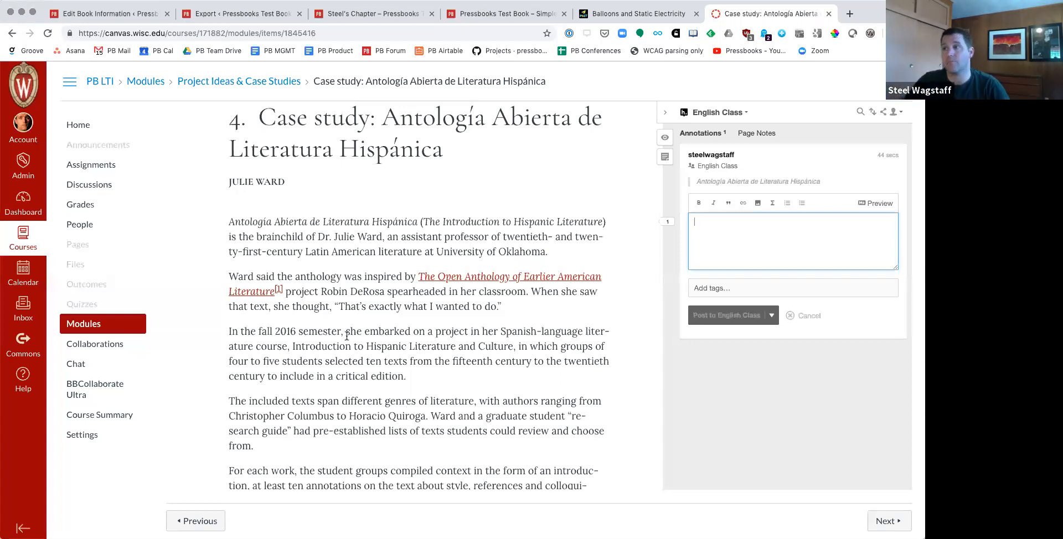
Step: Switch to the Pressbooks Test Book administration and activate its H5P plugin
left_click(232, 17)
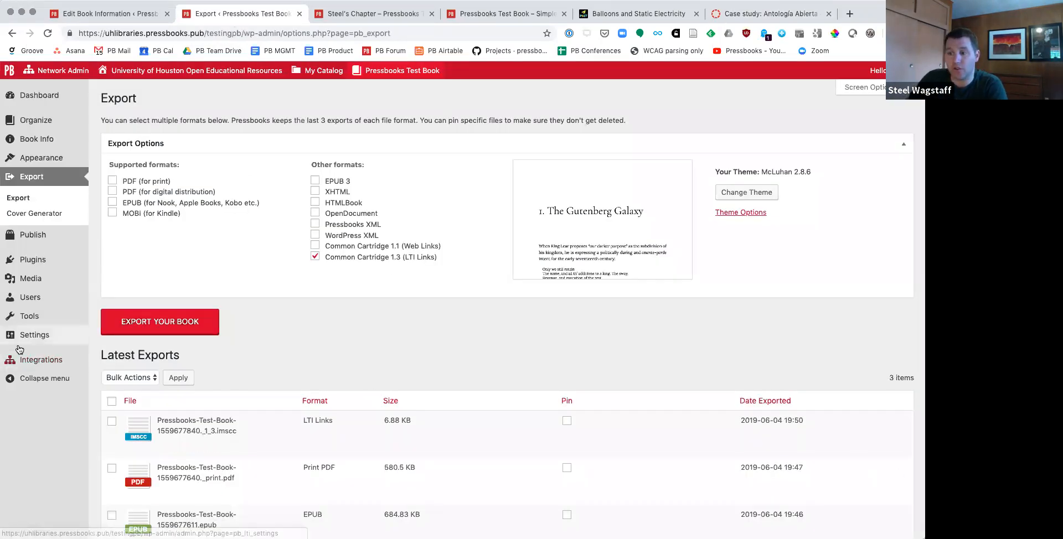
mouse_move(25, 343)
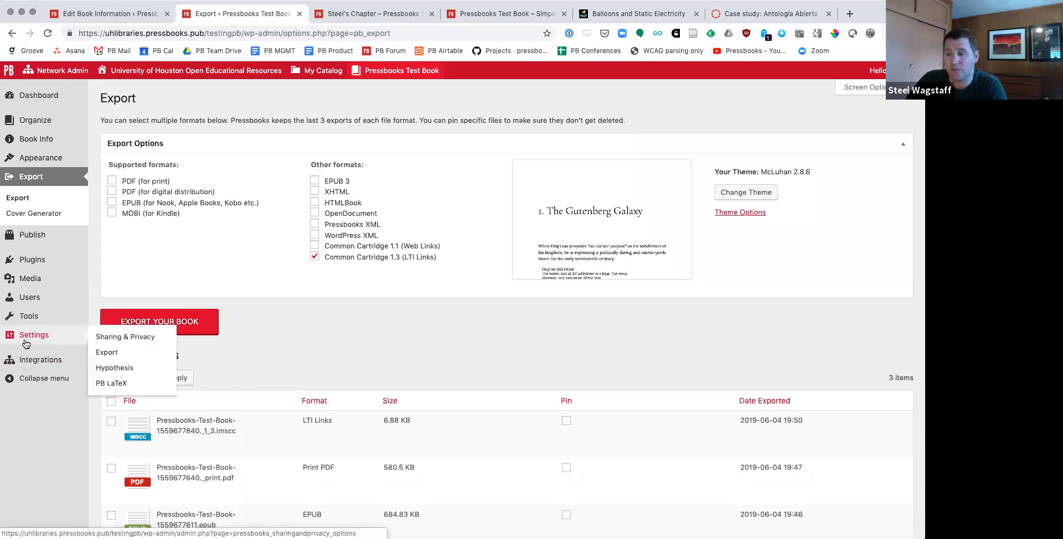
left_click(30, 263)
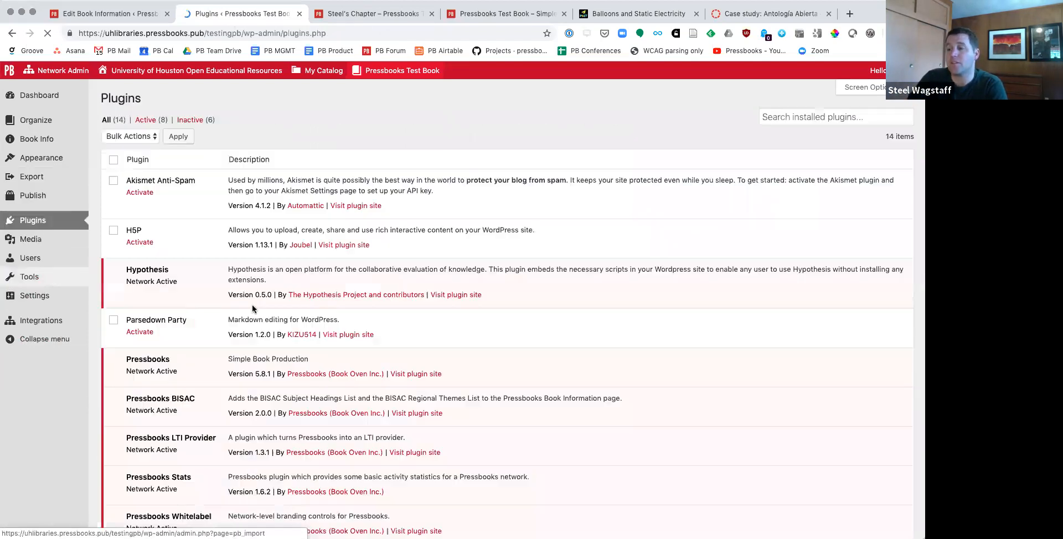
left_click(138, 244)
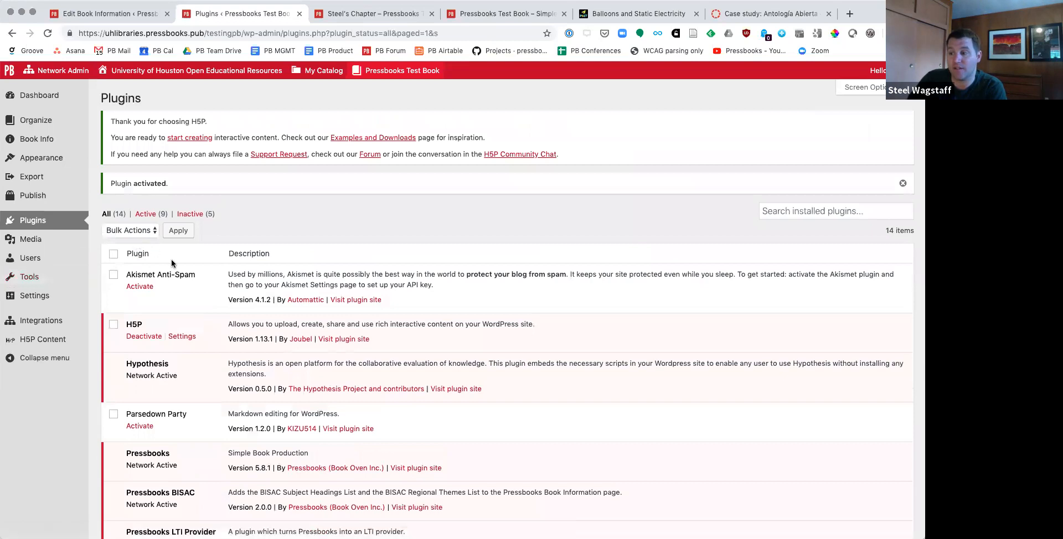
Step: Activate the TablePress and WP QuickLaTeX plugins for the test book
scroll(138, 244, "down", 4)
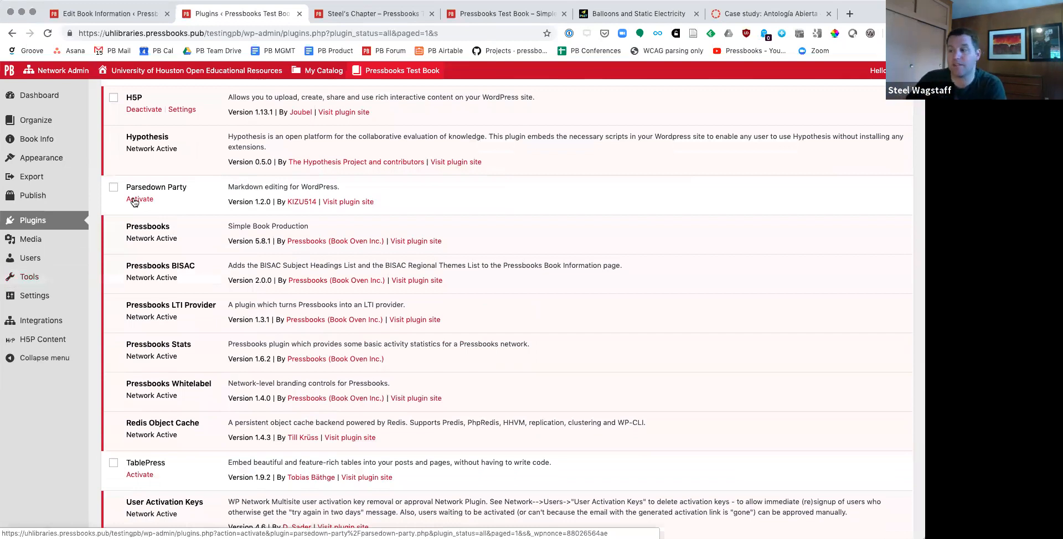
scroll(134, 202, "down", 5)
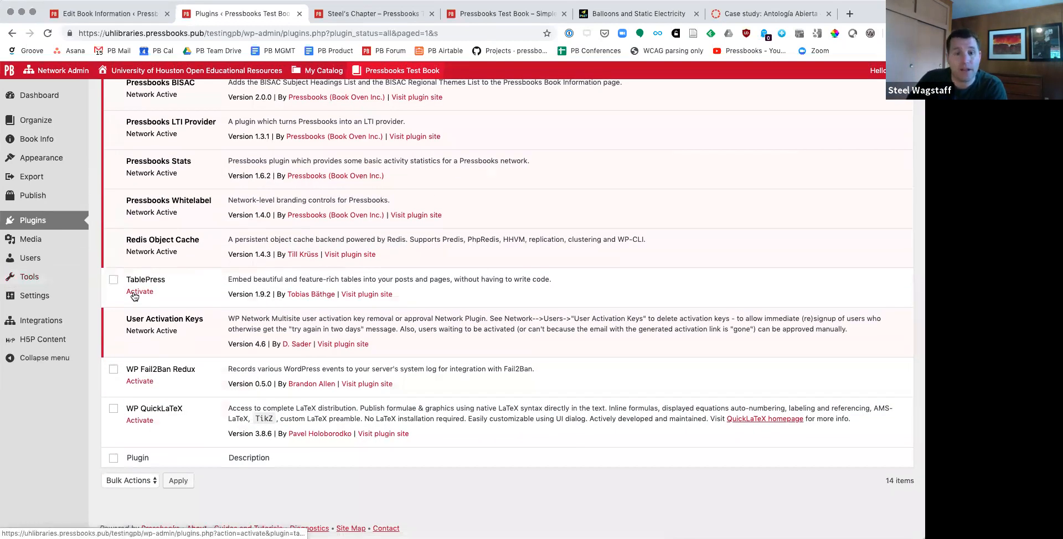
left_click(134, 292)
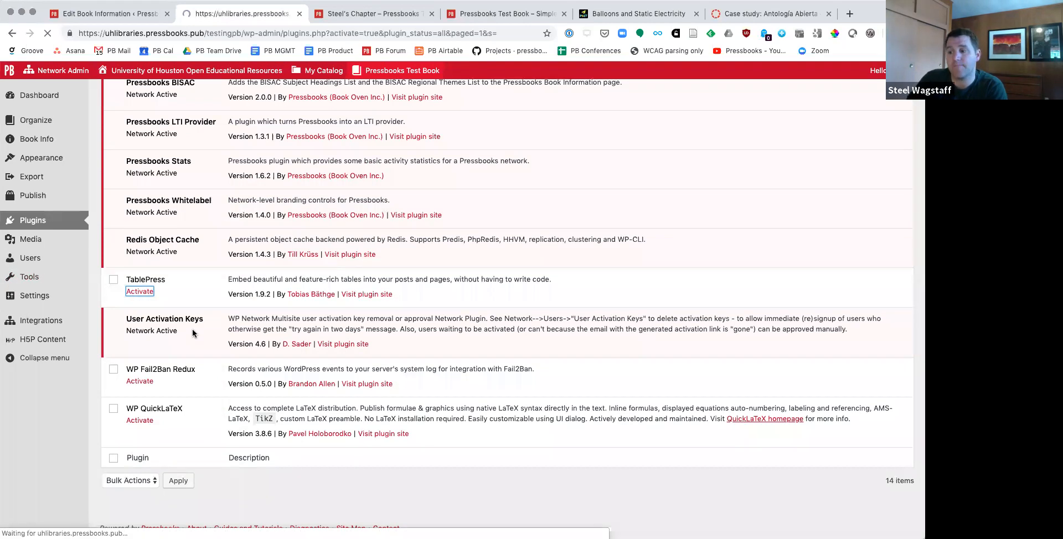
scroll(193, 332, "down", 8)
left_click(141, 422)
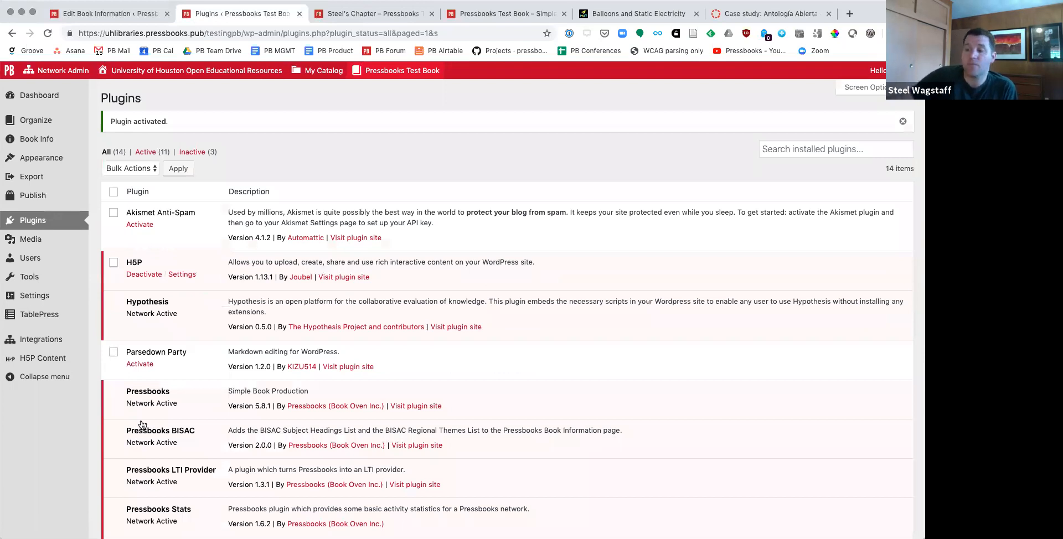
scroll(142, 425, "down", 5)
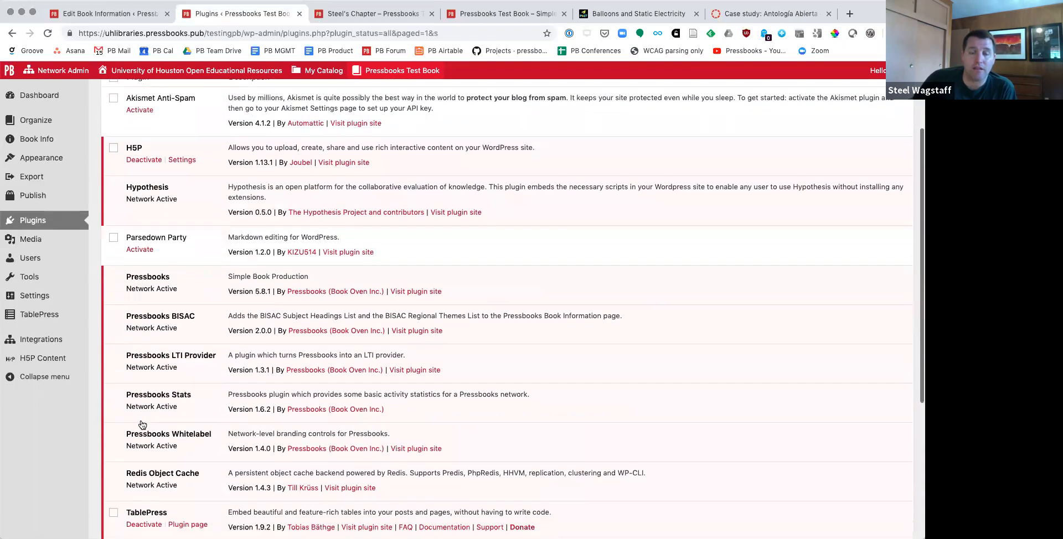
scroll(142, 424, "down", 3)
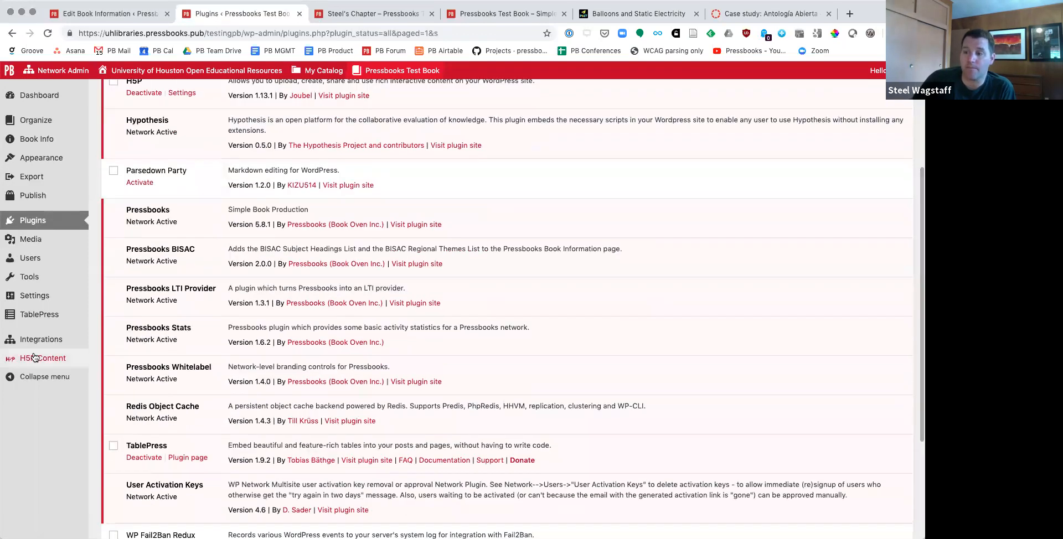
mouse_move(35, 357)
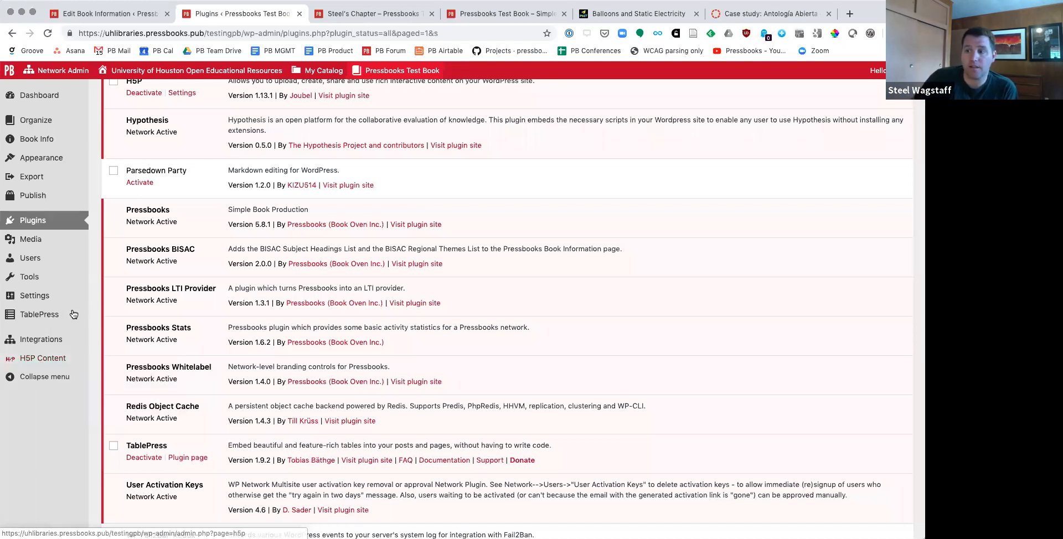
Step: Allow Hypothesis on the book's parts, chapters, front matter and back matter, and save the settings
mouse_move(17, 299)
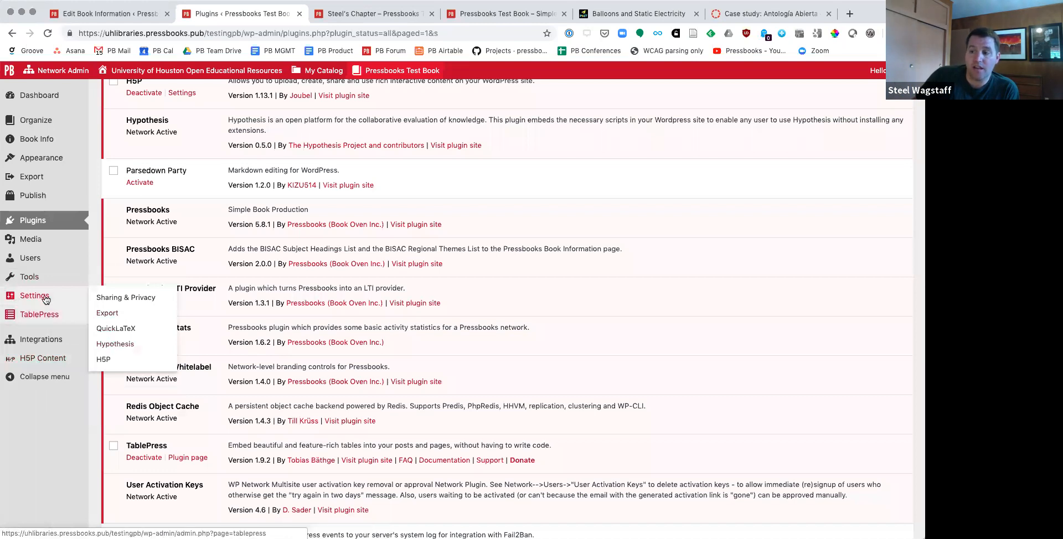
left_click(124, 346)
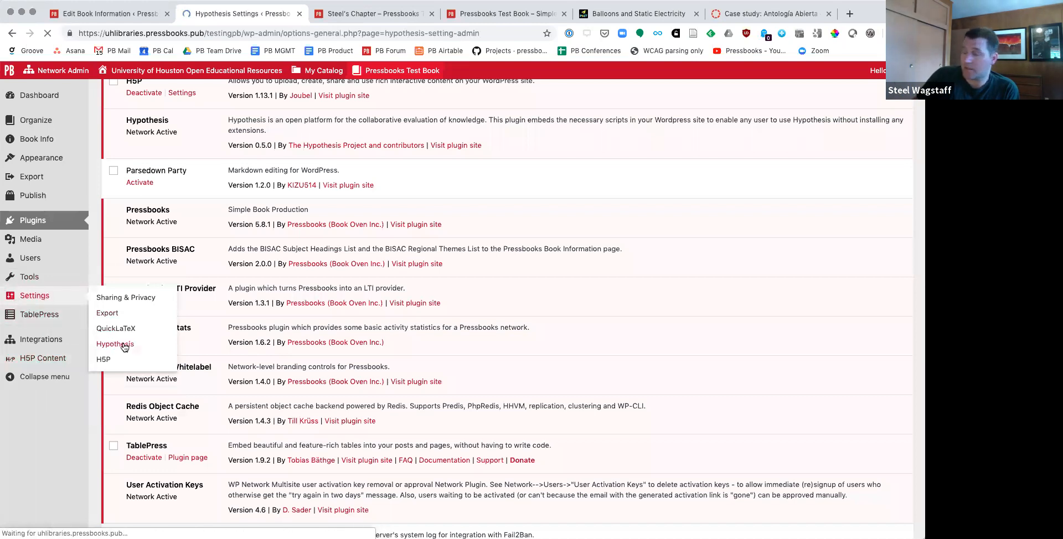
scroll(277, 311, "down", 5)
left_click(226, 230)
left_click(226, 261)
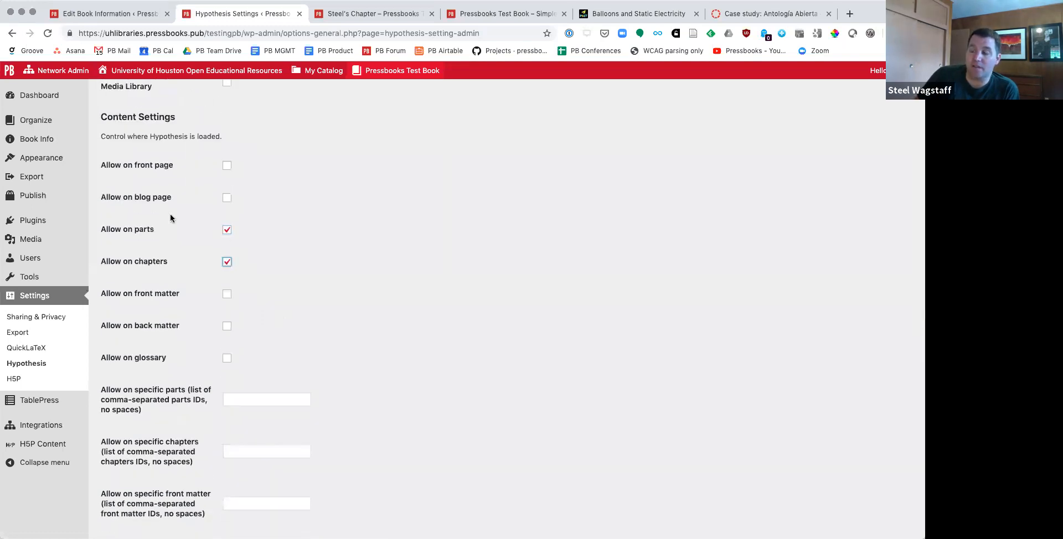
left_click(226, 293)
left_click(226, 326)
scroll(290, 333, "down", 3)
scroll(290, 333, "down", 5)
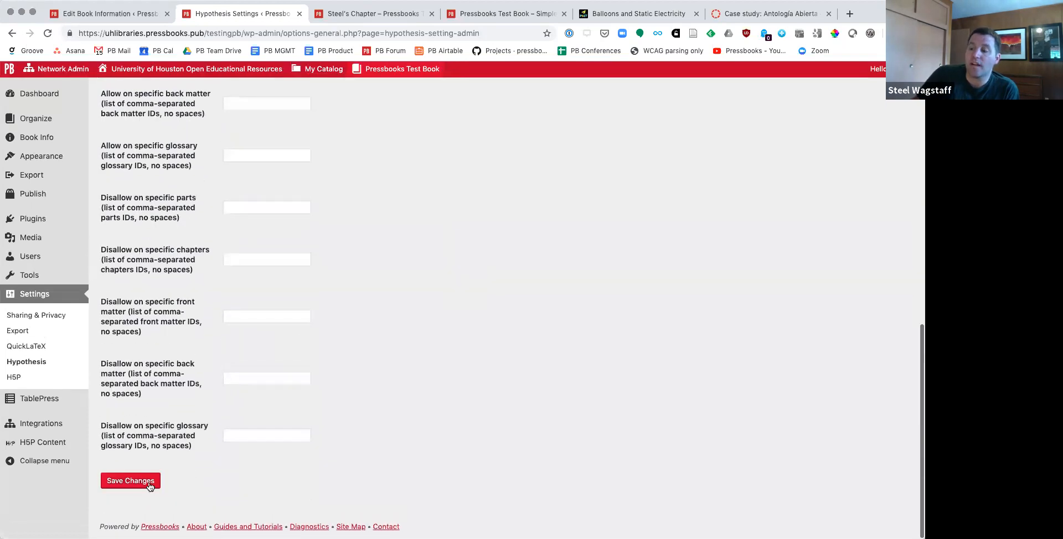
left_click(141, 482)
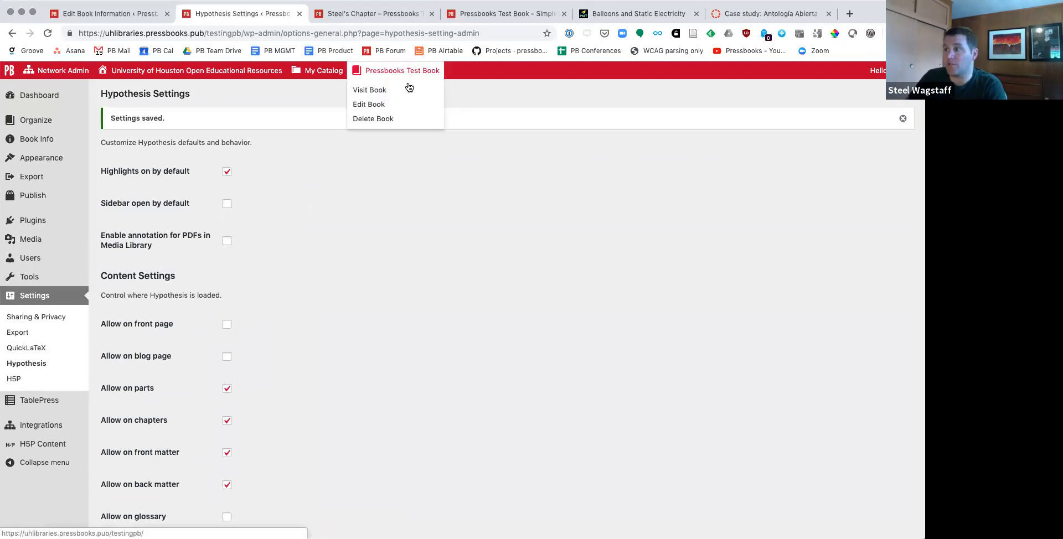
Step: Visit the test book's webbook separately and view Chapter 3: Columns with the Hypothesis annotation controls
left_click(408, 91, "super")
left_click(333, 16)
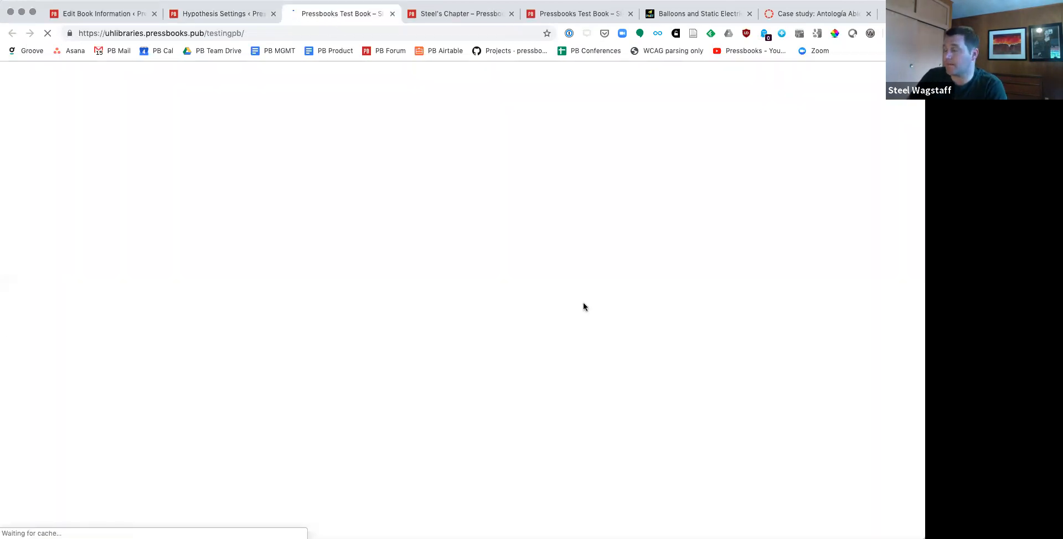
scroll(584, 304, "down", 10)
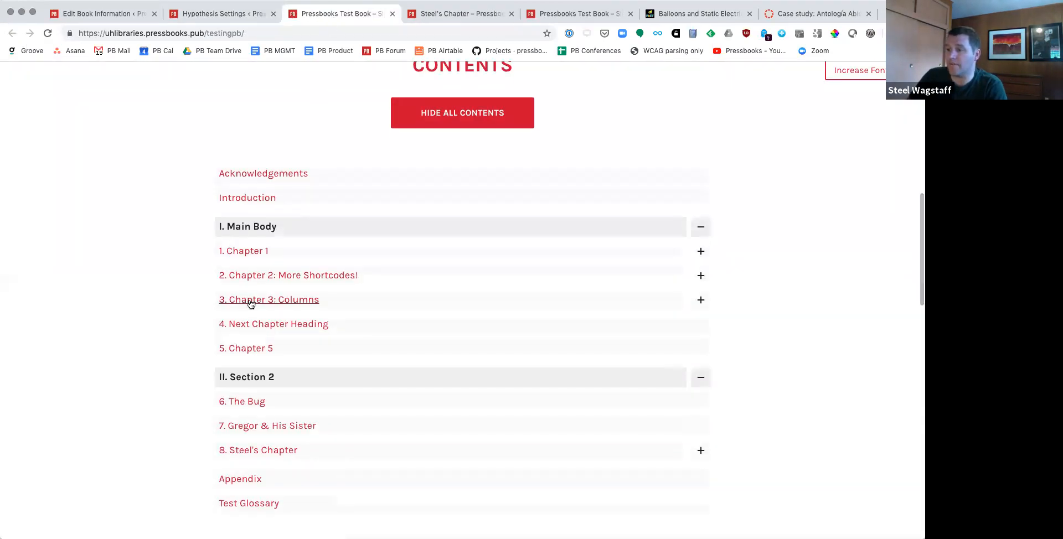
left_click(247, 302)
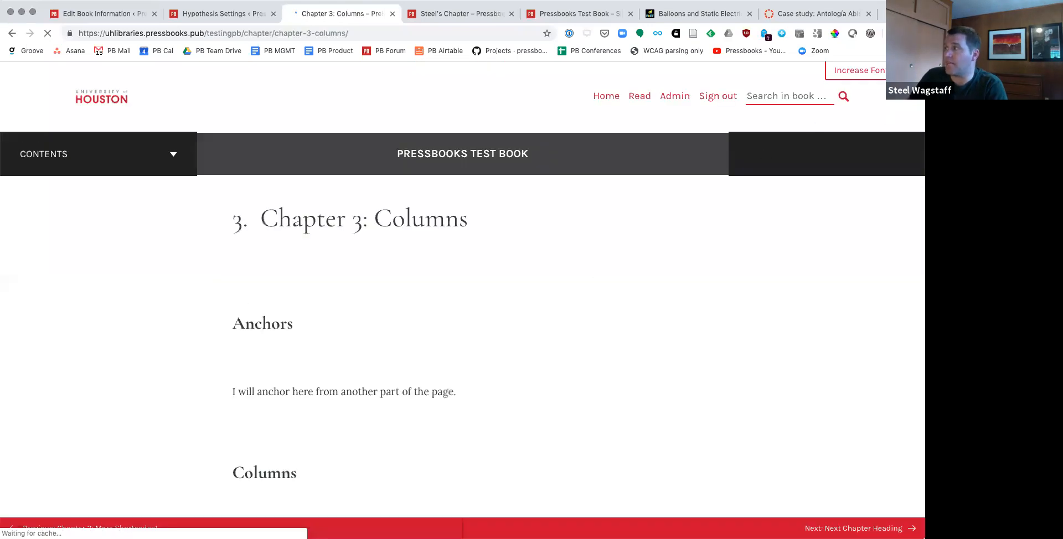
mouse_move(915, 100)
left_mouse_down()
mouse_move(501, 96)
mouse_move(842, 95)
left_mouse_up()
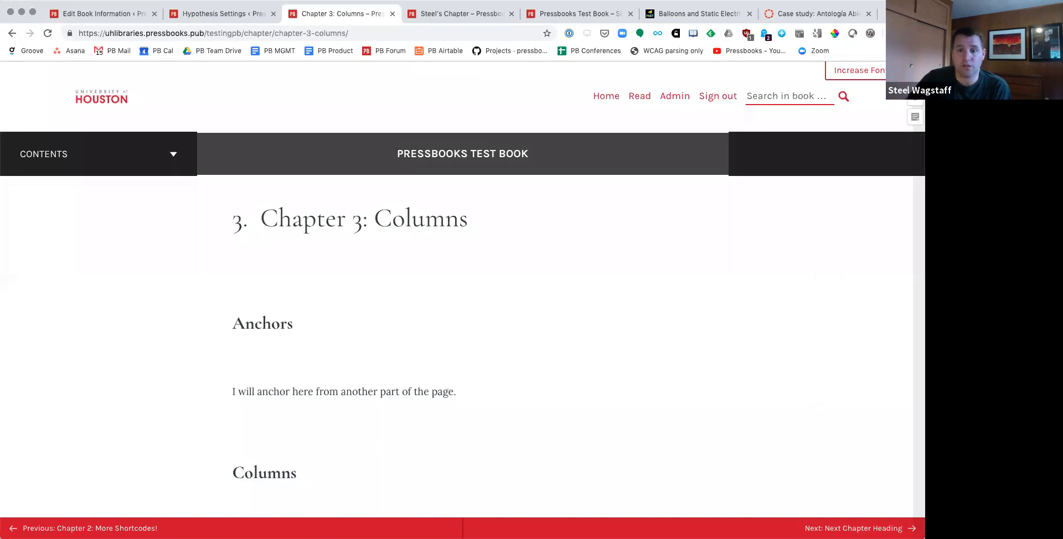
Step: Look up "guide latex" and view the Pressbooks User Guide chapter Equations and Formulas: How to Use LaTeX
left_click(309, 36)
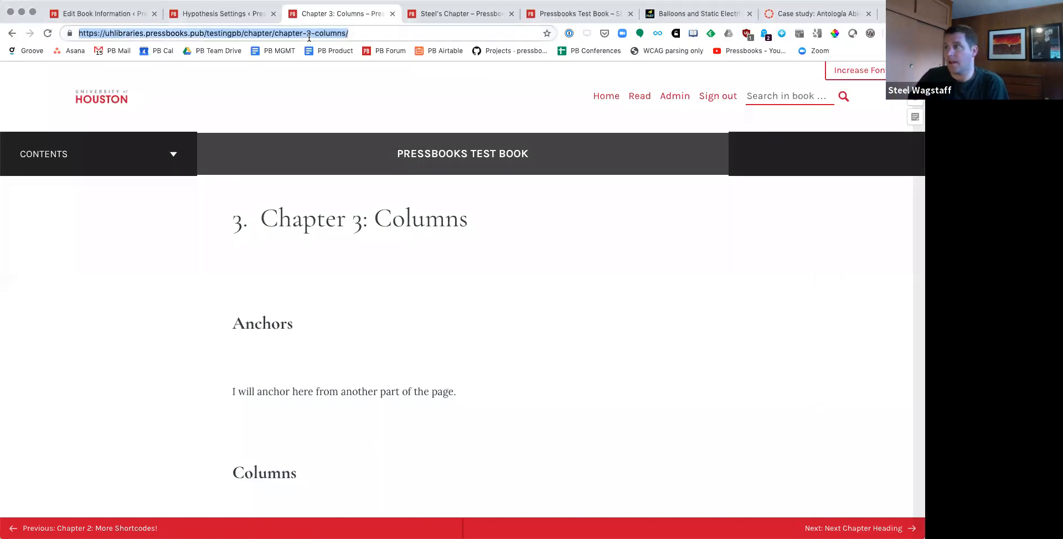
type("guide latex")
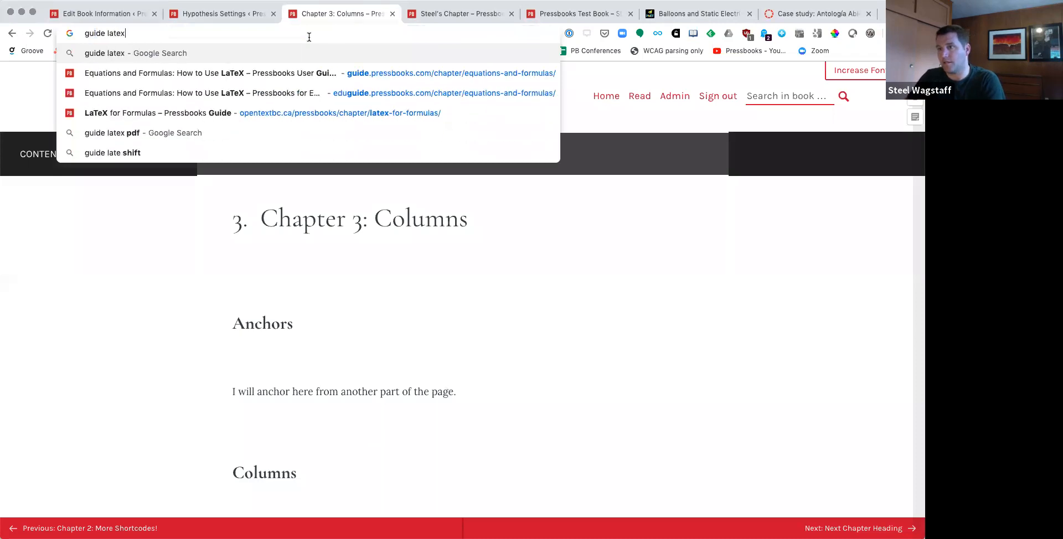
key("Down")
key("Return")
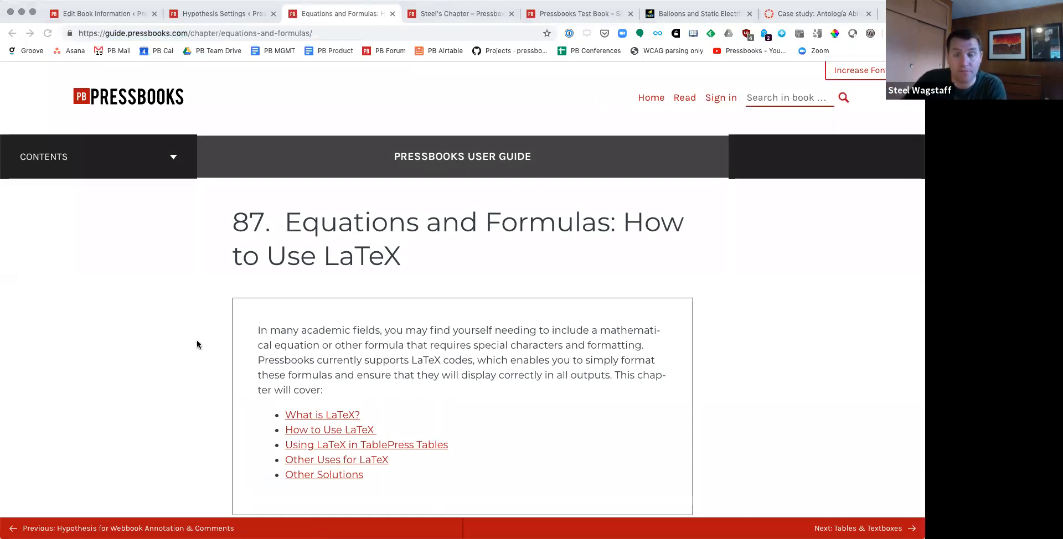
scroll(318, 347, "down", 1)
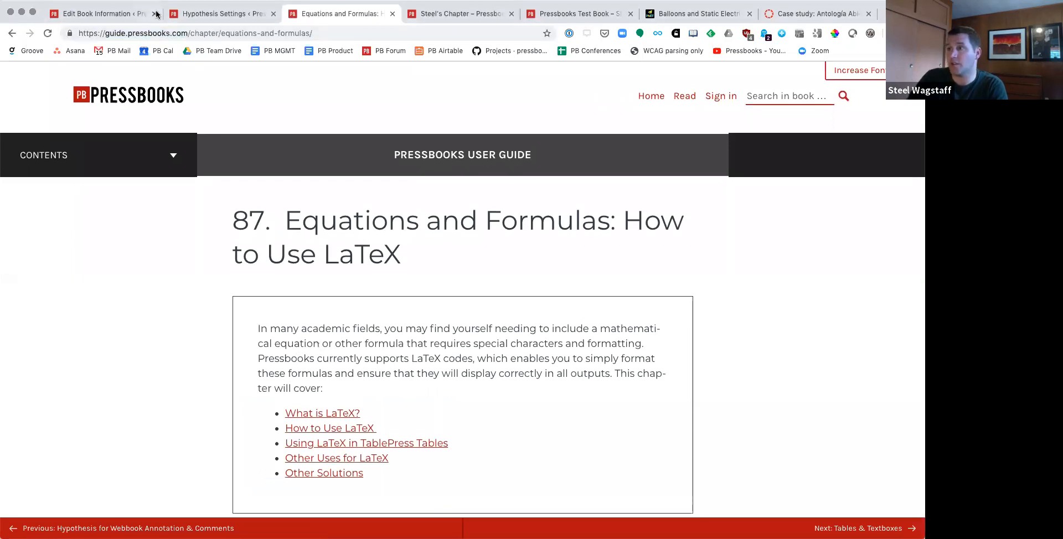
Step: Return to the test book's administration, close the Edit Book Information page, and view the TablePress and H5P Content options
left_click(80, 16)
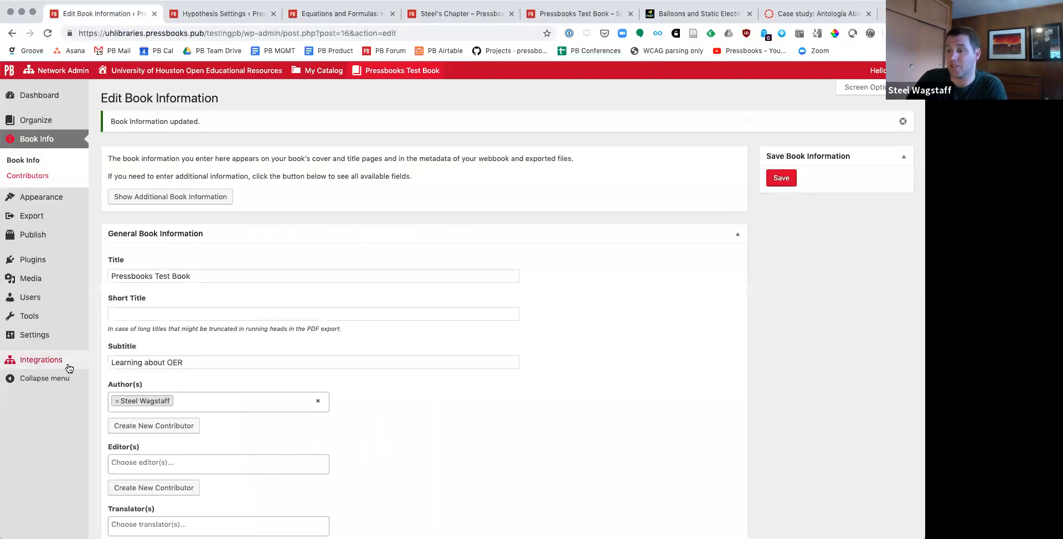
mouse_move(44, 337)
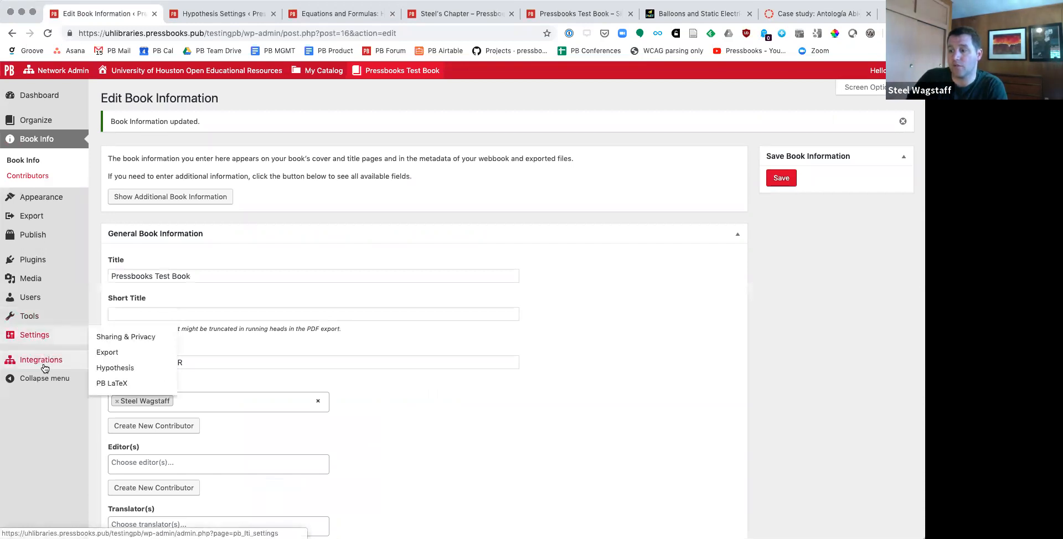
left_click(33, 260)
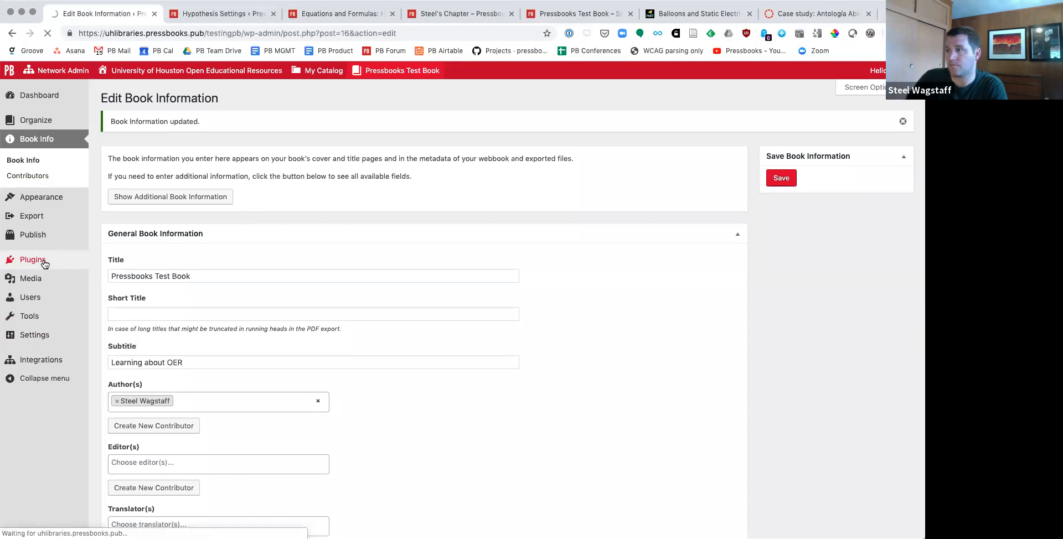
key("super+w")
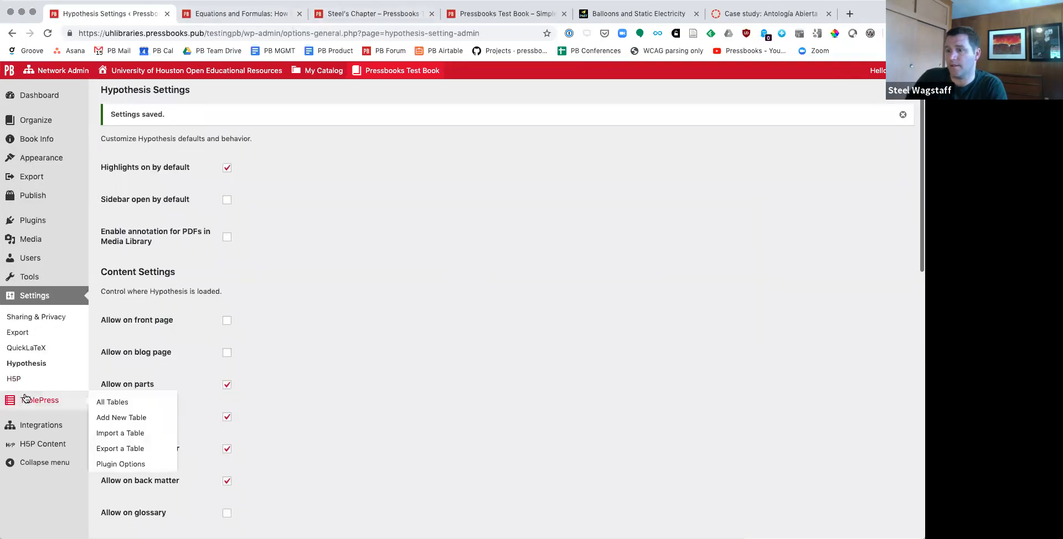
mouse_move(38, 448)
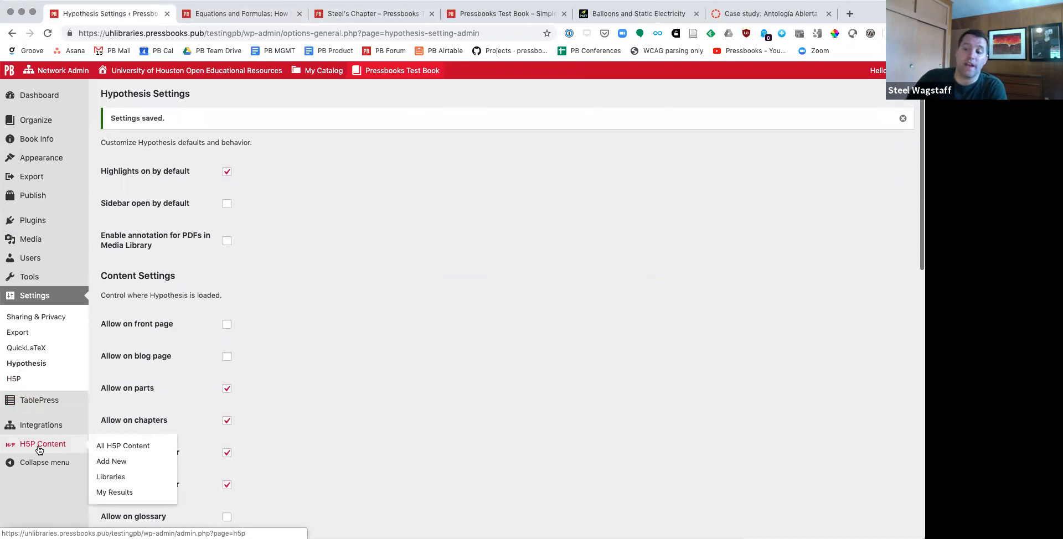
Step: Start adding new H5P content in the test book and consent to using the H5P Hub
left_click(38, 448)
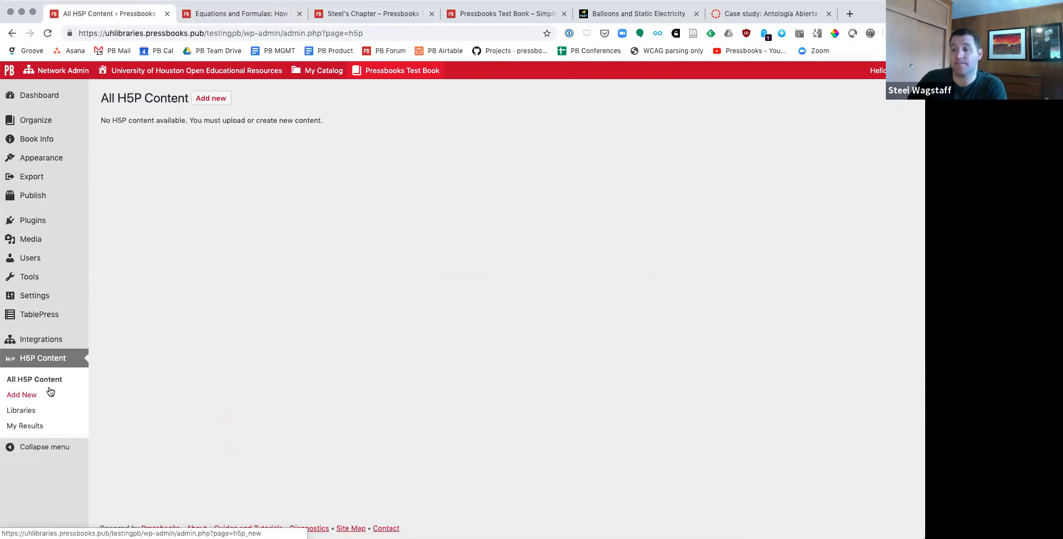
left_click(219, 101)
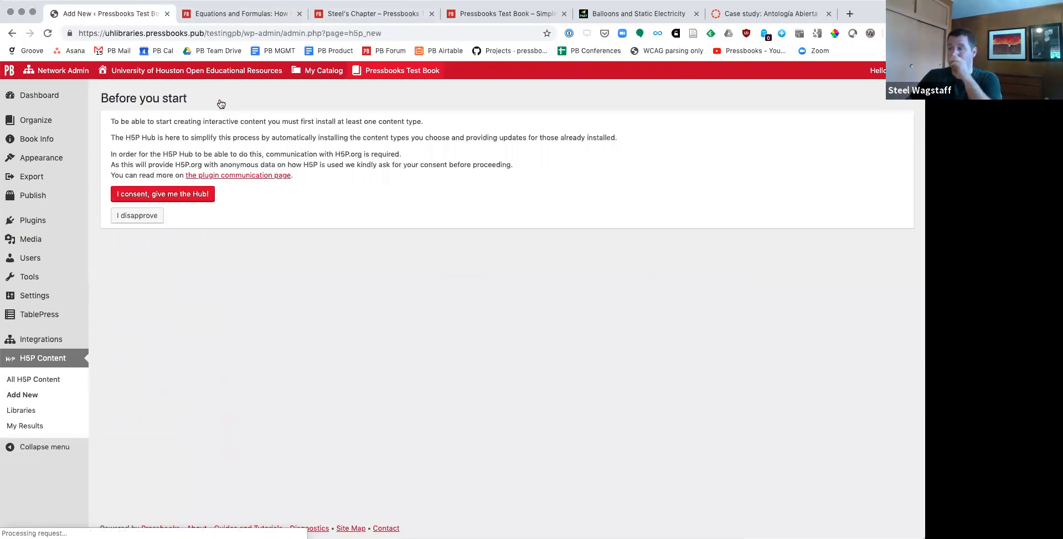
left_click(147, 197)
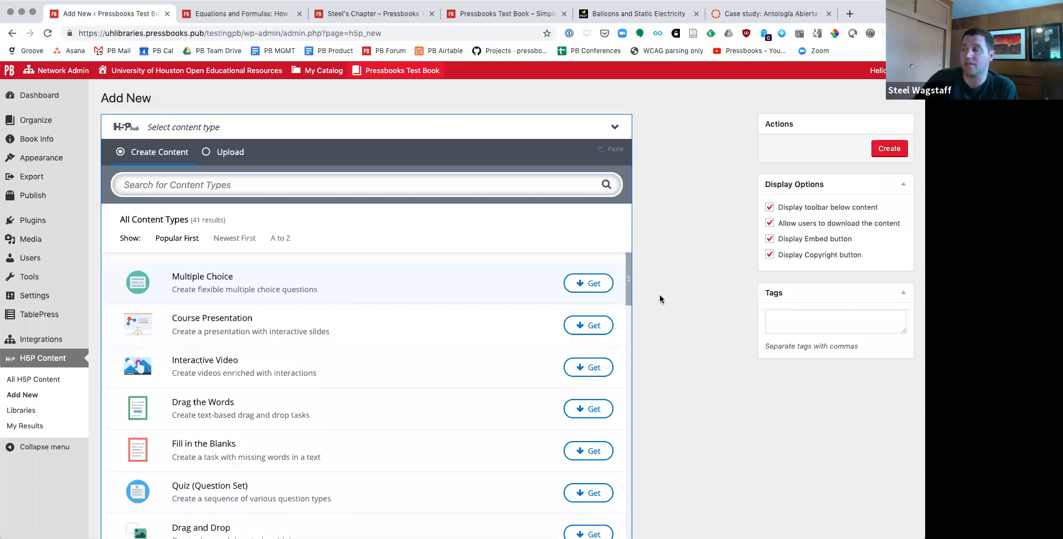
Step: Examine the H5P content types offered in the Hub, from Multiple Choice through Image Juxtaposition
scroll(681, 297, "down", 2)
scroll(539, 303, "down", 2)
scroll(539, 304, "up", 2)
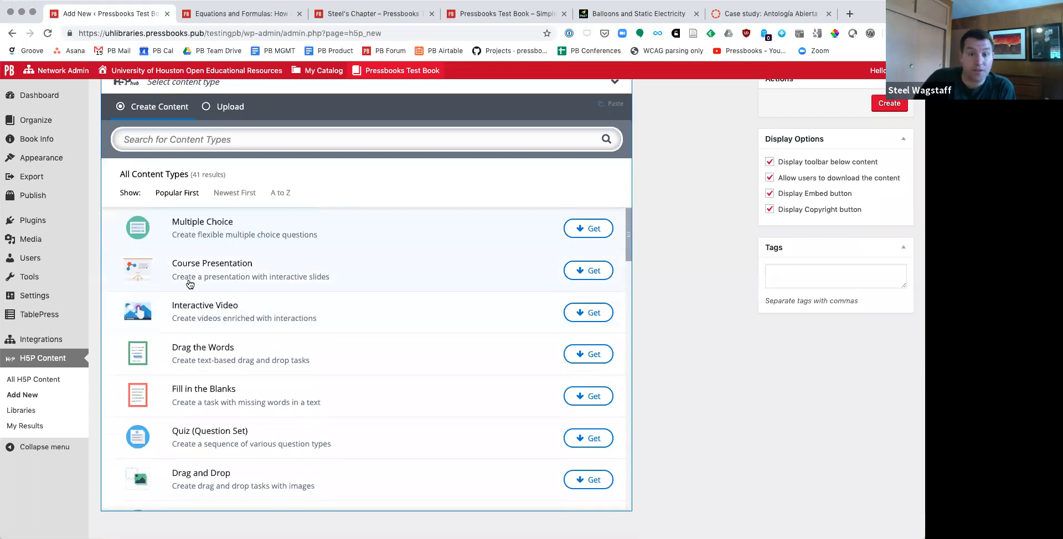
scroll(199, 280, "down", 1)
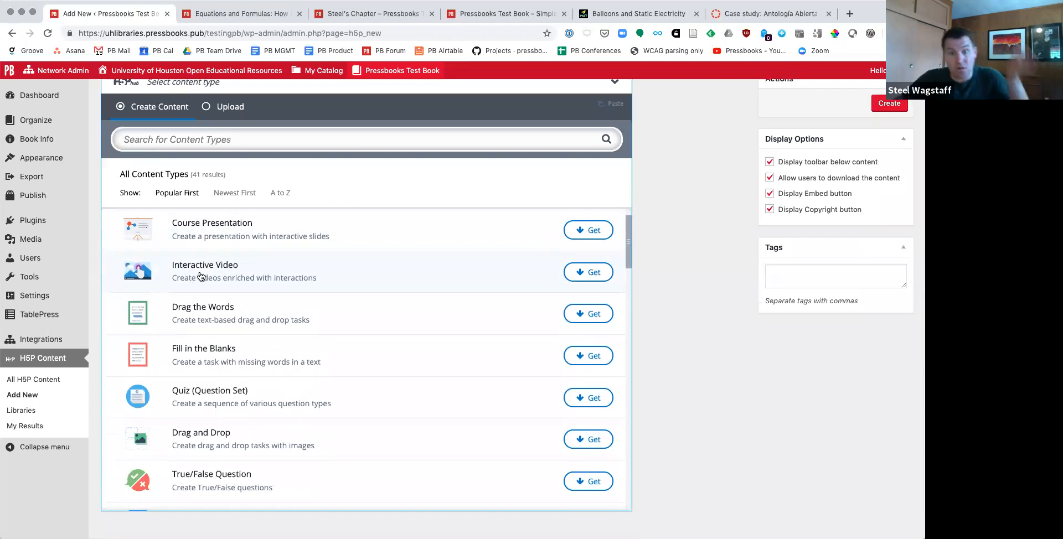
scroll(200, 277, "down", 2)
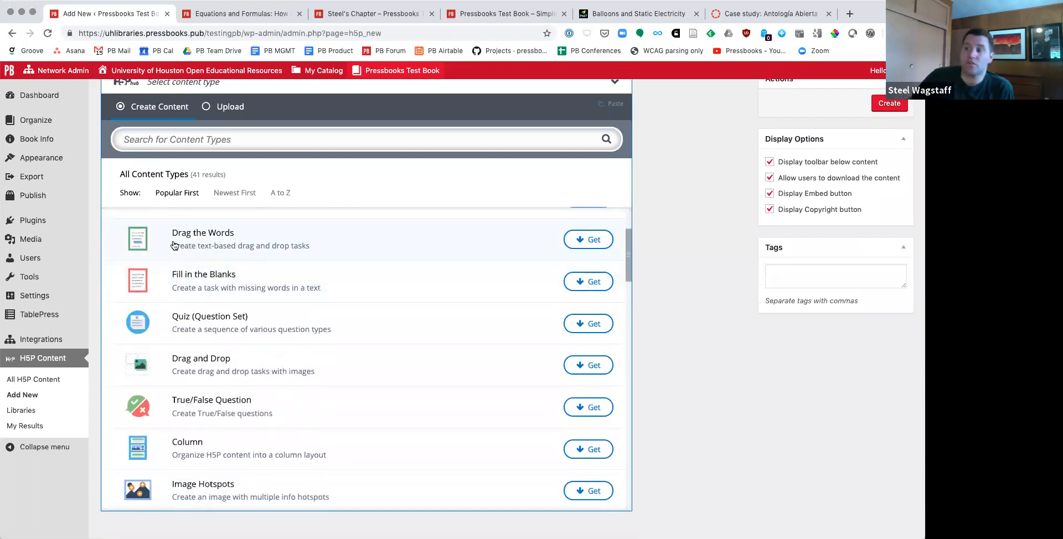
scroll(182, 278, "down", 6)
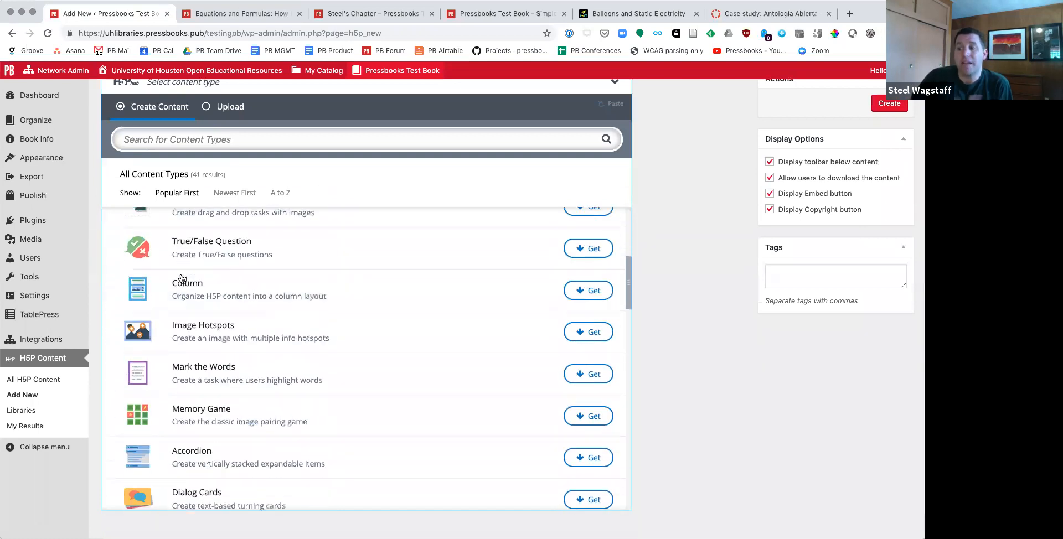
scroll(181, 278, "down", 2)
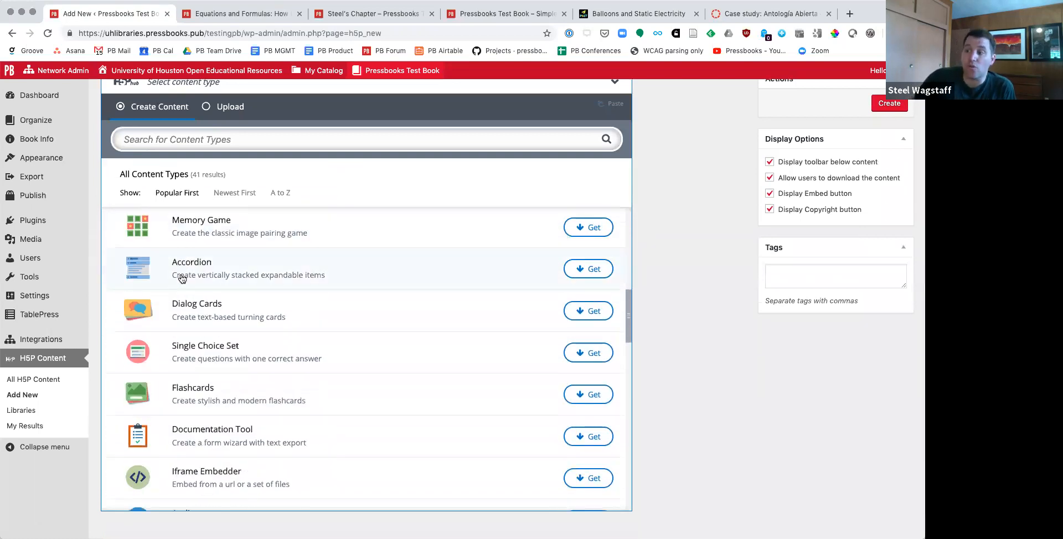
scroll(181, 278, "down", 2)
scroll(181, 278, "down", 3)
scroll(182, 280, "down", 3)
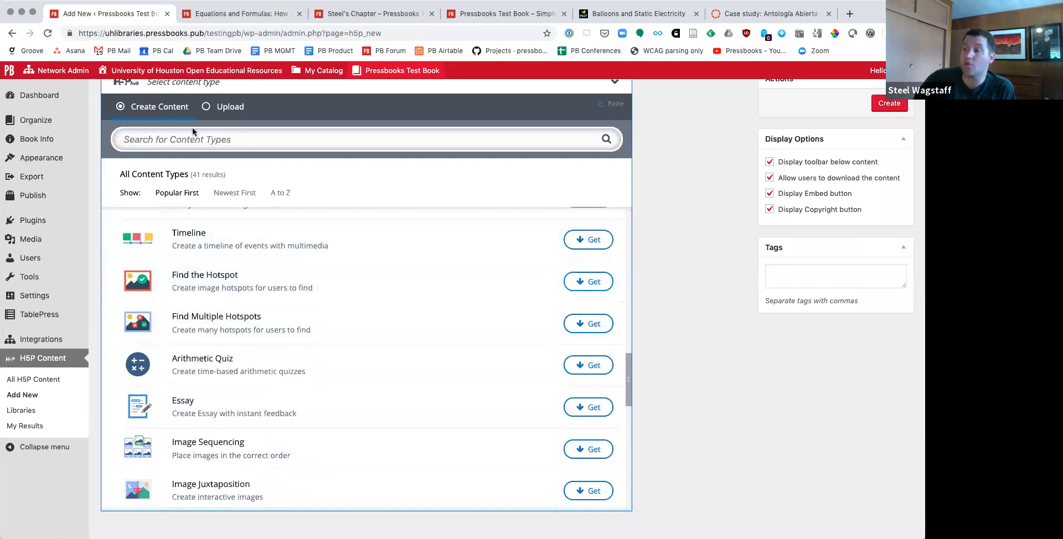
Step: Try to upload an H5P file from the Downloads folder, sorting its files by date modified and by kind, and cancel the file selection
left_click(208, 117)
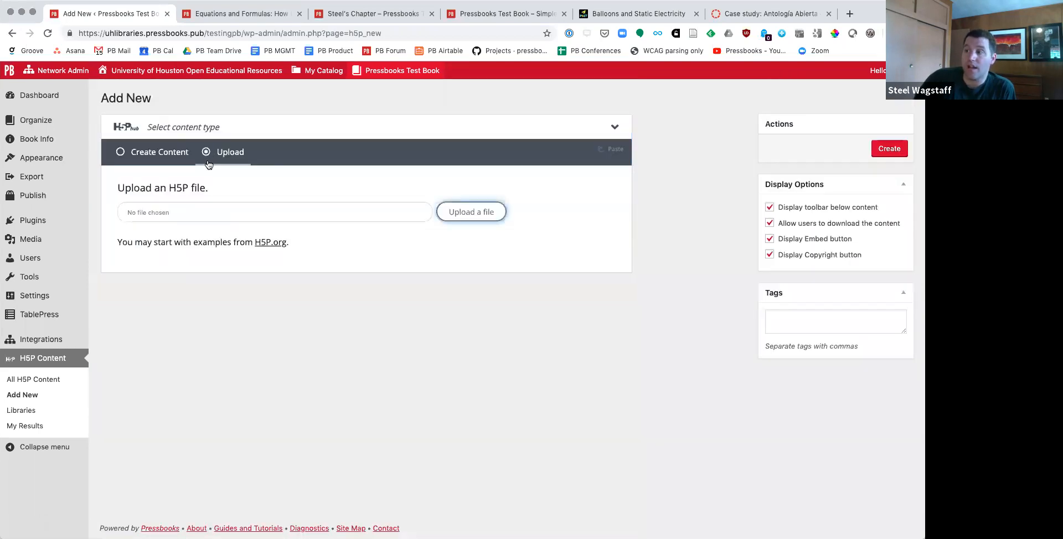
left_click(471, 213)
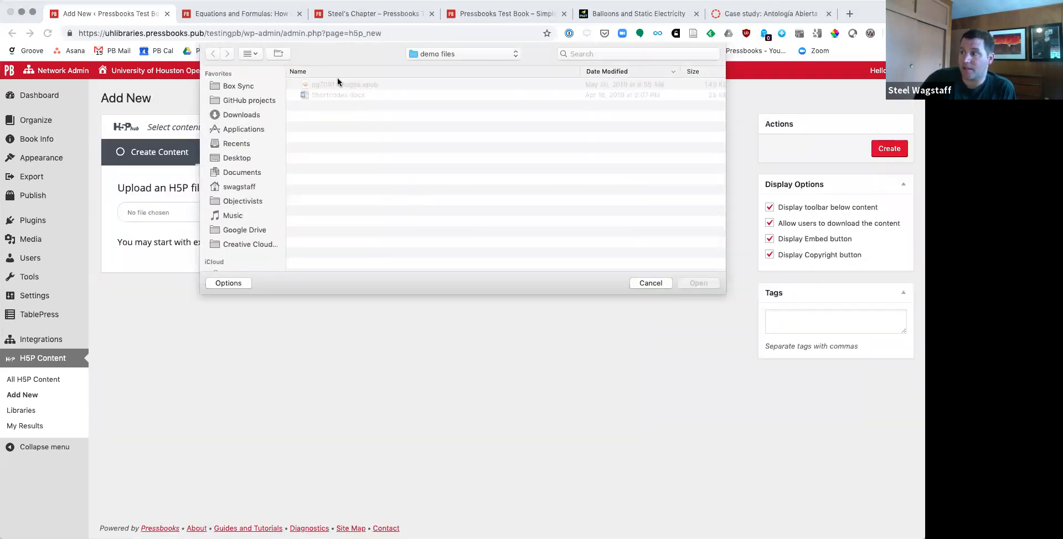
left_click(459, 55)
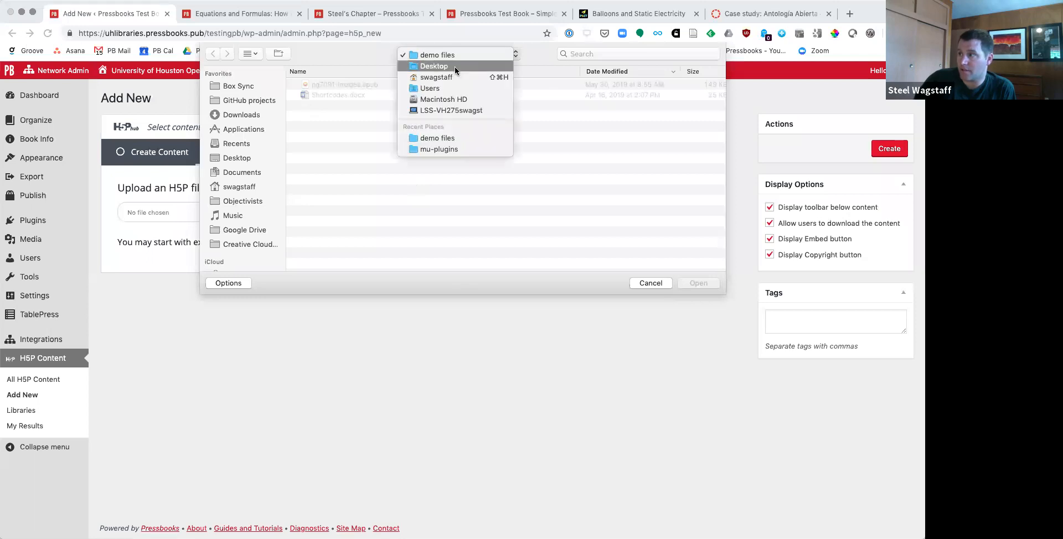
left_click(245, 116)
left_click(245, 116)
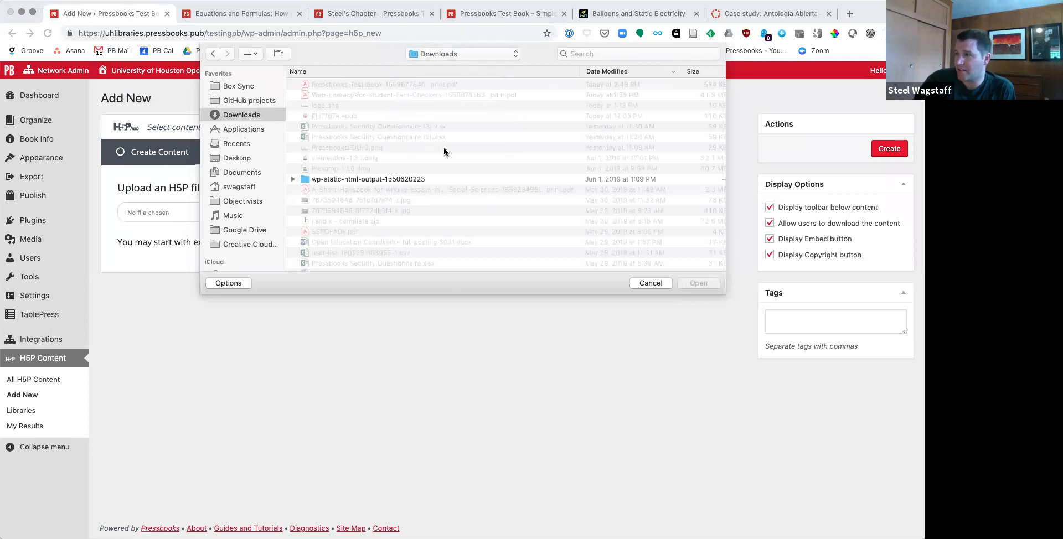
left_click(611, 72)
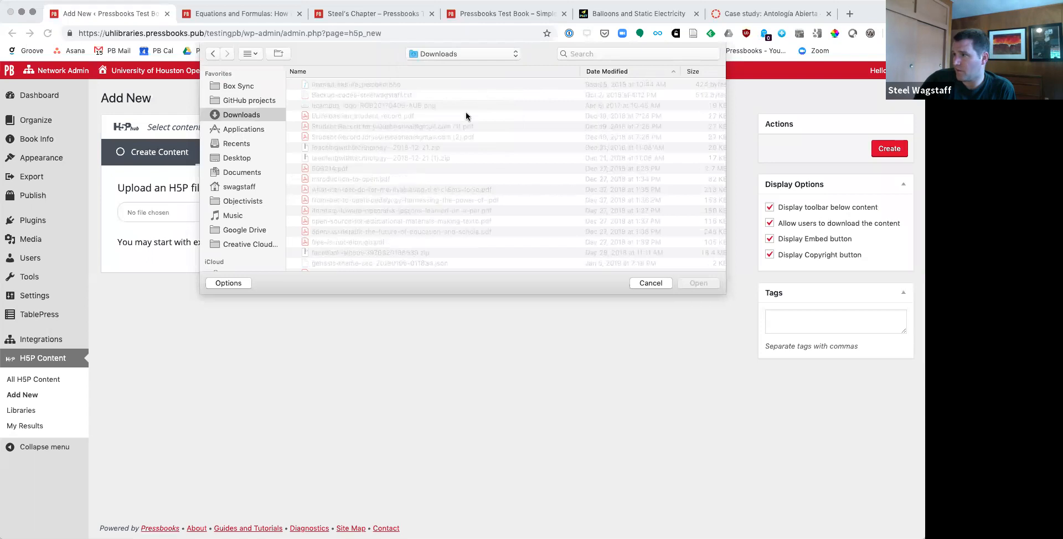
scroll(466, 115, "down", 15)
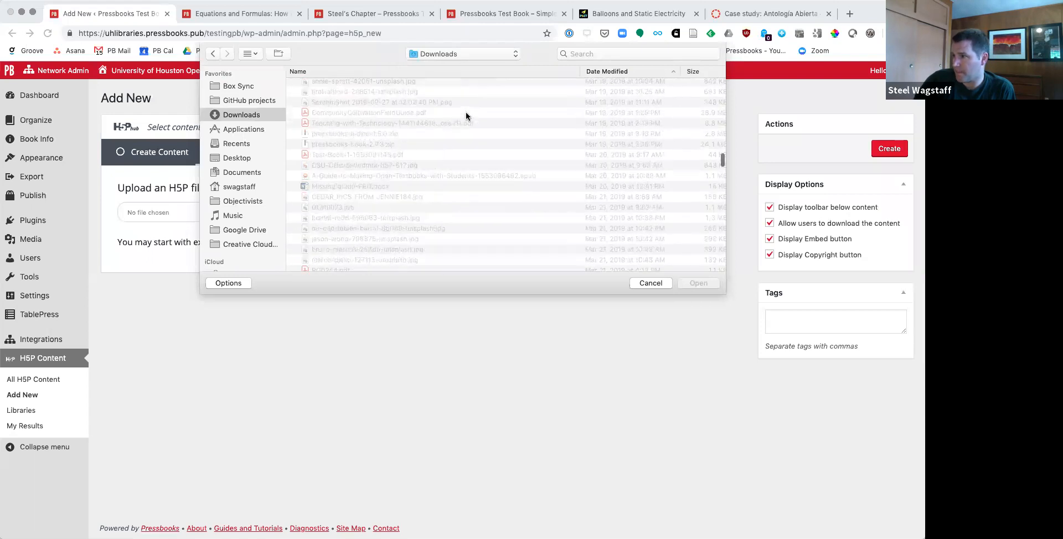
scroll(466, 116, "down", 2)
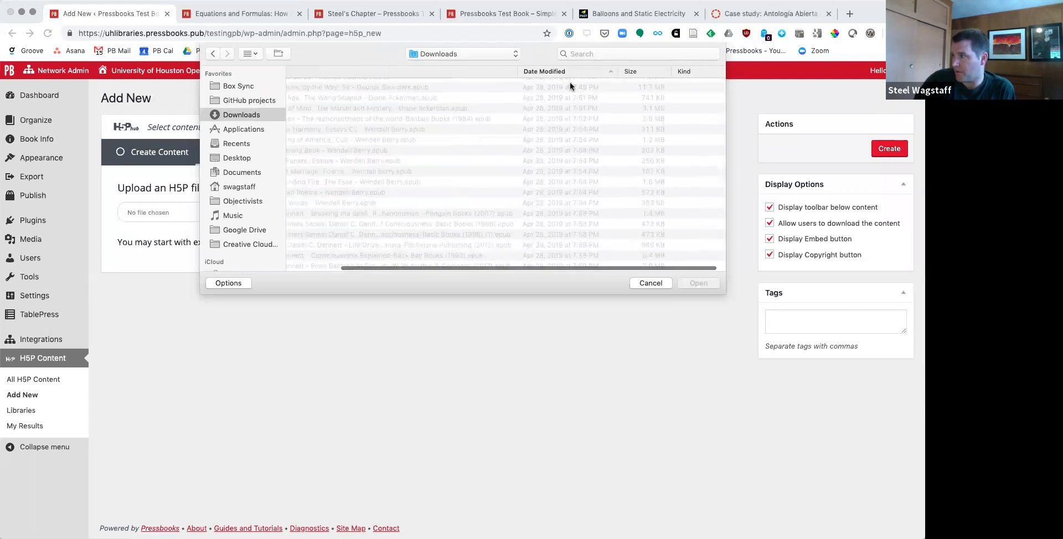
scroll(609, 71, "right", 3)
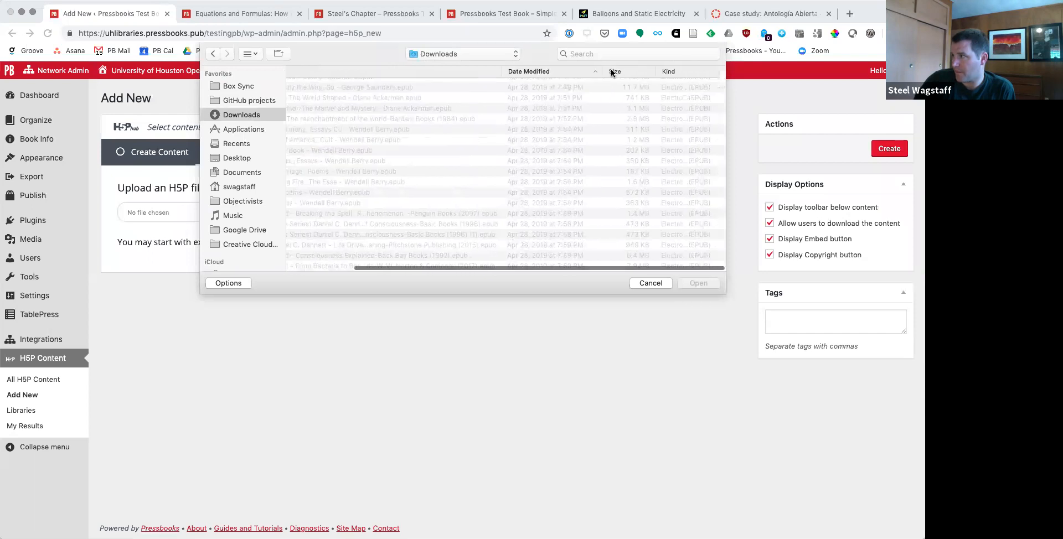
left_click(680, 71)
scroll(578, 161, "up", 10)
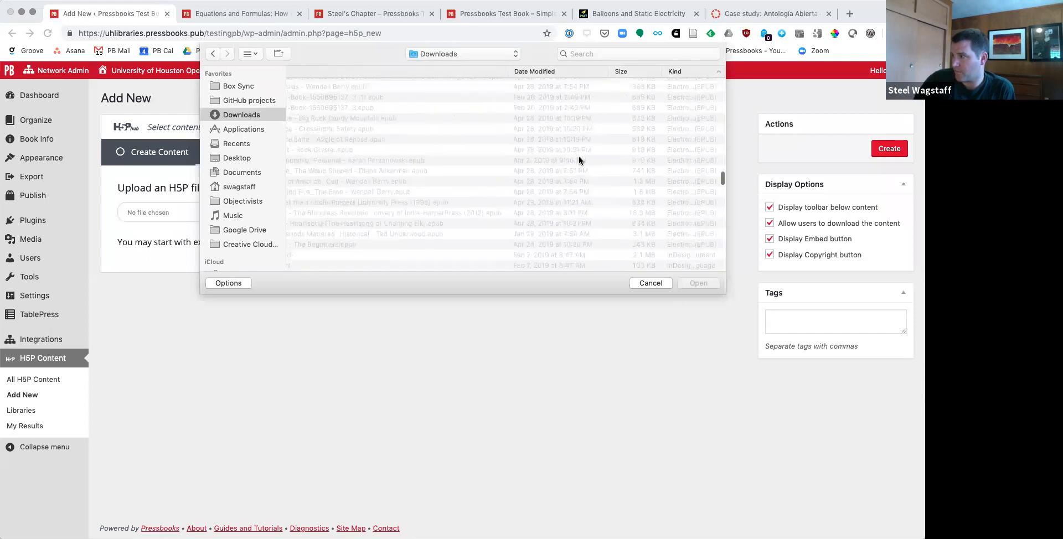
scroll(579, 160, "down", 10)
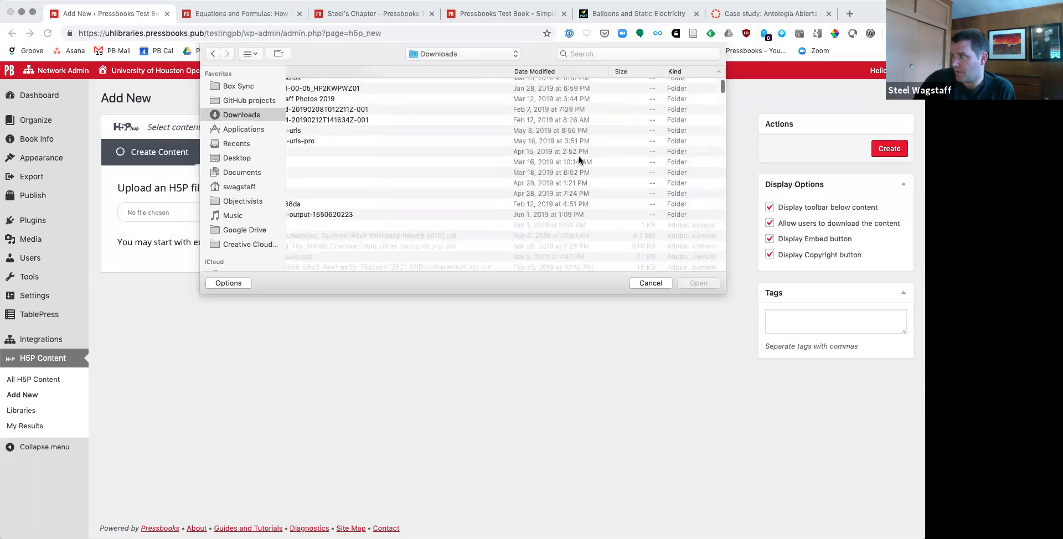
scroll(579, 161, "down", 10)
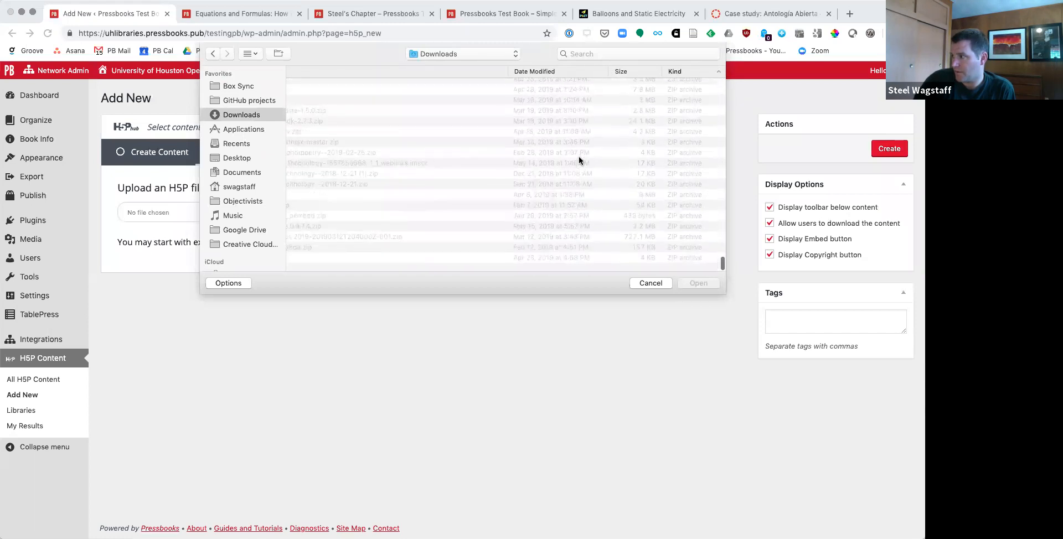
left_click(640, 283)
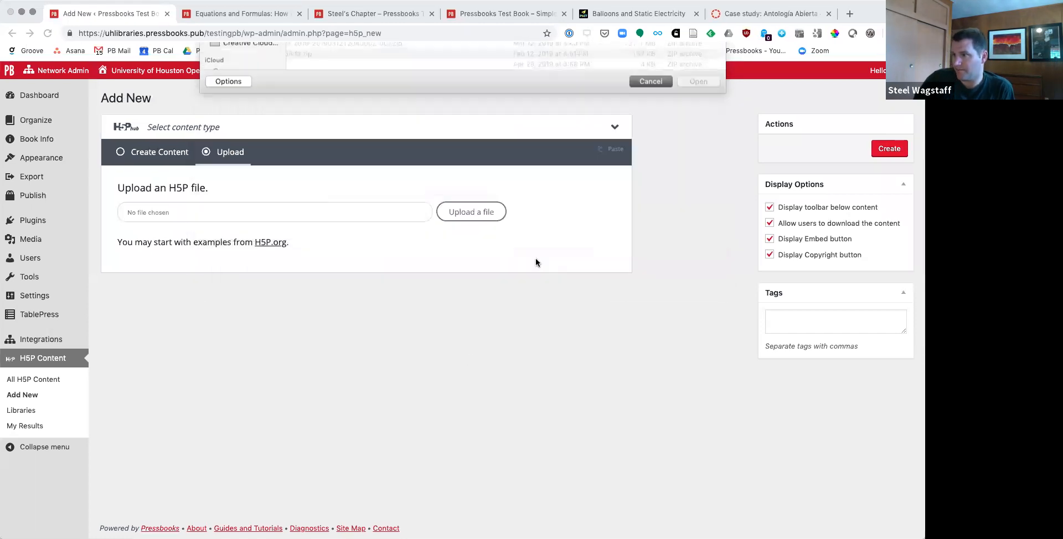
Step: In a new browser tab, try to reach the H5P creation page of the makingopentextbookswithstudents book on fhsu.pressbooks.pub
key("super+t")
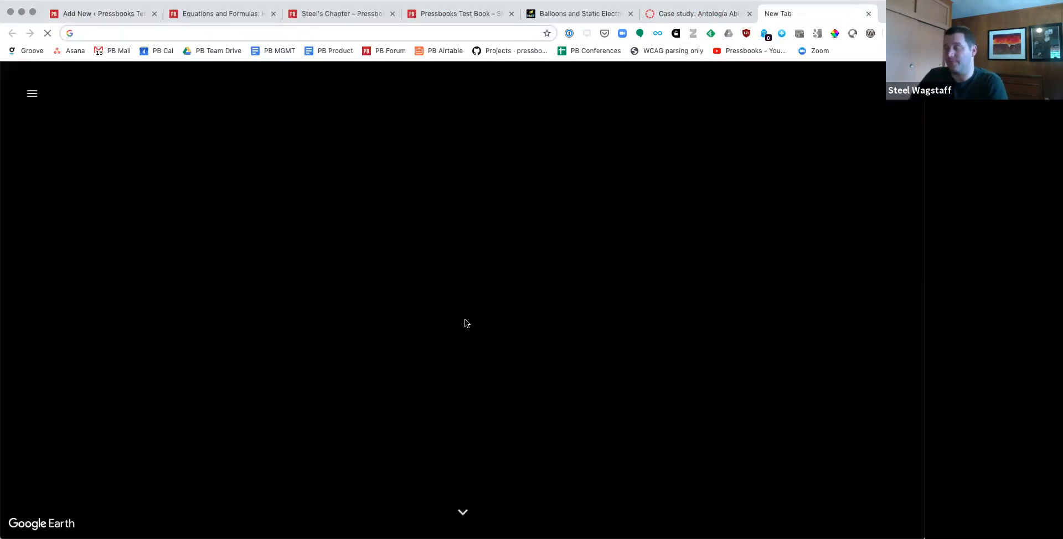
type("h5p flashcards")
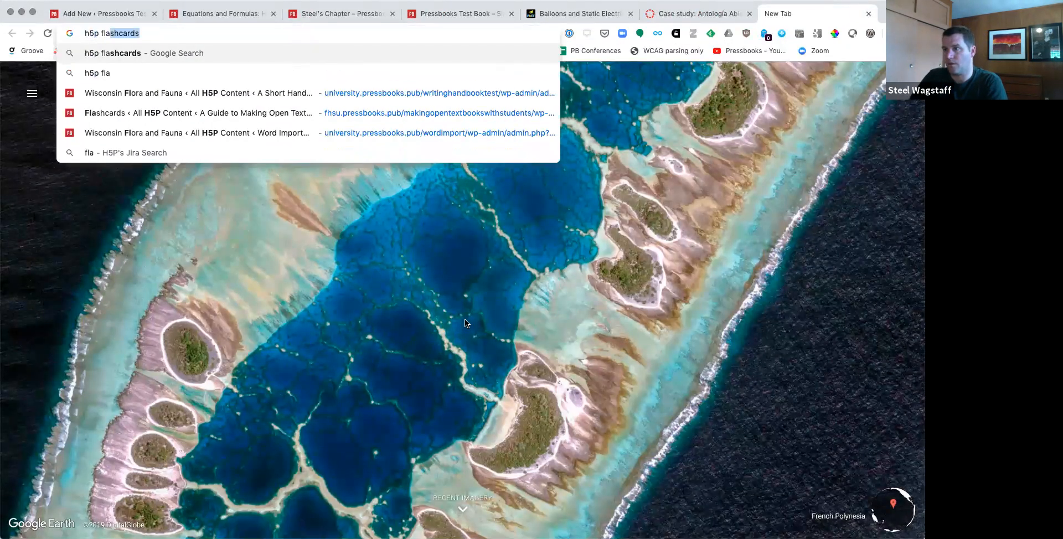
key("Down")
key("Return")
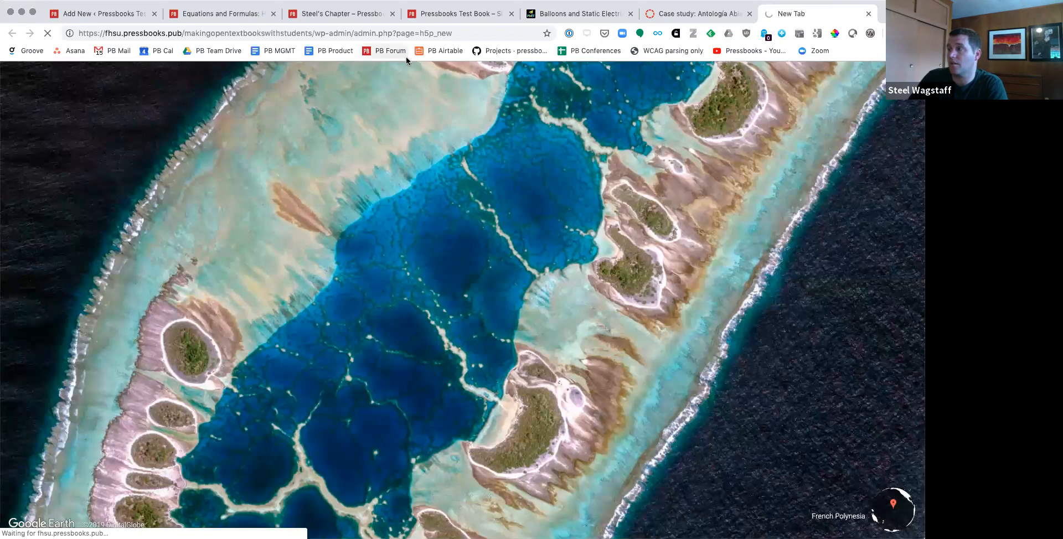
Step: Try to reach the H5P creation page of the writinghandbooktest book on university.pressbooks.pub, and return to the previous page
left_click(187, 30)
type("h5p.org")
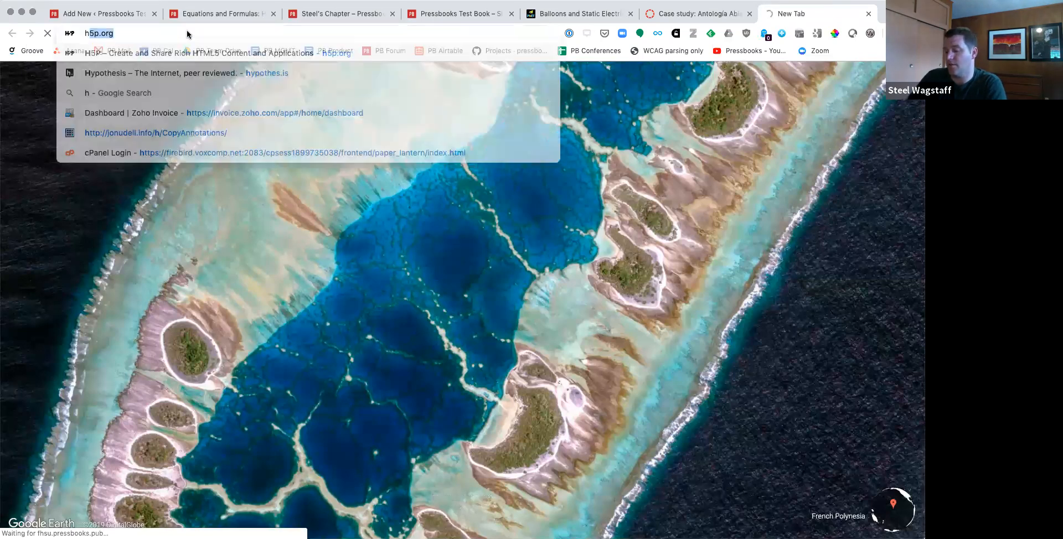
key("Down")
key("Down")
key("Down")
key("Down")
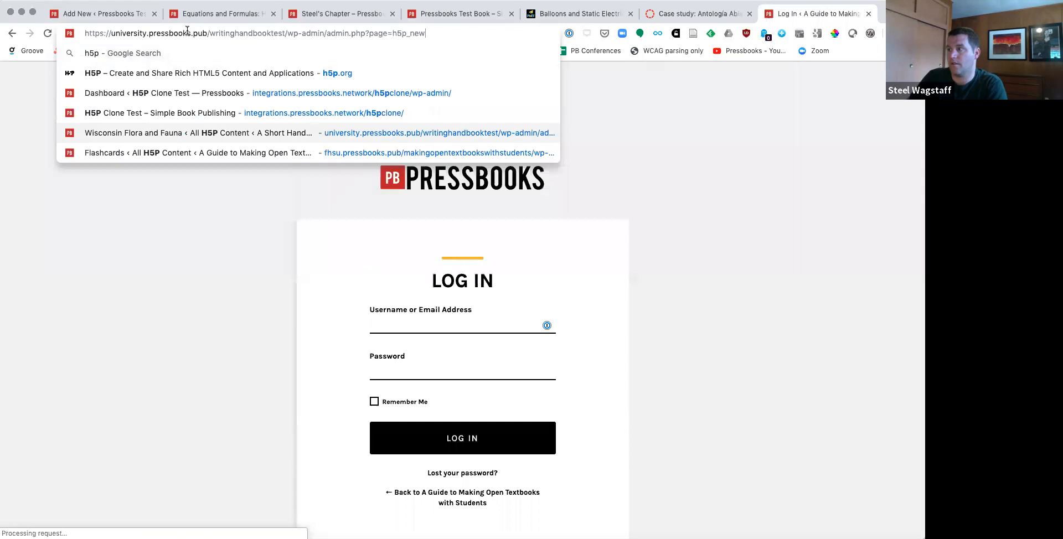
key("Return")
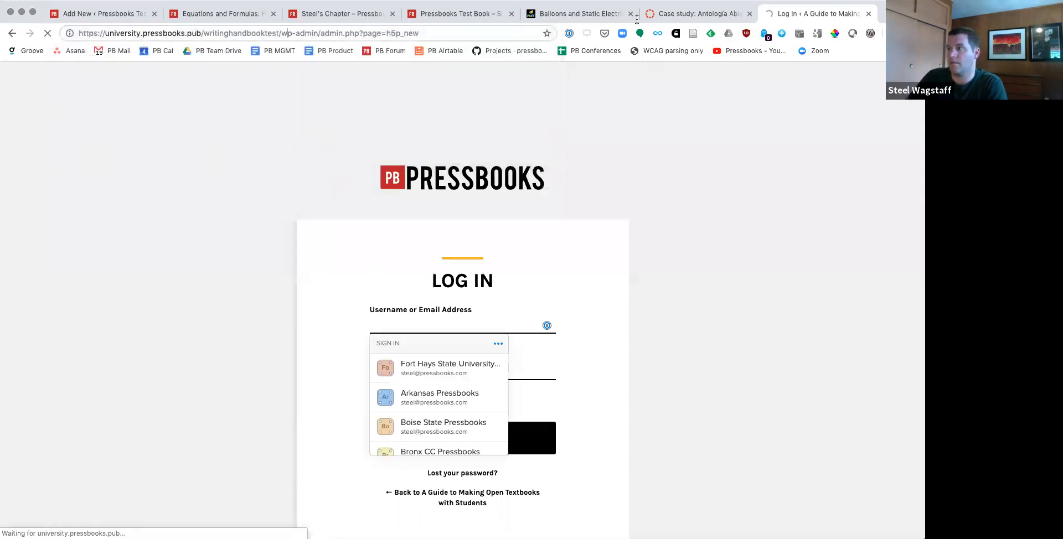
left_click(288, 34)
key("BackSpace")
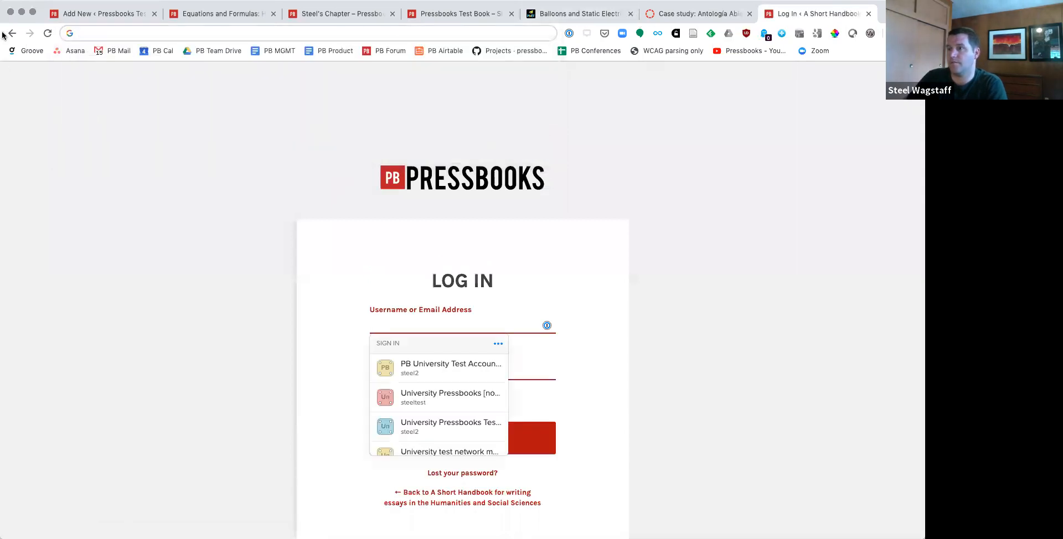
left_click(12, 34)
Step: Look up "flora" in the browsing history, visit the public webbook at university.pressbooks.pub/writinghandbooktest/, and view its table of contents
left_click(254, 33)
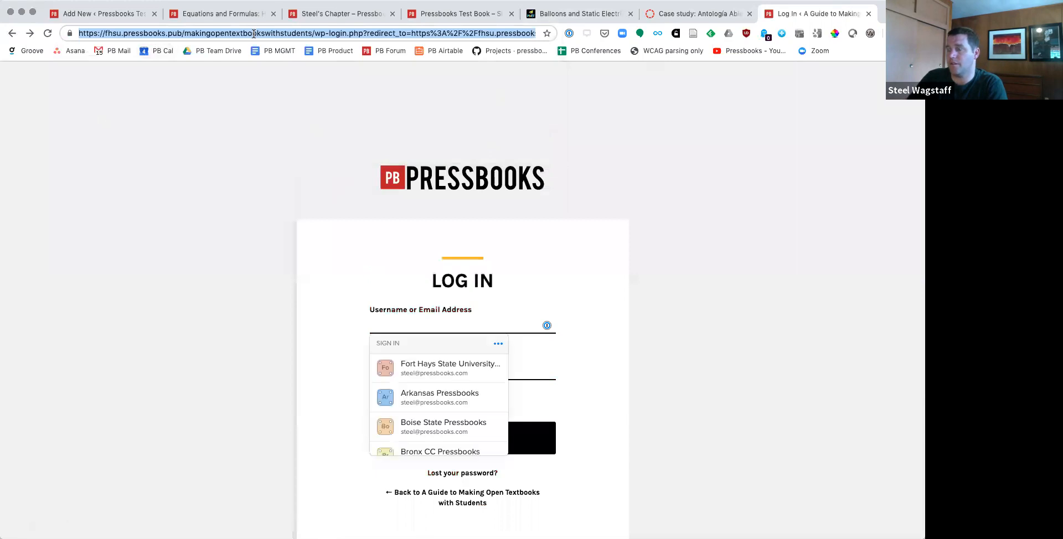
type("h5")
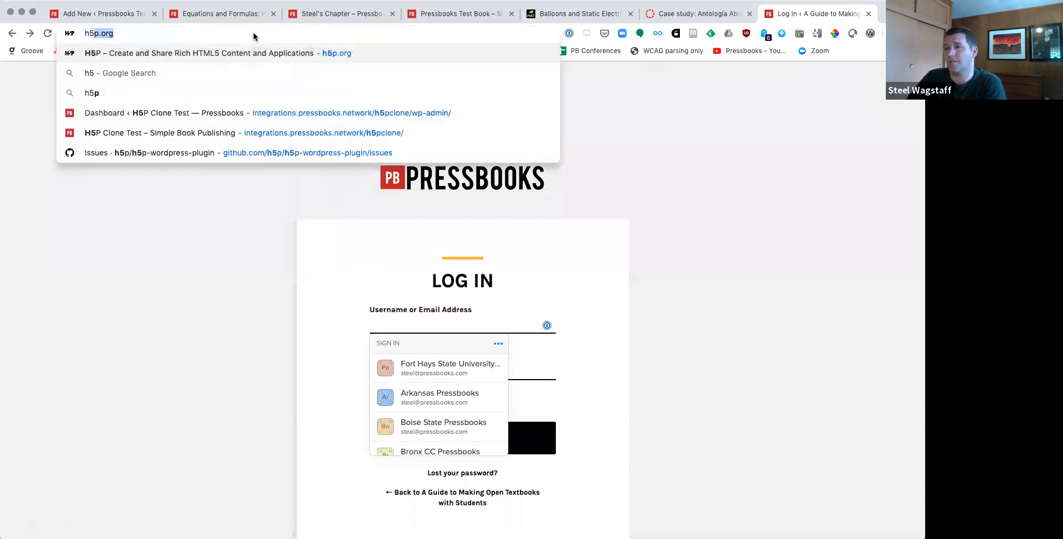
key("BackSpace")
key("BackSpace")
key("BackSpace")
type("flor")
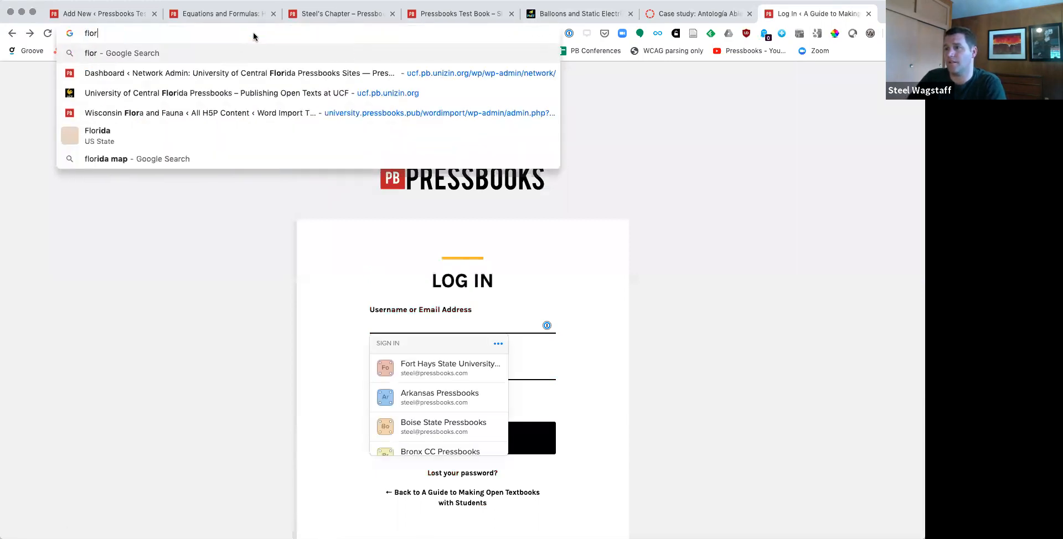
type("a")
key("Down")
key("Down")
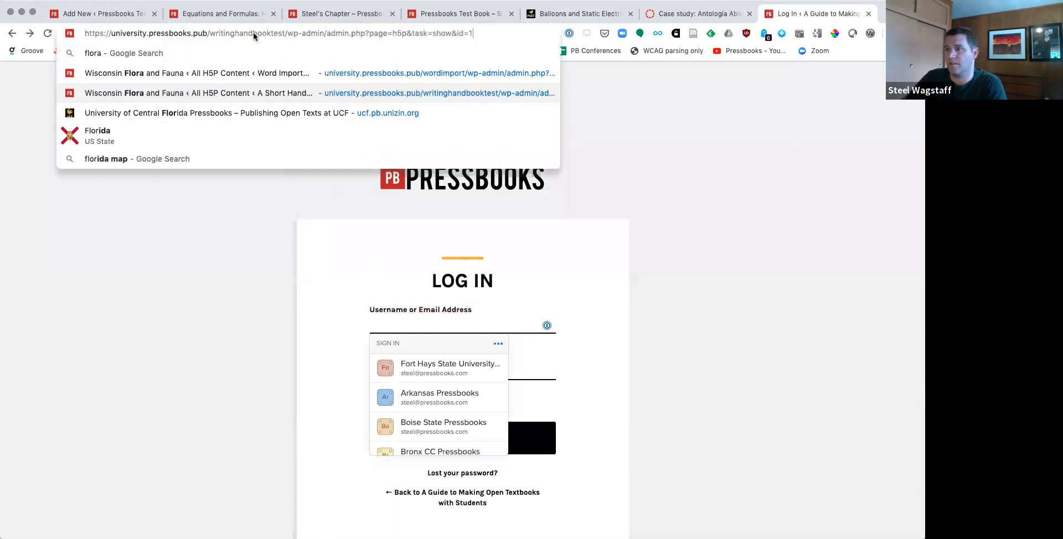
left_click(287, 33)
left_click_drag(287, 33, 469, 47)
key("BackSpace")
key("Return")
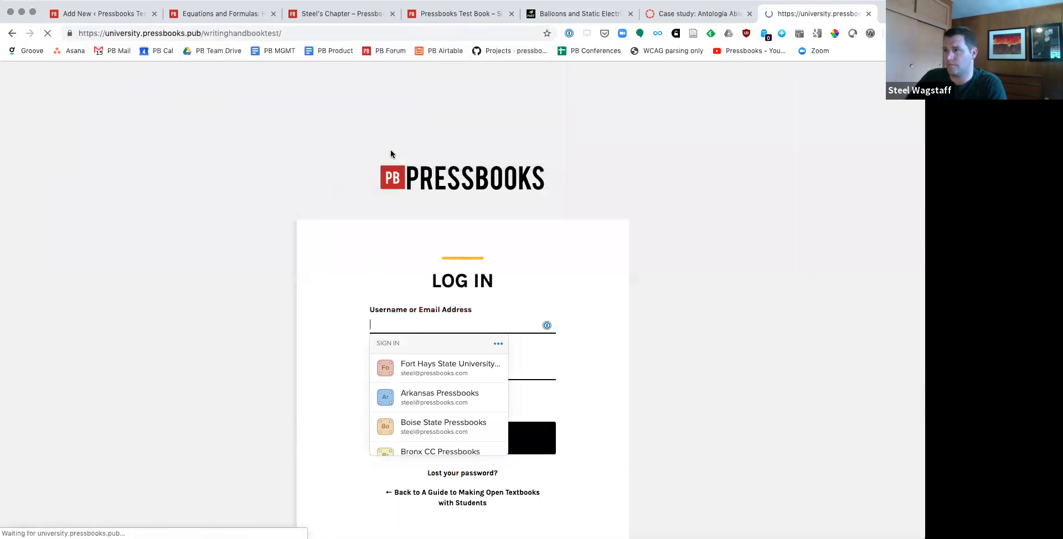
scroll(384, 146, "down", 8)
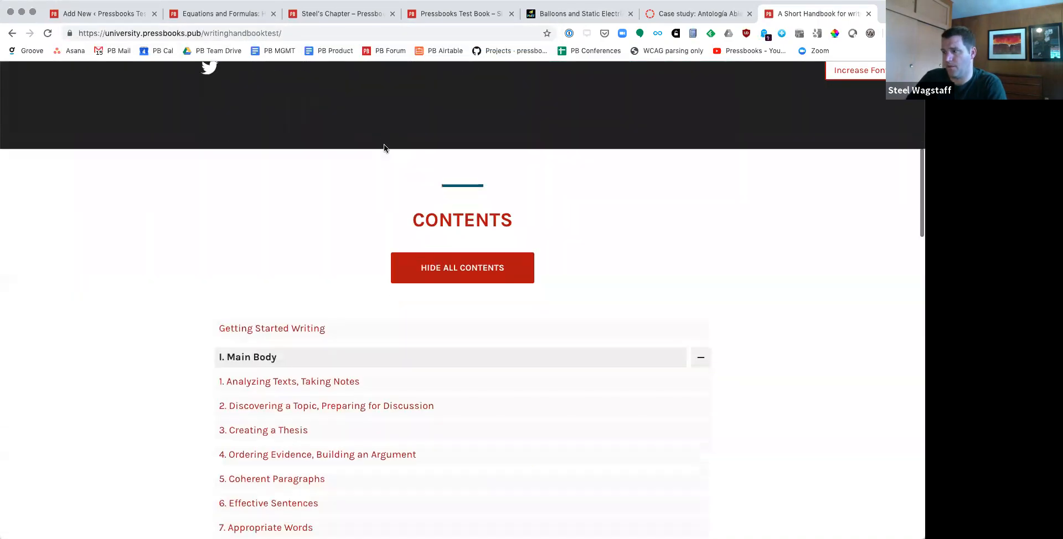
scroll(383, 145, "down", 10)
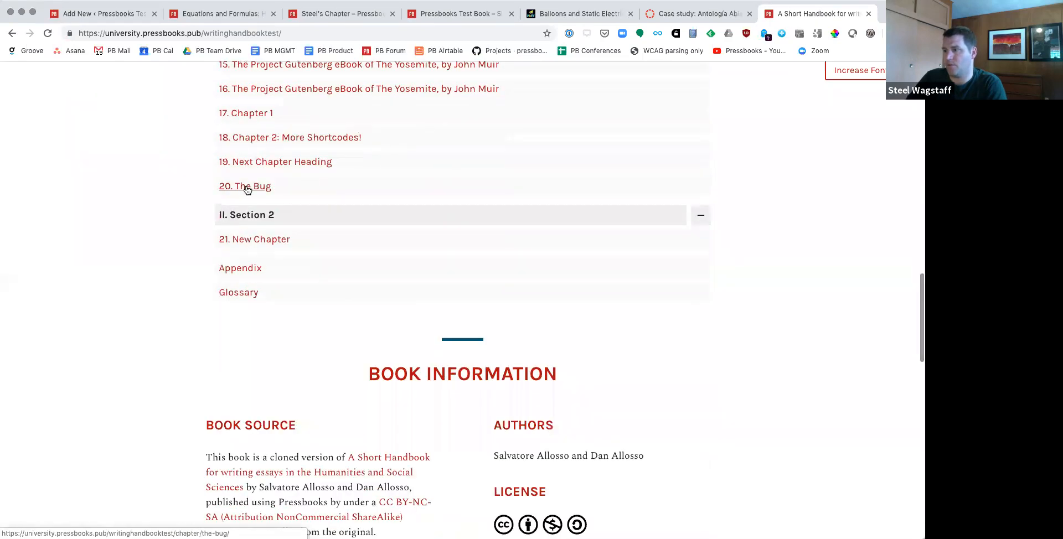
Step: Open New Chapter in Section 2 of the webbook and look through its textboxes, embedded video and PhET simulation
left_click(255, 241)
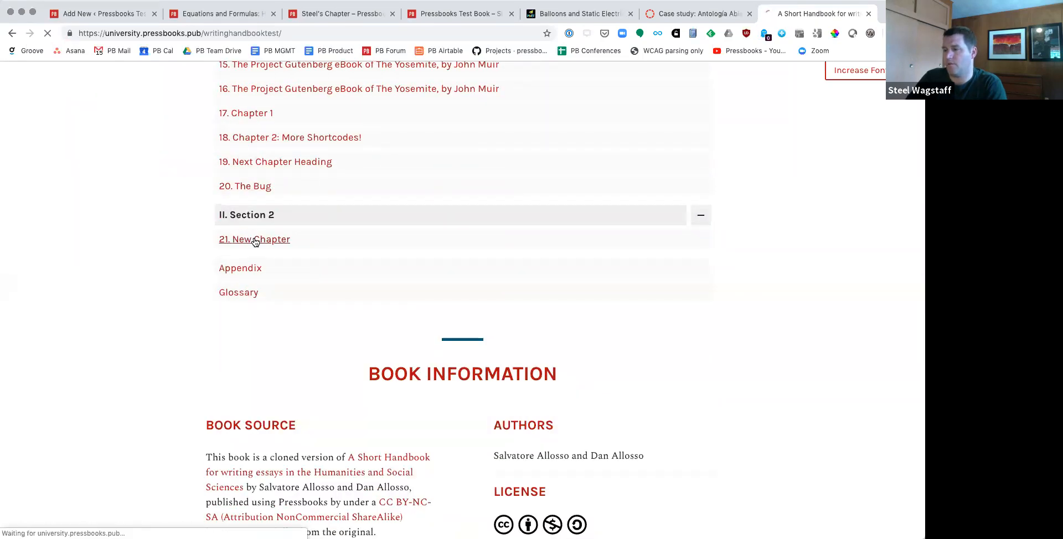
scroll(254, 242, "down", 5)
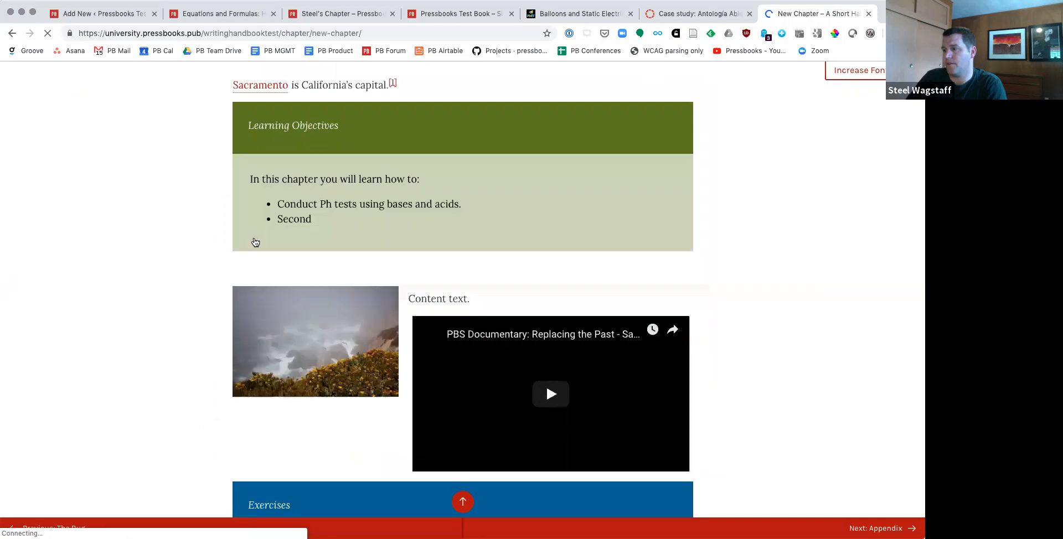
scroll(255, 242, "down", 10)
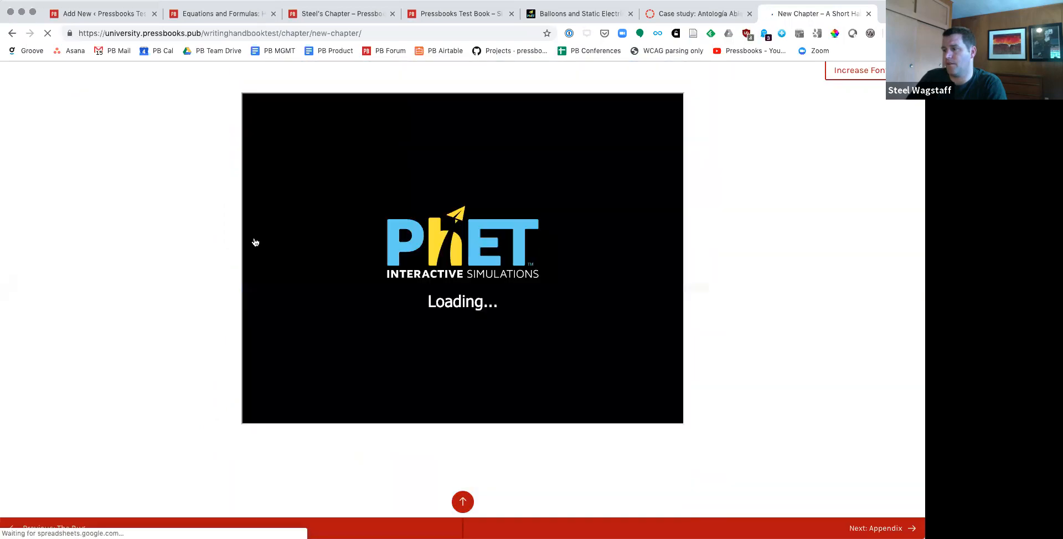
scroll(181, 199, "up", 15)
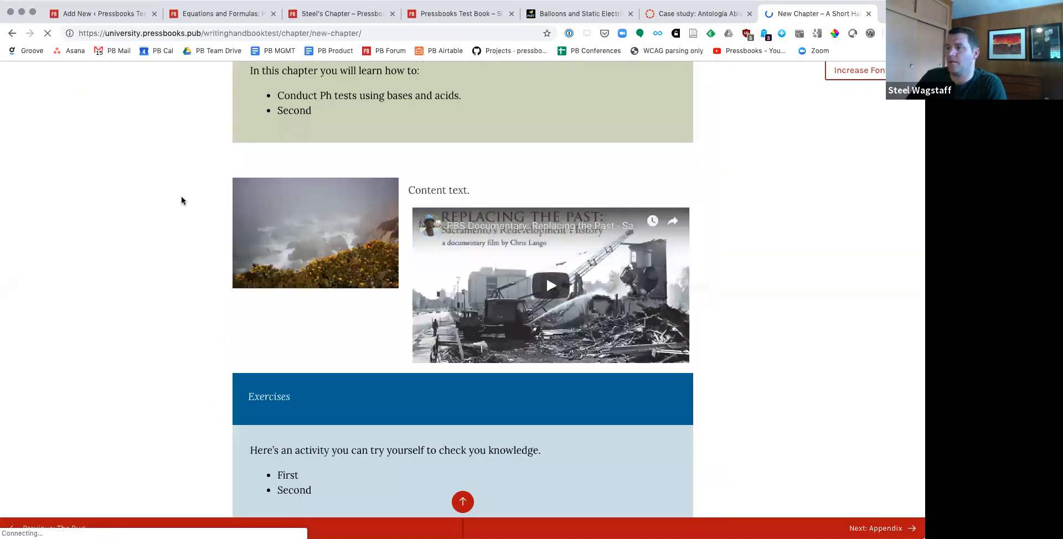
Step: Close the sample webbook and the Canvas case study, and return to the H5P Add New page of Pressbooks Test Book
key("super+w")
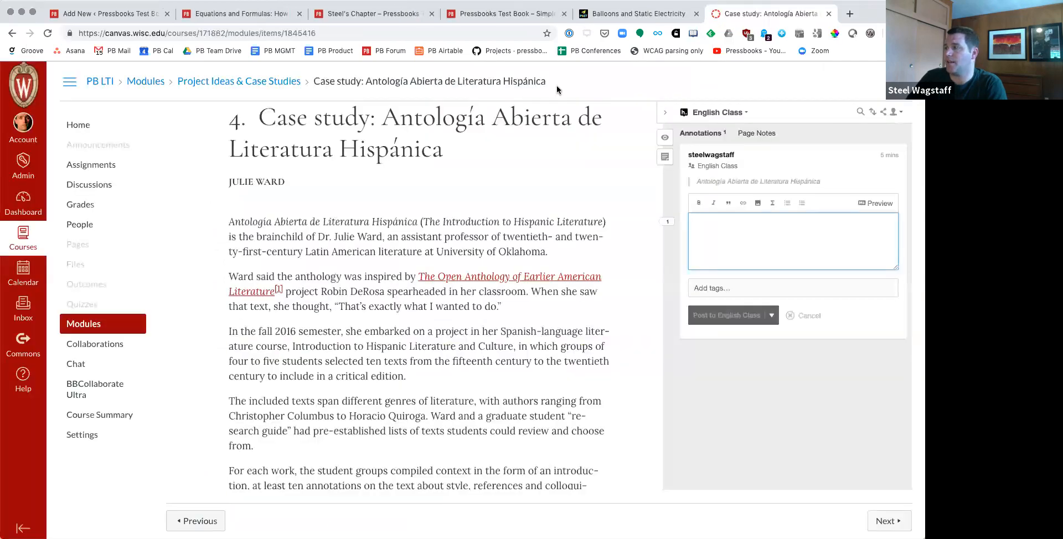
key("super+w")
left_click(239, 17)
left_click(123, 16)
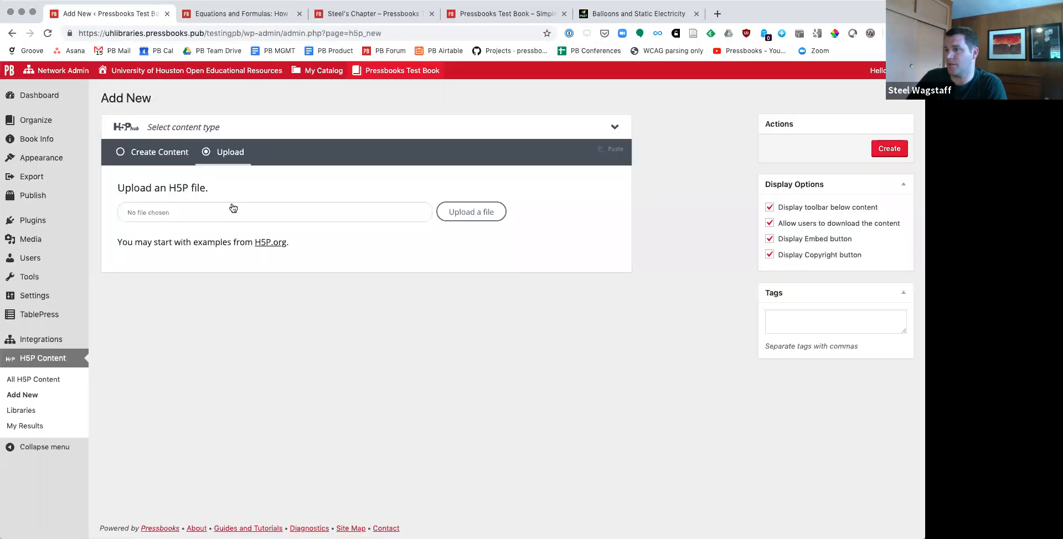
Step: Browse the H5P content types available for creating content and show the details of Image Hotspots
left_click(126, 153)
scroll(374, 327, "down", 1)
scroll(374, 328, "down", 6)
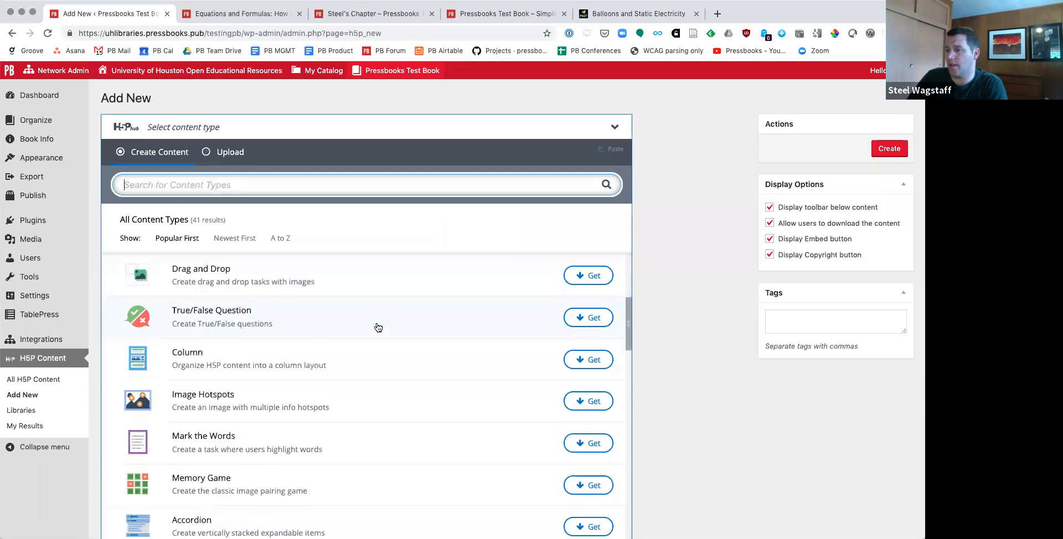
left_click(590, 316)
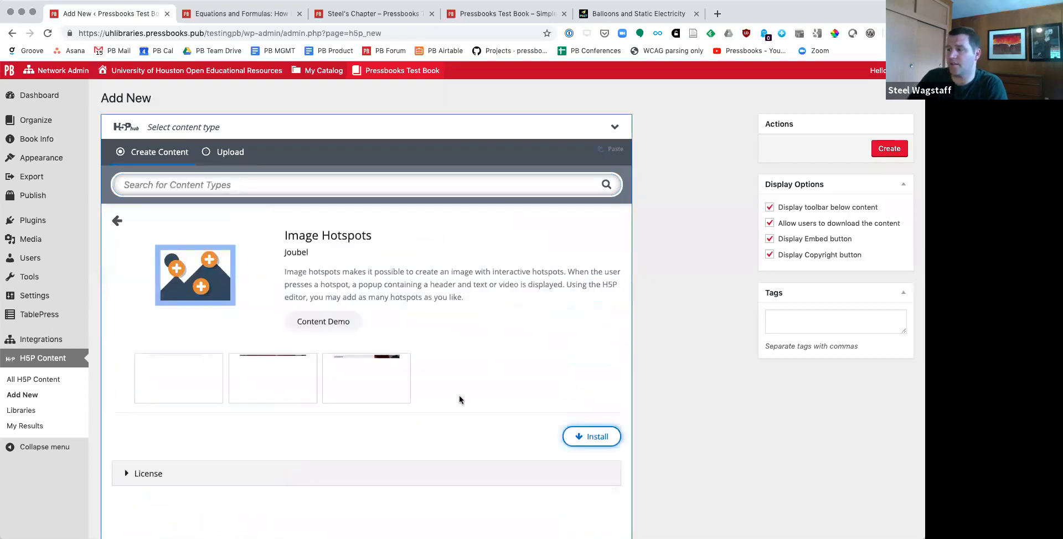
Step: Open the Image Hotspots content demo on h5p.org, and view and close the Blueberries hotspot in the berry example
left_click(317, 321)
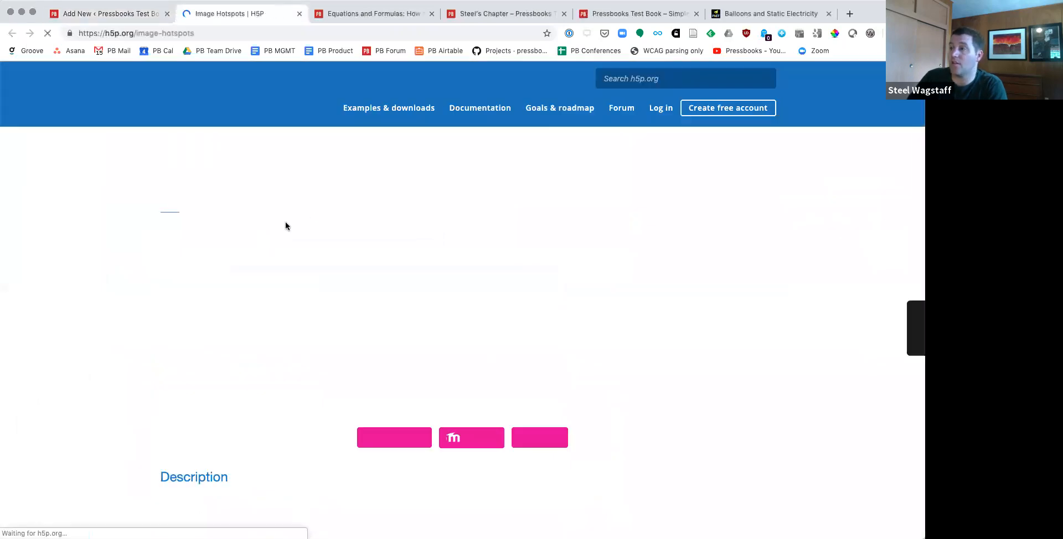
scroll(491, 348, "down", 5)
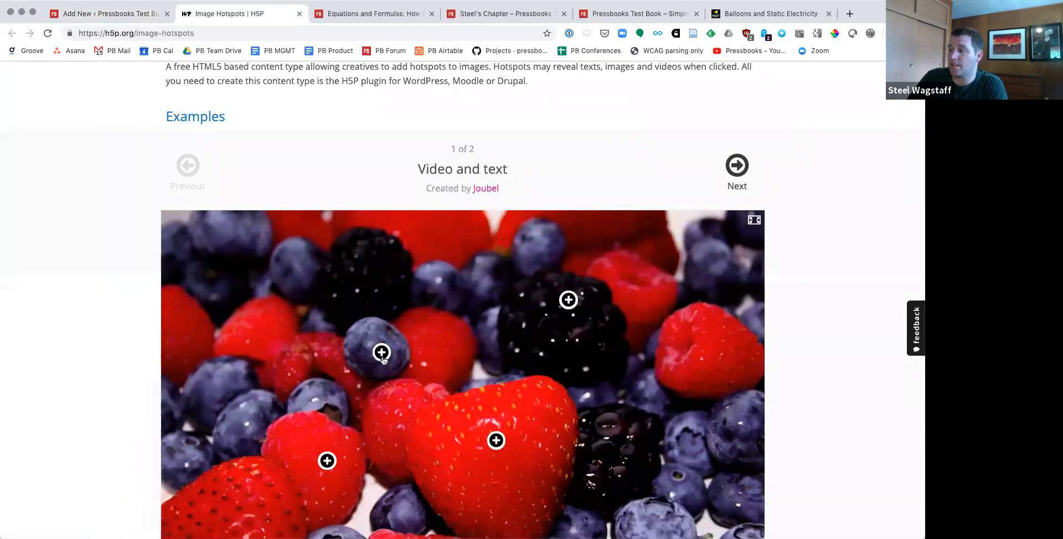
left_click(382, 353)
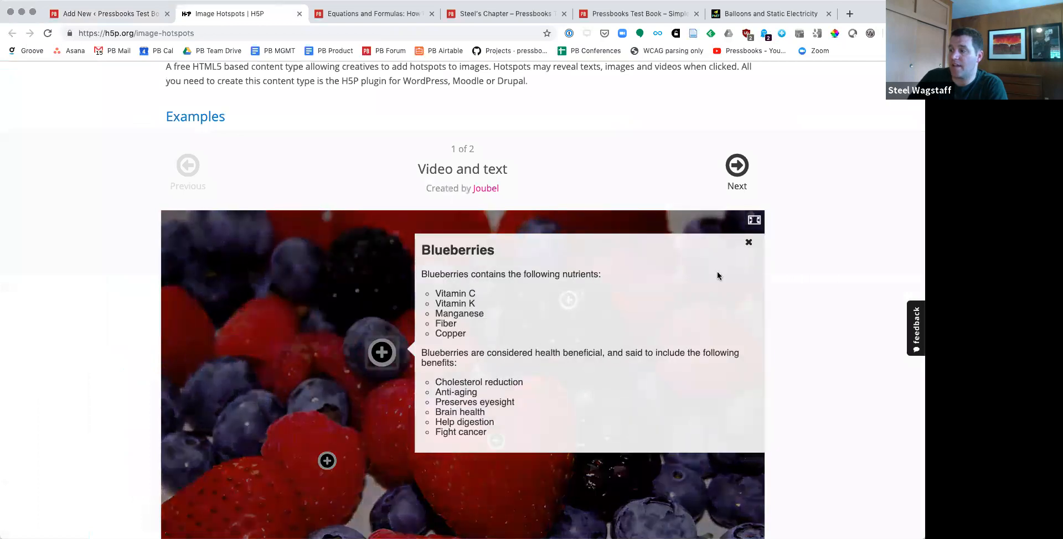
left_click(748, 242)
Step: Download the Video and text berry example as a reusable H5P file
scroll(771, 287, "down", 1)
scroll(770, 287, "down", 2)
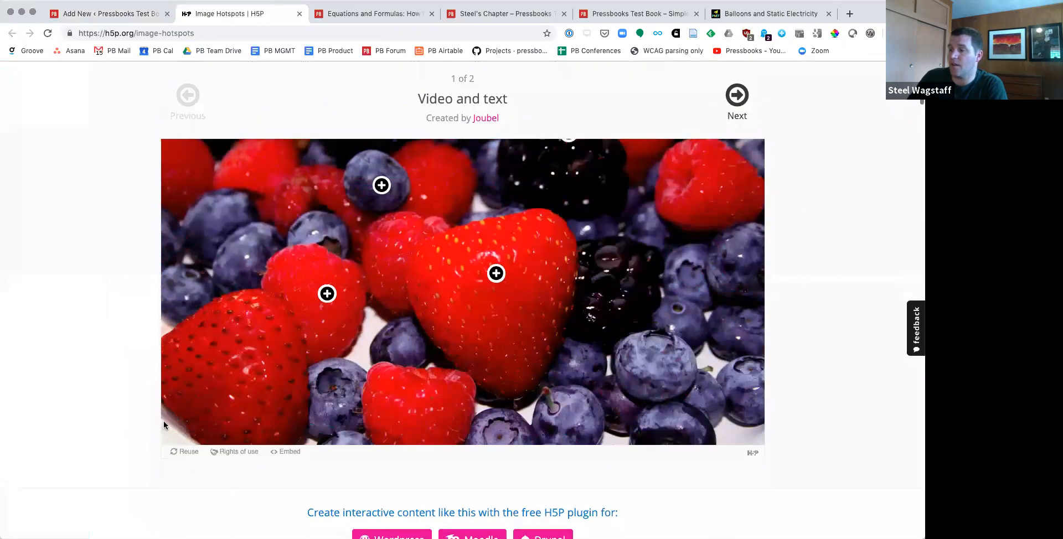
left_click(174, 452)
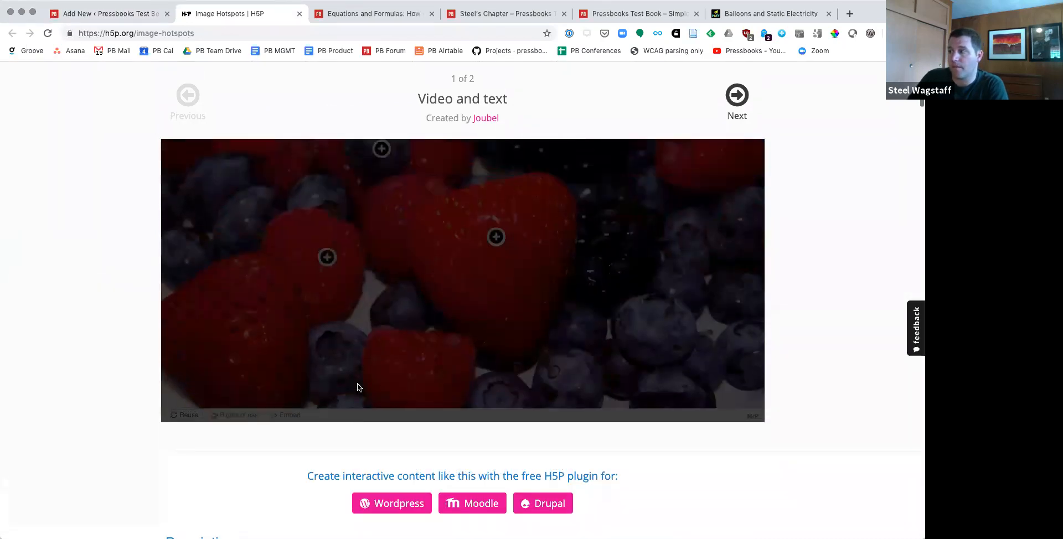
left_click(466, 228)
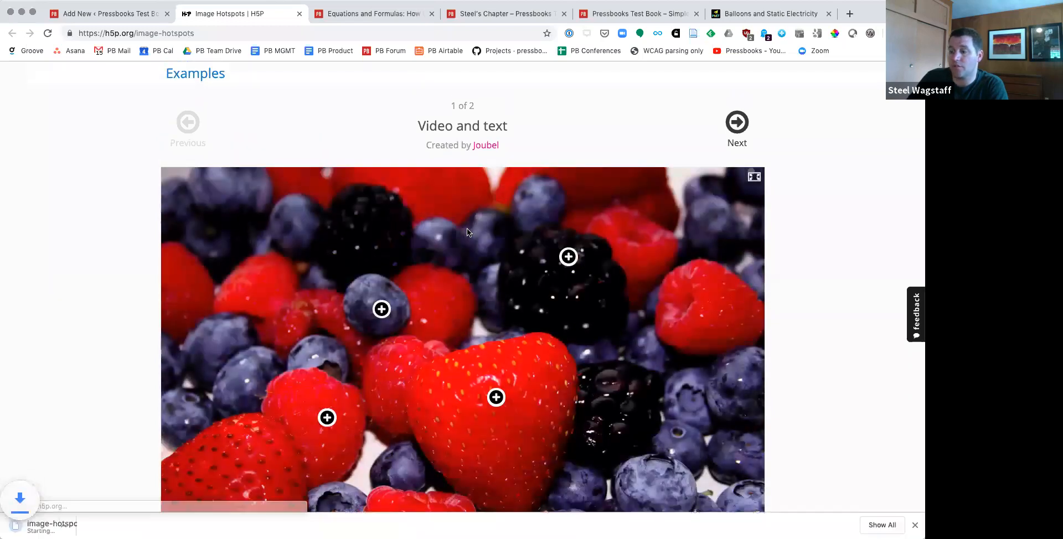
Step: Upload image-hotspots-2-825.h5p from the Downloads folder as new H5P content in Pressbooks Test Book and use it
left_click(135, 21)
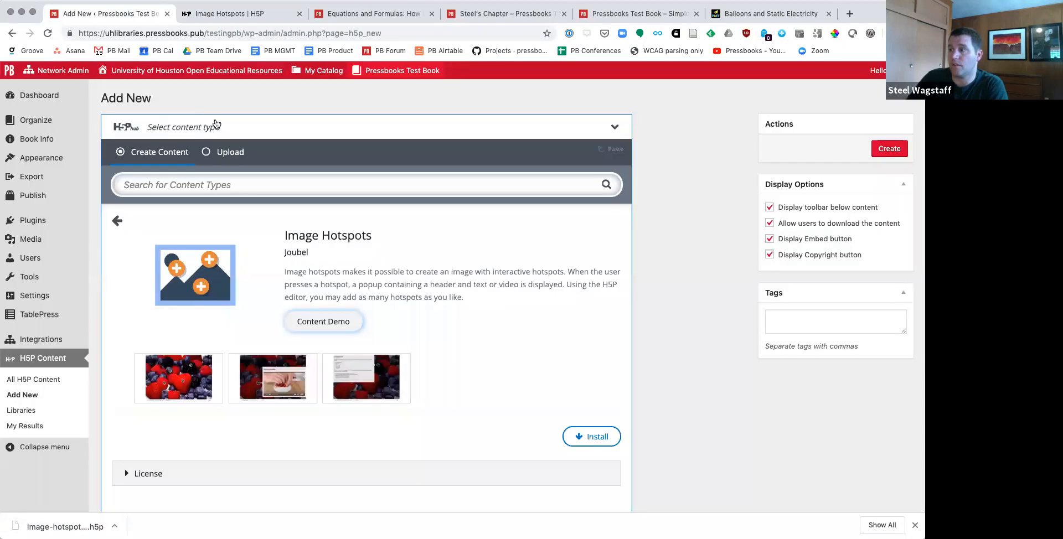
left_click(204, 154)
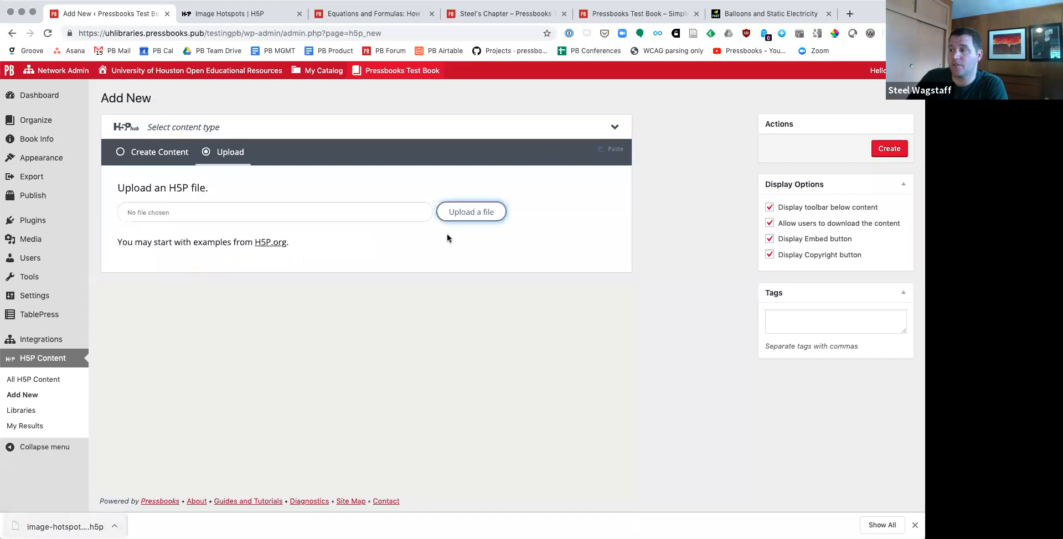
left_click(471, 212)
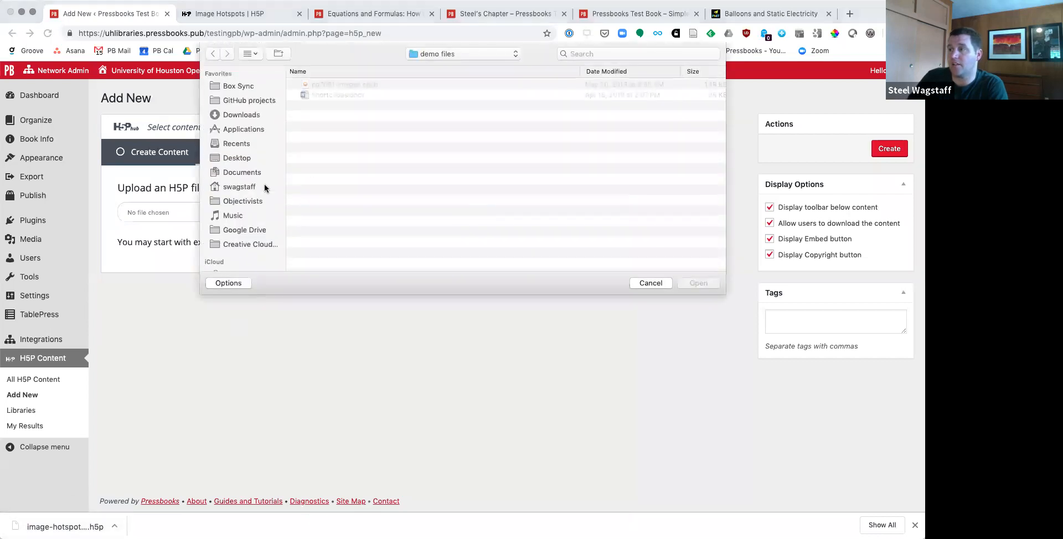
left_click(237, 117)
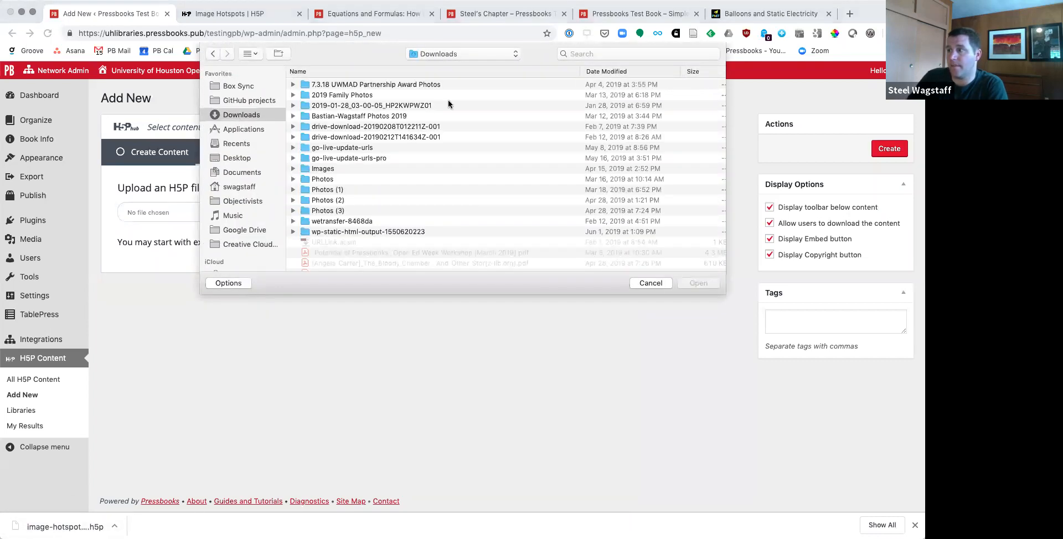
left_click(623, 72)
scroll(622, 73, "up", 2)
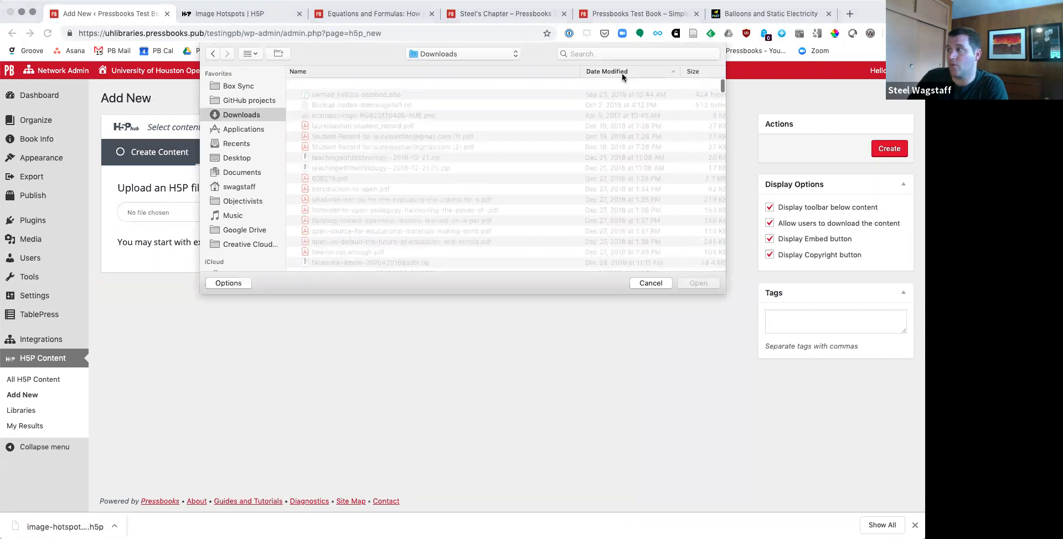
left_click(648, 72)
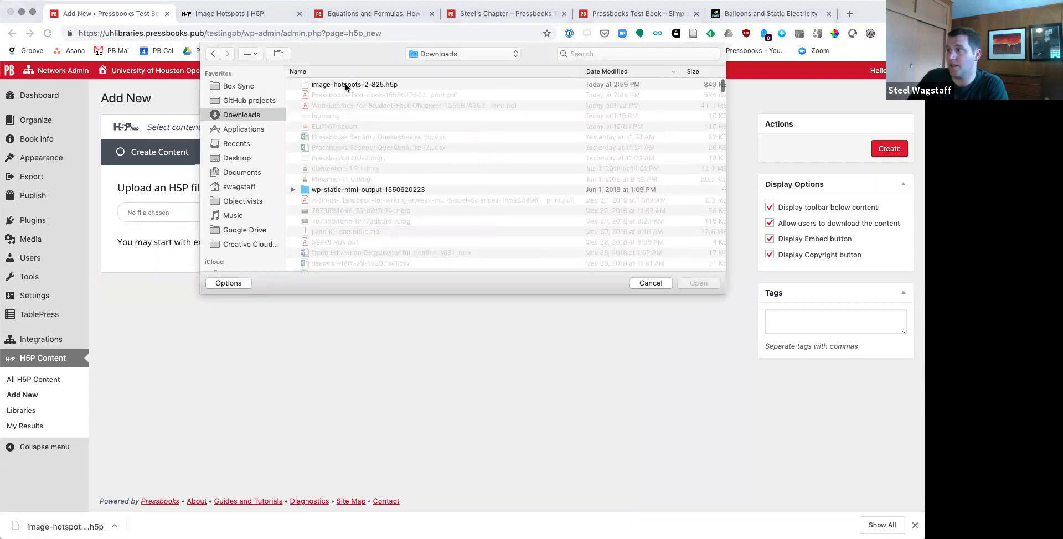
double_click(344, 83)
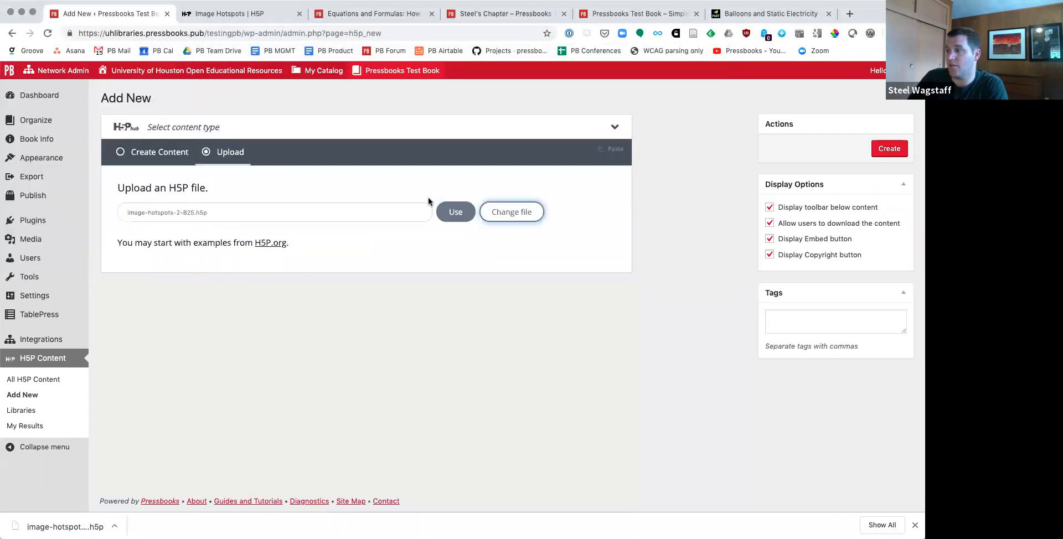
left_click(455, 212)
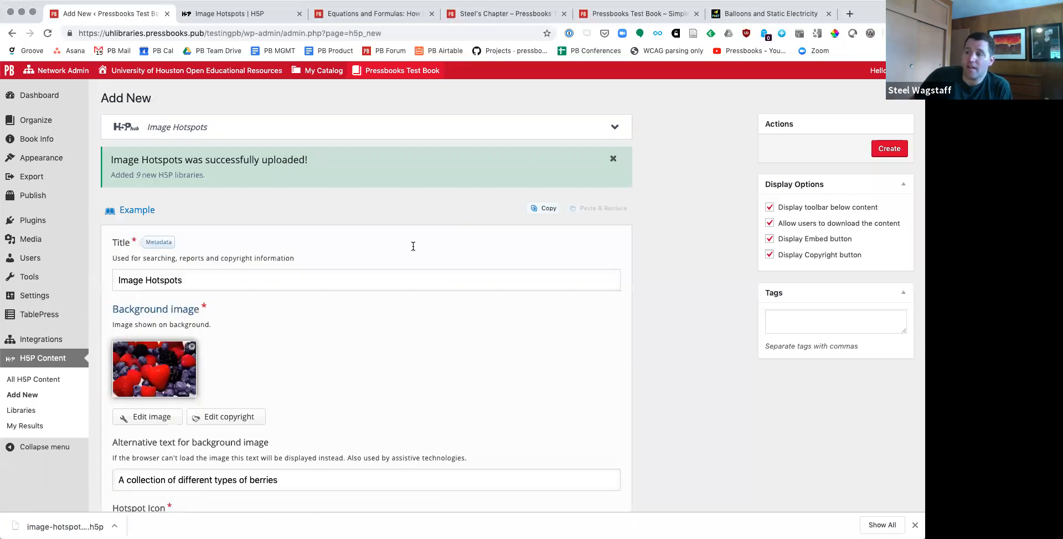
Step: Review the background image, hotspot and popup settings of the imported Image Hotspots activity, and create the content
scroll(413, 246, "down", 3)
scroll(275, 263, "down", 10)
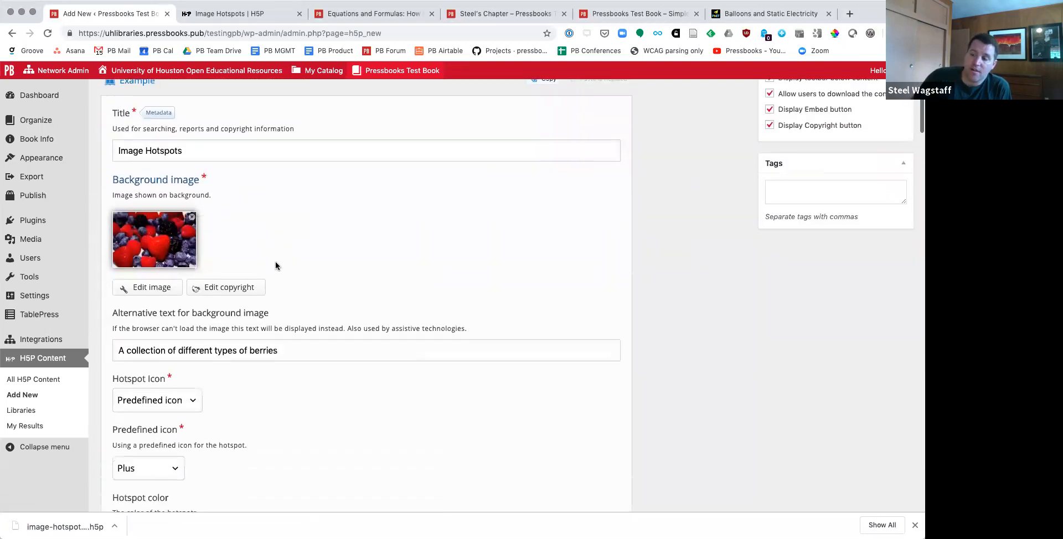
scroll(171, 274, "down", 6)
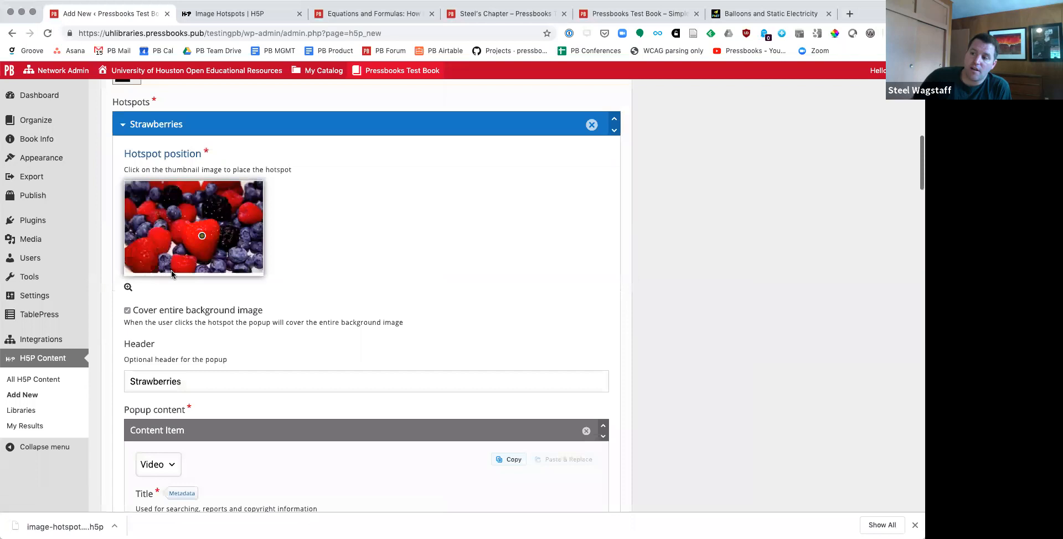
scroll(187, 348, "down", 4)
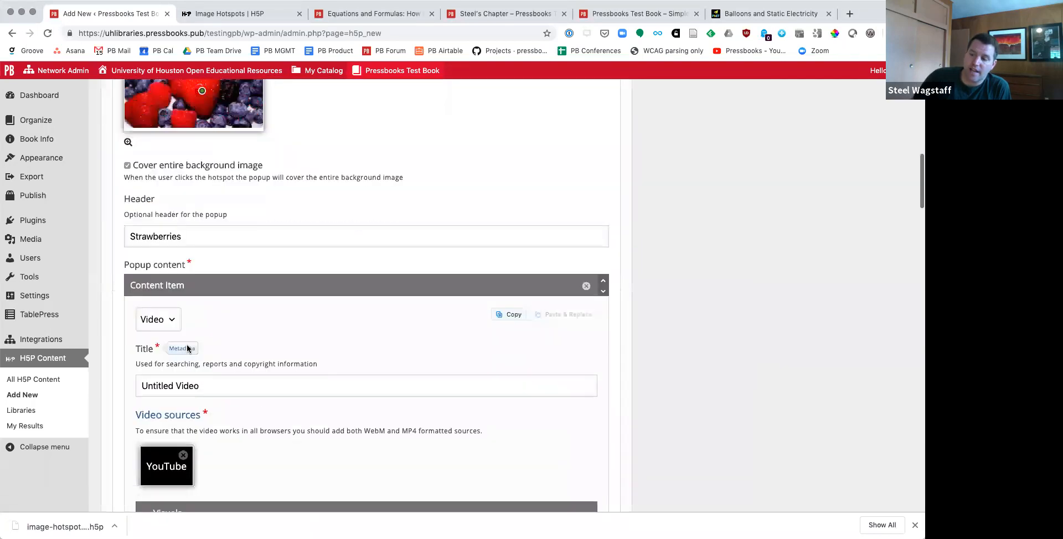
left_click(172, 266)
left_click(235, 270)
scroll(364, 300, "up", 15)
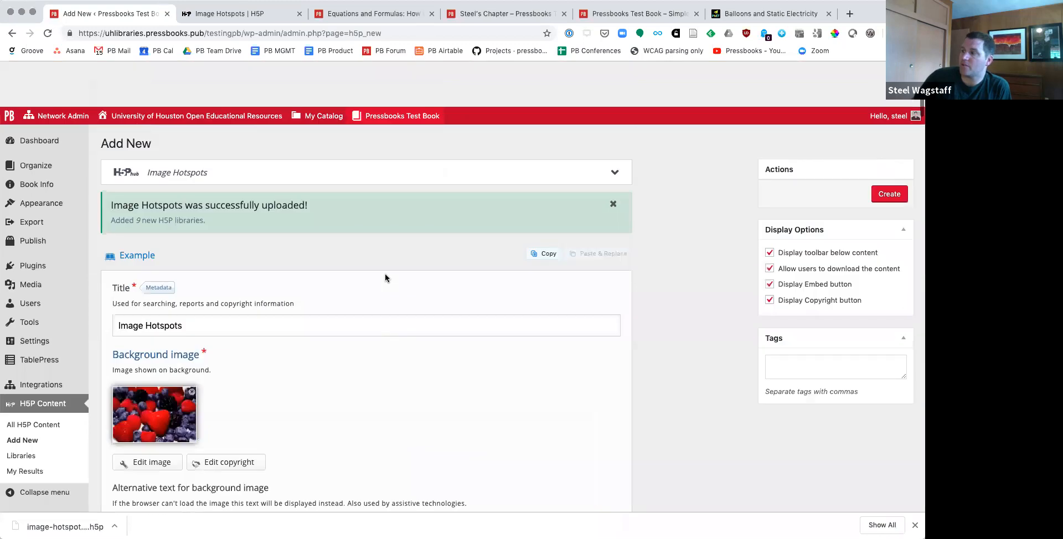
left_click(889, 148)
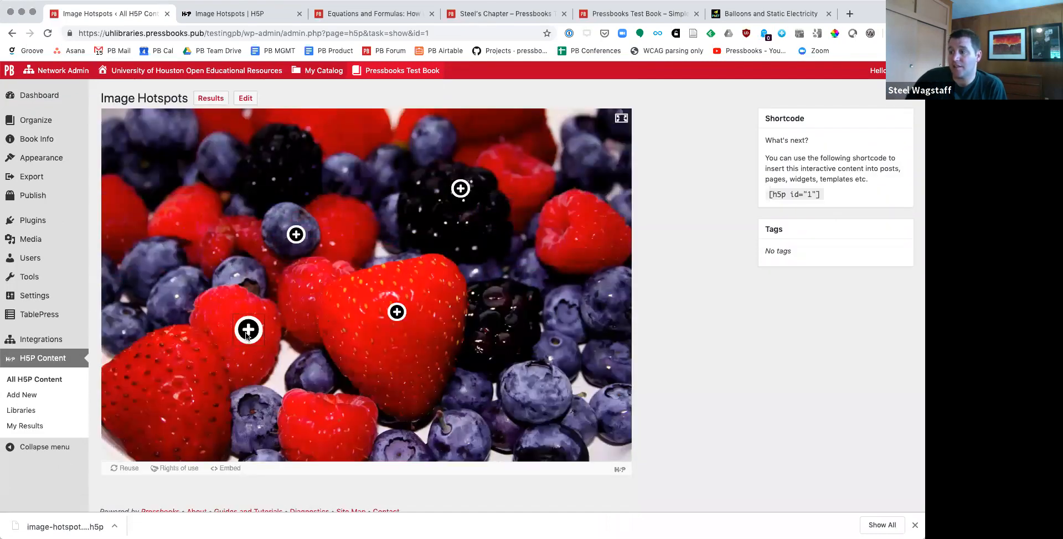
Step: Try out the raspberry and strawberry hotspots in the created Image Hotspots activity
left_click(247, 336)
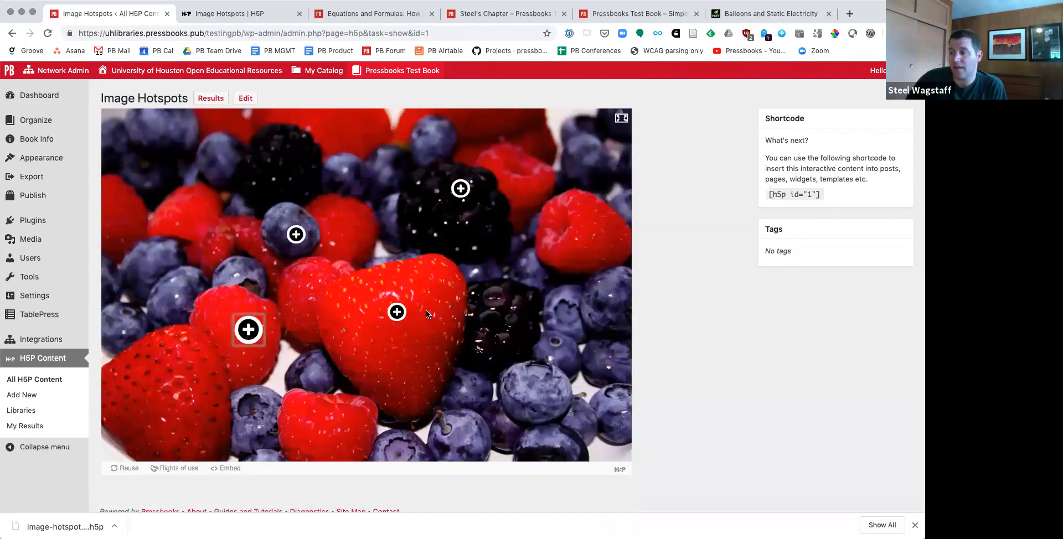
left_click(396, 312)
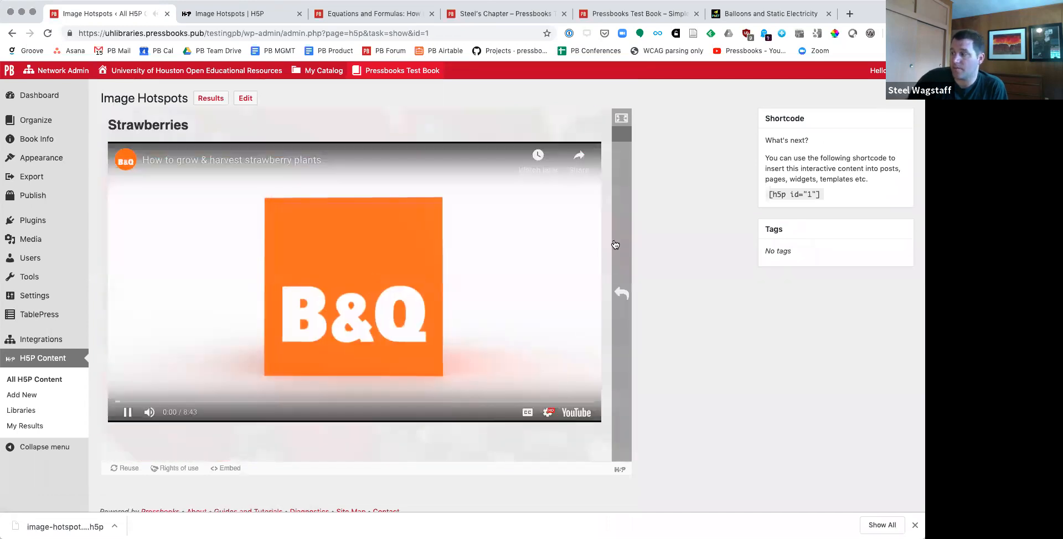
left_click(615, 244)
Step: Open Chapter 1 for editing and insert the Image Hotspots H5P activity on a new line after the second filler paragraph
left_click(32, 124)
left_click(113, 393)
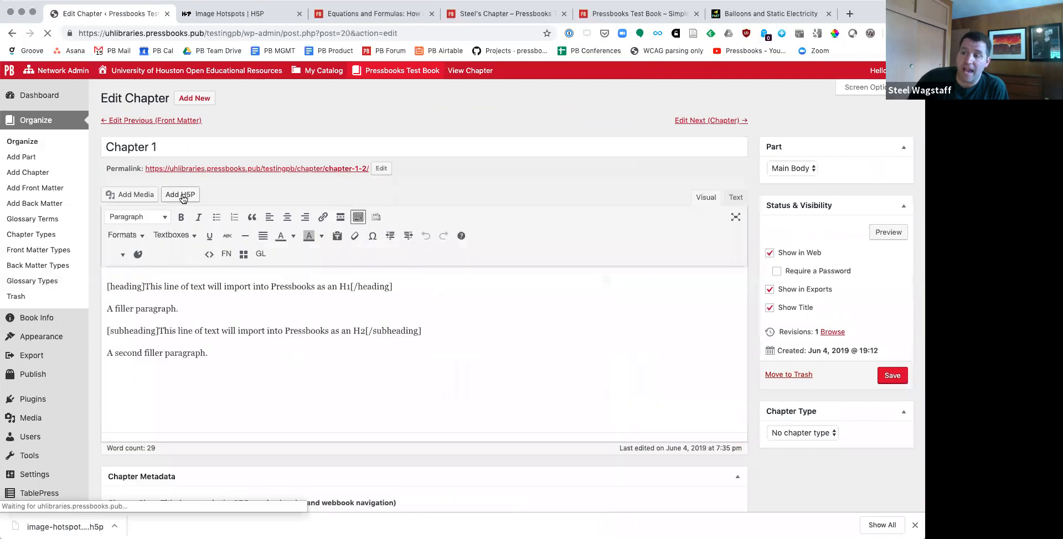
left_click(308, 349)
key("Return")
left_click(178, 195)
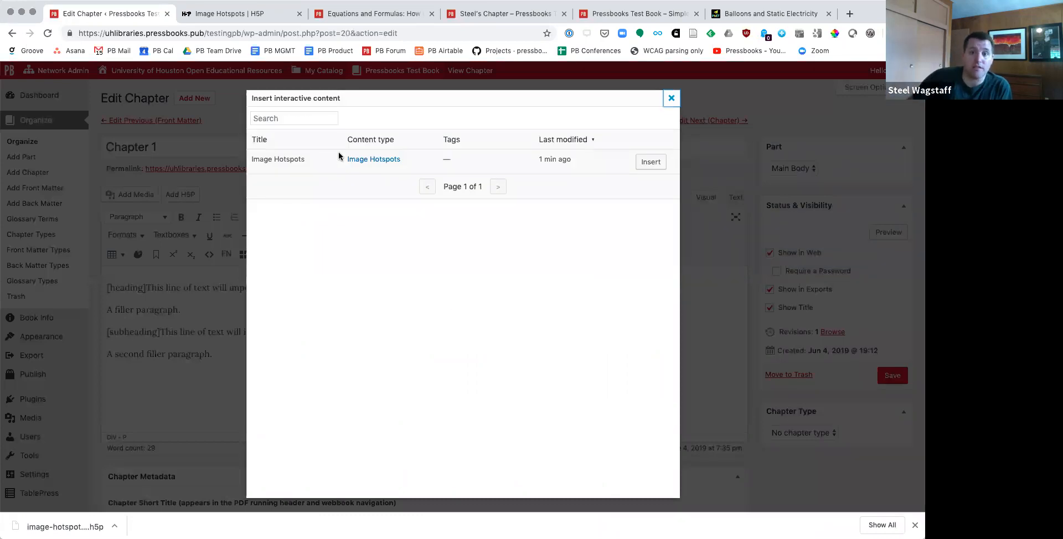
left_click(653, 163)
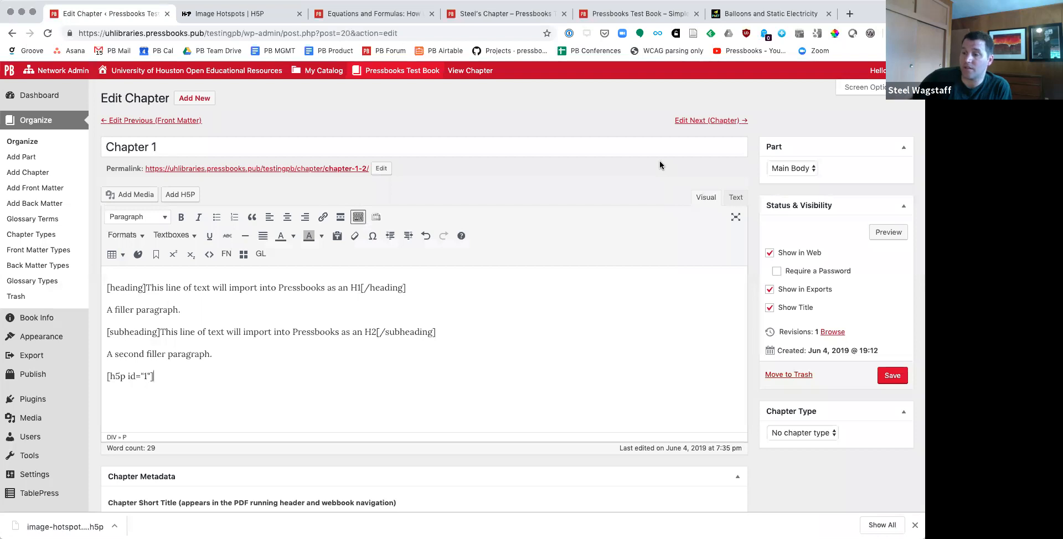
Step: Preview Chapter 1 and view the embedded berry activity below the second filler paragraph
left_click(888, 232)
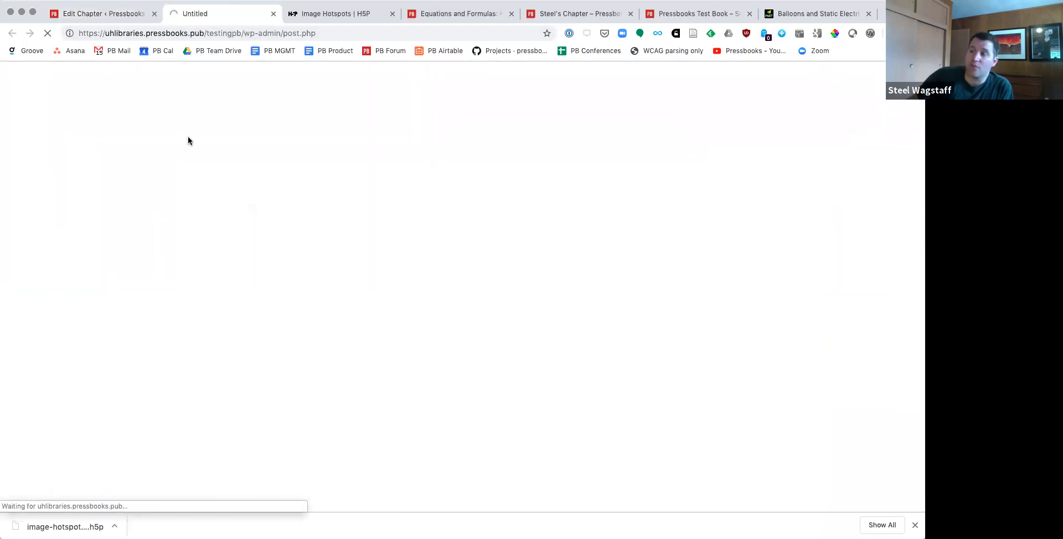
scroll(248, 314, "down", 5)
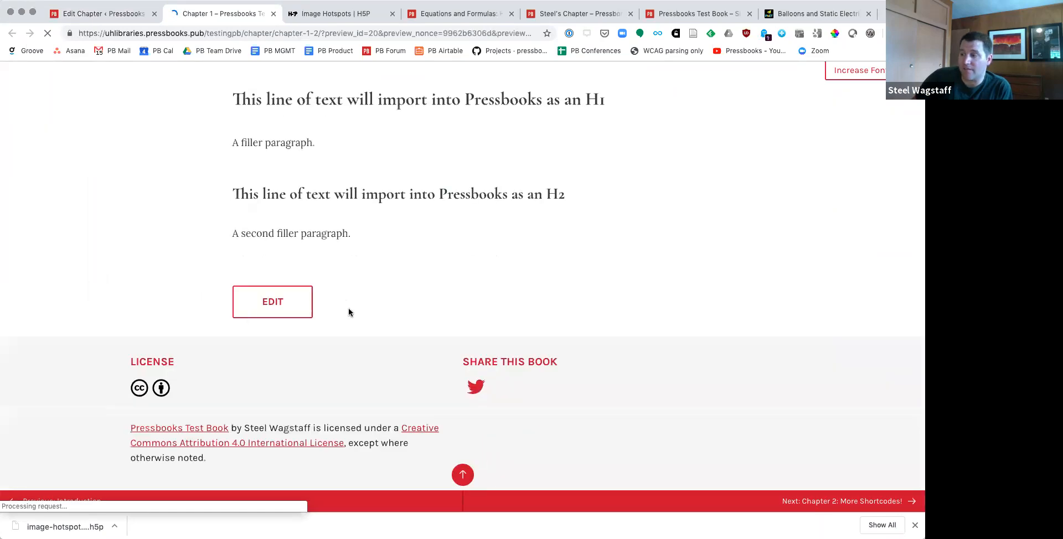
scroll(360, 330, "down", 2)
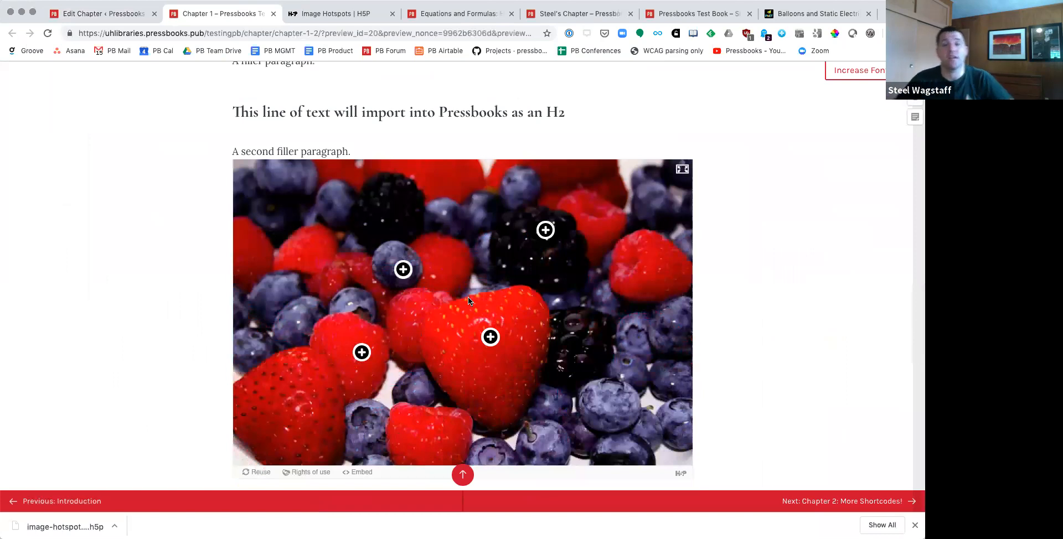
Step: Return to the Chapter 1 editor and bring up the TablePress options
left_click(115, 15)
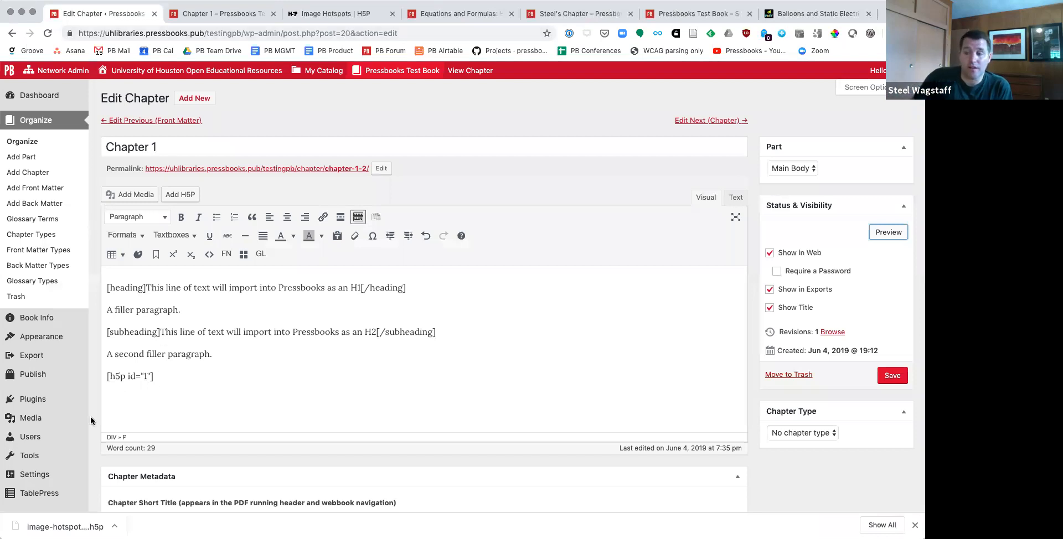
scroll(14, 412, "down", 3)
mouse_move(15, 432)
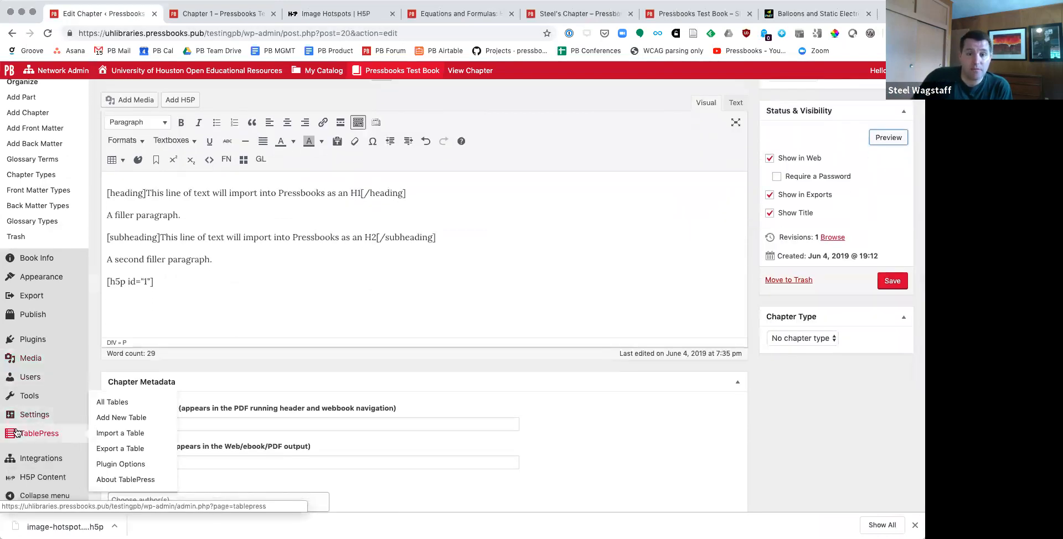